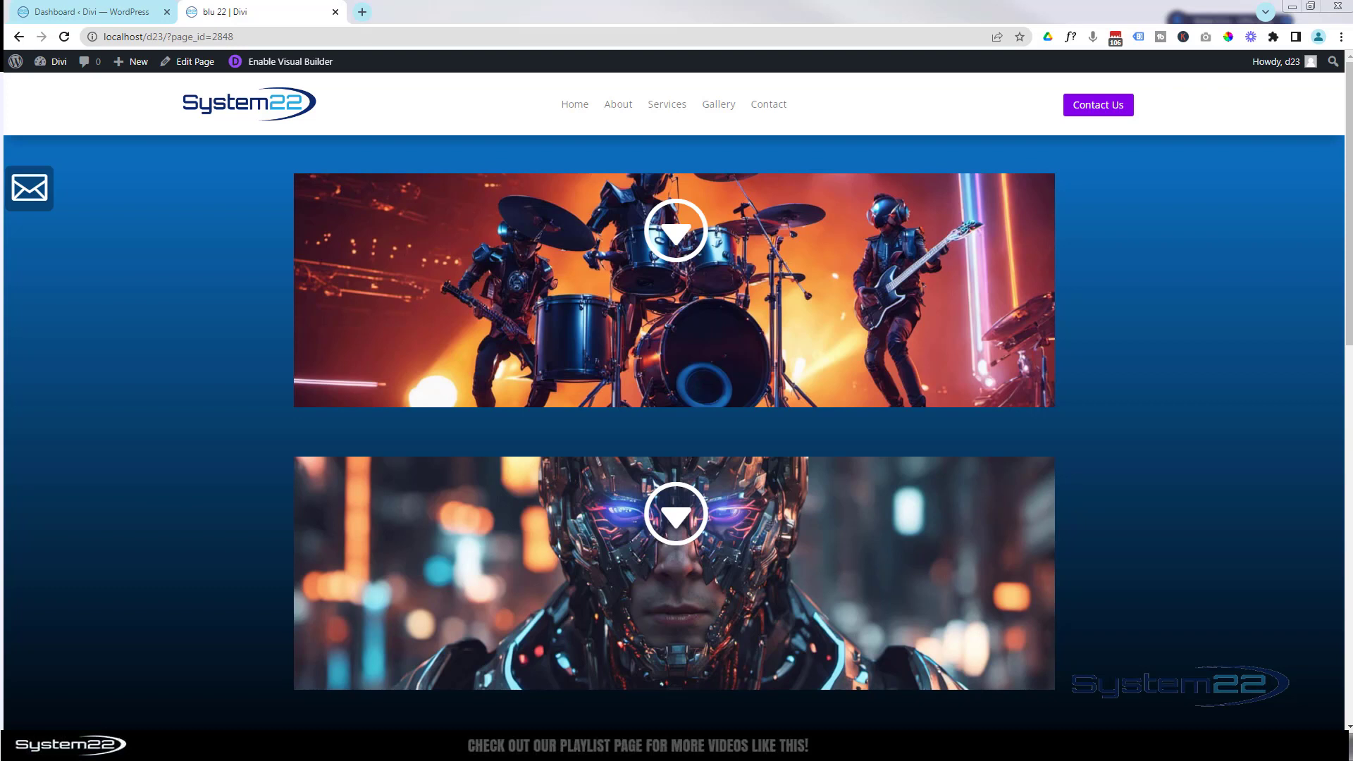
# Step: Test the "Contact Us Today!" button by revealing and hiding the contact form beneath it
pyautogui.scroll(-7, 1339, 189)
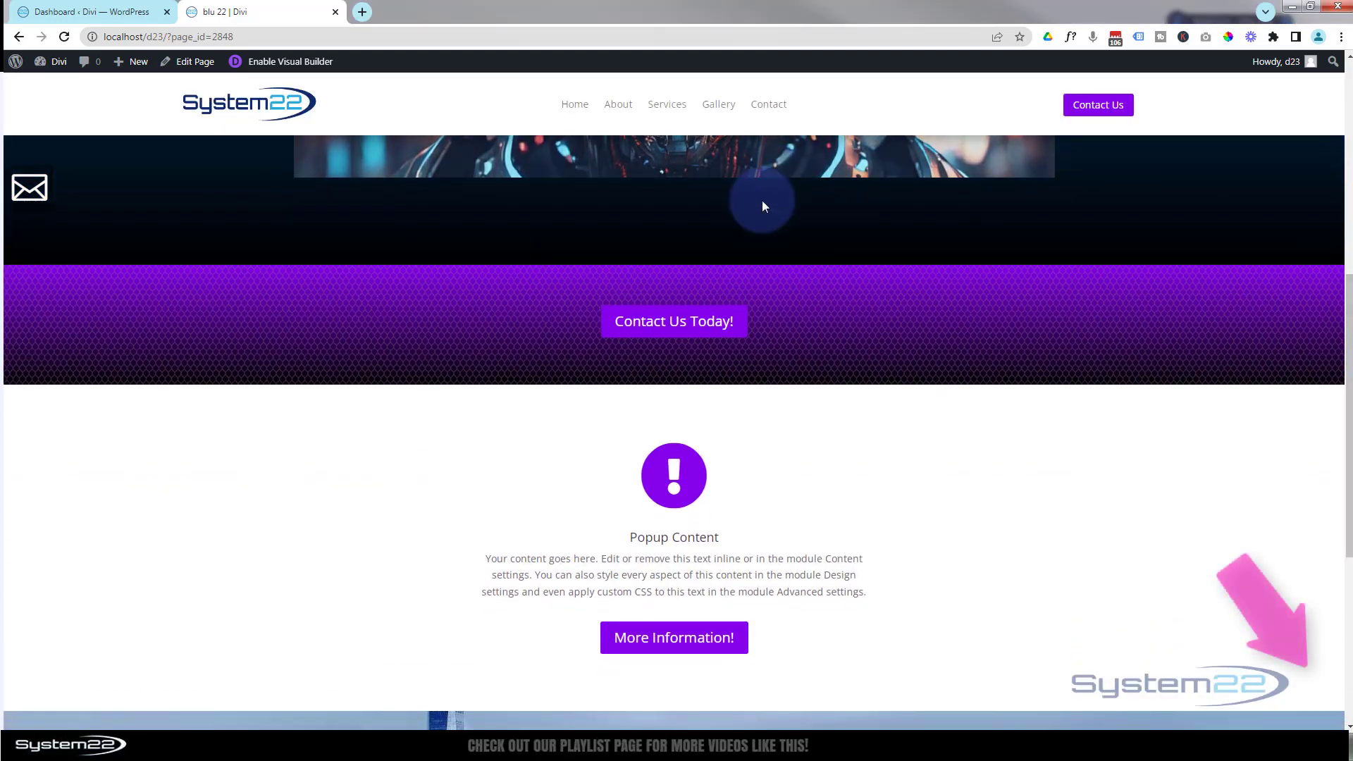
pyautogui.click(681, 328)
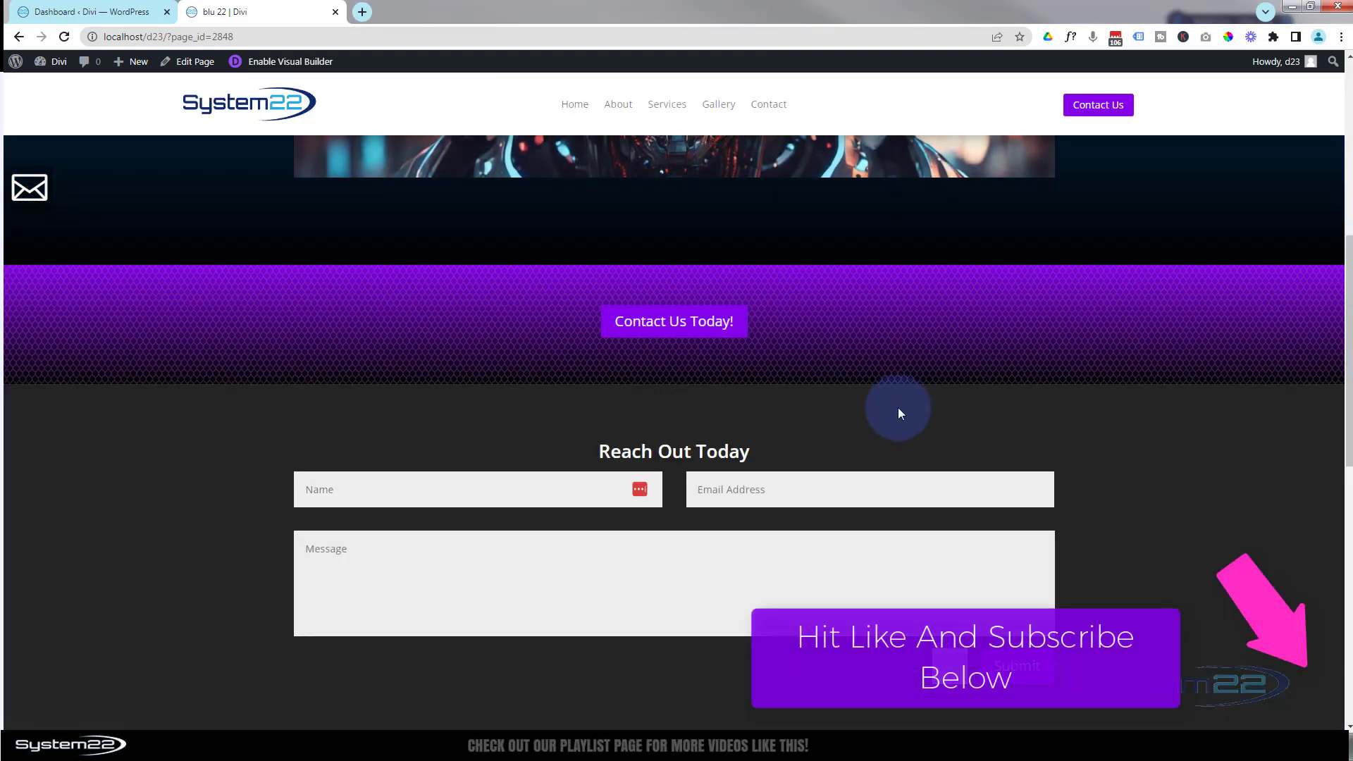
pyautogui.scroll(-2, 897, 408)
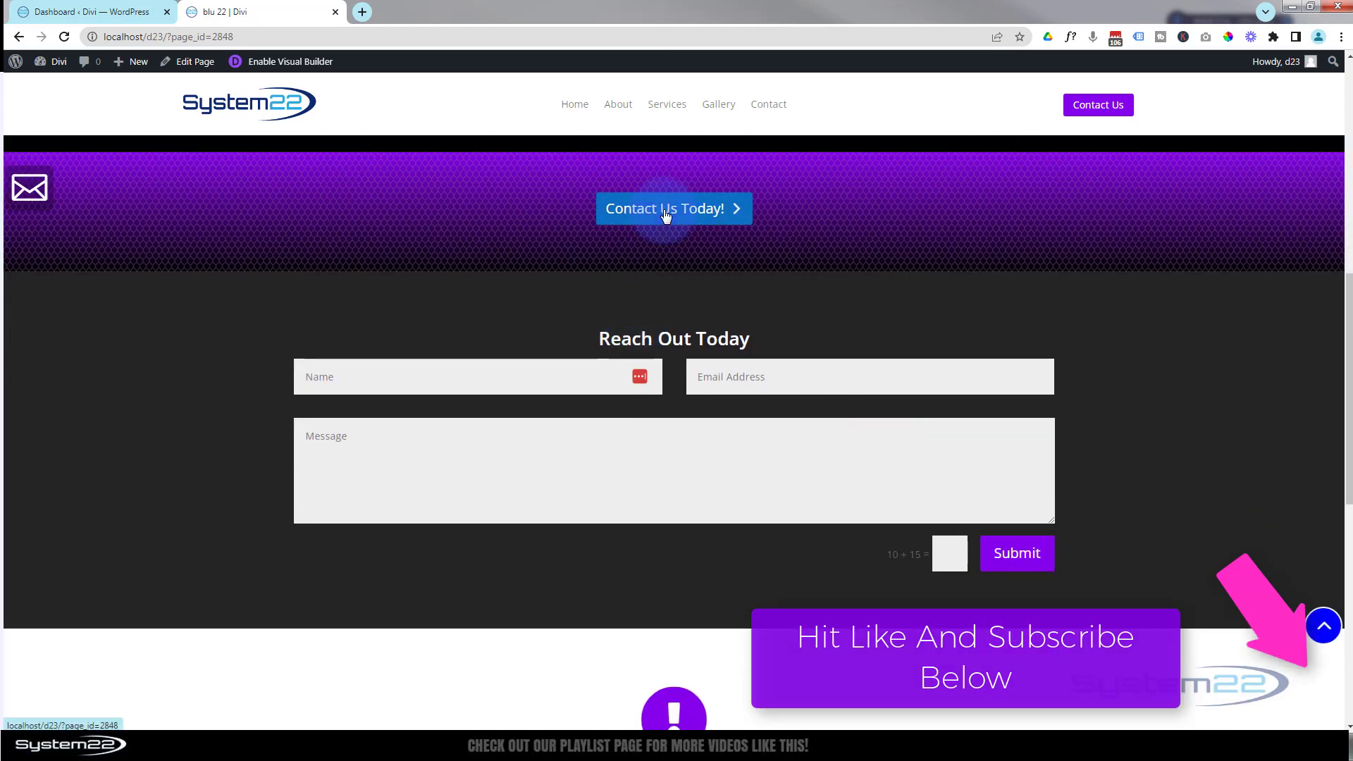
pyautogui.click(704, 210)
pyautogui.scroll(-2, 814, 268)
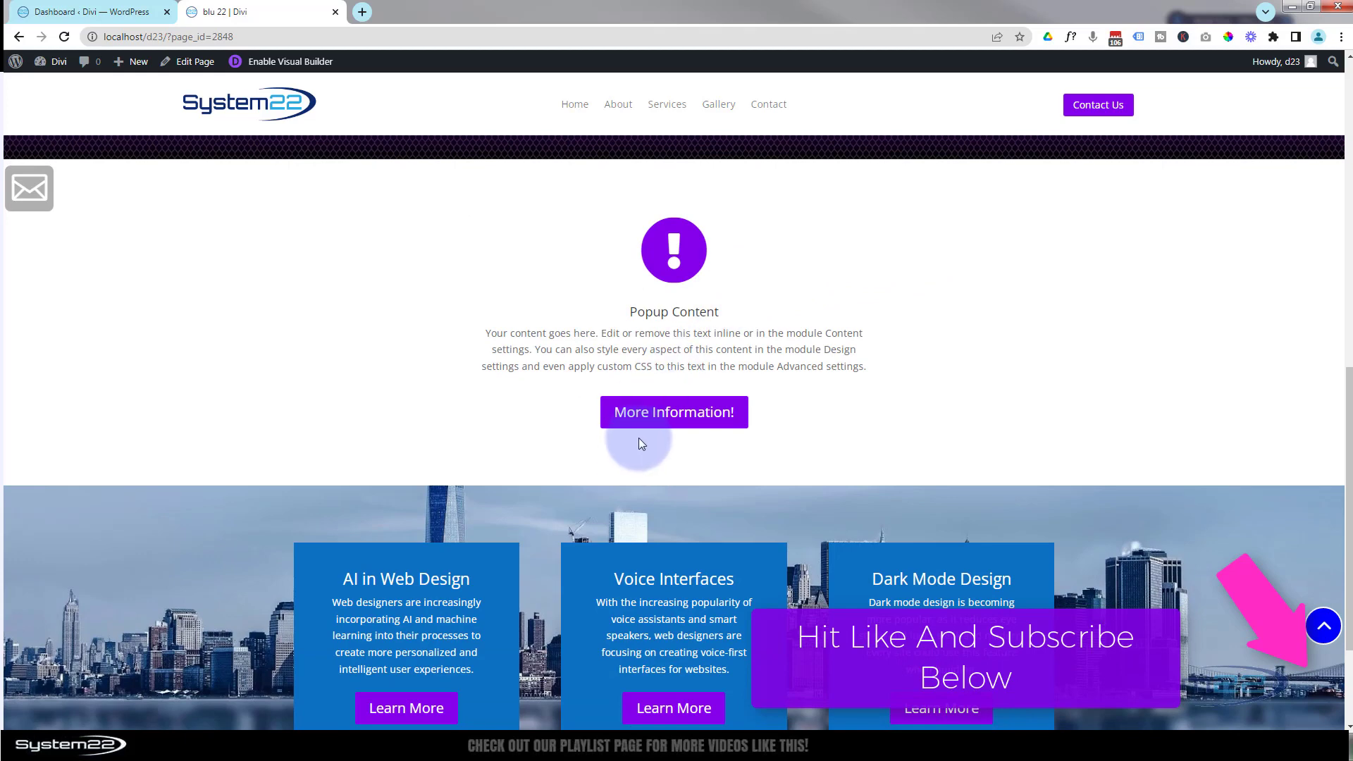
# Step: Preview the "More Information!" popup and the envelope icon's contact form popup, closing each one
pyautogui.click(664, 414)
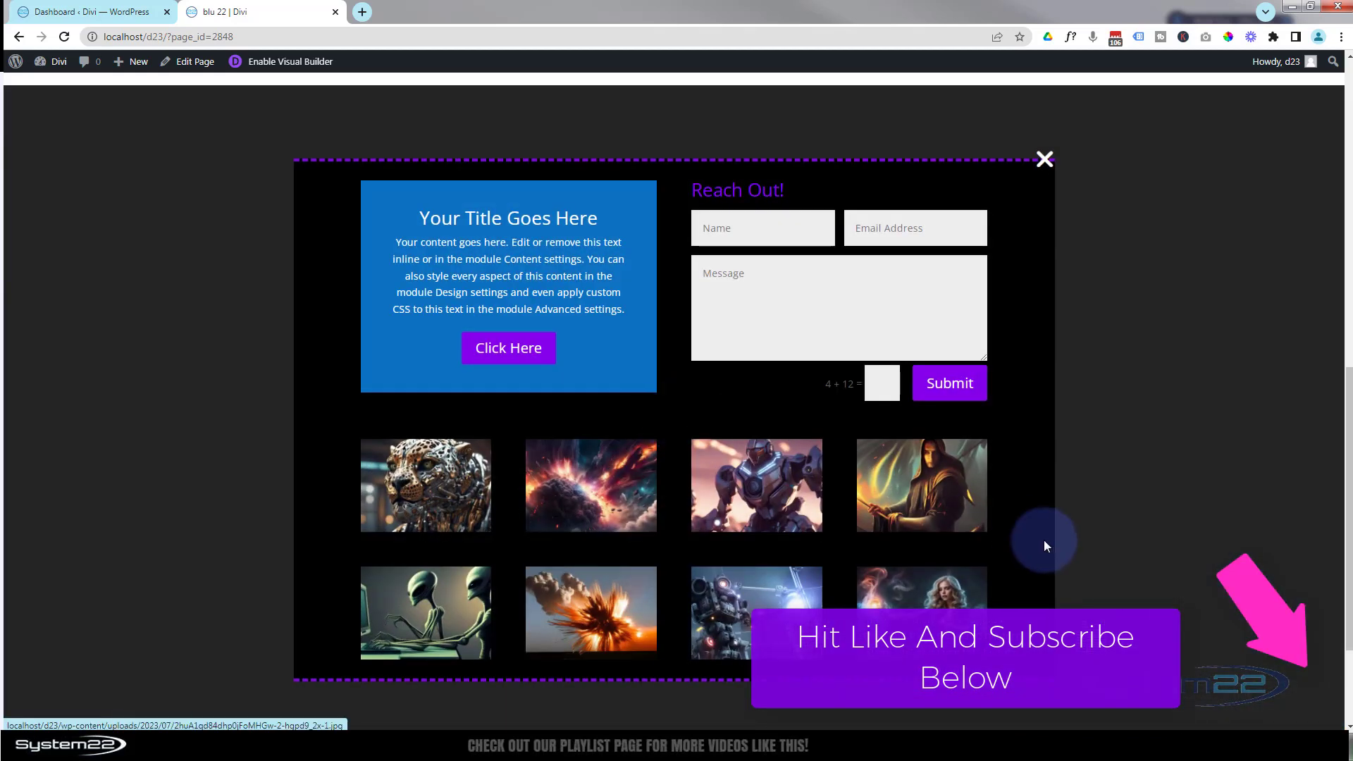
pyautogui.click(1044, 157)
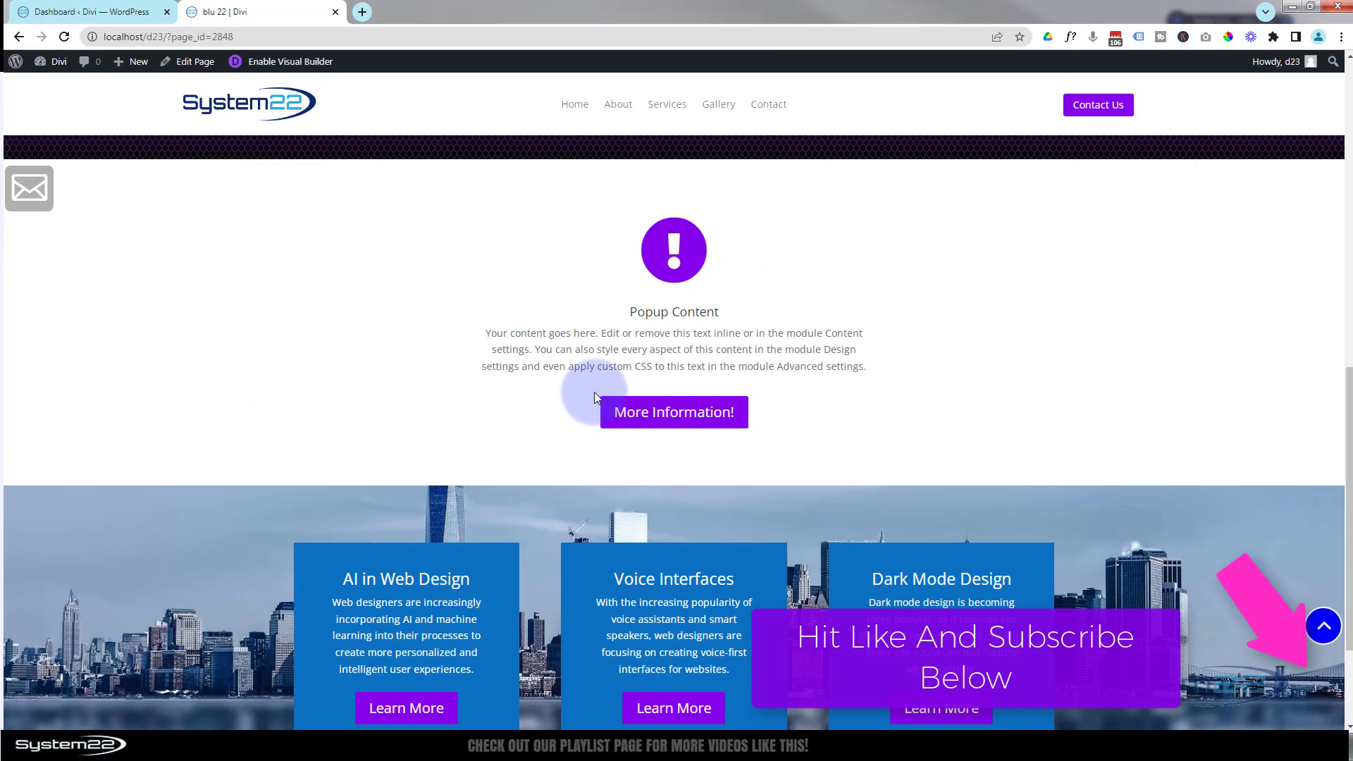
pyautogui.scroll(2, 391, 423)
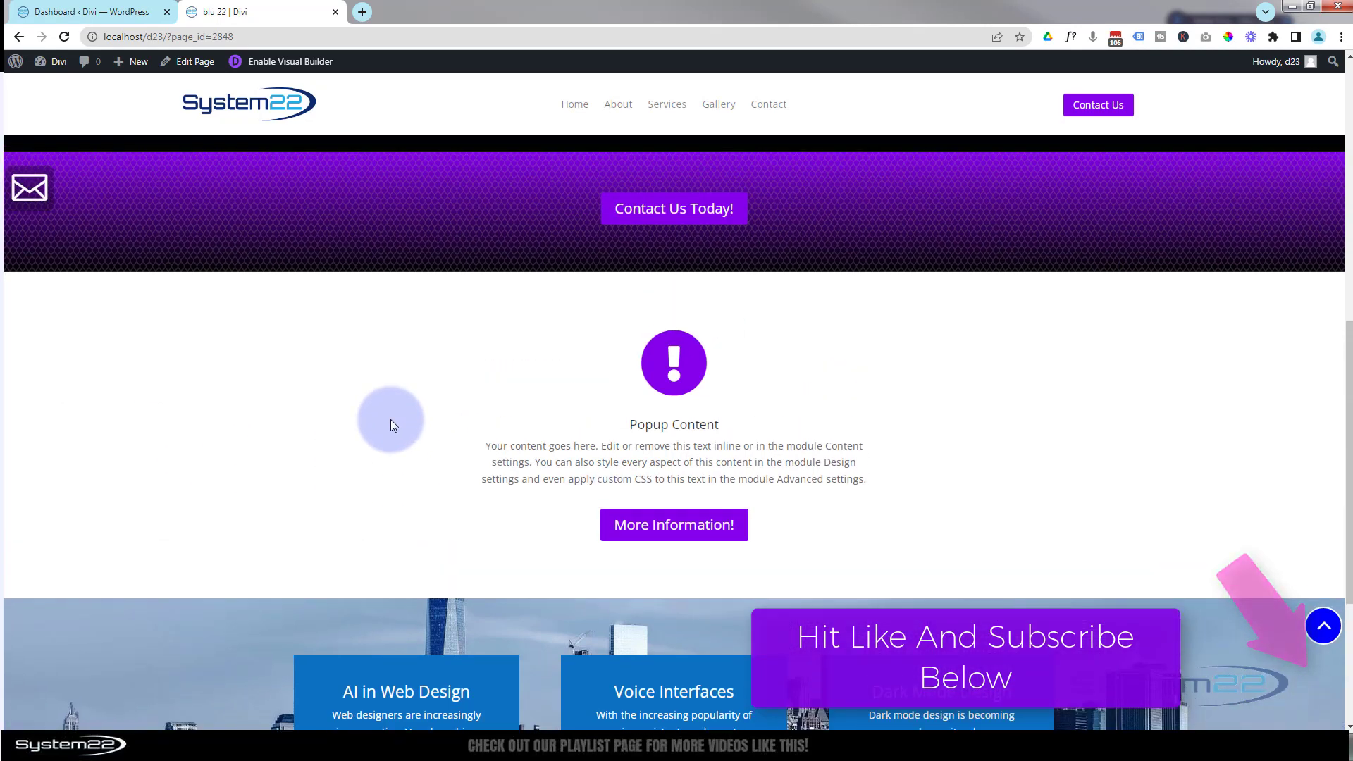
pyautogui.scroll(4, 390, 420)
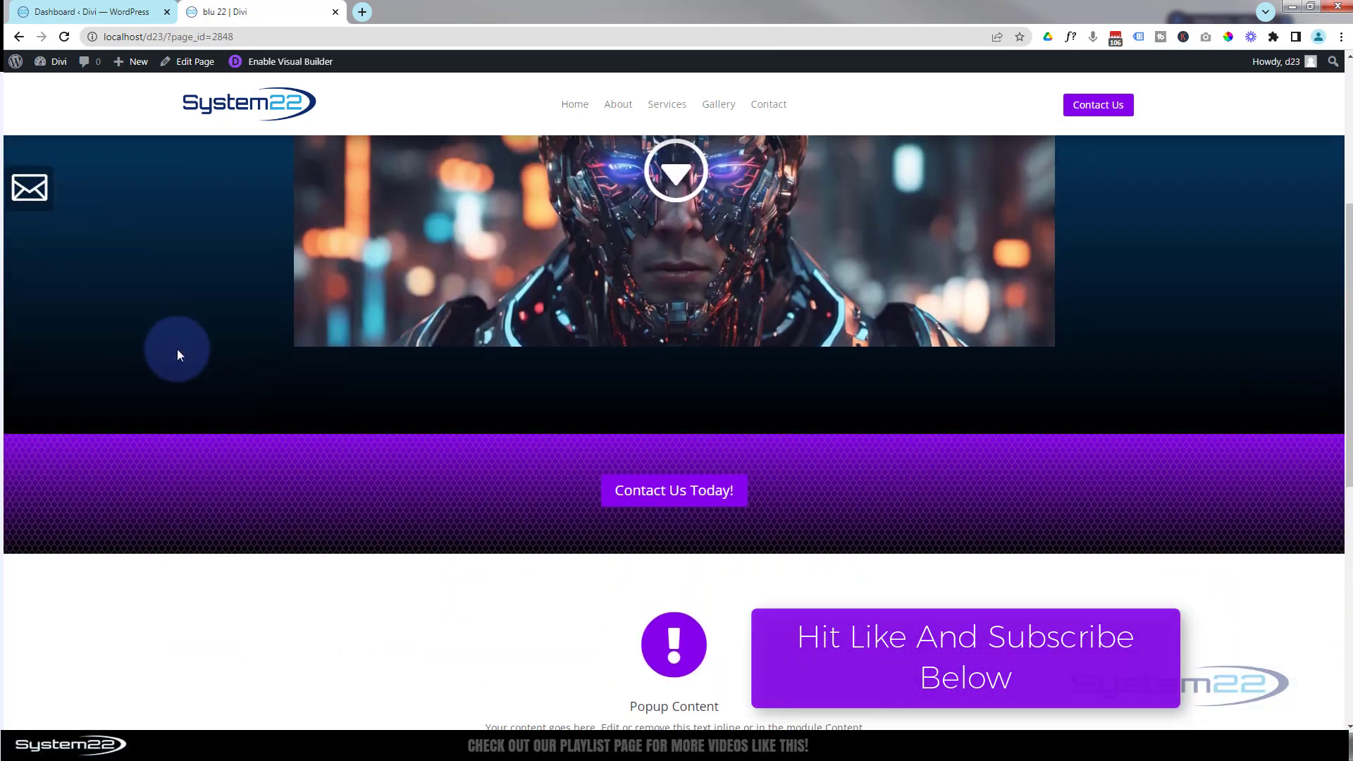
pyautogui.scroll(5, 296, 482)
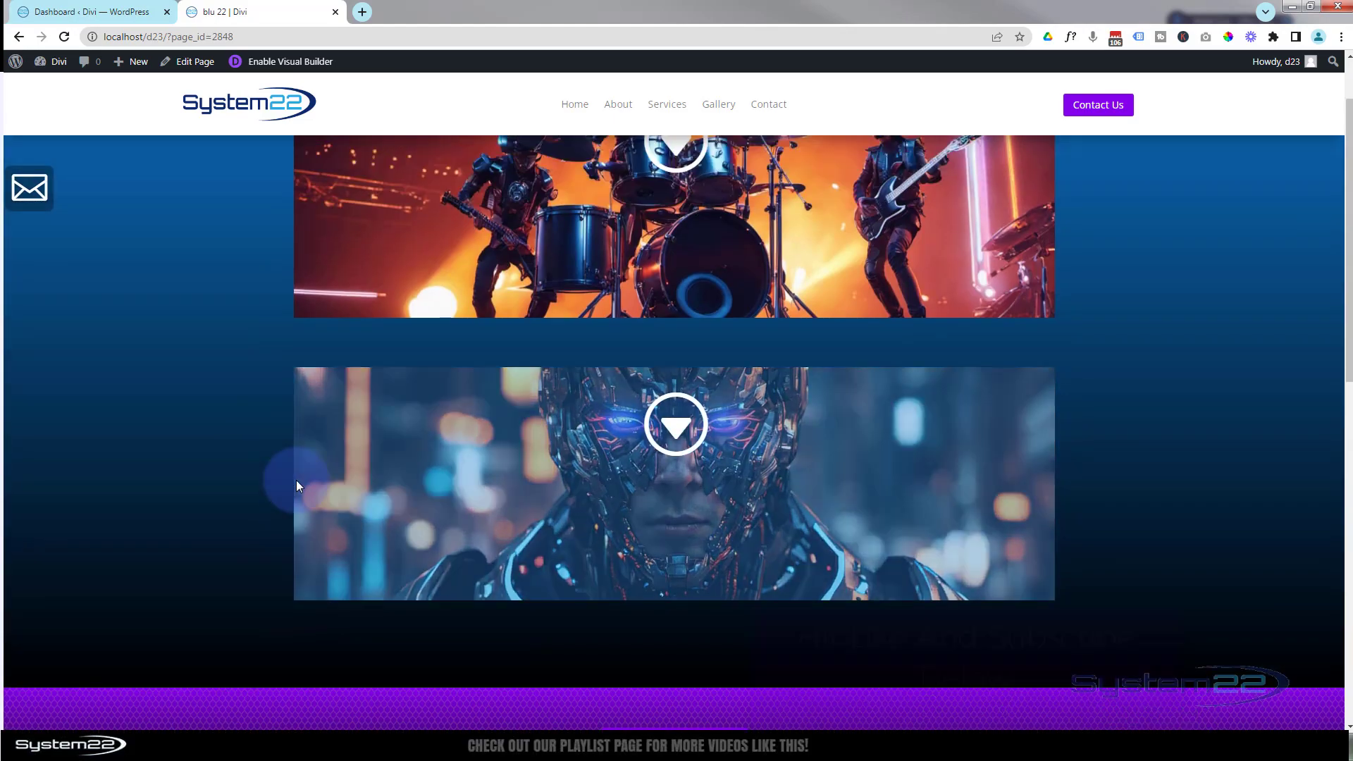
pyautogui.scroll(-10, 296, 472)
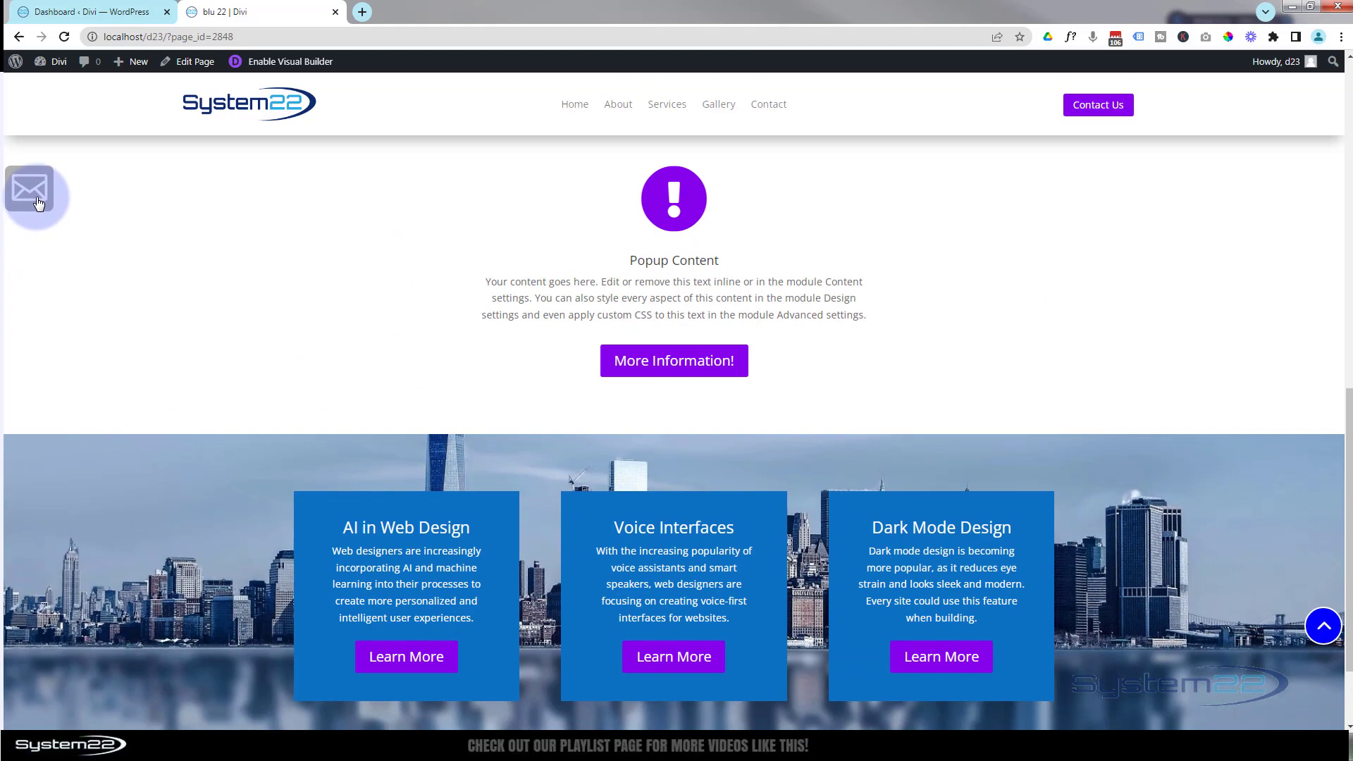
pyautogui.click(28, 236)
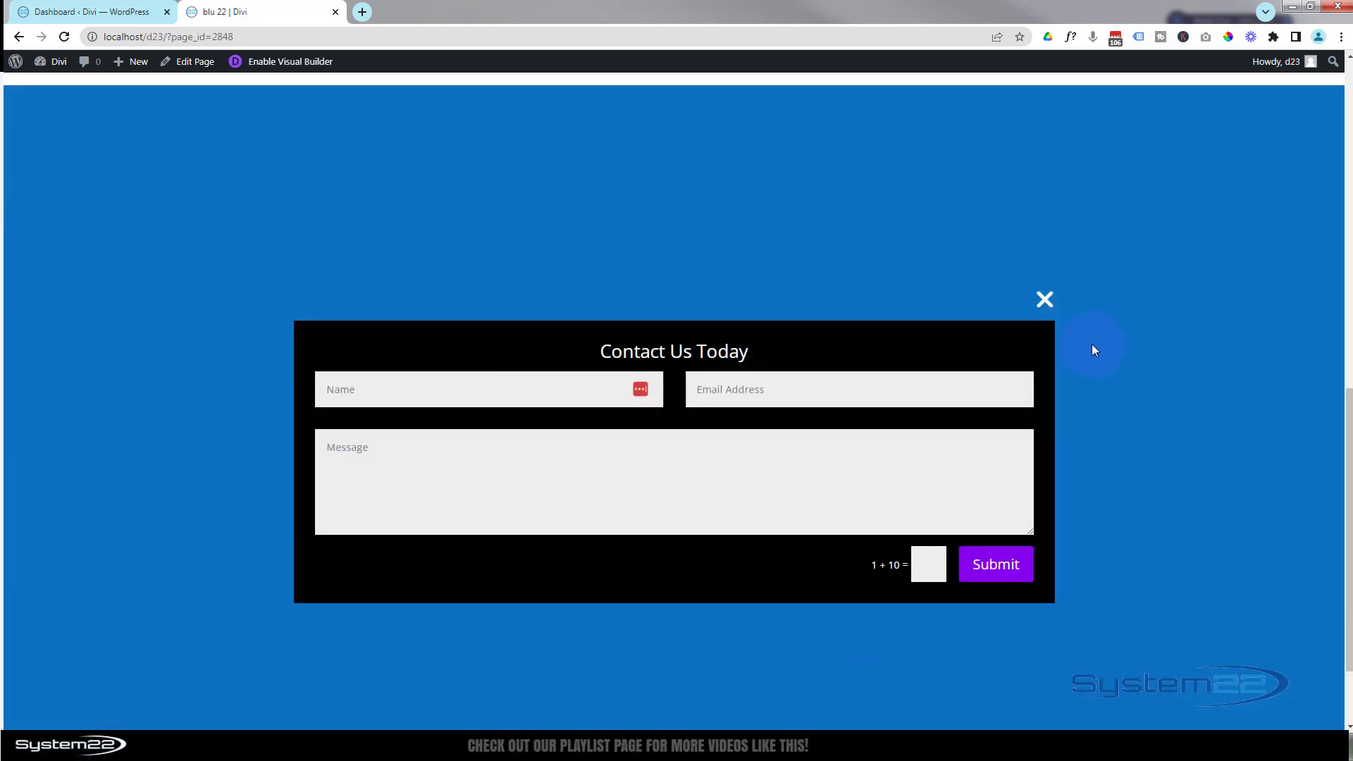
pyautogui.click(1044, 300)
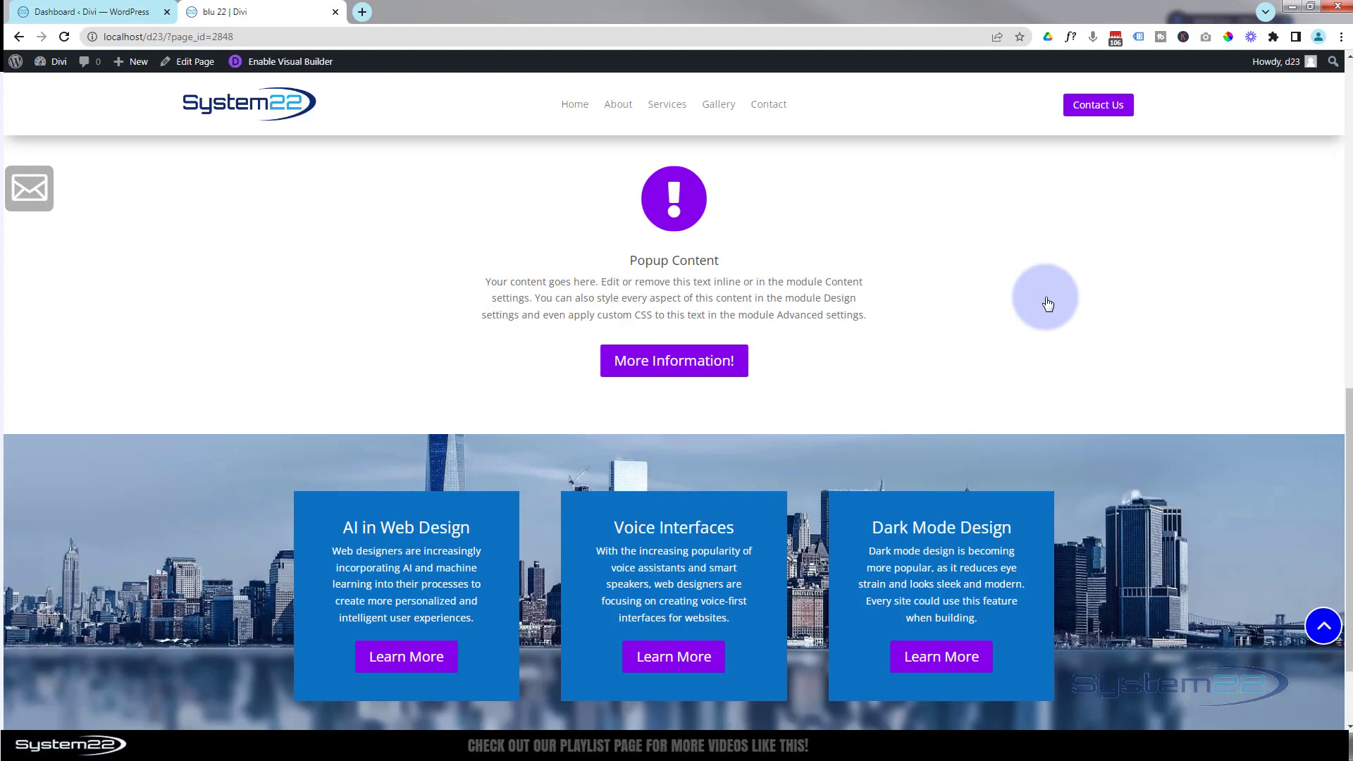
# Step: Enable the Visual Builder for the page and switch it to wireframe view
pyautogui.click(287, 64)
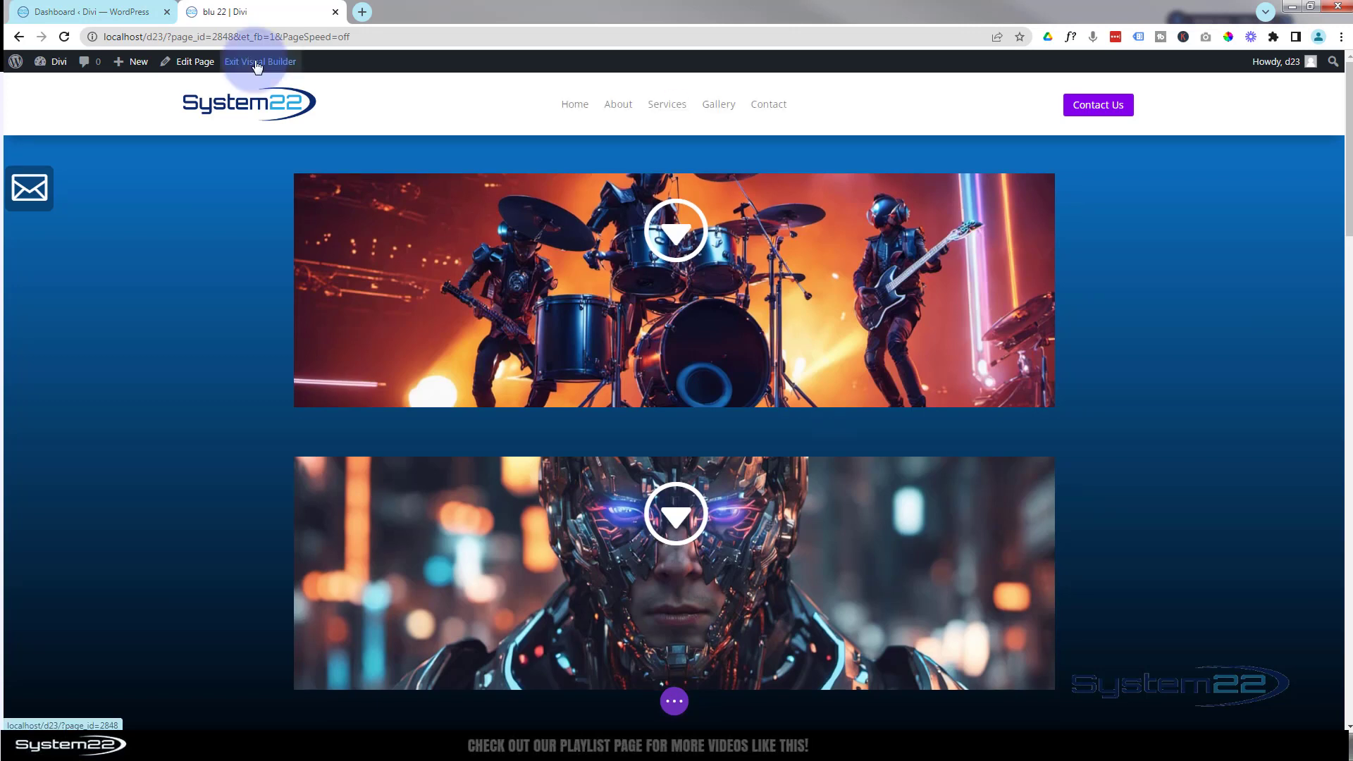
pyautogui.scroll(-3, 255, 152)
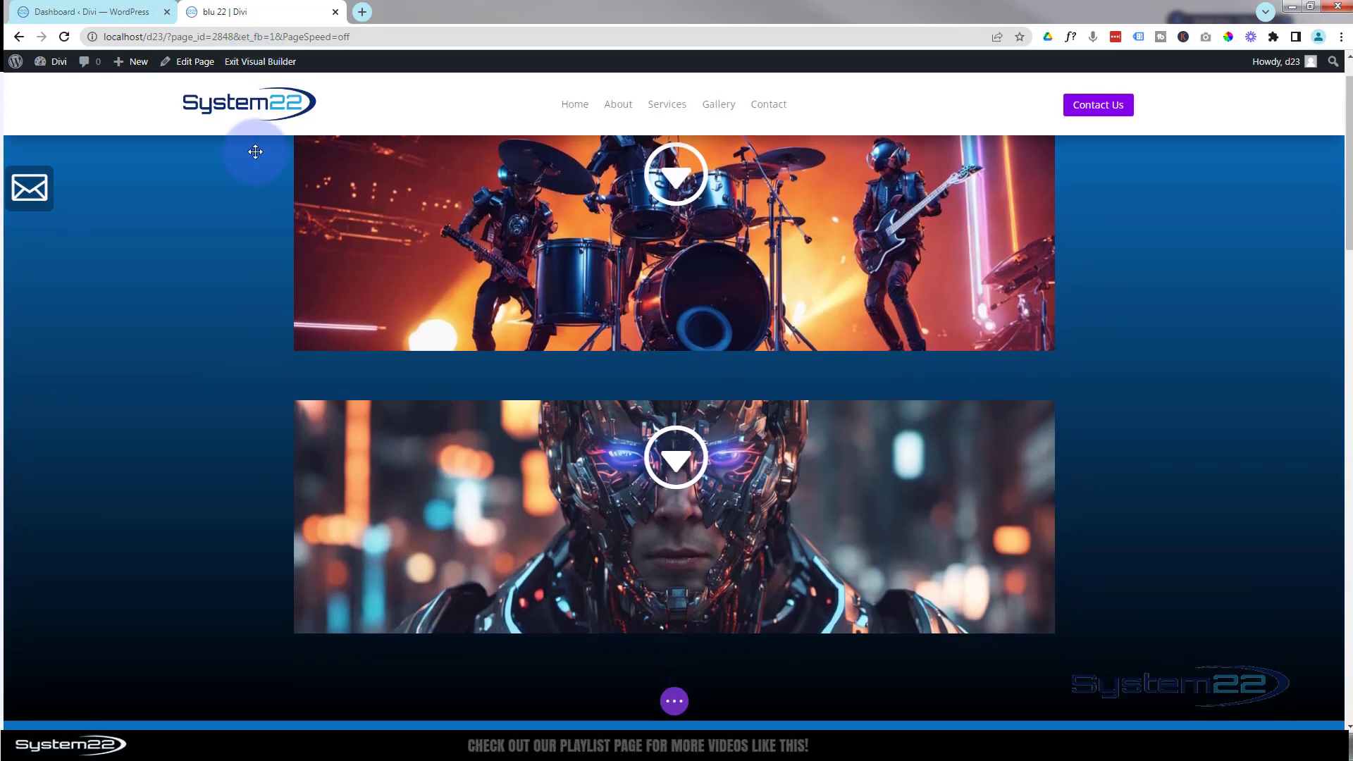
pyautogui.scroll(-2, 255, 152)
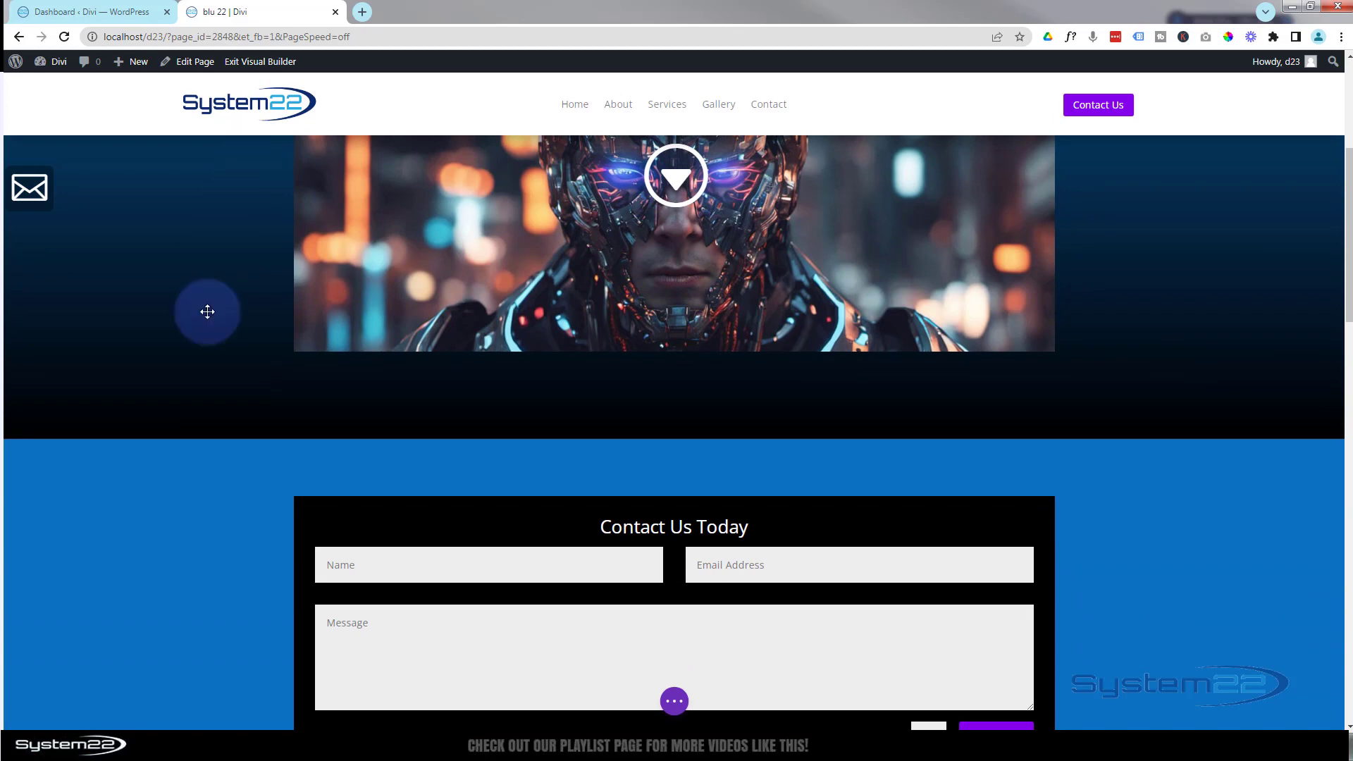
pyautogui.click(675, 701)
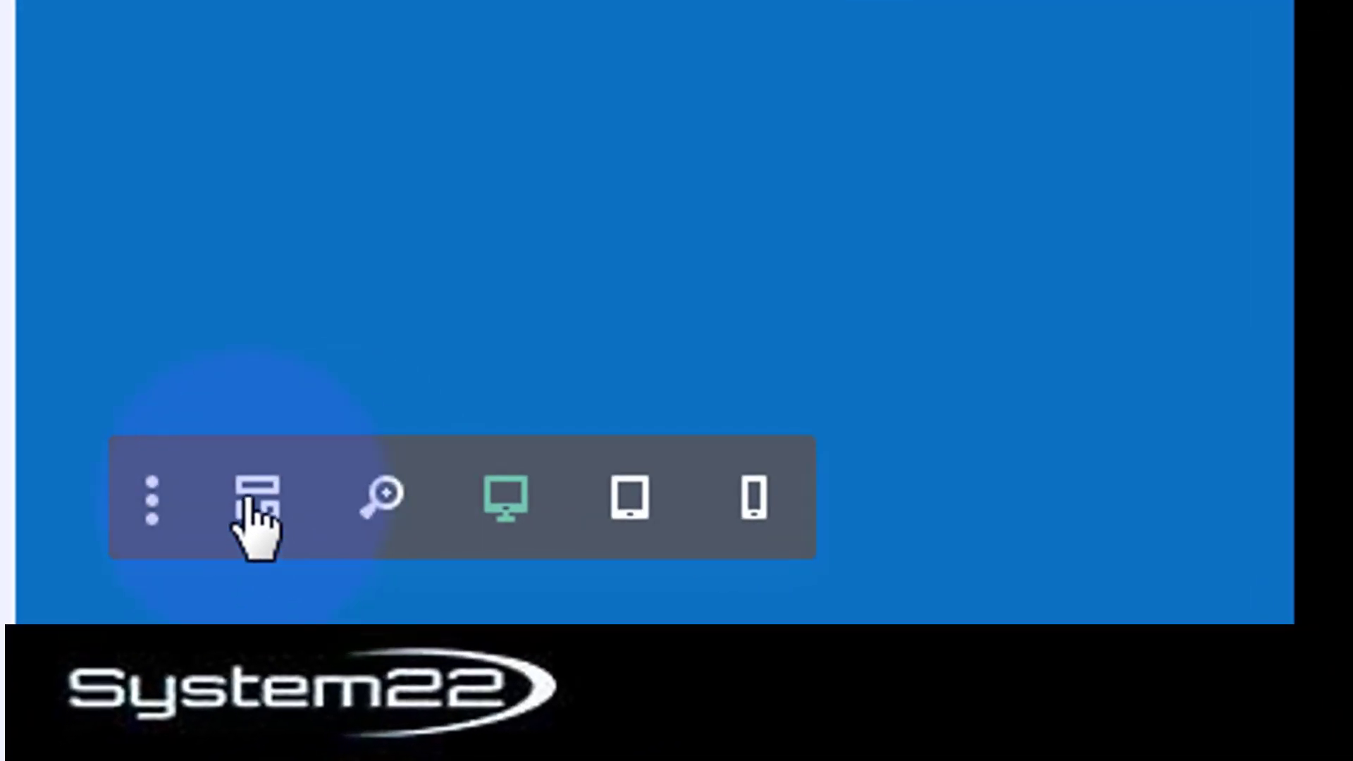
pyautogui.click(250, 500)
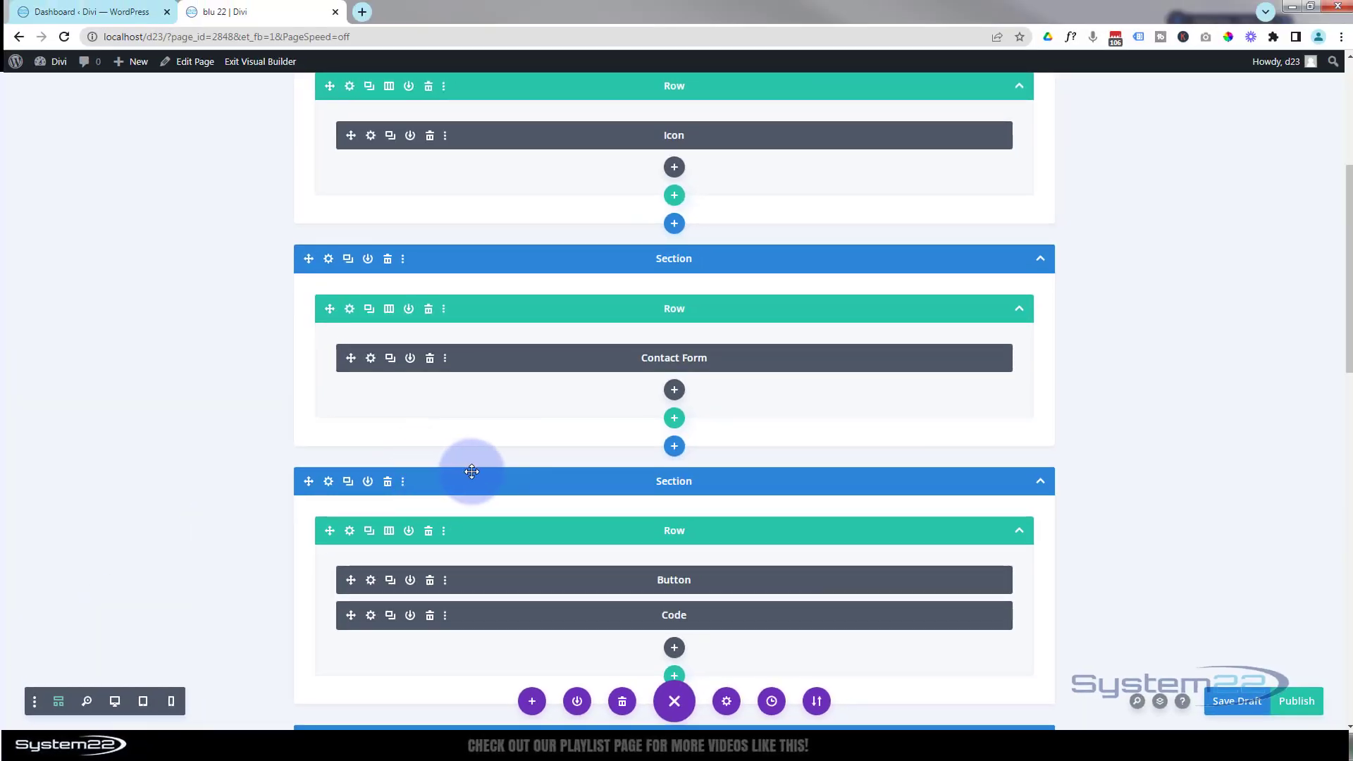
# Step: Delete the row holding the Icon module and the Contact Form section directly below it
pyautogui.scroll(2, 472, 470)
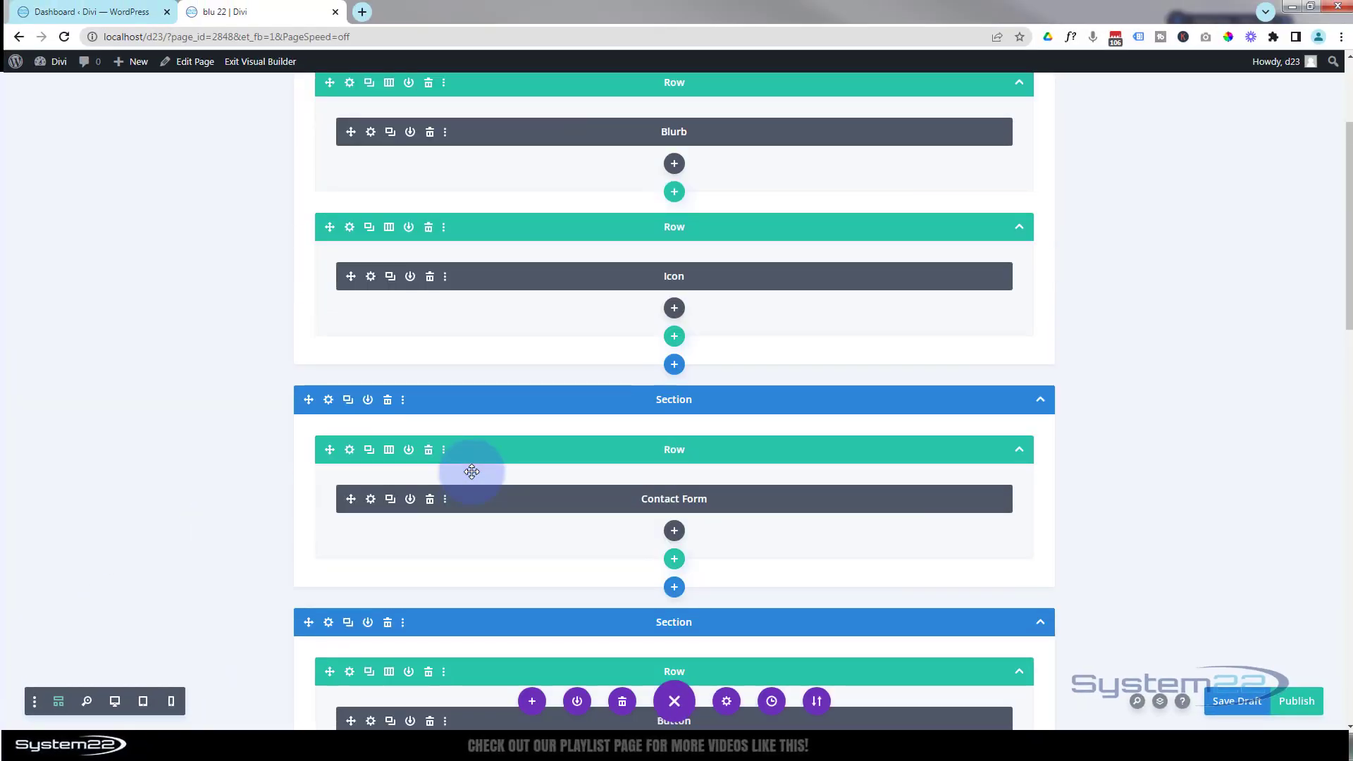
pyautogui.click(428, 227)
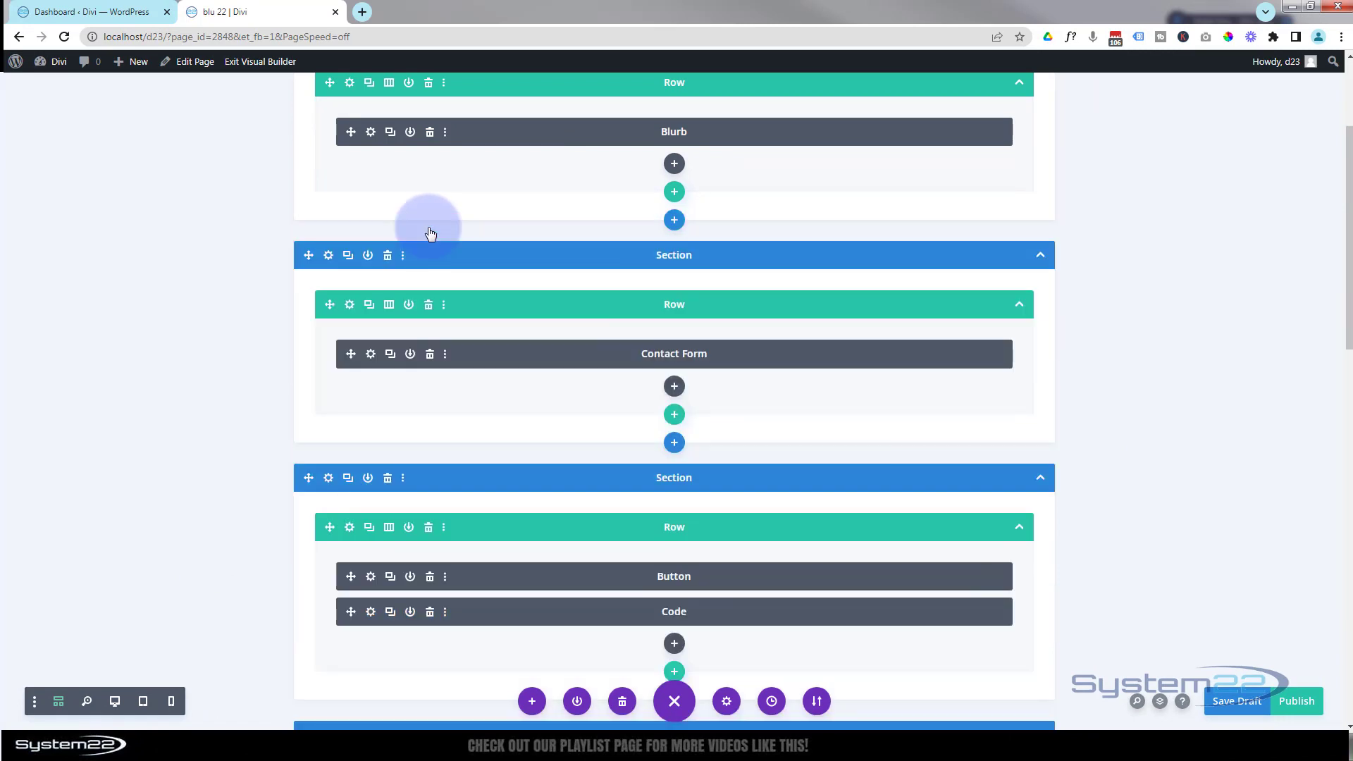
pyautogui.click(388, 256)
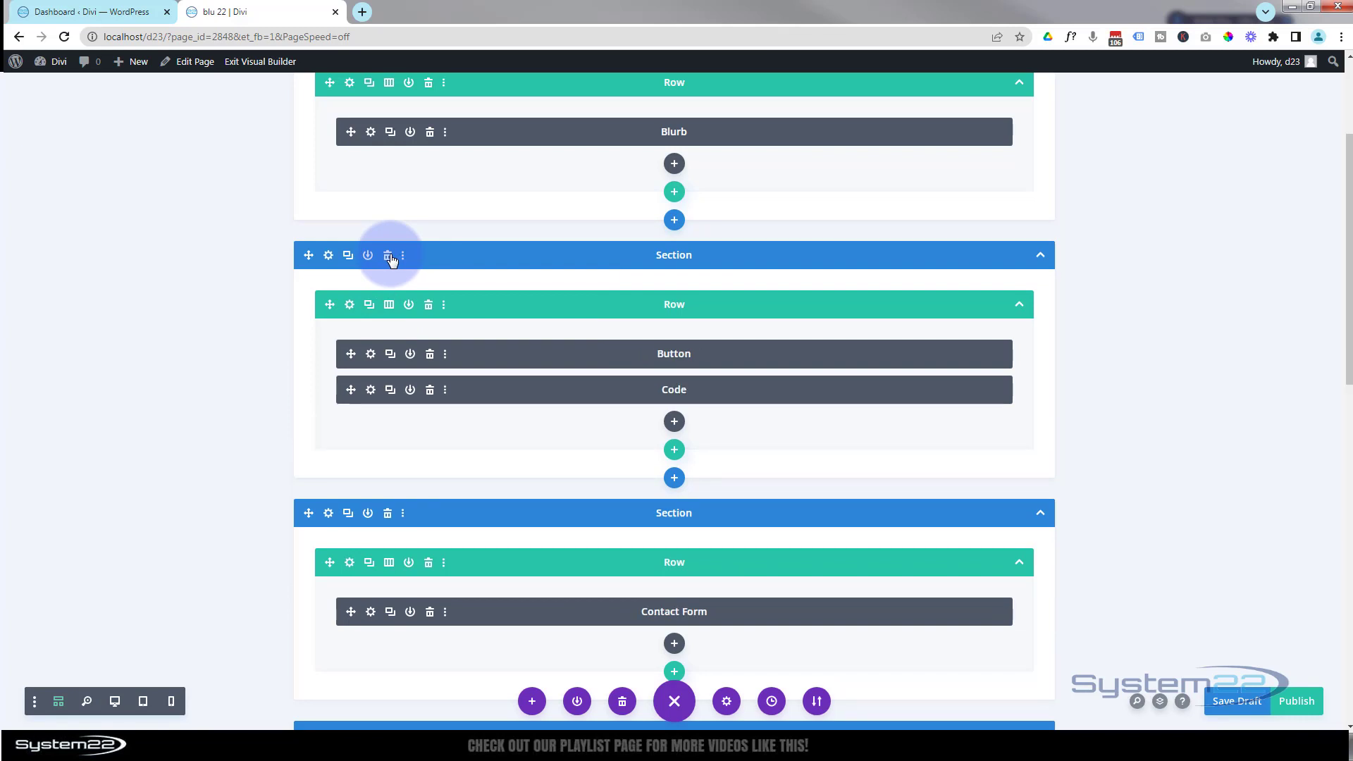
# Step: Return the builder to desktop view and review the page layout from the image section to the popup content
pyautogui.click(115, 701)
pyautogui.scroll(5, 217, 582)
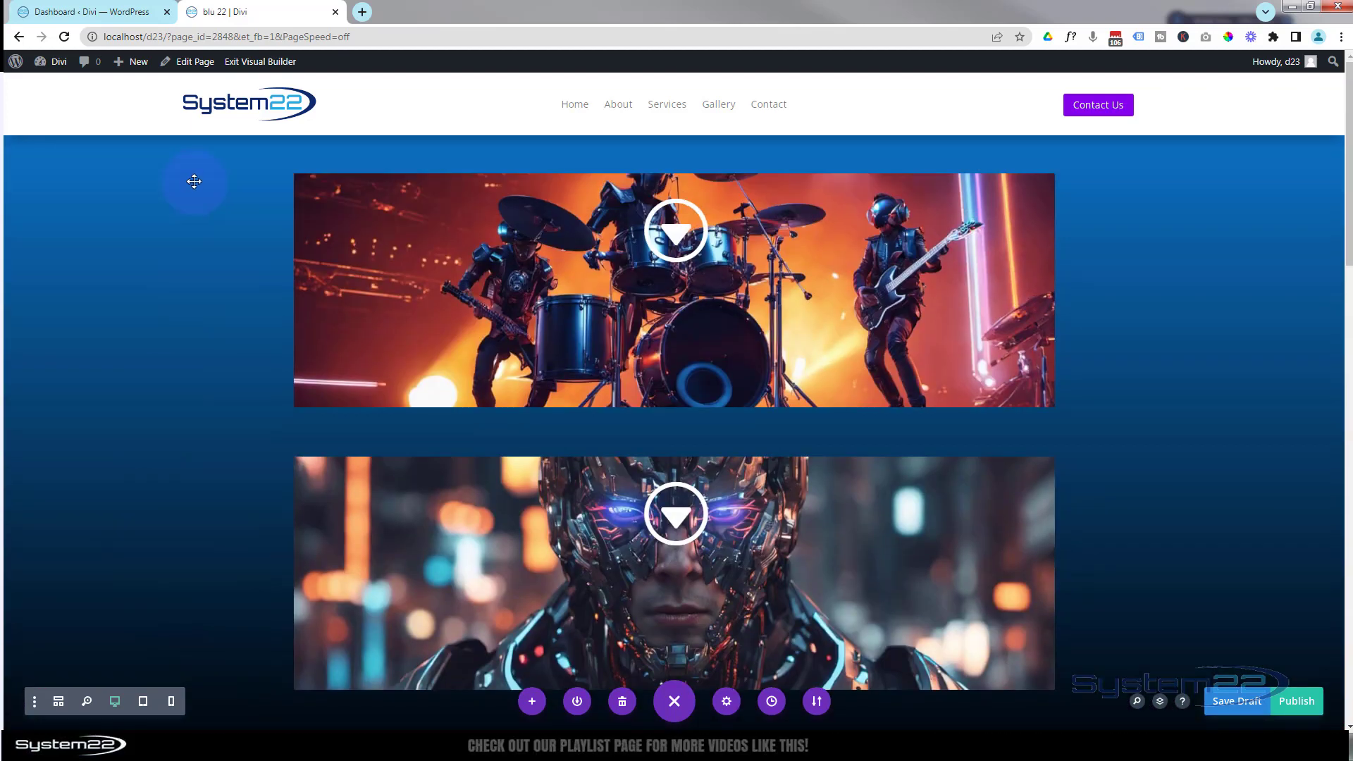
pyautogui.scroll(-2, 132, 299)
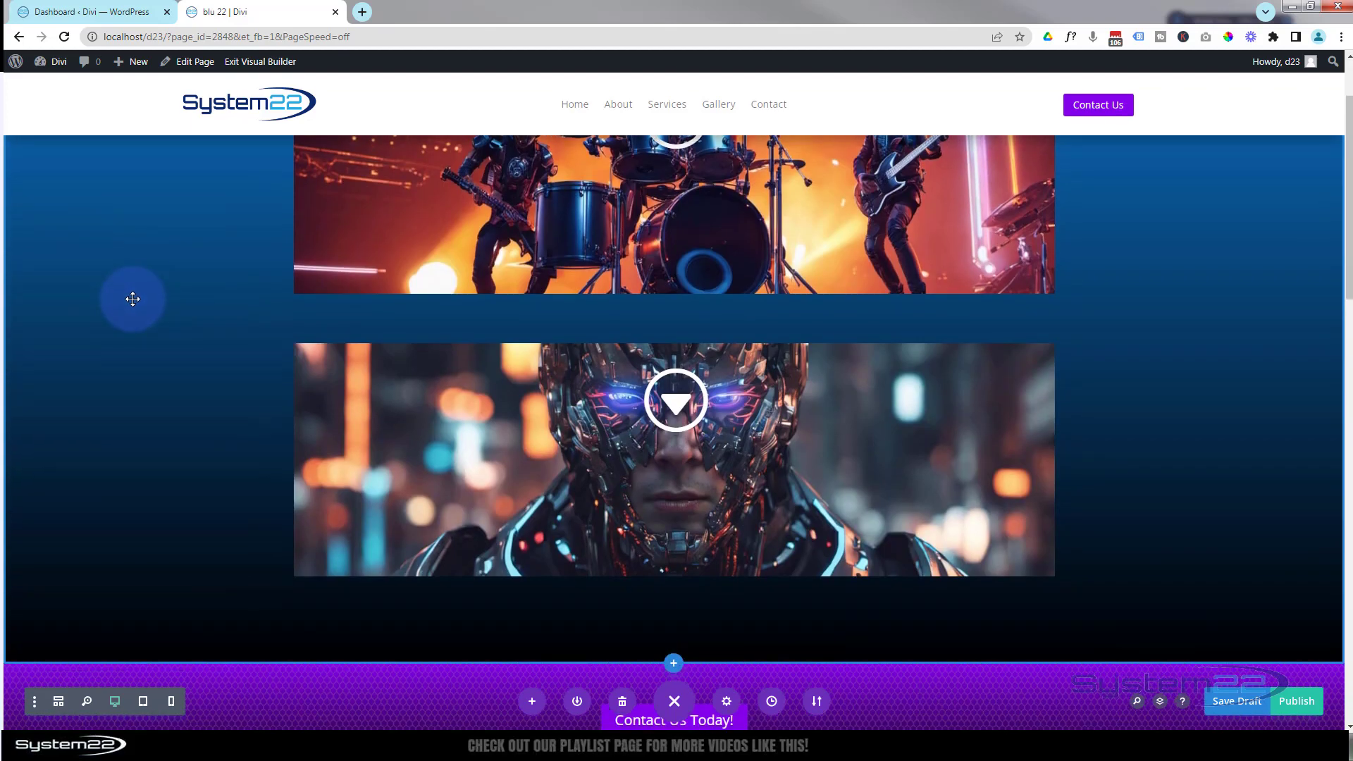
pyautogui.scroll(-10, 132, 299)
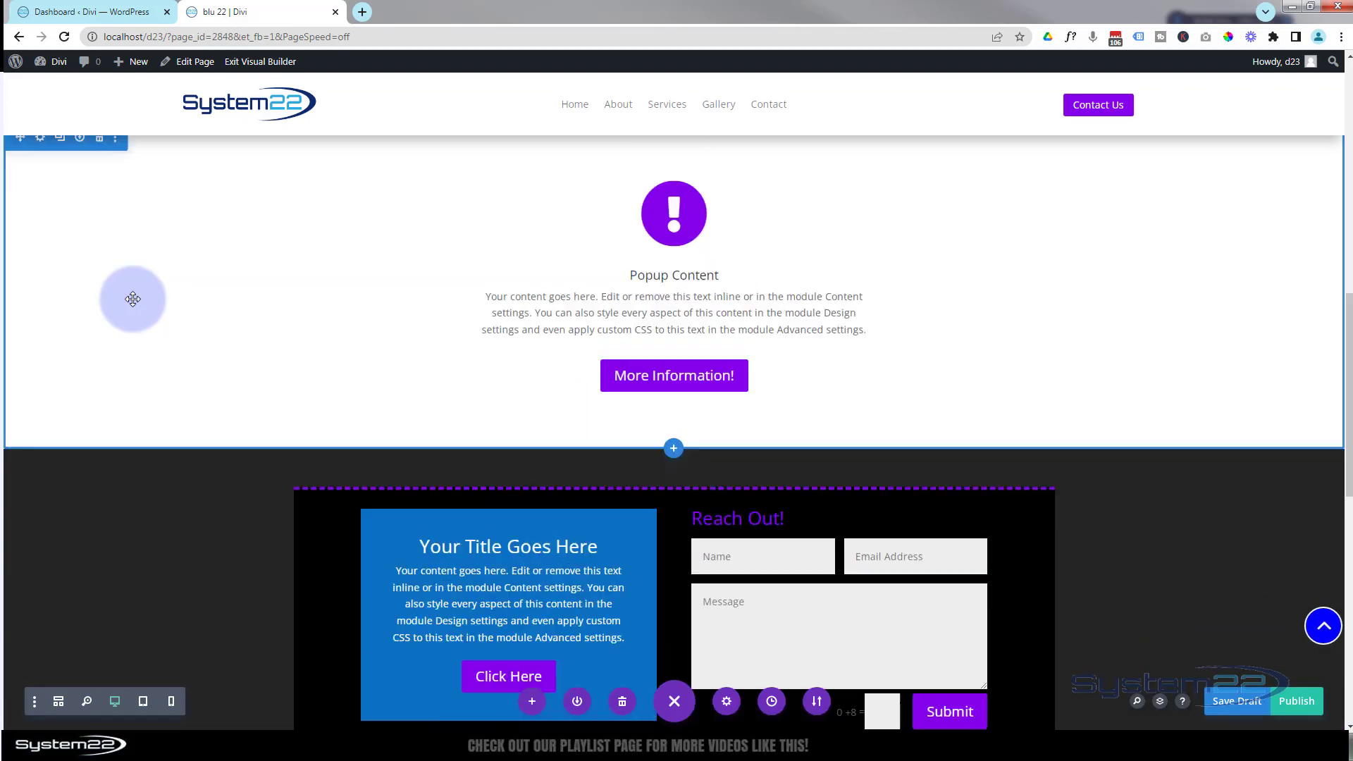
pyautogui.scroll(12, 133, 299)
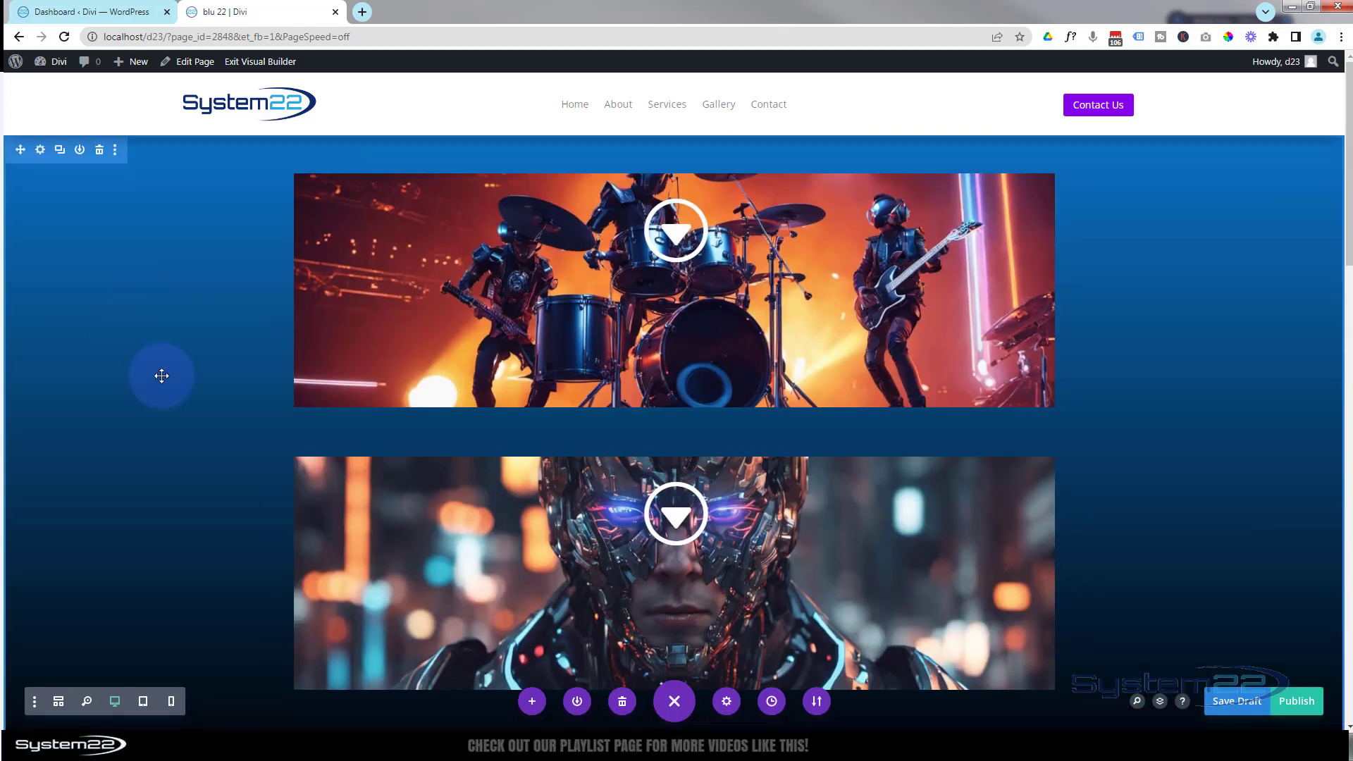
# Step: Insert a regular section with a single-column row between the robot image section and the purple "Contact Us Today!" section
pyautogui.scroll(-1, 195, 389)
pyautogui.scroll(-1, 195, 389)
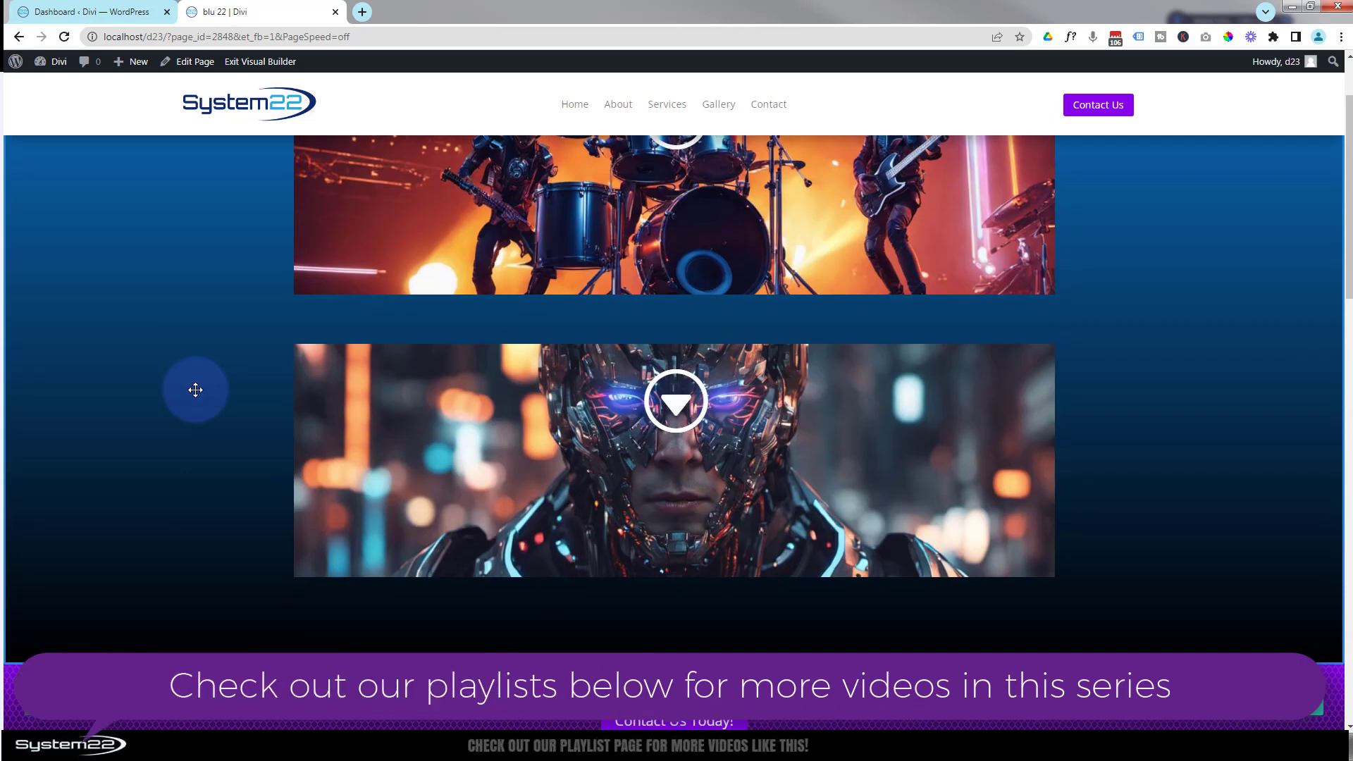
pyautogui.scroll(-3, 853, 432)
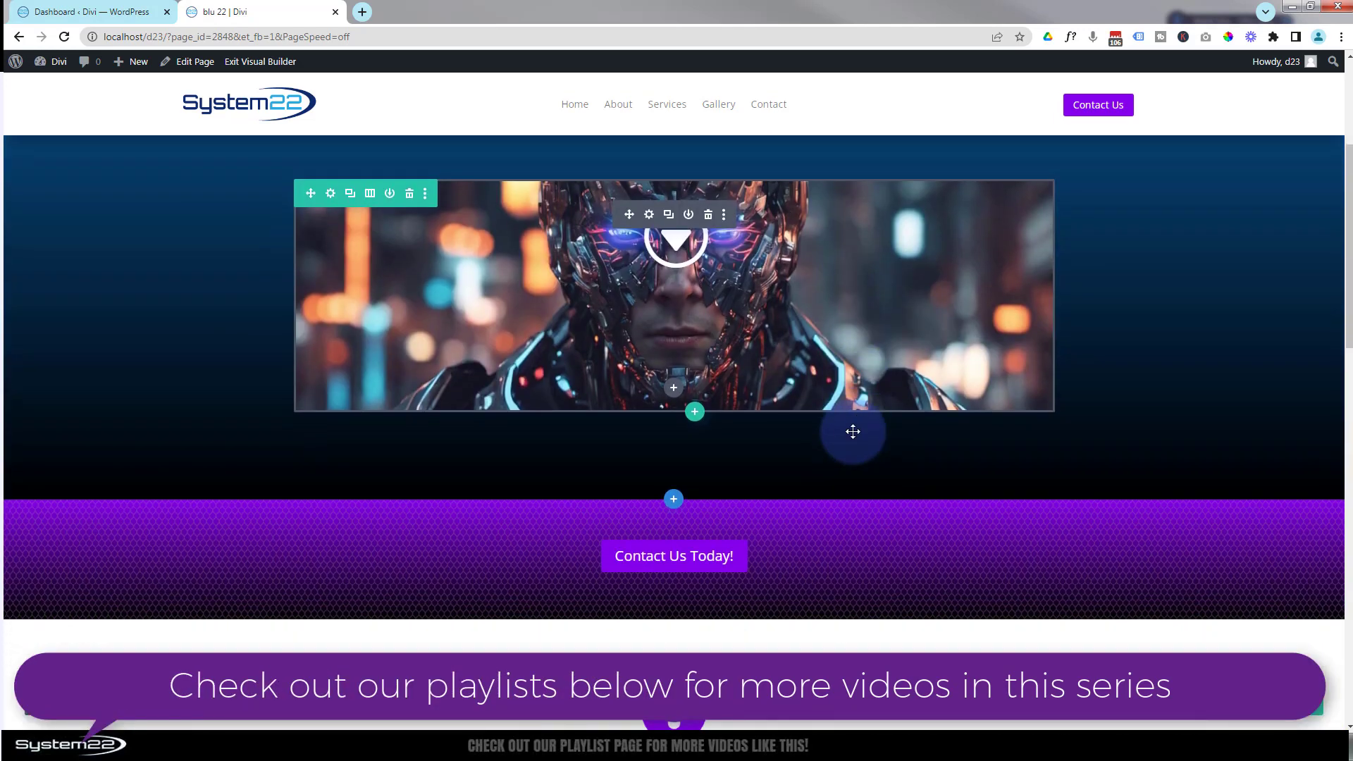
pyautogui.click(675, 496)
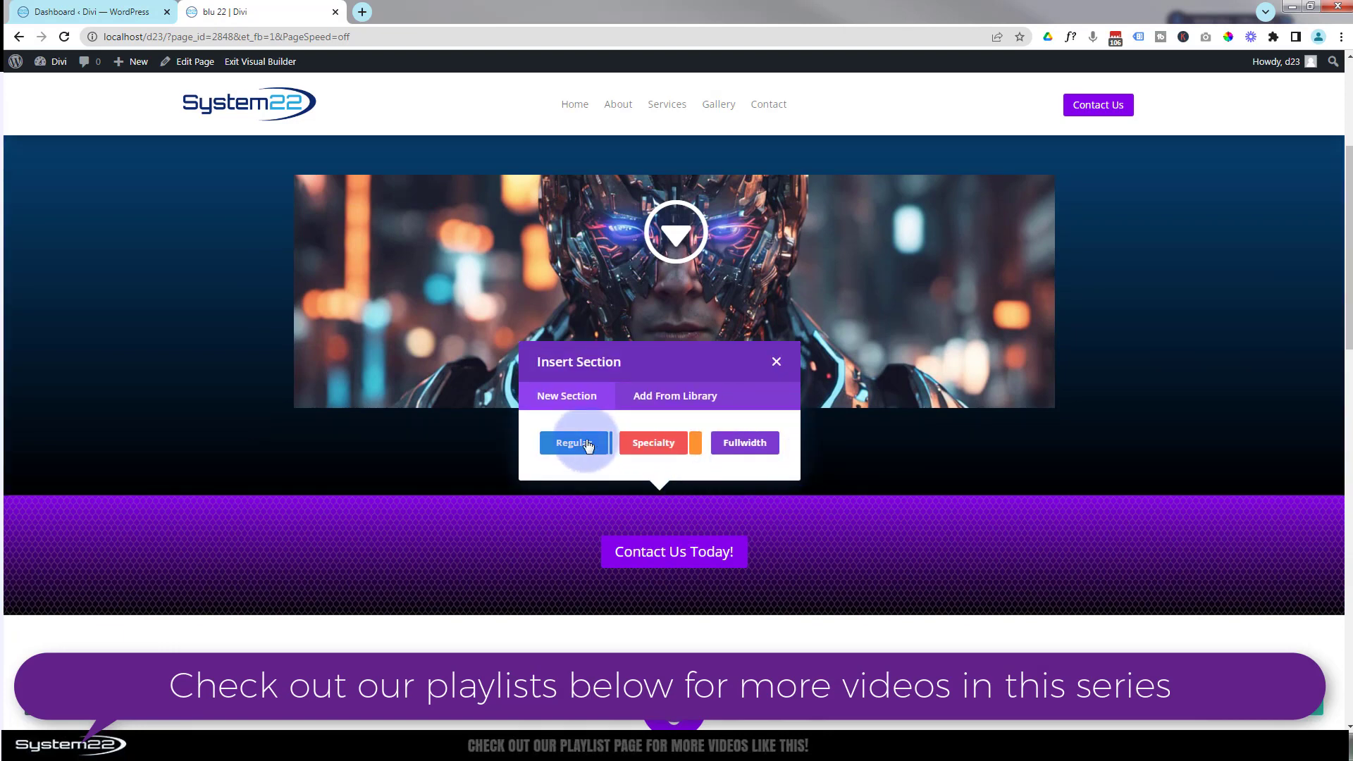
pyautogui.click(587, 443)
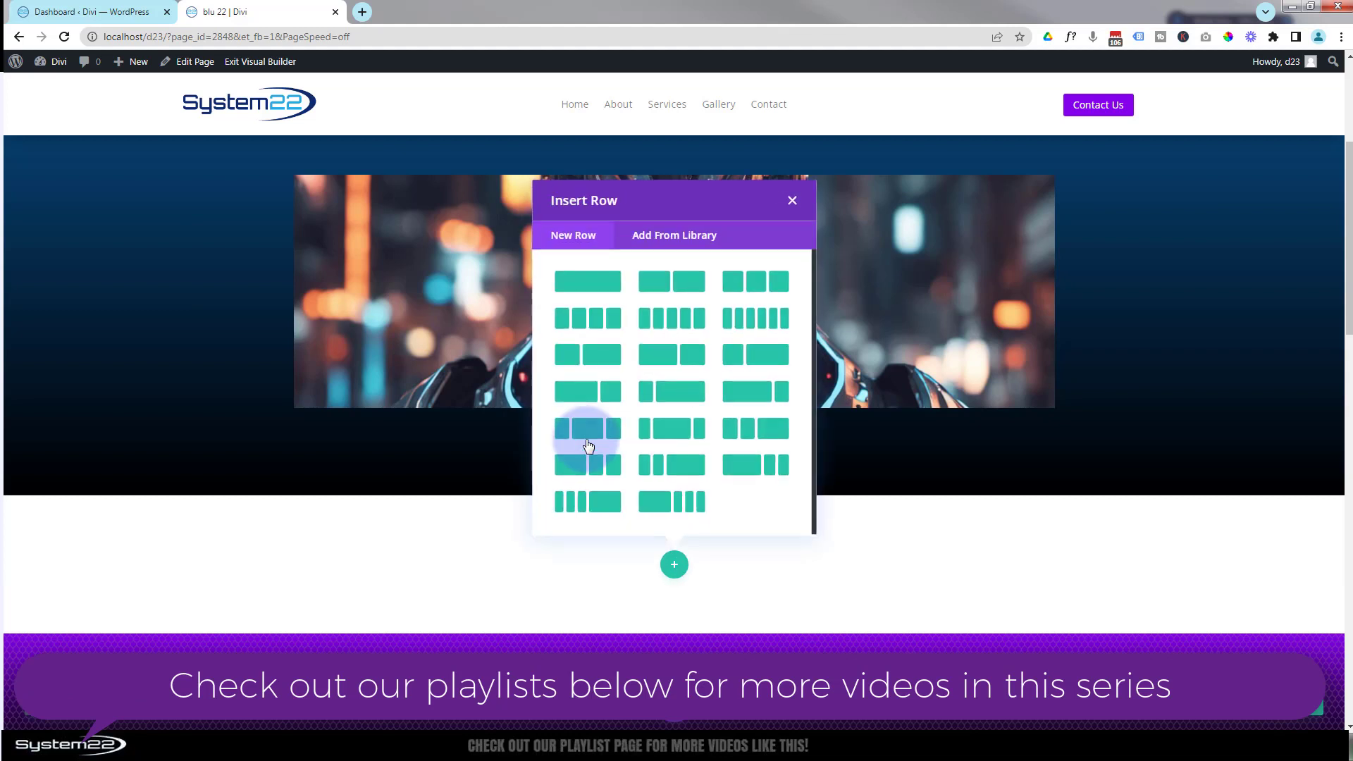
pyautogui.click(599, 284)
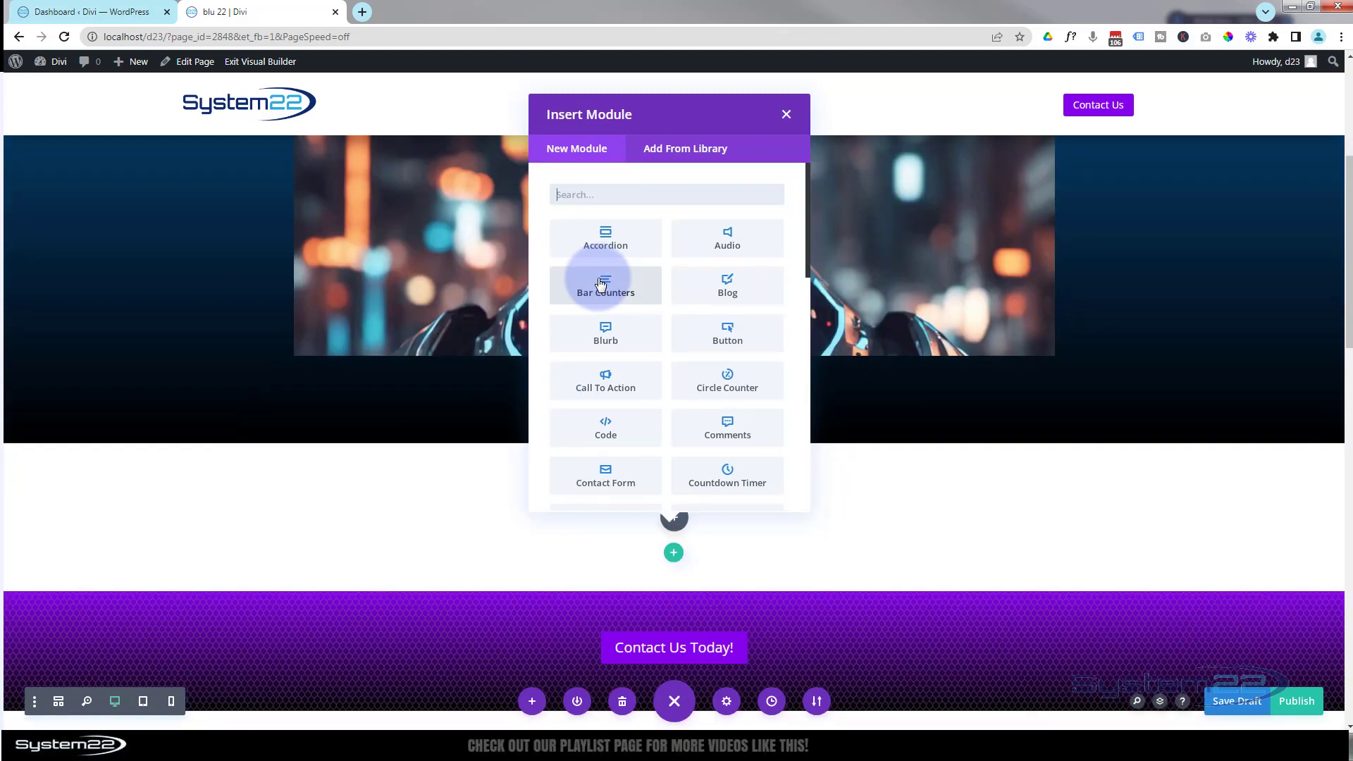
# Step: Add a Contact Form module to the new row and set its title to "Contact Us"
pyautogui.scroll(-1, 634, 347)
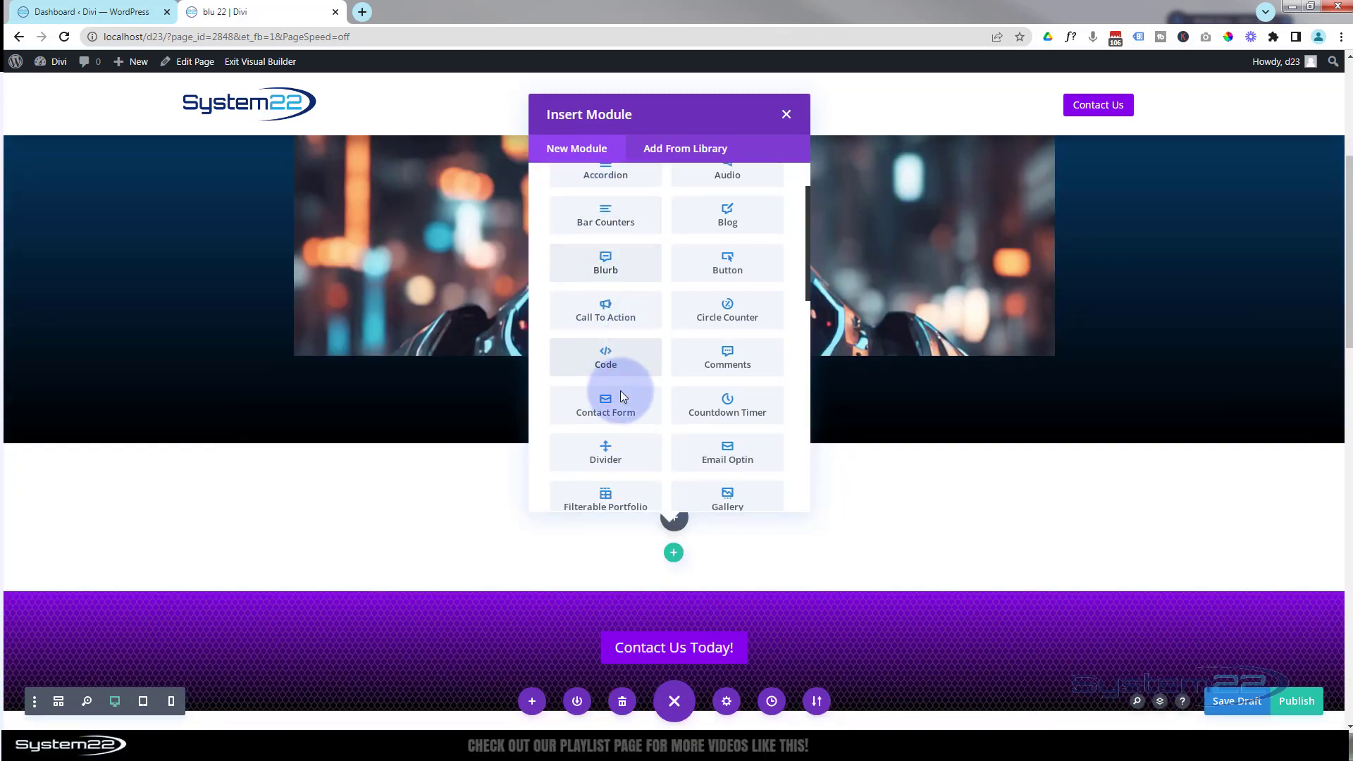
pyautogui.click(624, 411)
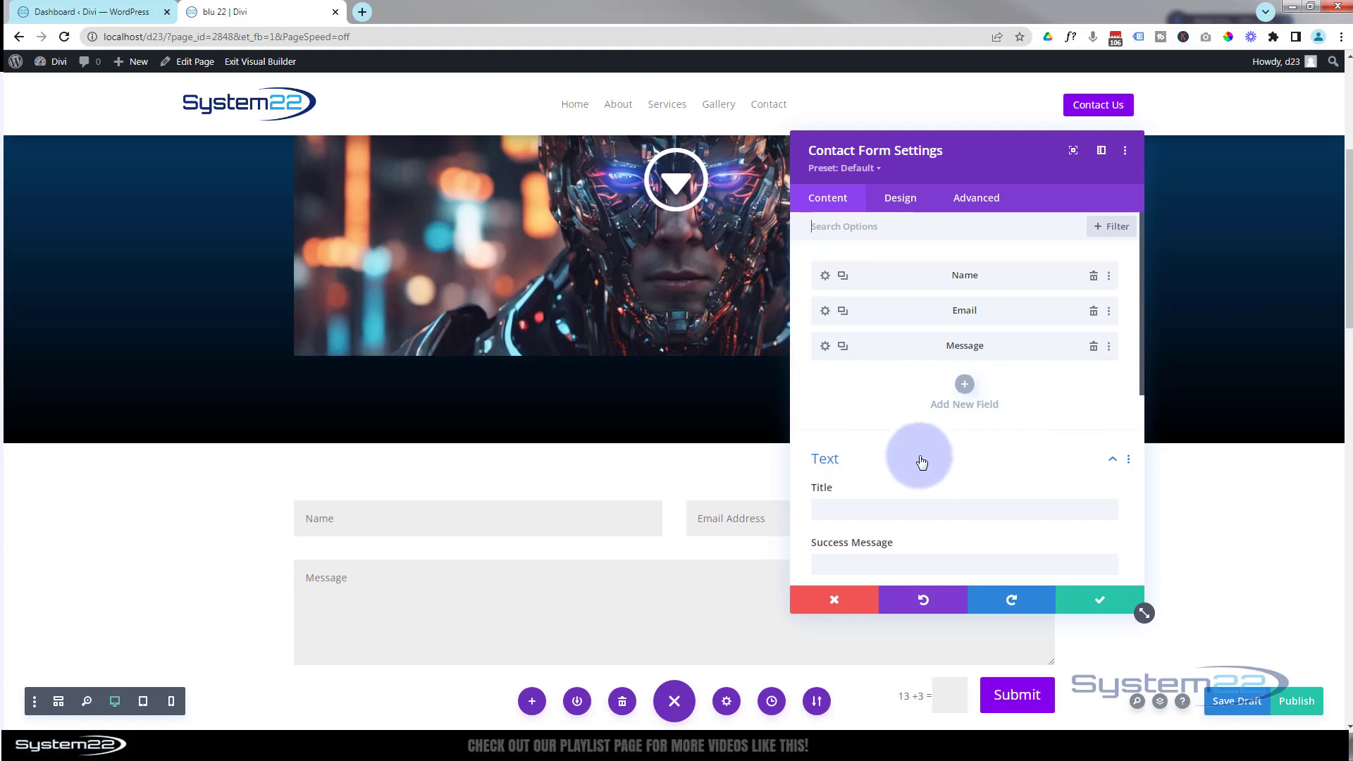
pyautogui.scroll(-1, 913, 447)
pyautogui.click(856, 437)
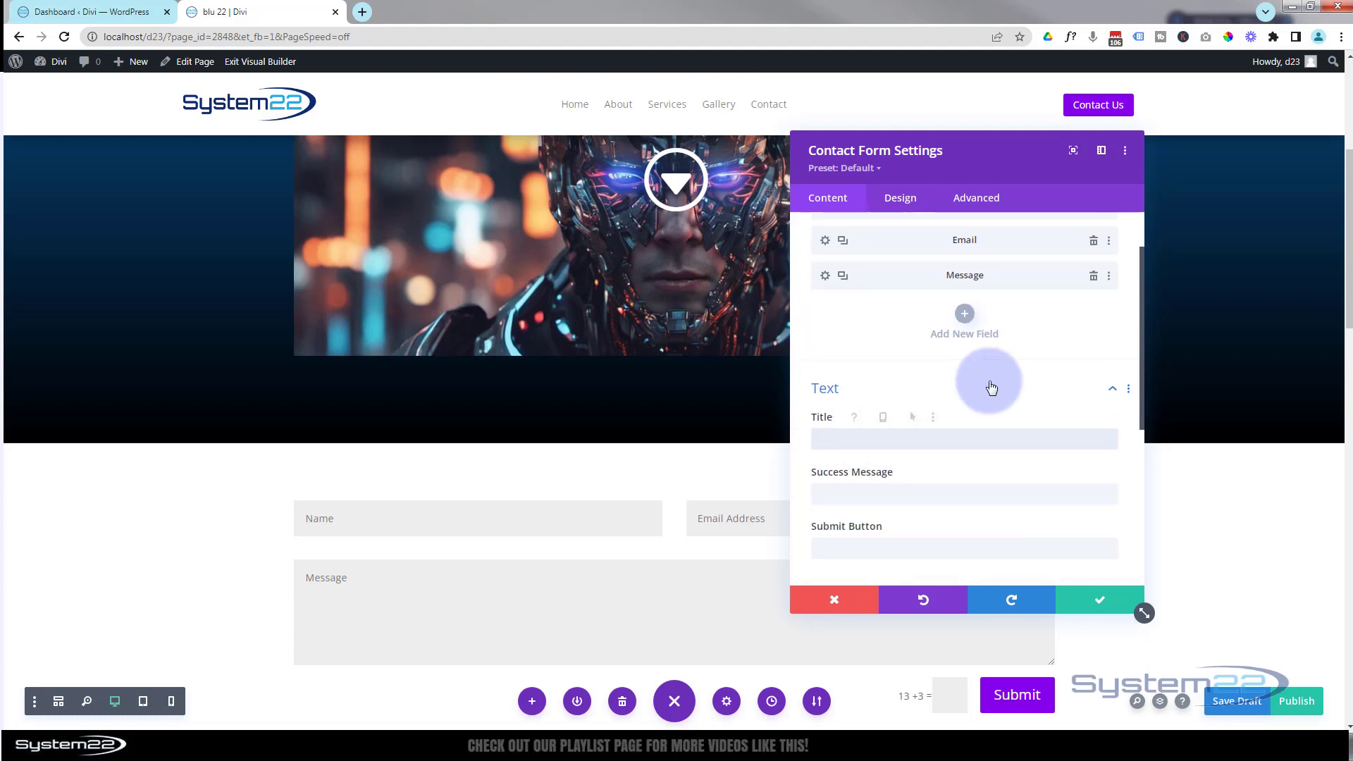
pyautogui.write('Contact Us')
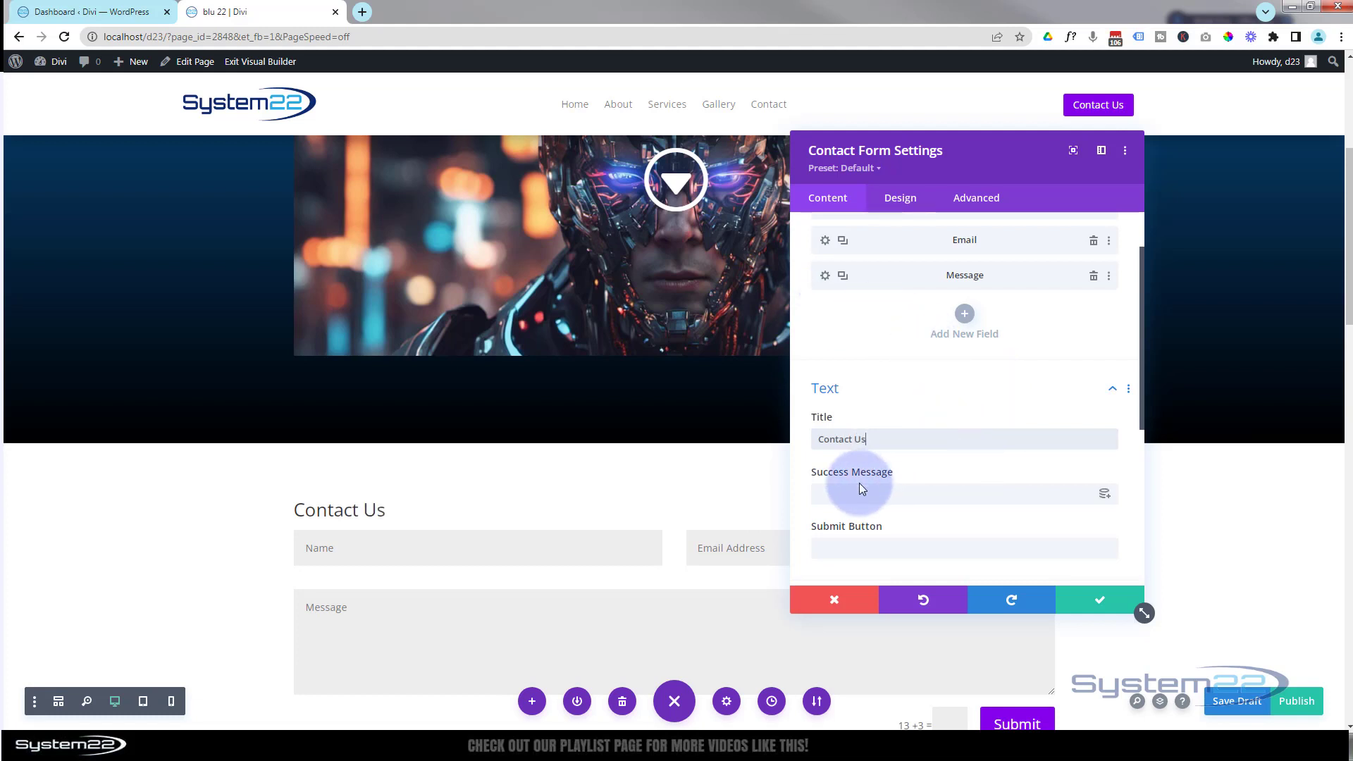
pyautogui.scroll(-2, 724, 482)
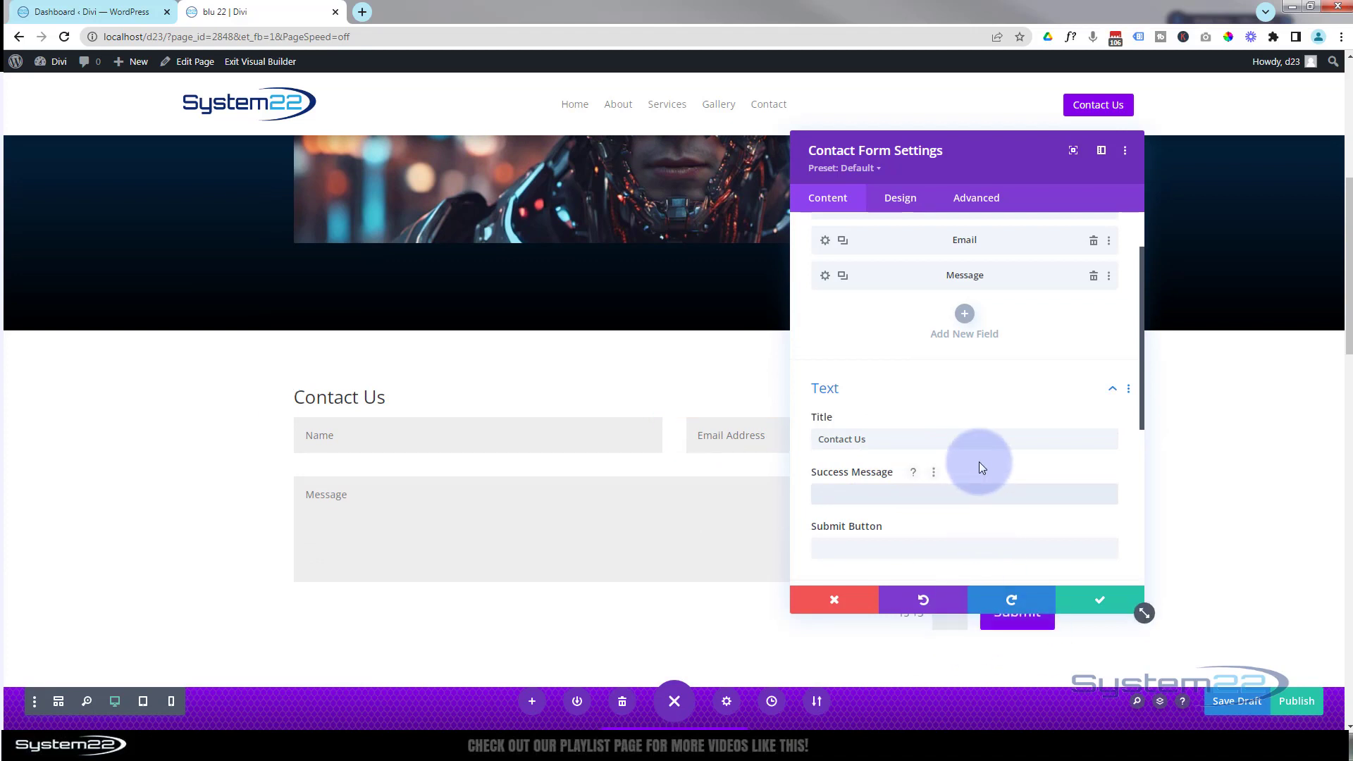
pyautogui.scroll(-2, 978, 463)
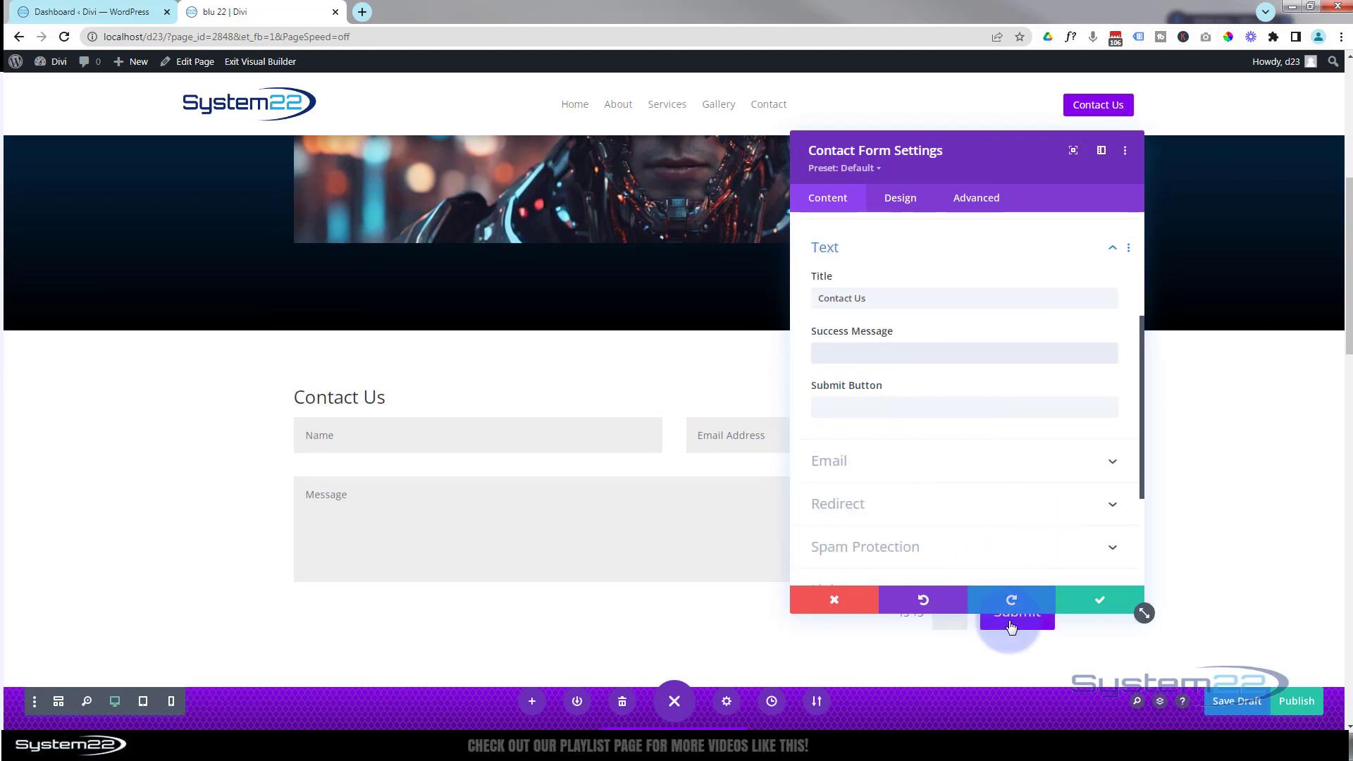
# Step: Review the contact form's submit button text, email address, message pattern and spam protection options
pyautogui.scroll(1, 763, 592)
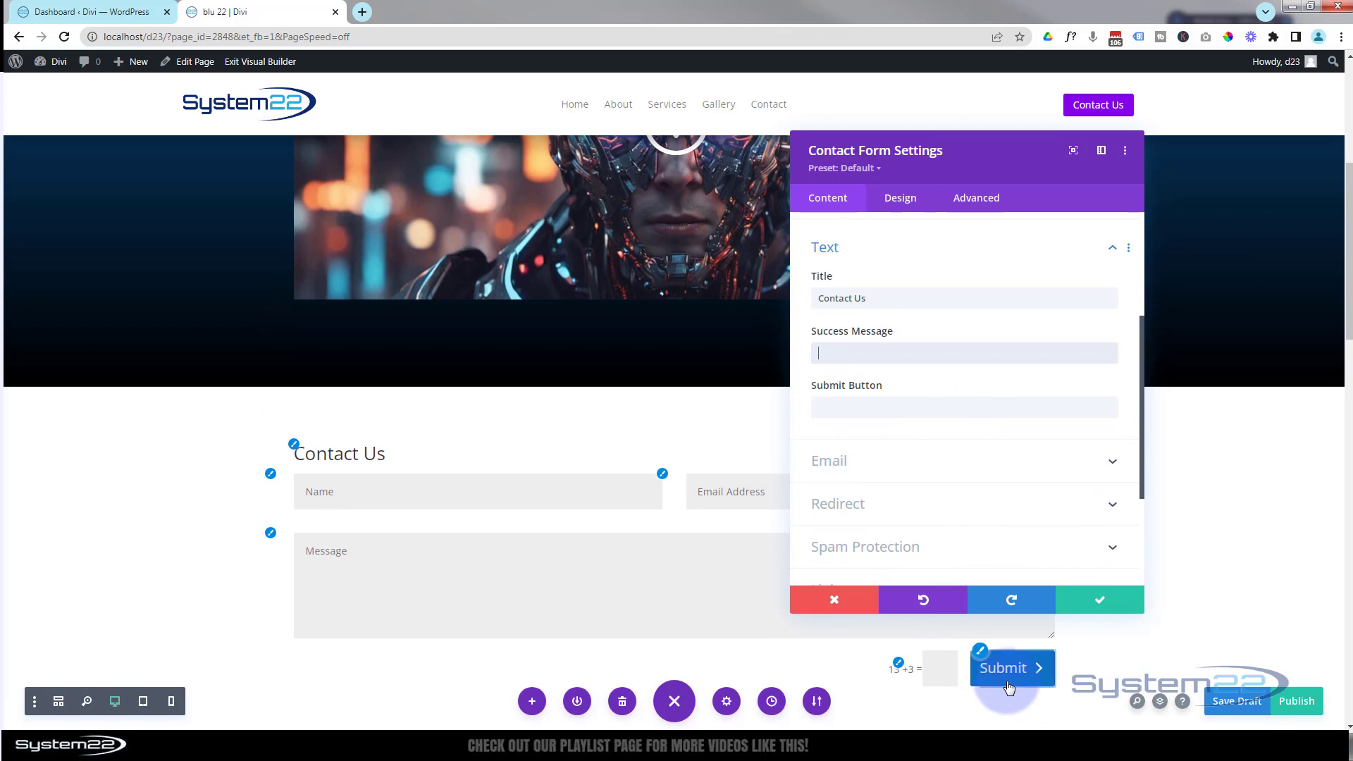
pyautogui.moveTo(996, 167); pyautogui.dragTo(709, 247)
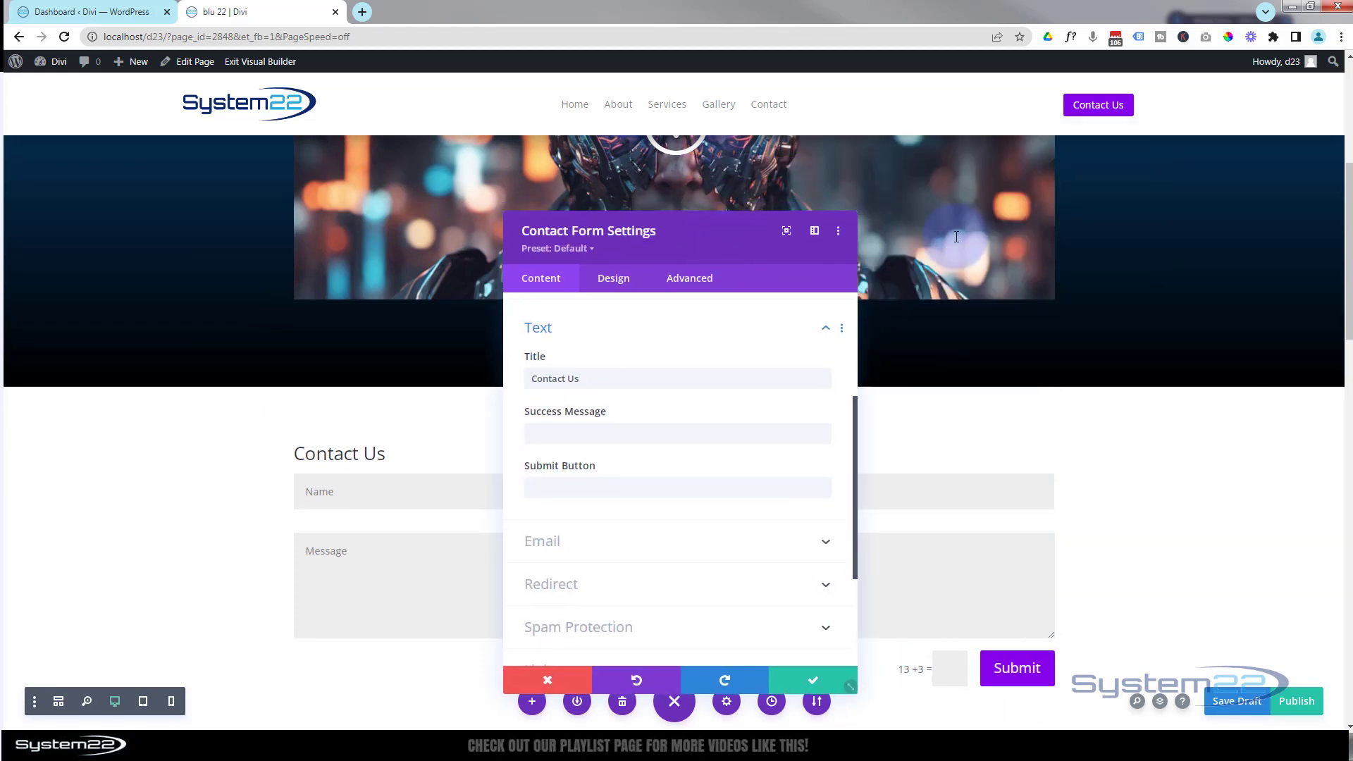
pyautogui.scroll(-2, 997, 308)
pyautogui.click(571, 488)
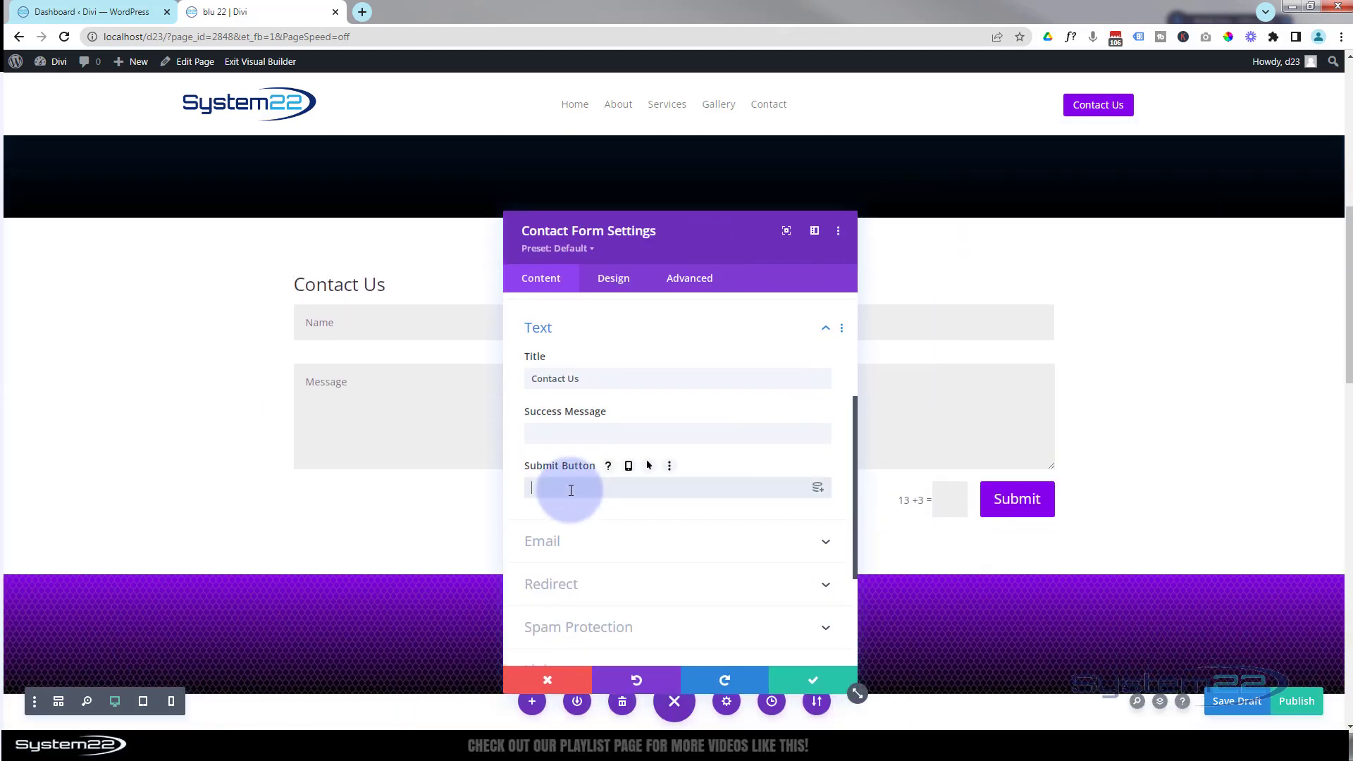
pyautogui.click(688, 541)
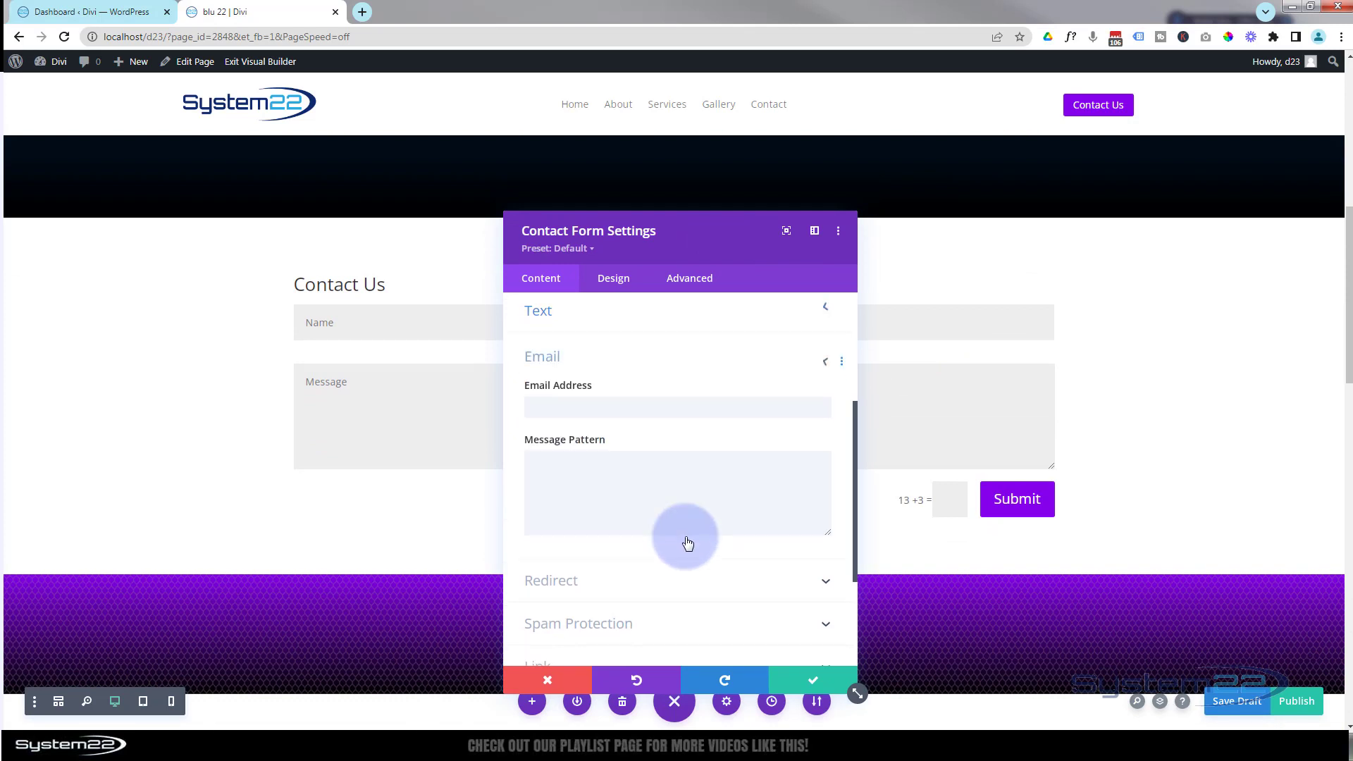
pyautogui.click(537, 364)
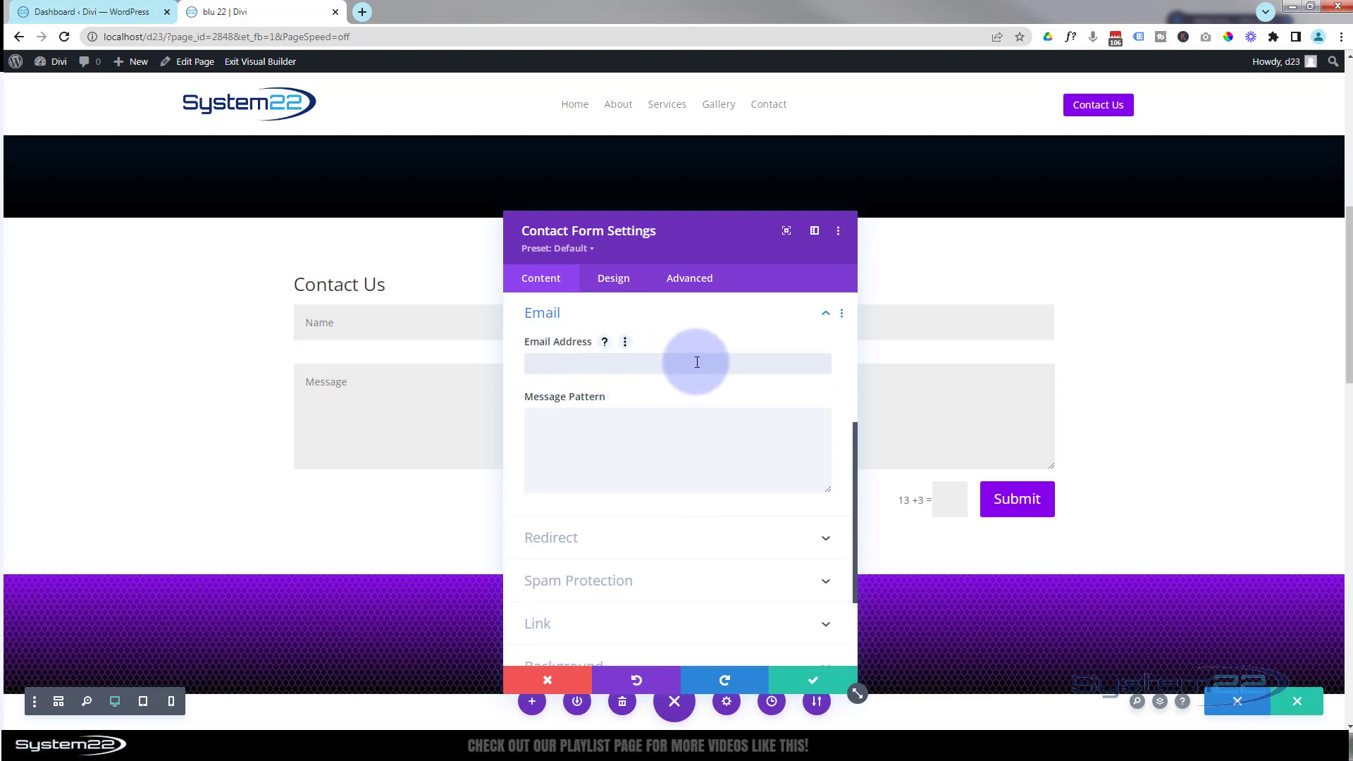
pyautogui.click(551, 441)
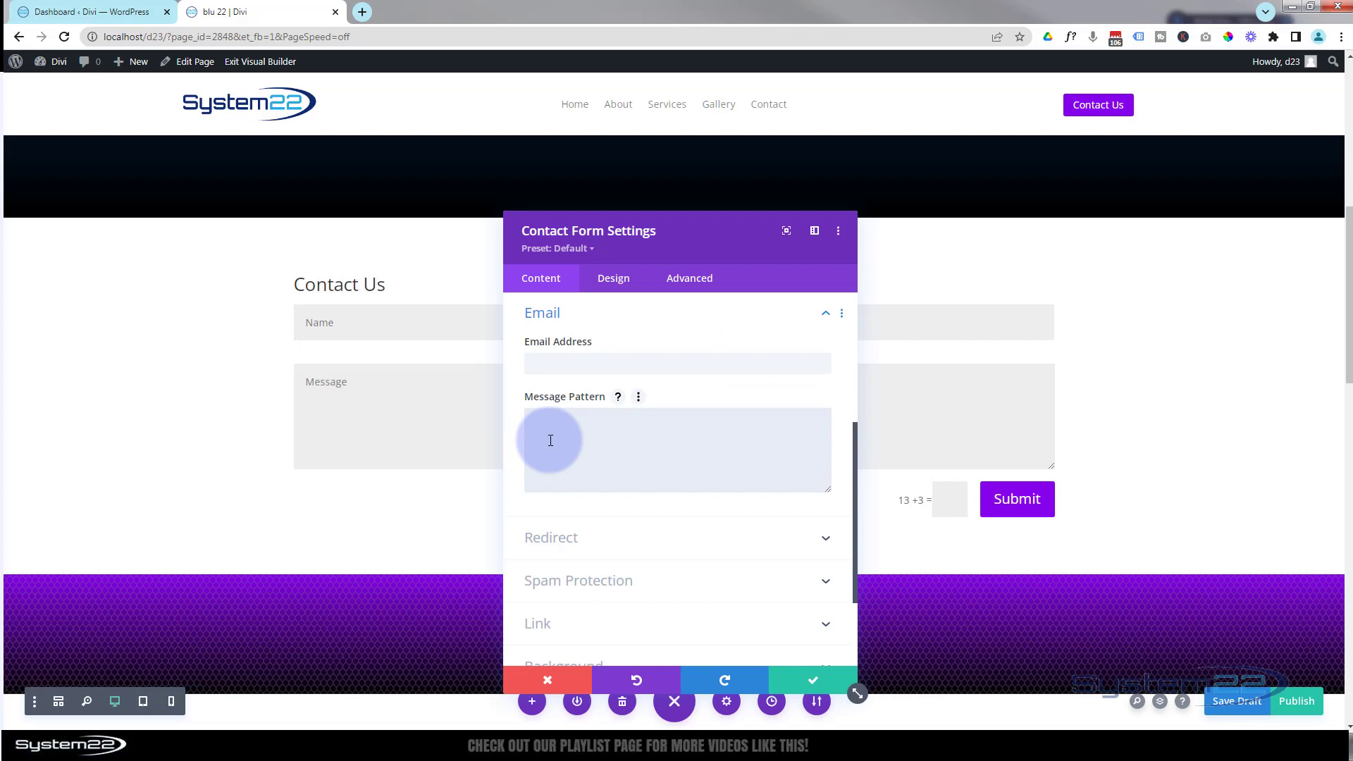
pyautogui.scroll(-1, 644, 483)
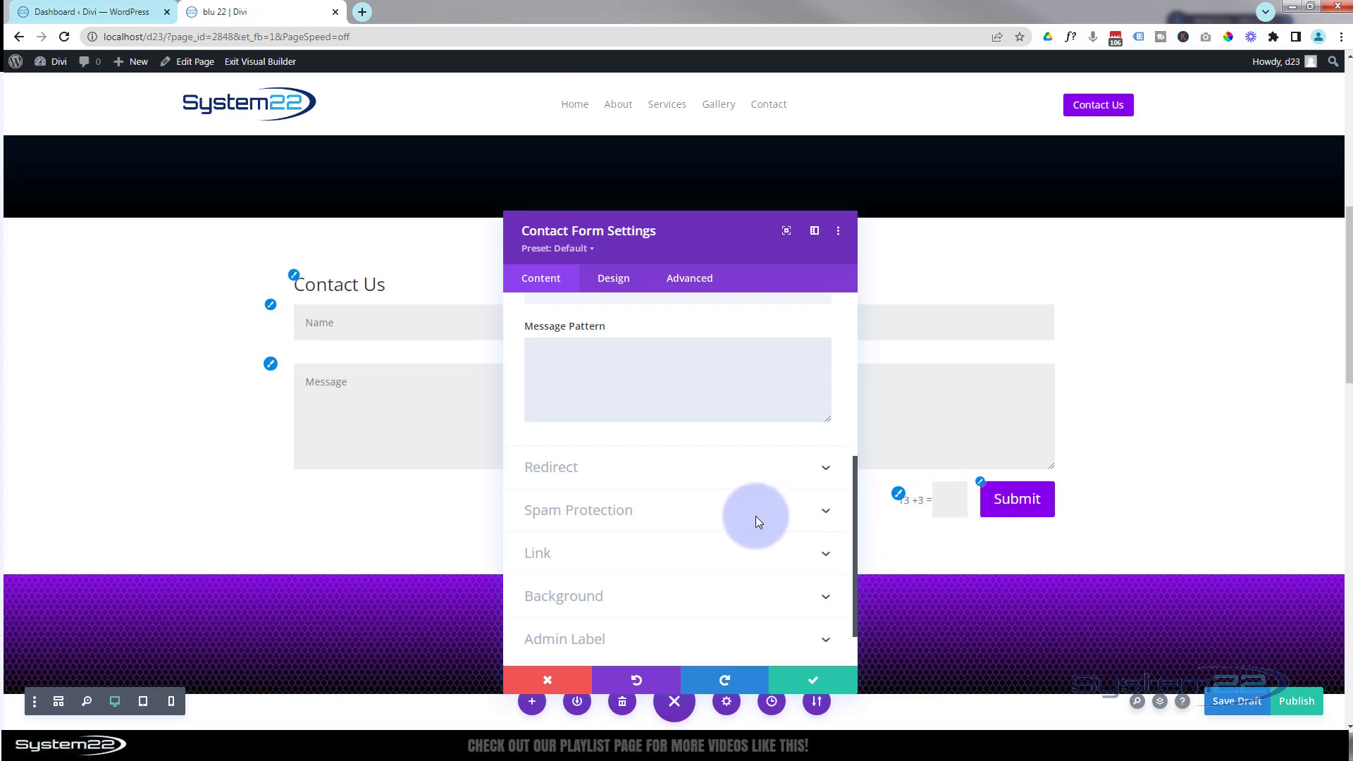
pyautogui.click(715, 512)
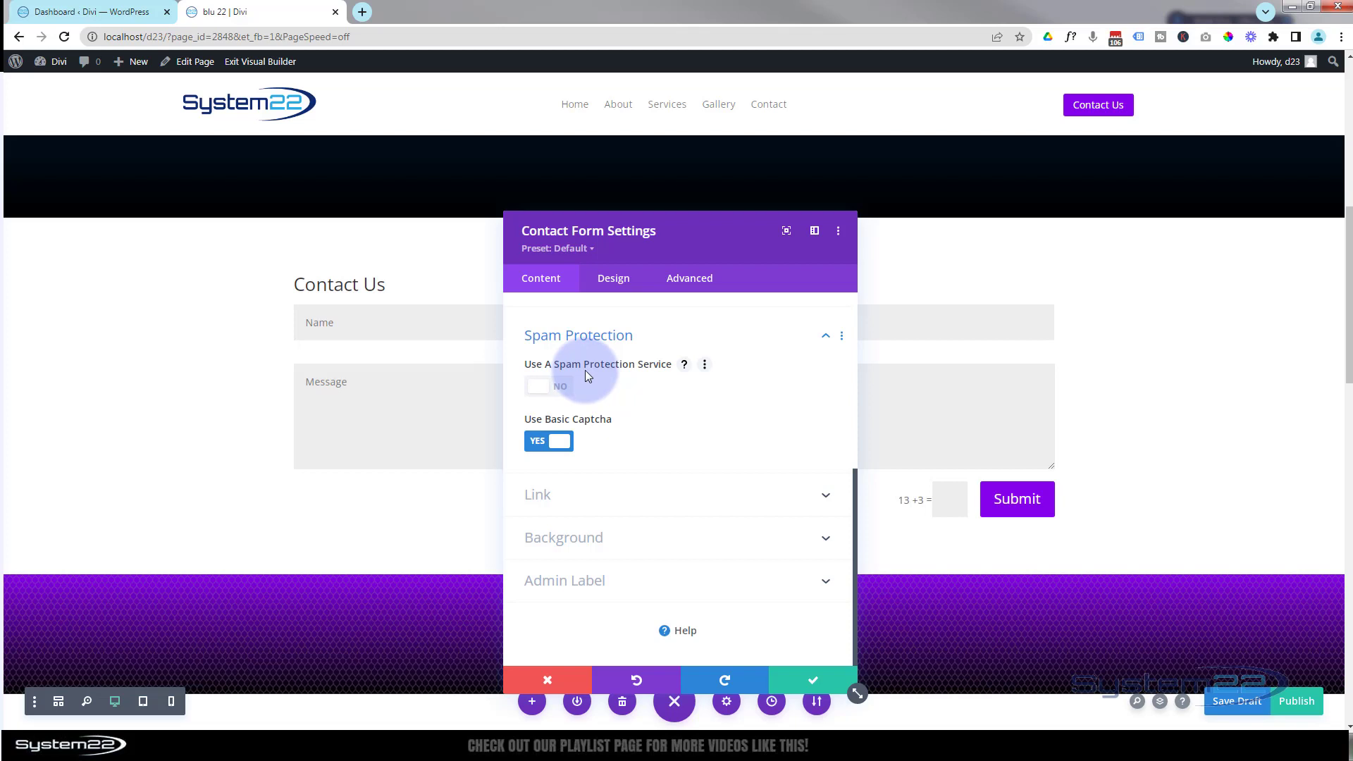
# Step: Give the contact form module a dark grey background colour
pyautogui.click(716, 550)
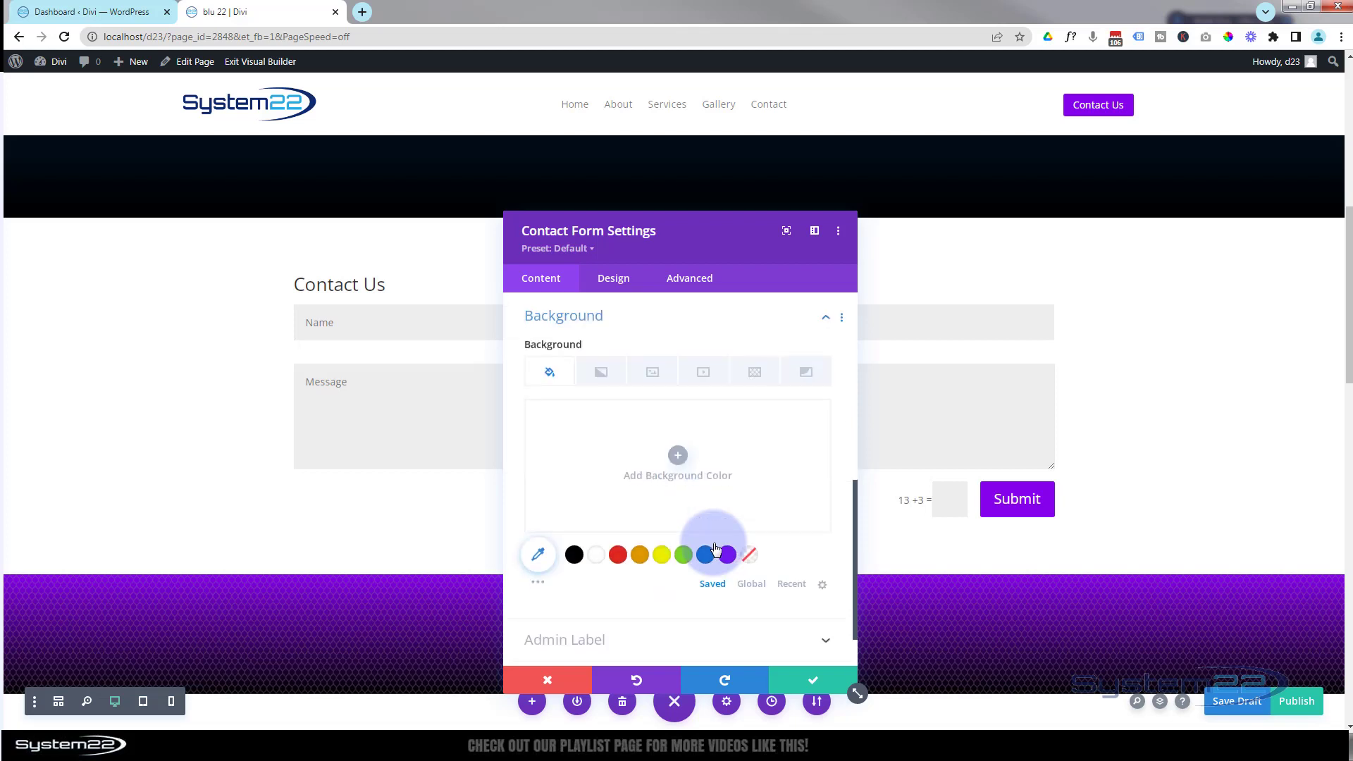
pyautogui.click(537, 582)
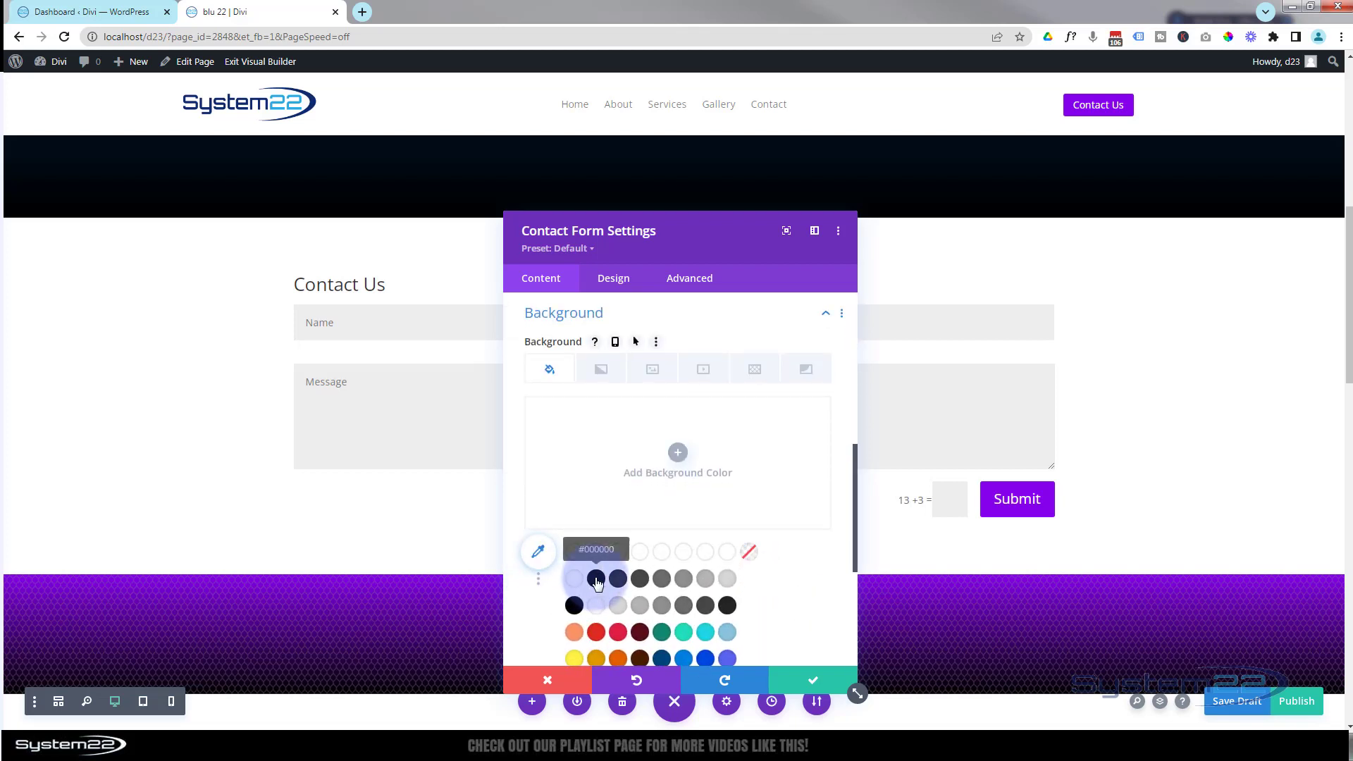
pyautogui.click(618, 580)
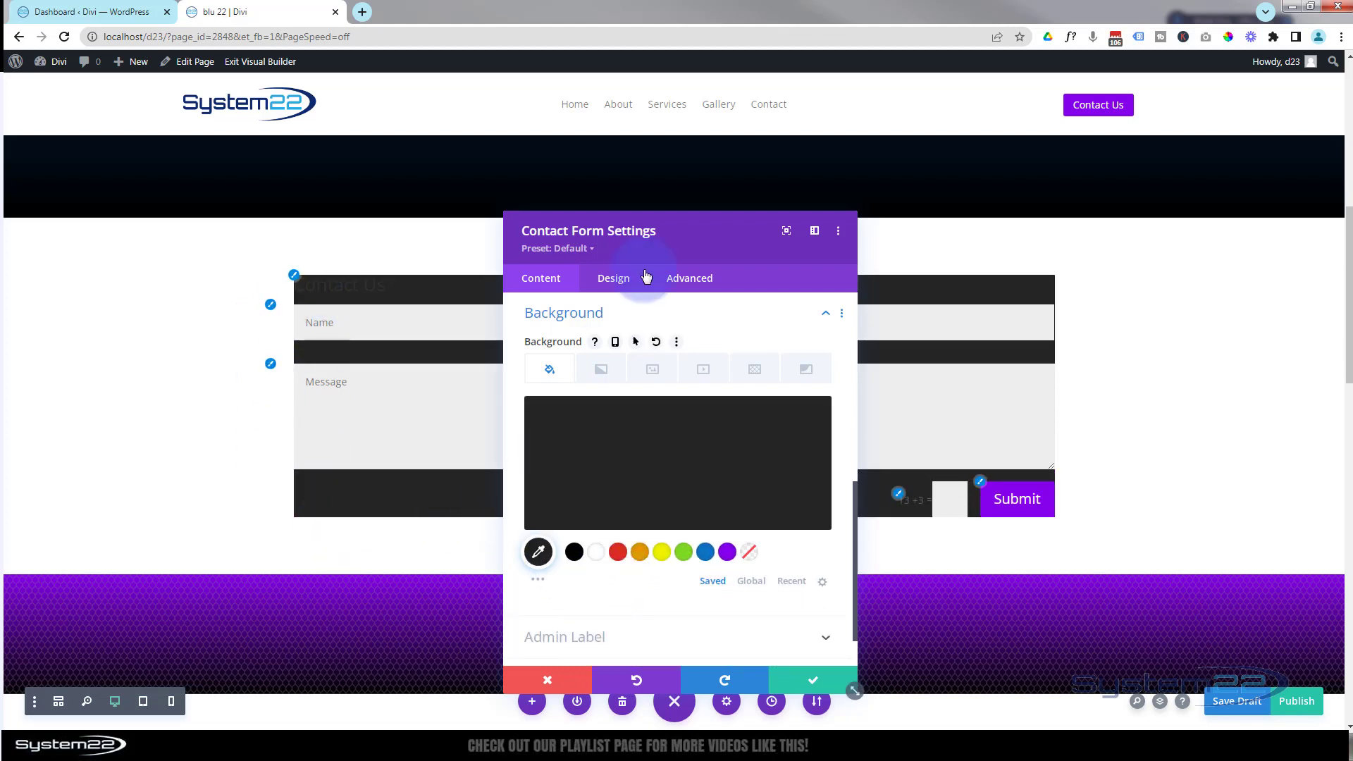
# Step: Set the contact form's padding to 30px on all four sides
pyautogui.moveTo(686, 242); pyautogui.dragTo(676, 156)
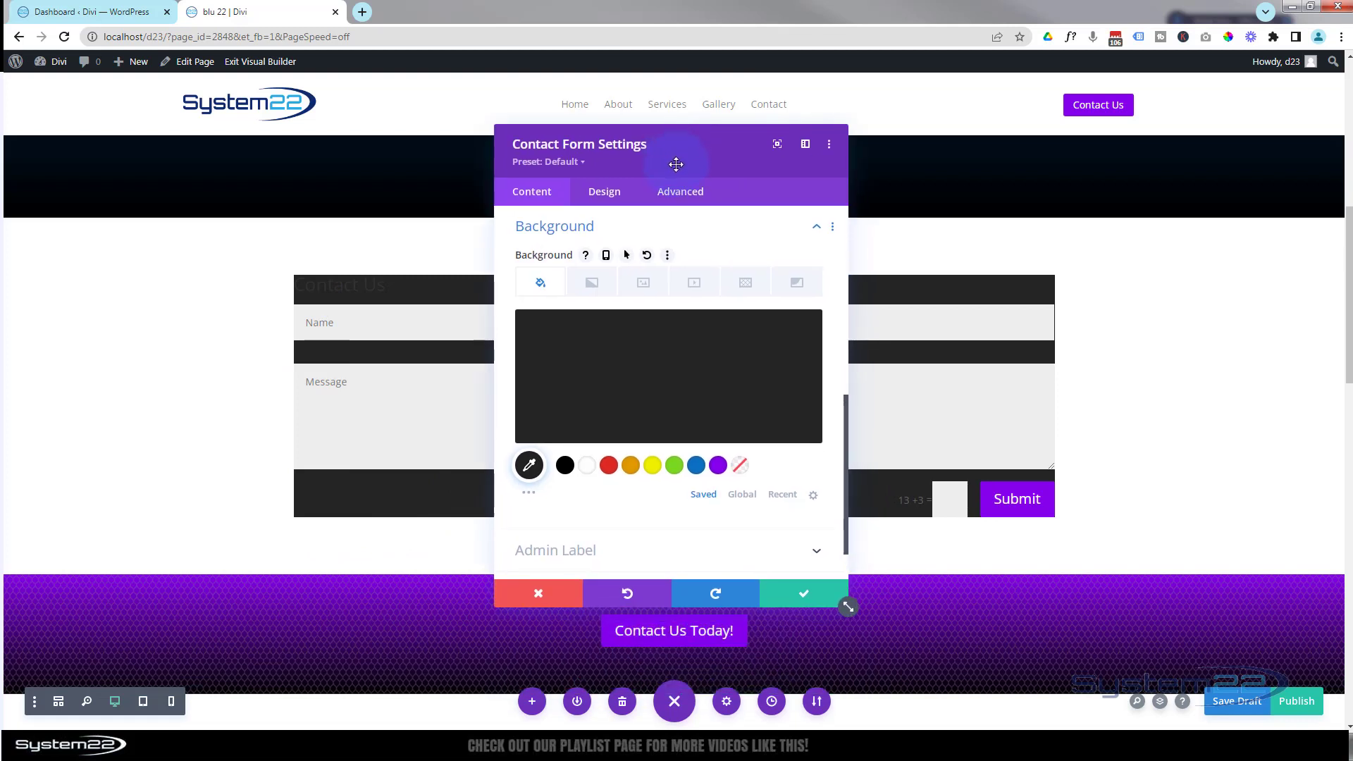
pyautogui.click(606, 196)
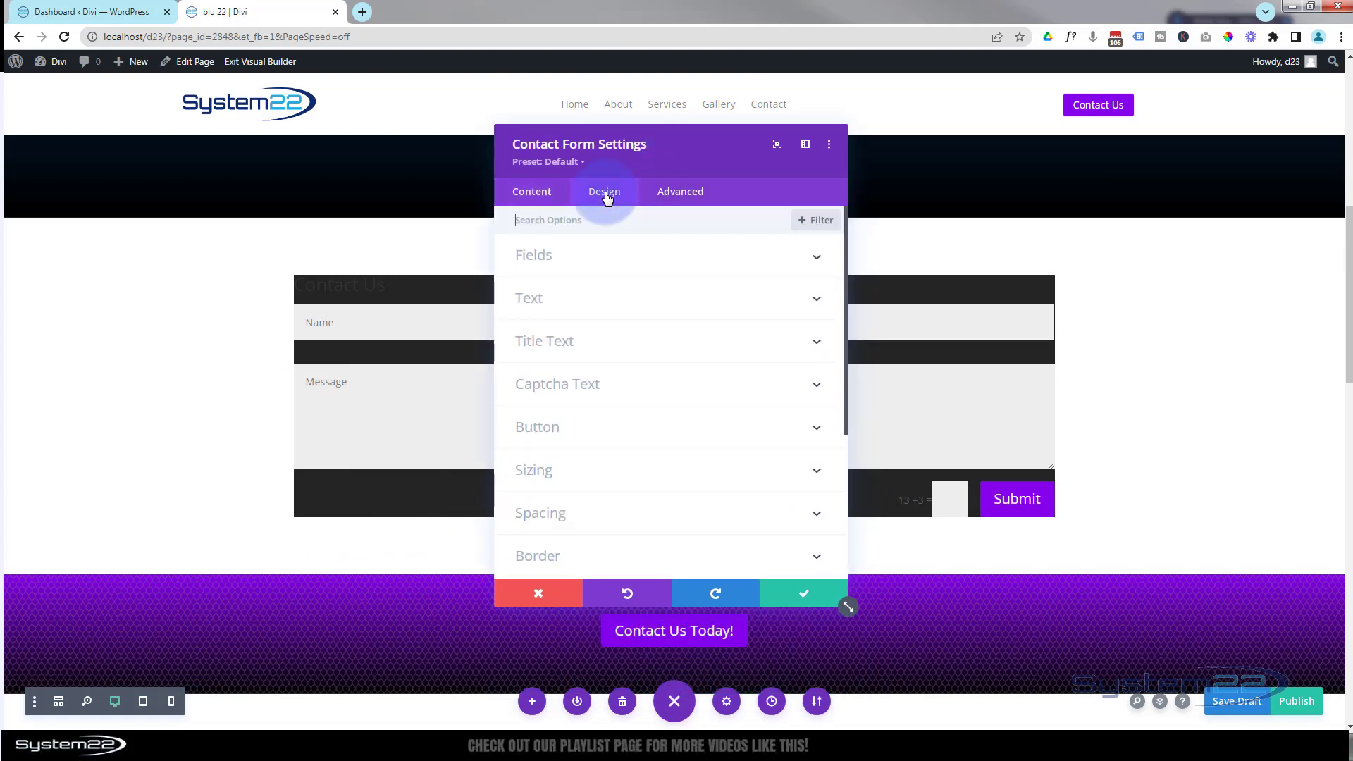
pyautogui.click(609, 512)
pyautogui.click(536, 346)
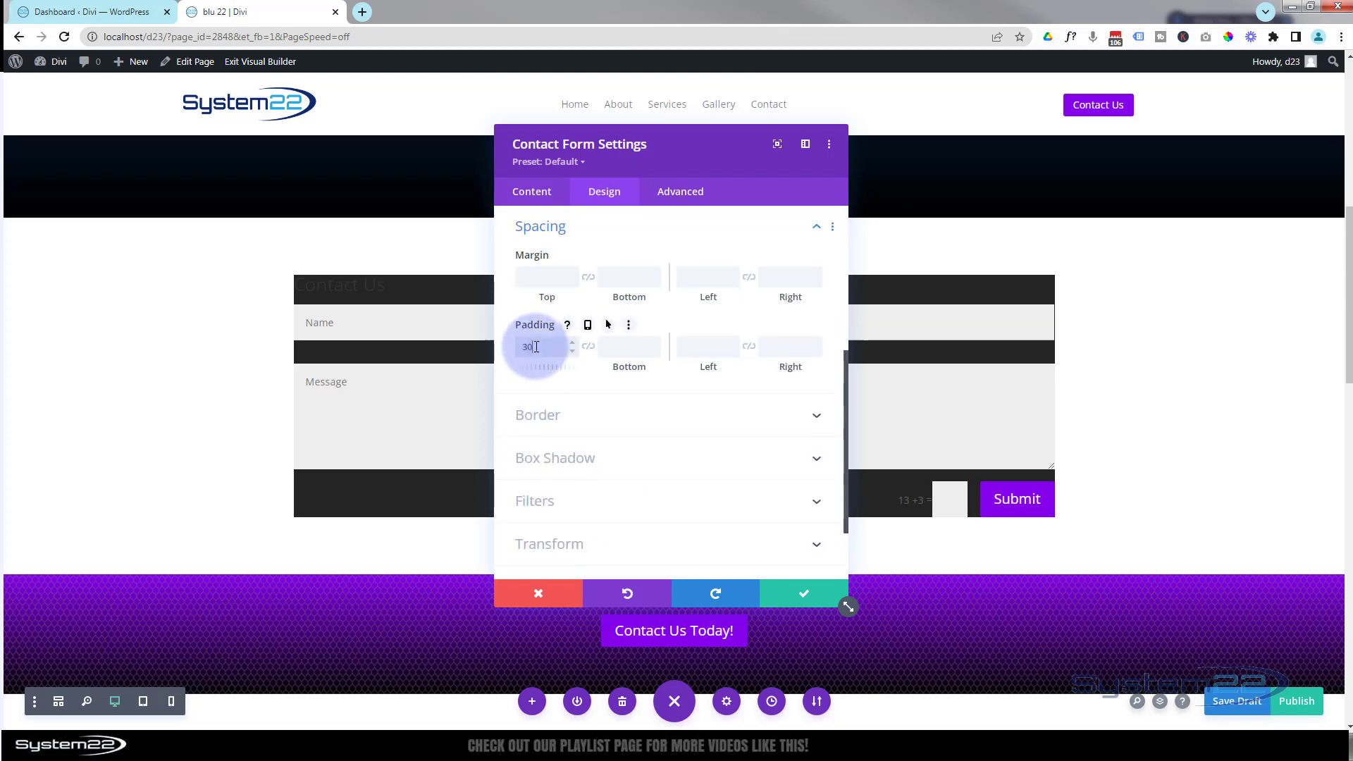
pyautogui.write('30')
pyautogui.click(589, 348)
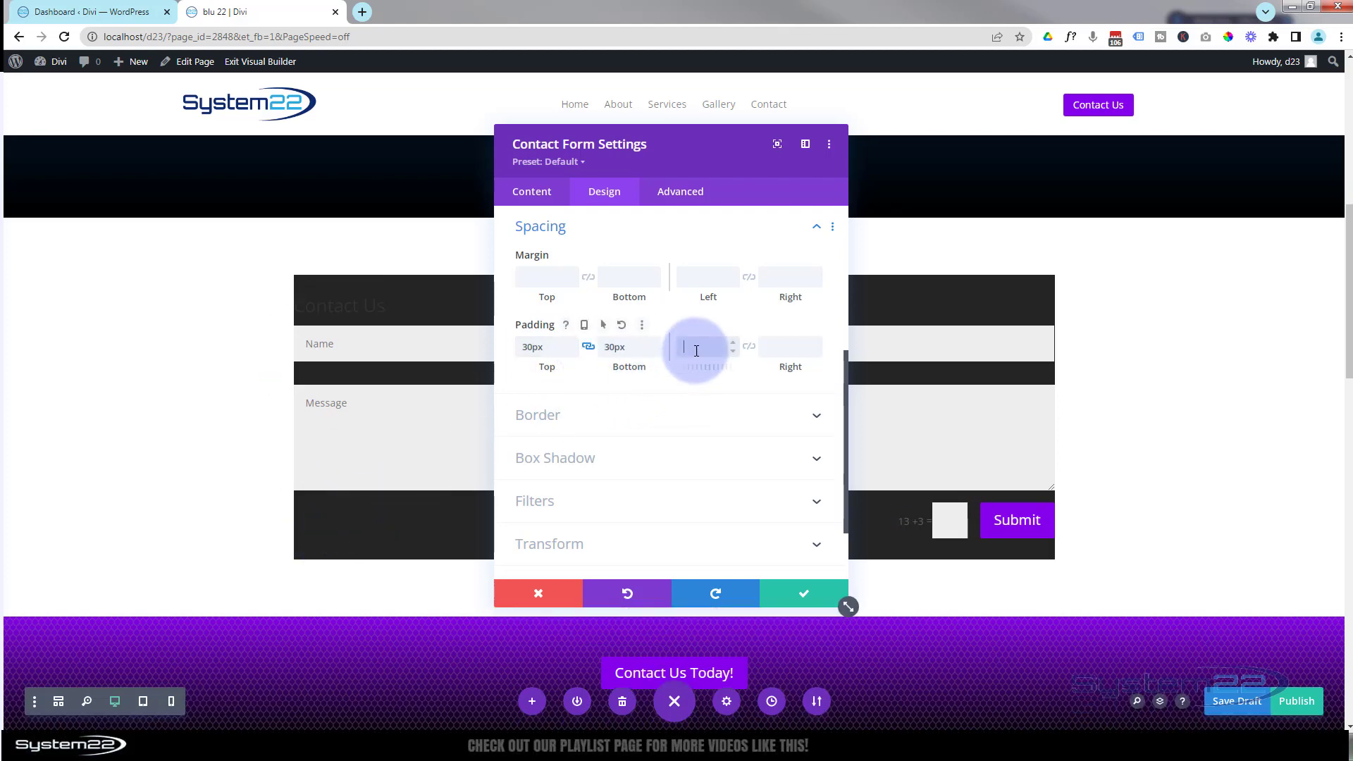
pyautogui.click(749, 349)
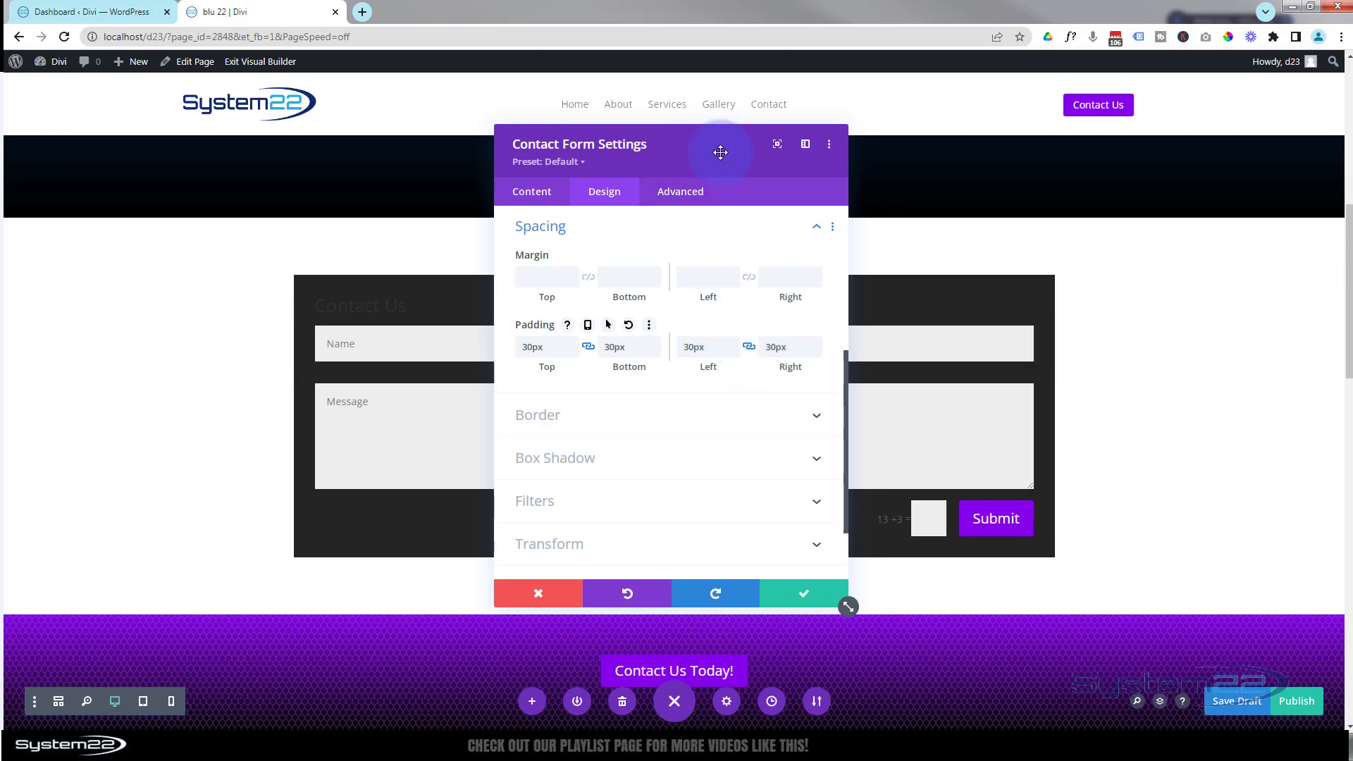
# Step: Make the form's "Contact Us" title text white and centre it
pyautogui.moveTo(719, 150); pyautogui.dragTo(1048, 170)
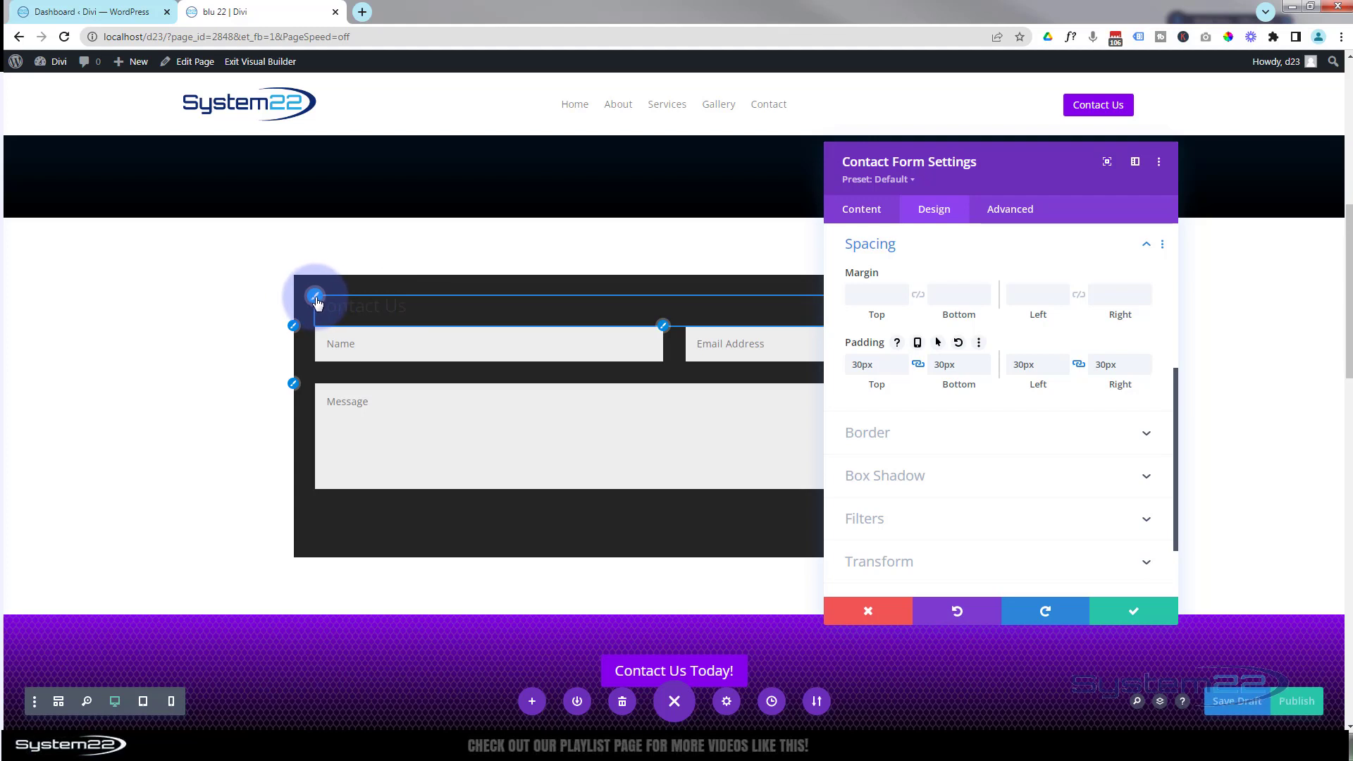
pyautogui.click(316, 302)
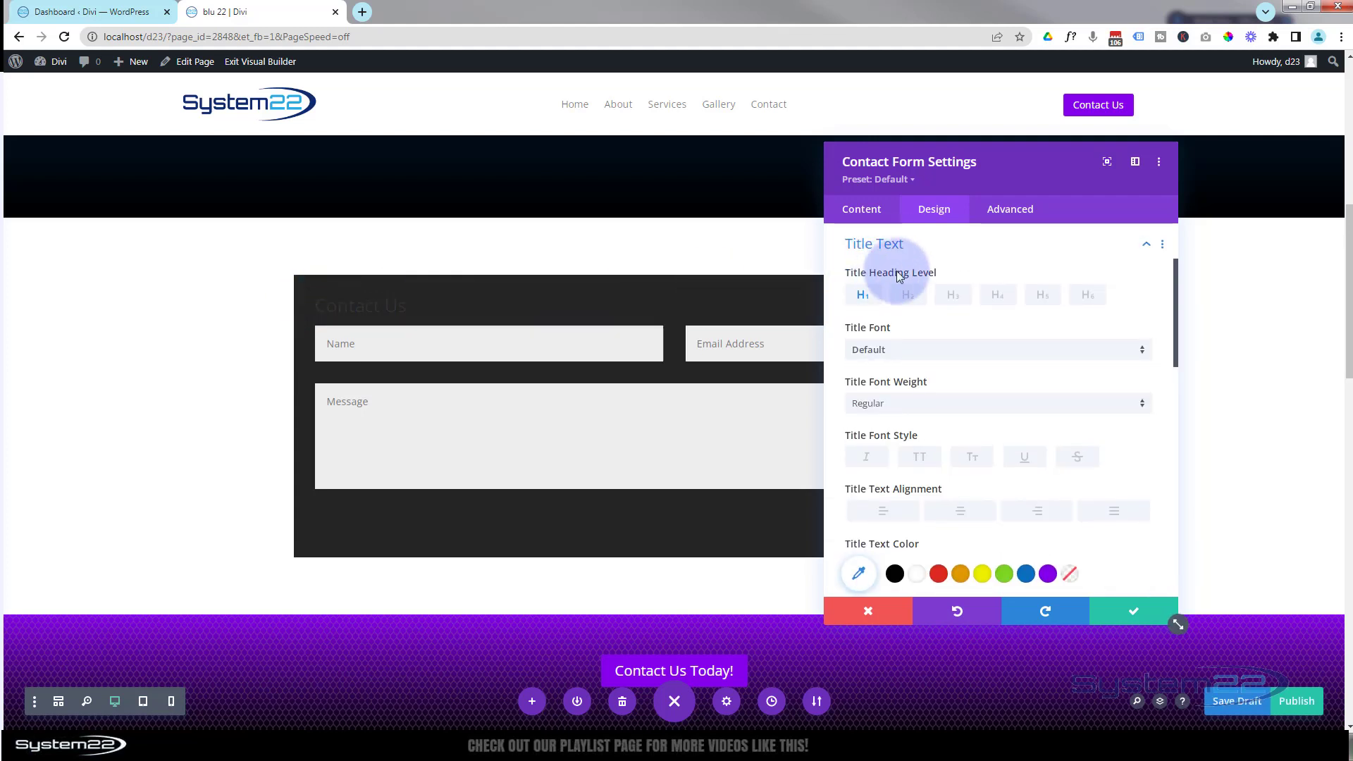
pyautogui.click(918, 575)
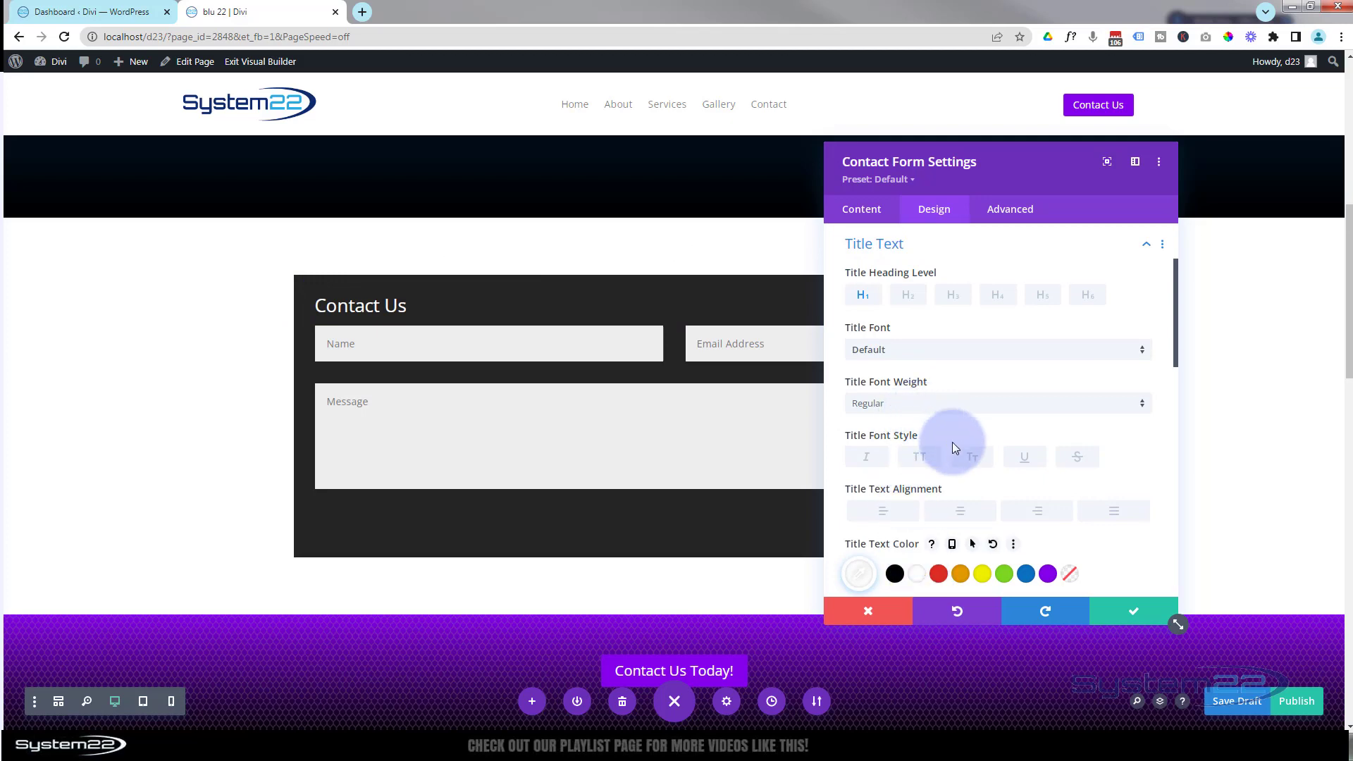
pyautogui.click(962, 510)
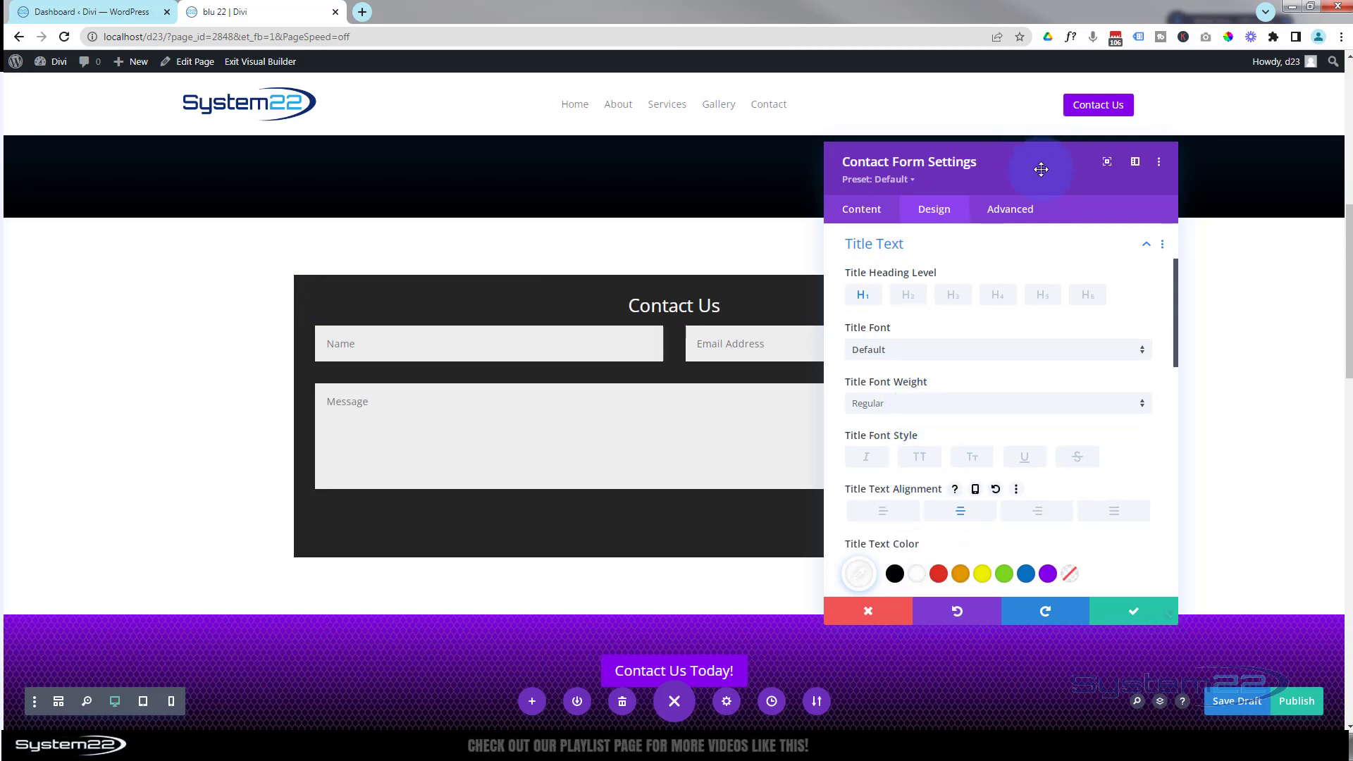
# Step: Set the form's captcha text colour to white (#ffffff) and save the module settings
pyautogui.moveTo(1041, 171); pyautogui.dragTo(589, 128)
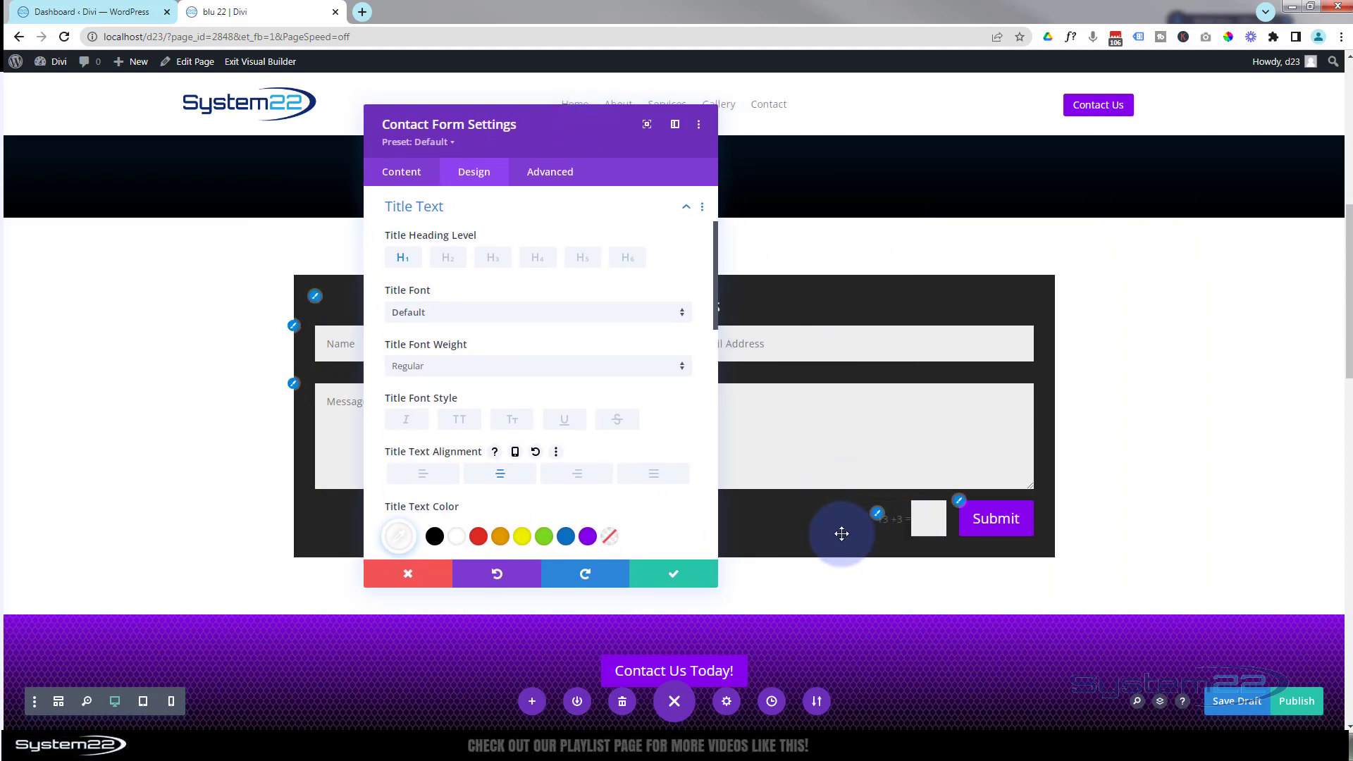
pyautogui.click(877, 517)
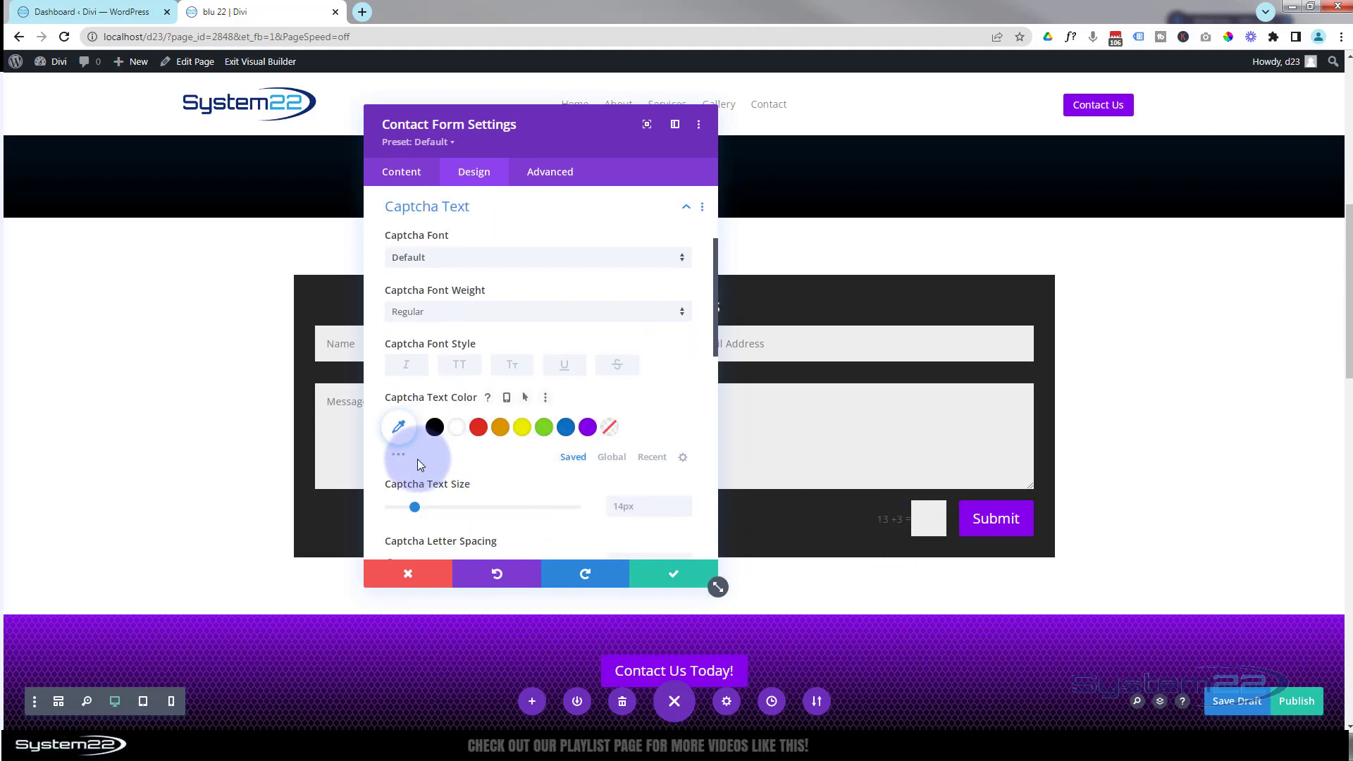
pyautogui.click(459, 428)
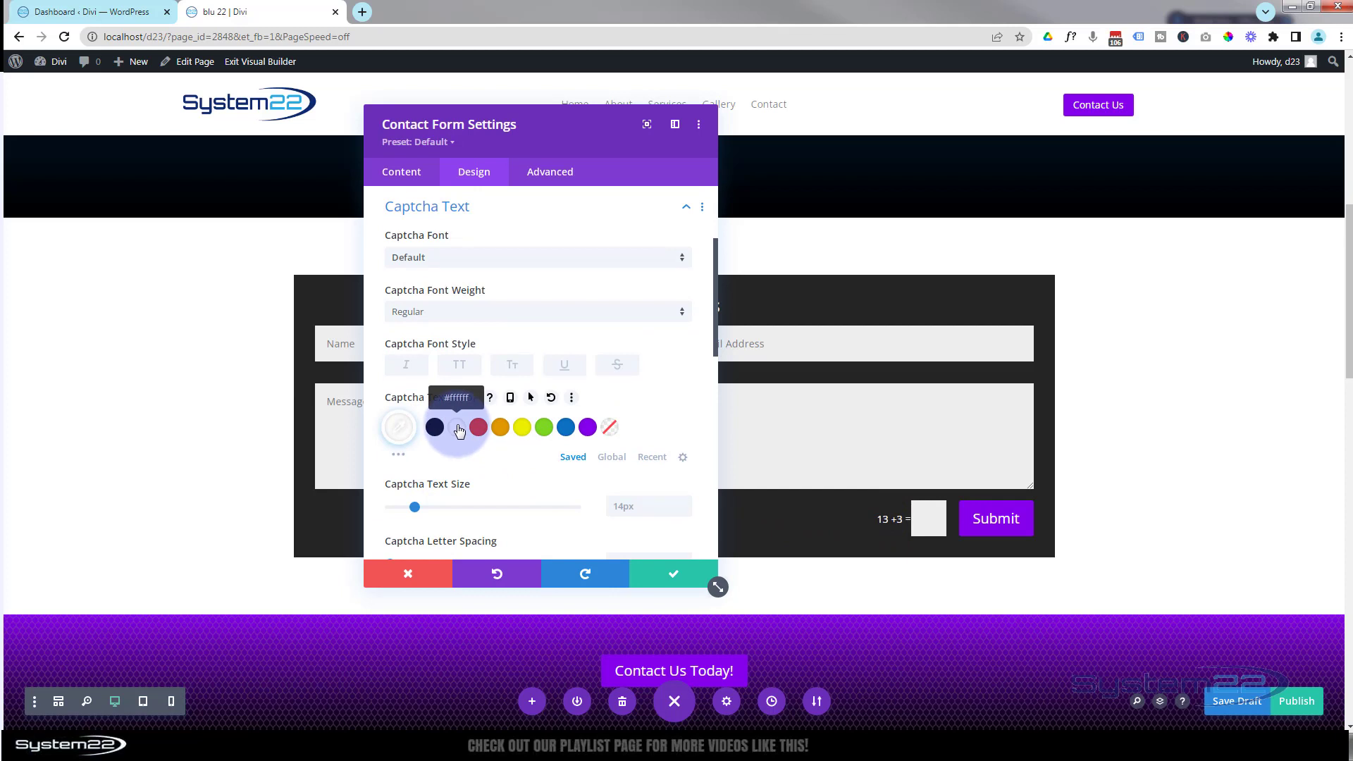
pyautogui.click(675, 576)
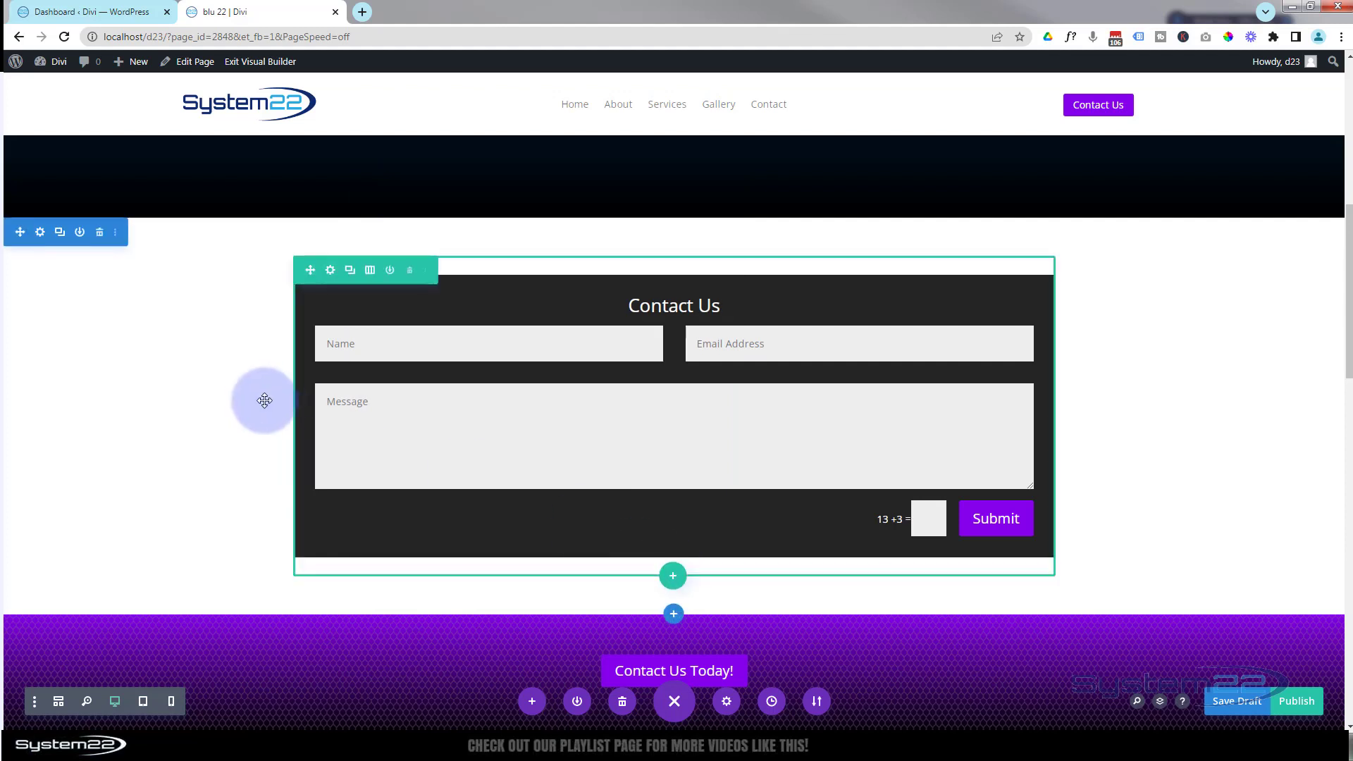
# Step: Set the background of the section holding the contact form to blue (#0c71c3) and save the page
pyautogui.click(40, 235)
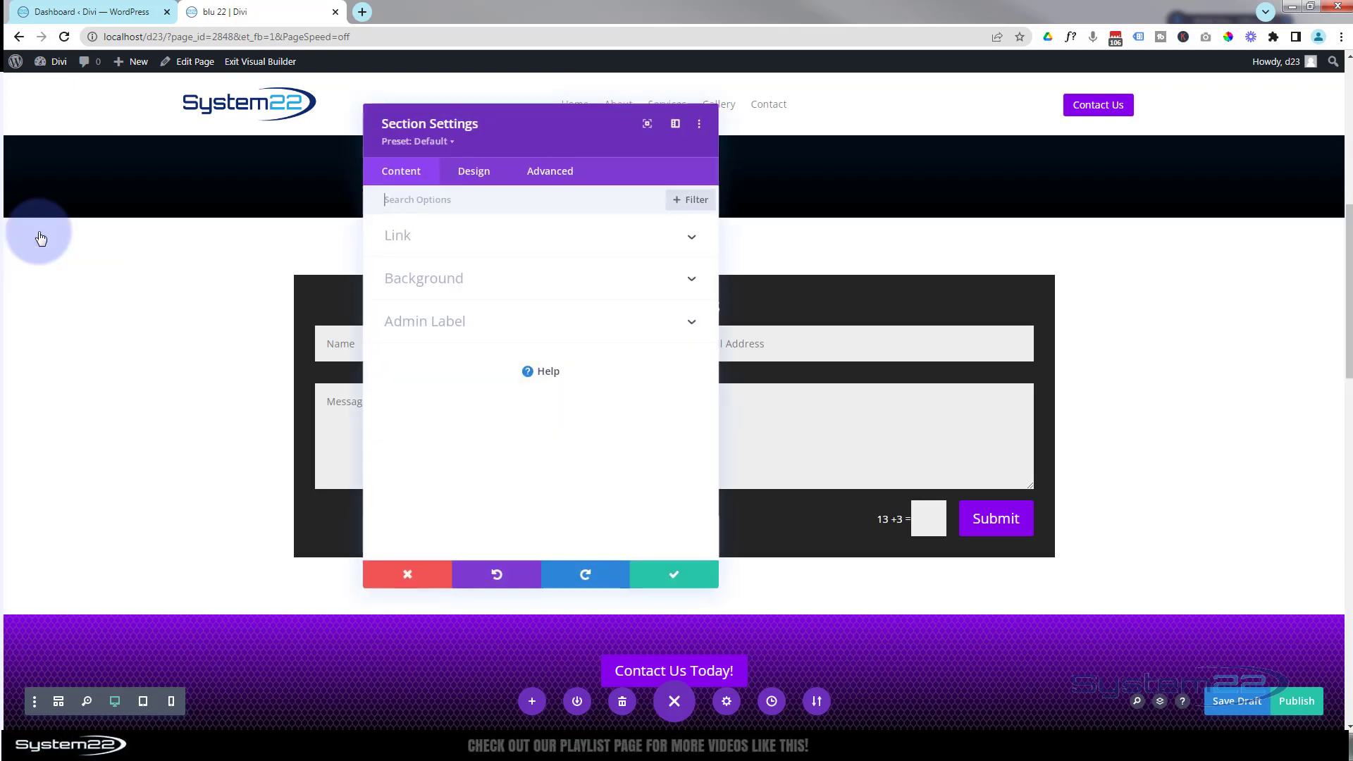
pyautogui.click(443, 279)
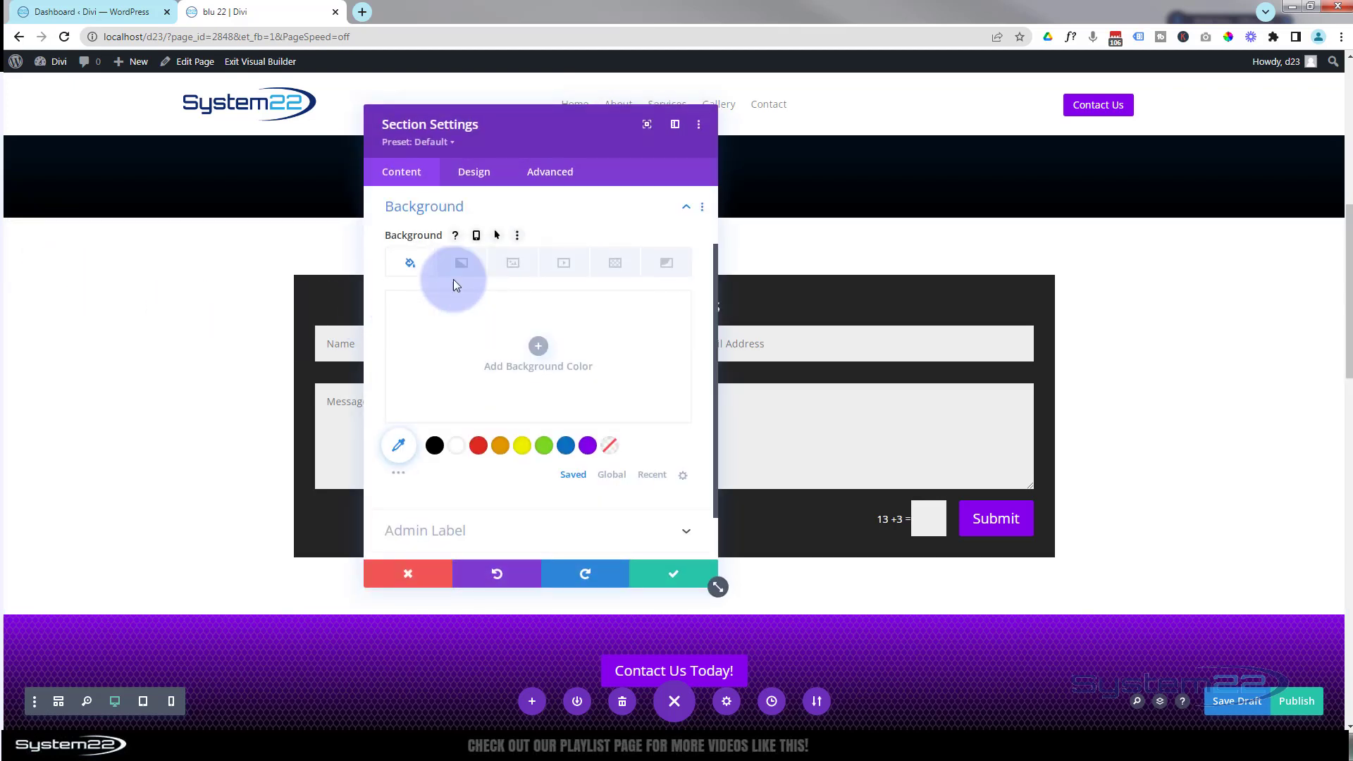
pyautogui.click(565, 445)
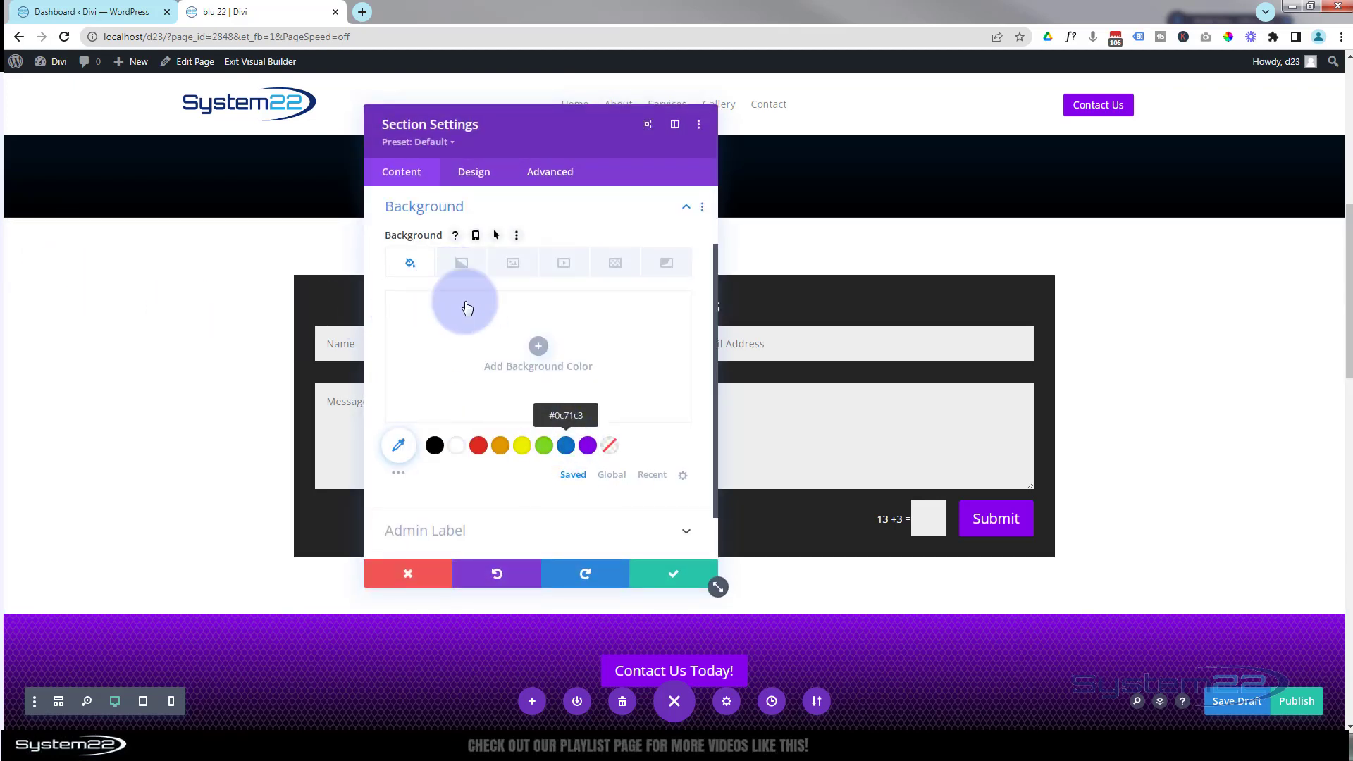
pyautogui.scroll(2, 447, 357)
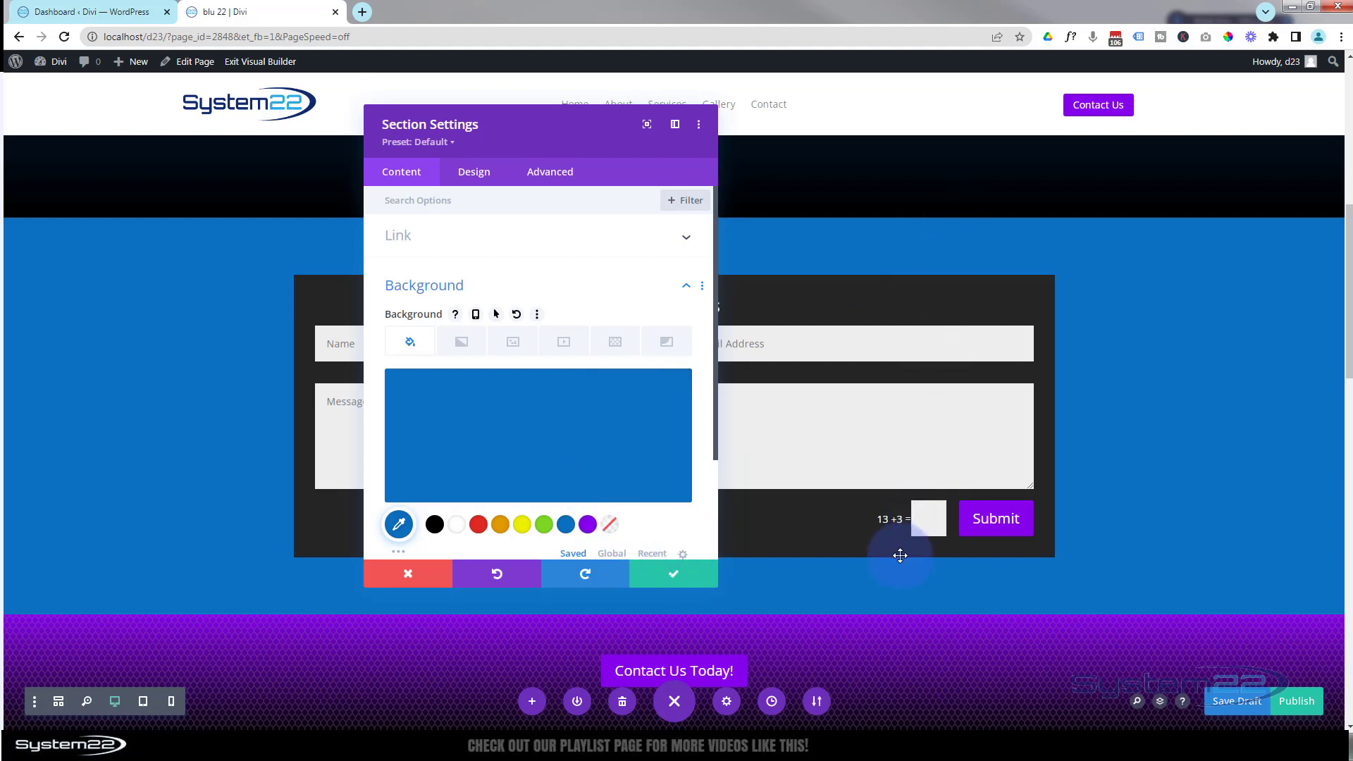
pyautogui.hotkey('ctrl', 's')
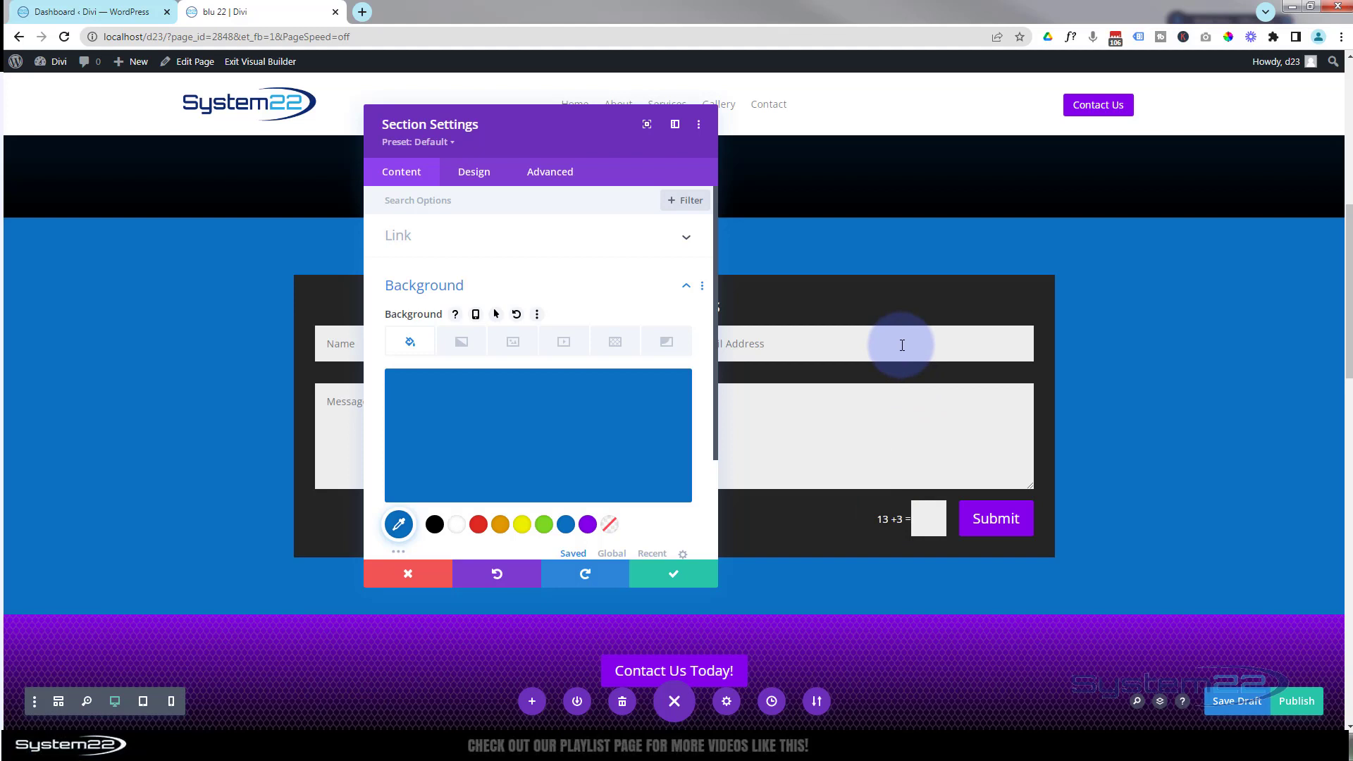
# Step: Add the custom CSS display:flex; to the main element of the blue contact form section
pyautogui.click(550, 176)
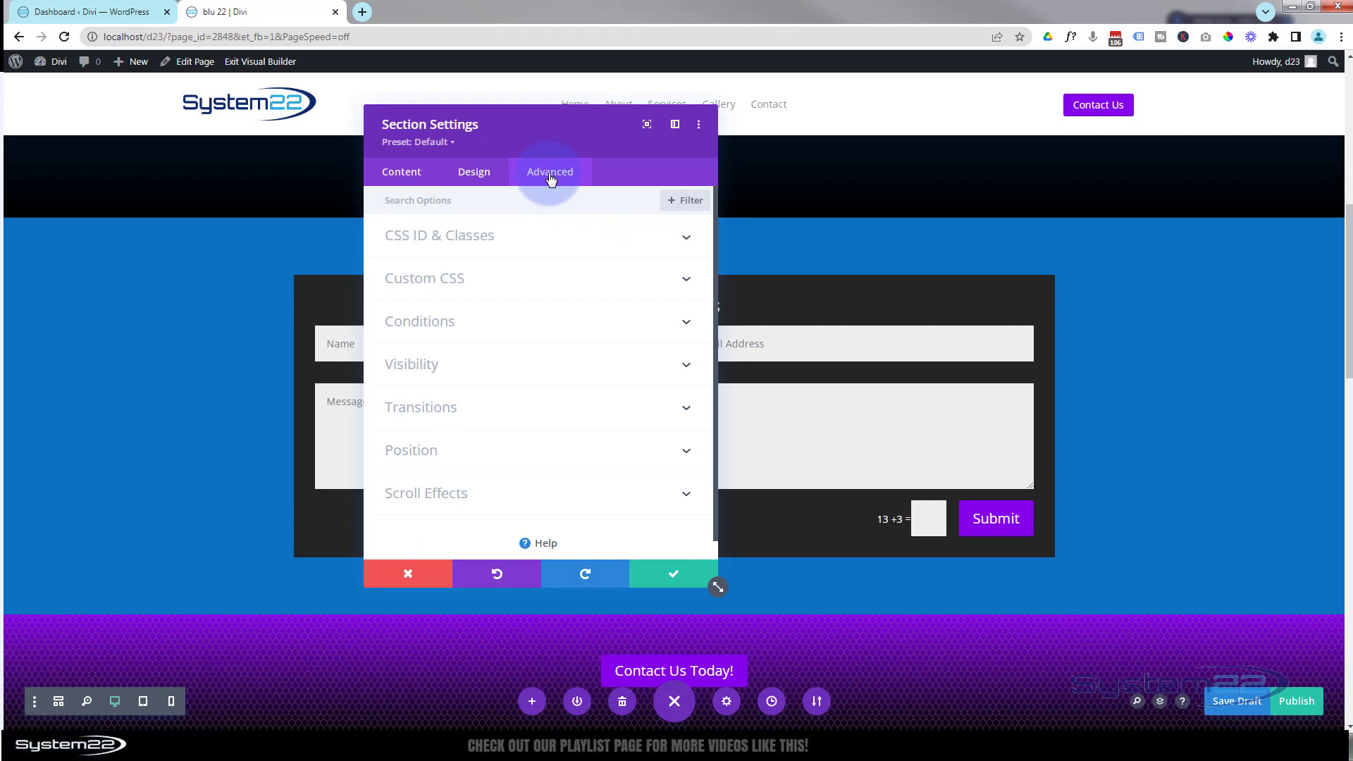
pyautogui.click(543, 285)
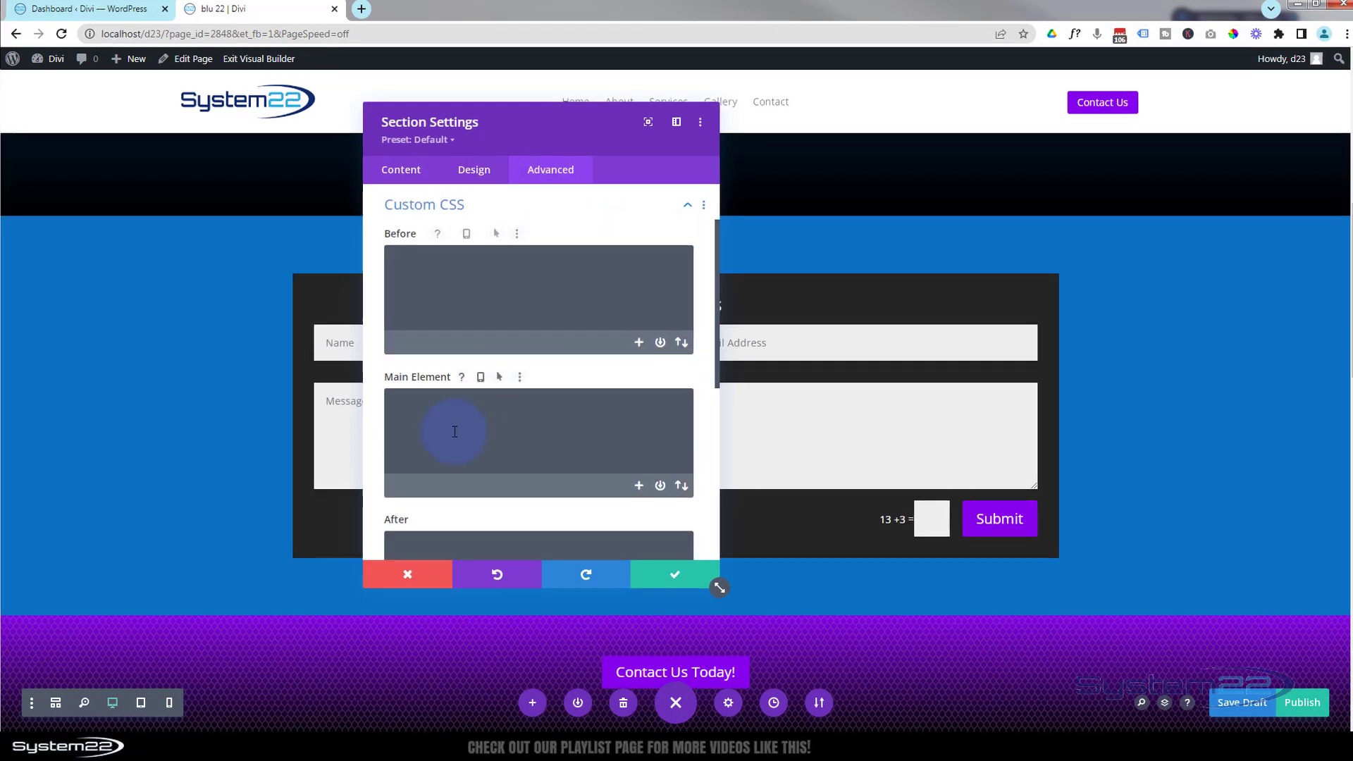
pyautogui.click(455, 431)
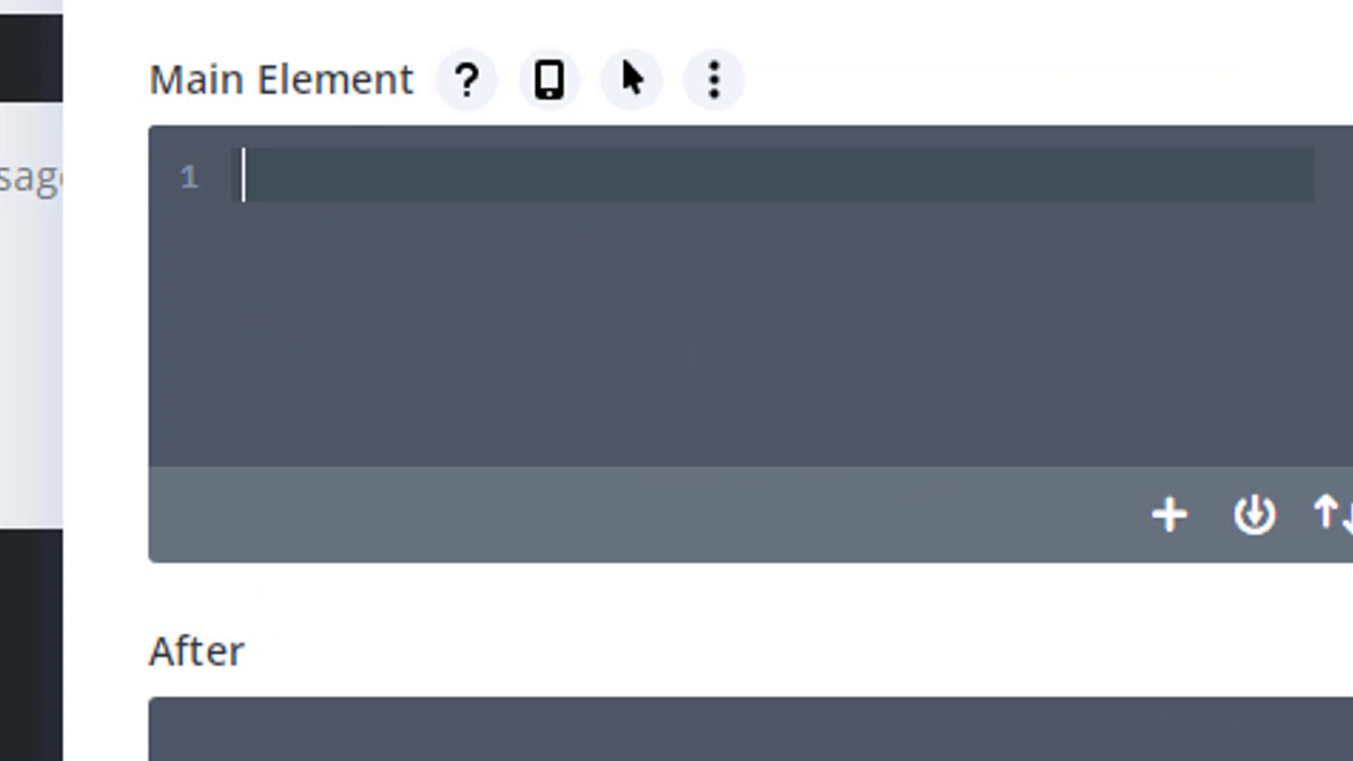
pyautogui.write('display')
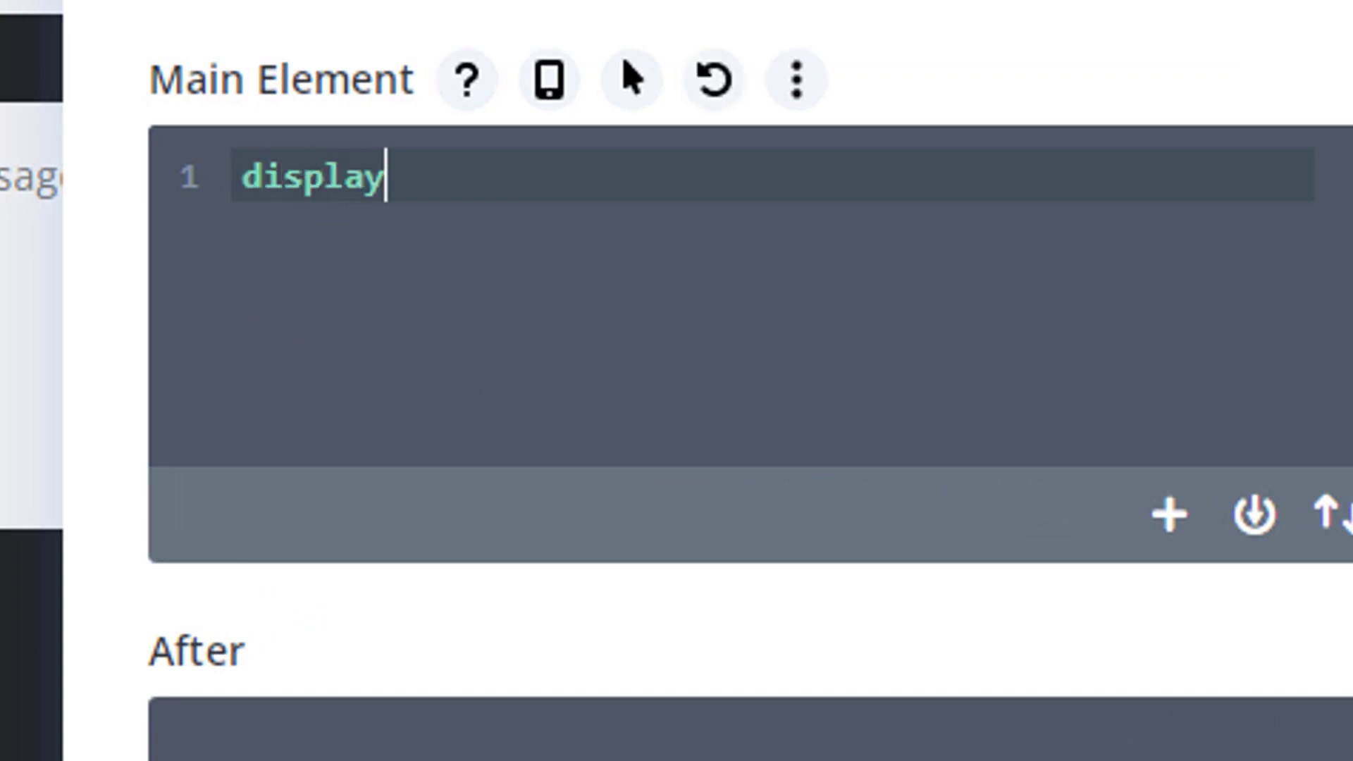
pyautogui.write(':fle')
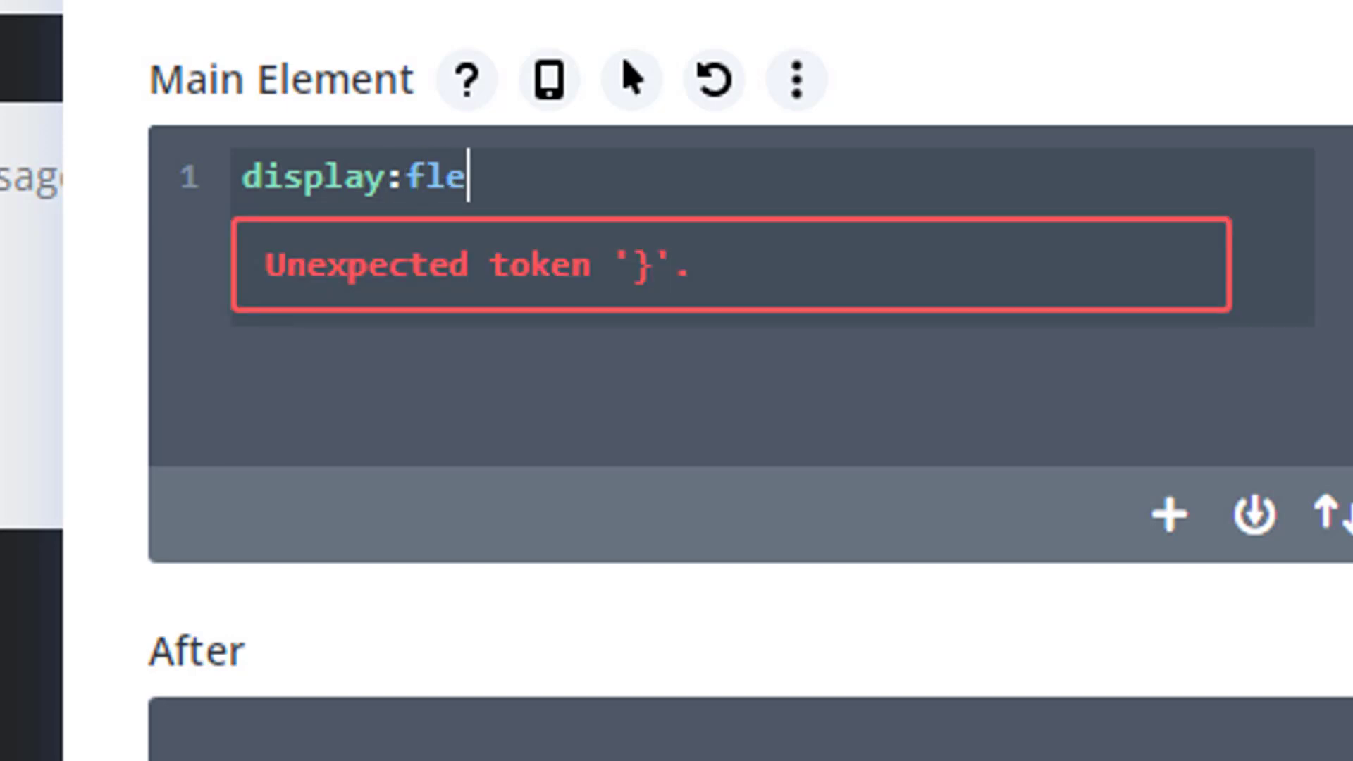
pyautogui.write('x;')
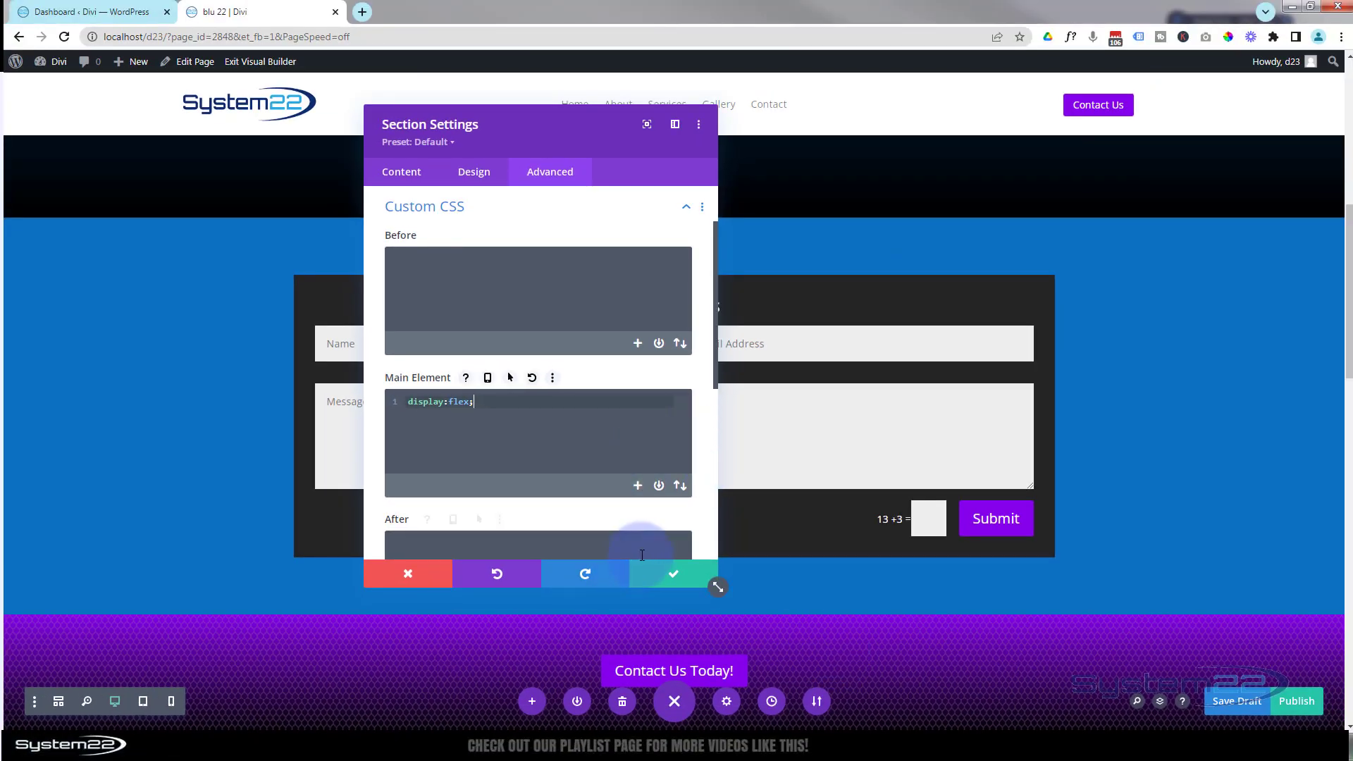
# Step: Save the contact form section's settings and add a single-column row below the robot image
pyautogui.click(678, 575)
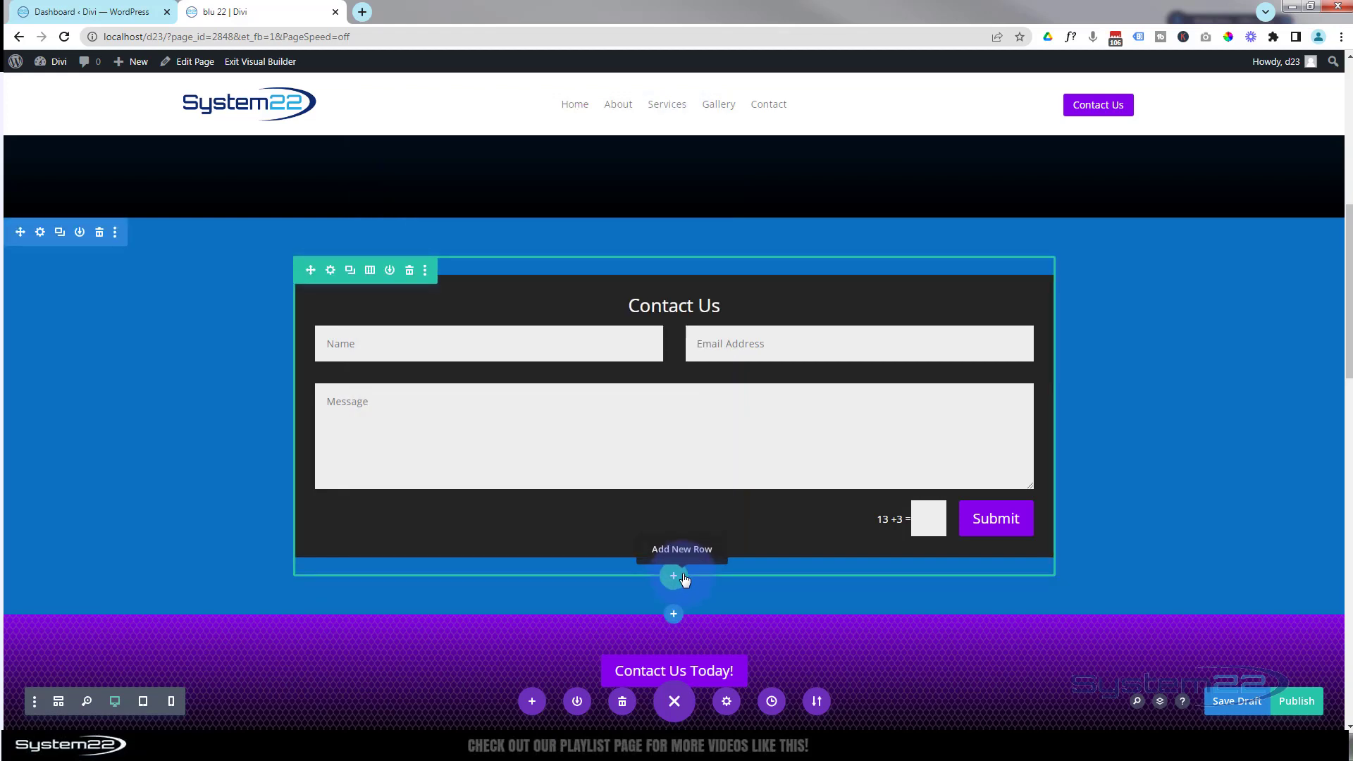
pyautogui.scroll(2, 684, 580)
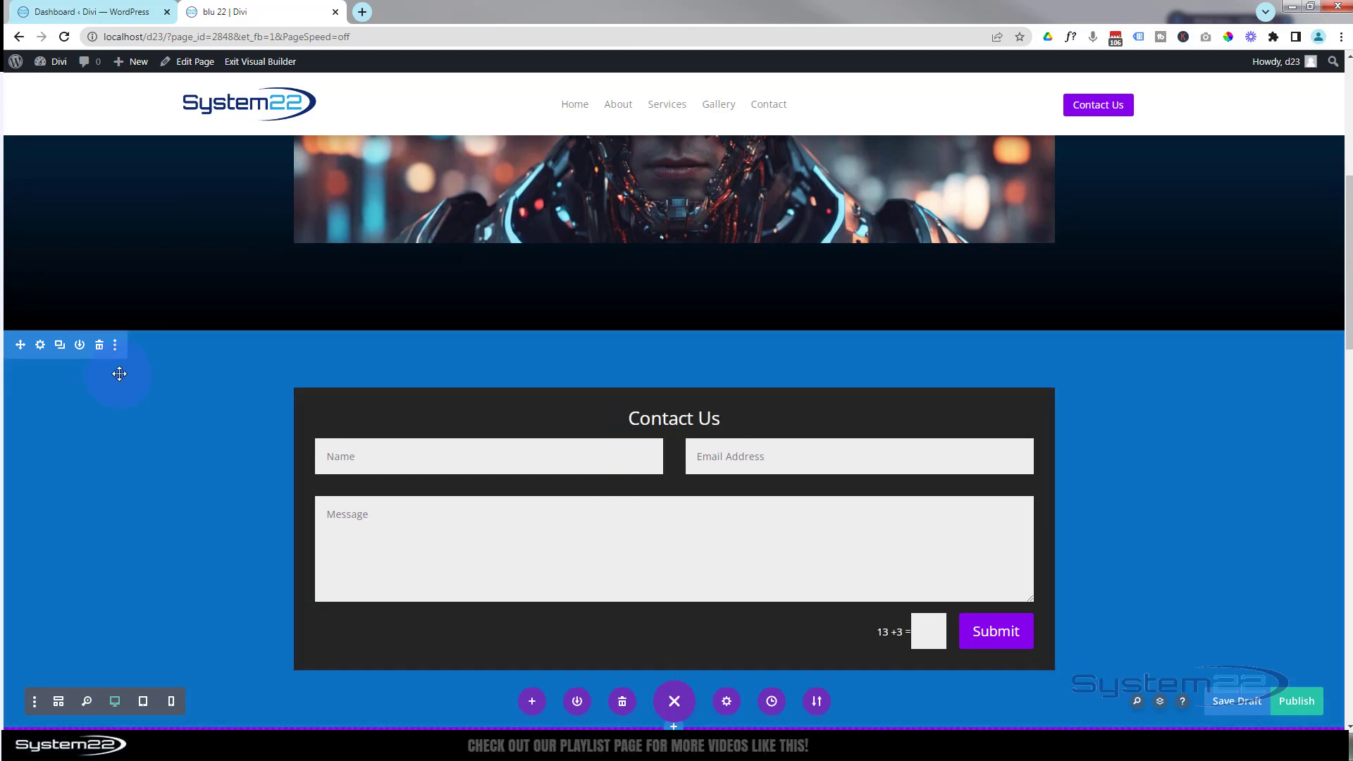
pyautogui.scroll(-1, 169, 492)
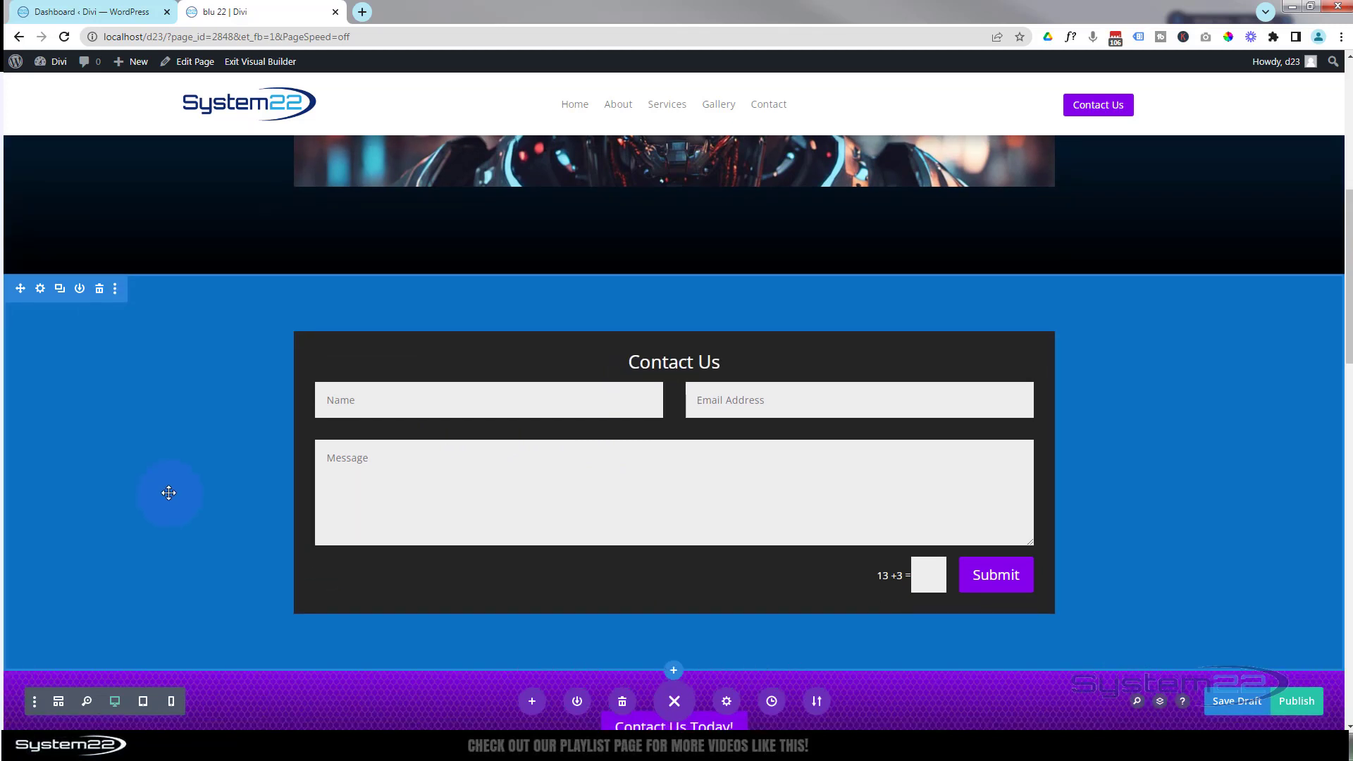
pyautogui.scroll(4, 169, 492)
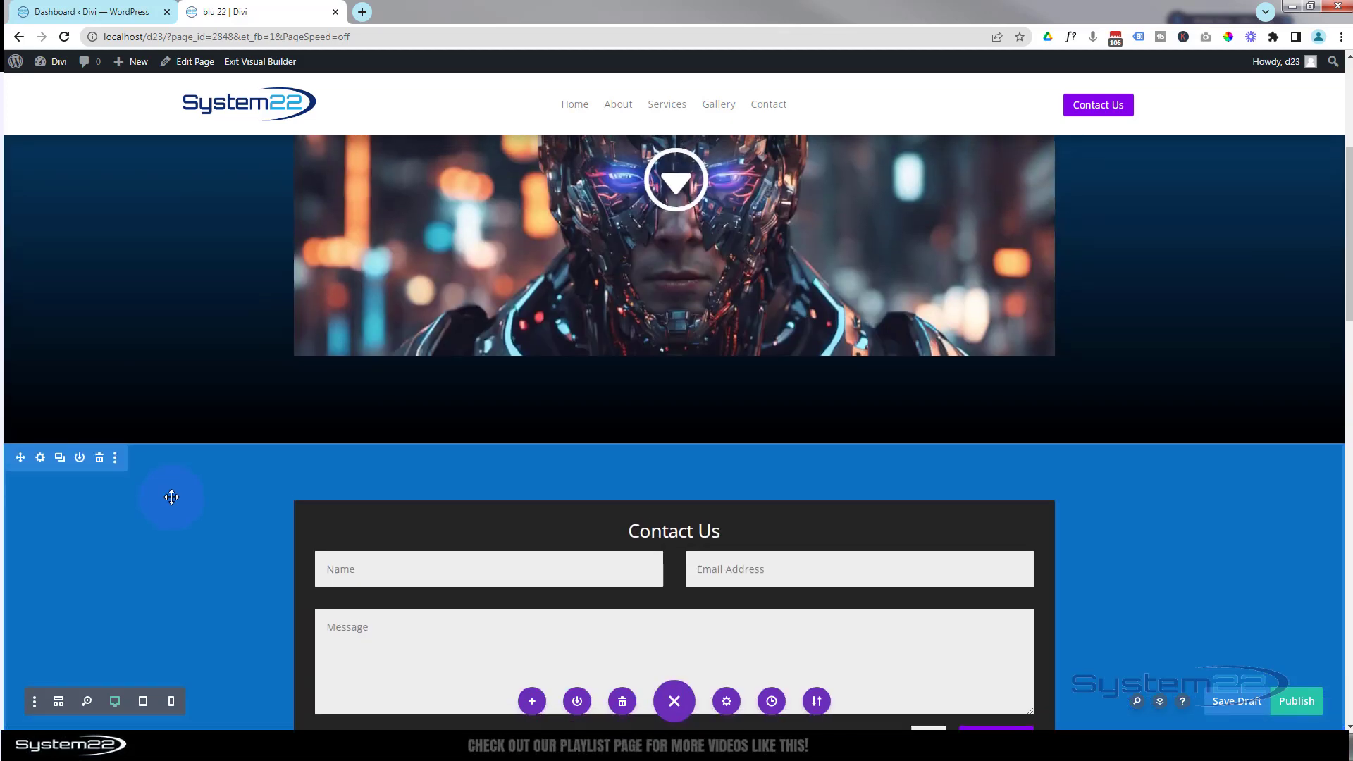
pyautogui.scroll(2, 169, 492)
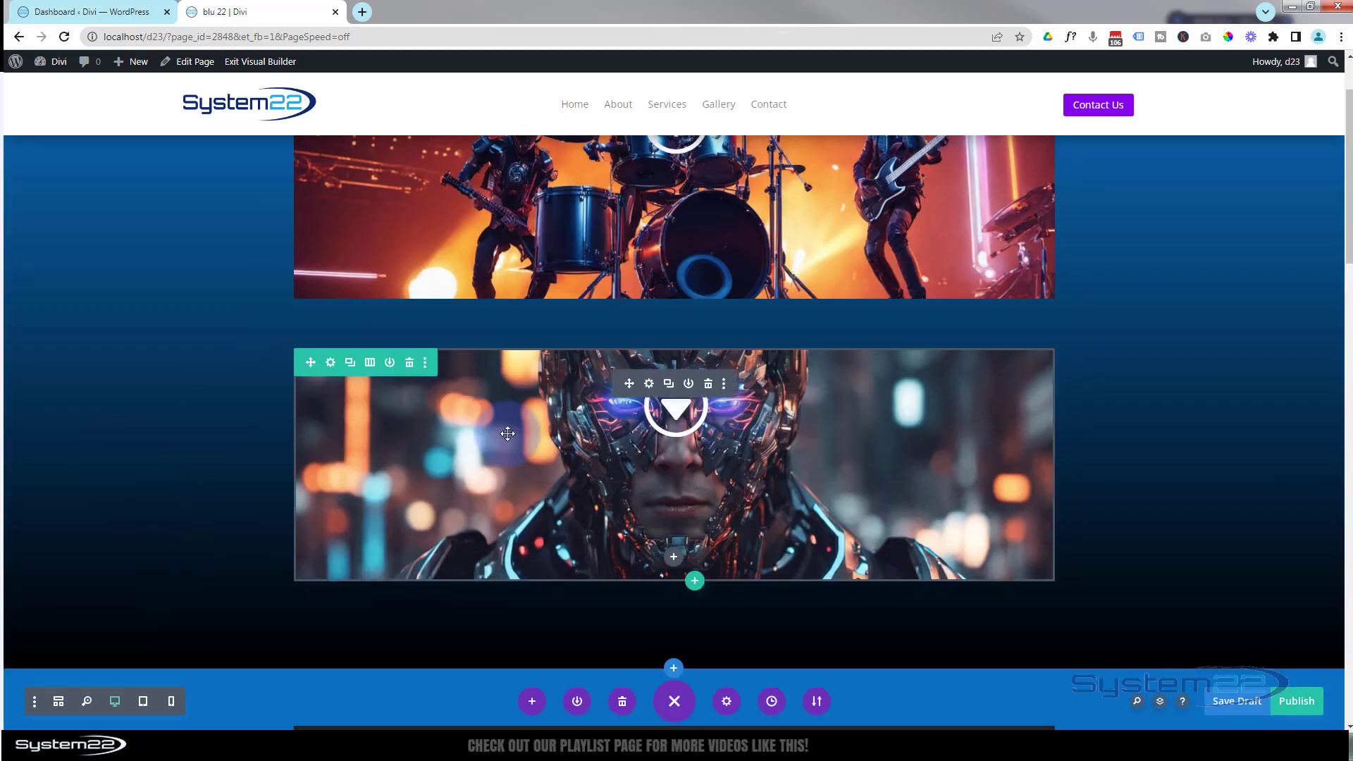
pyautogui.click(695, 580)
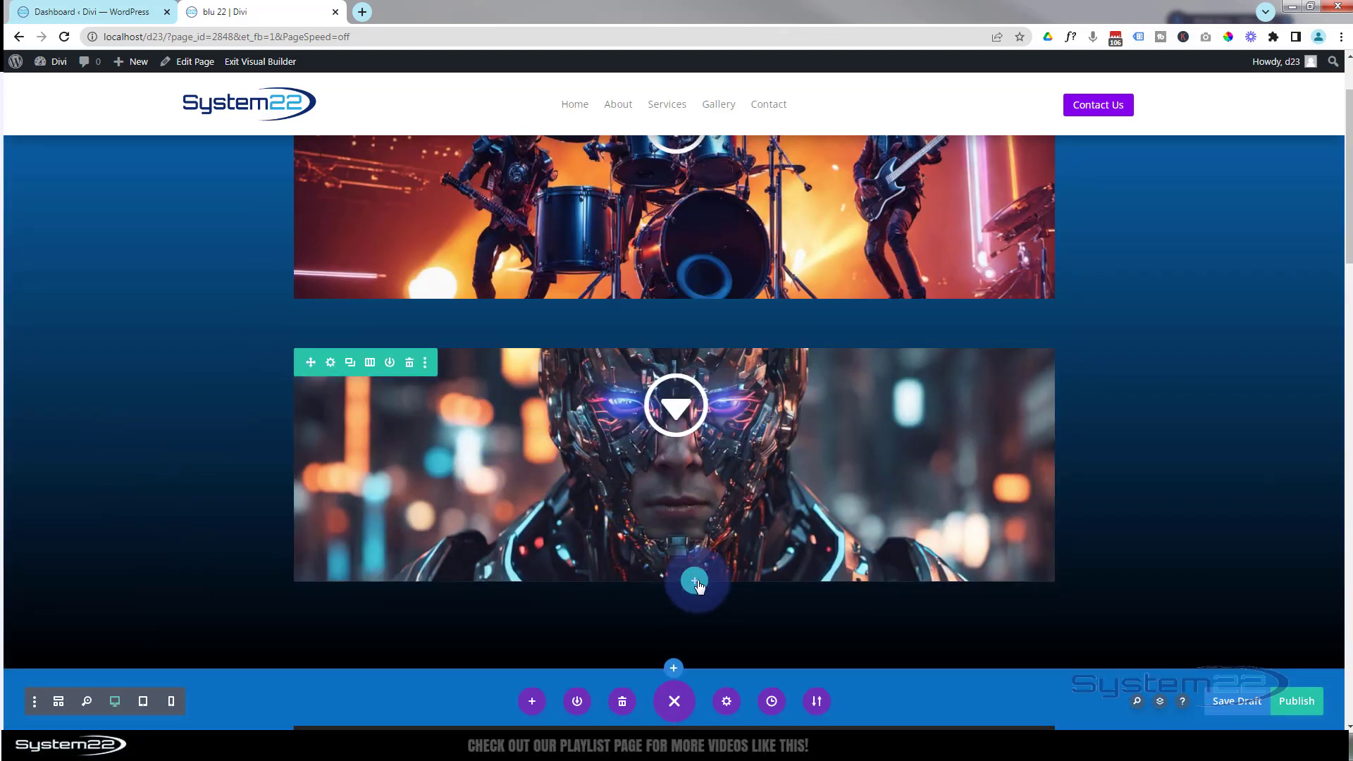
pyautogui.click(695, 582)
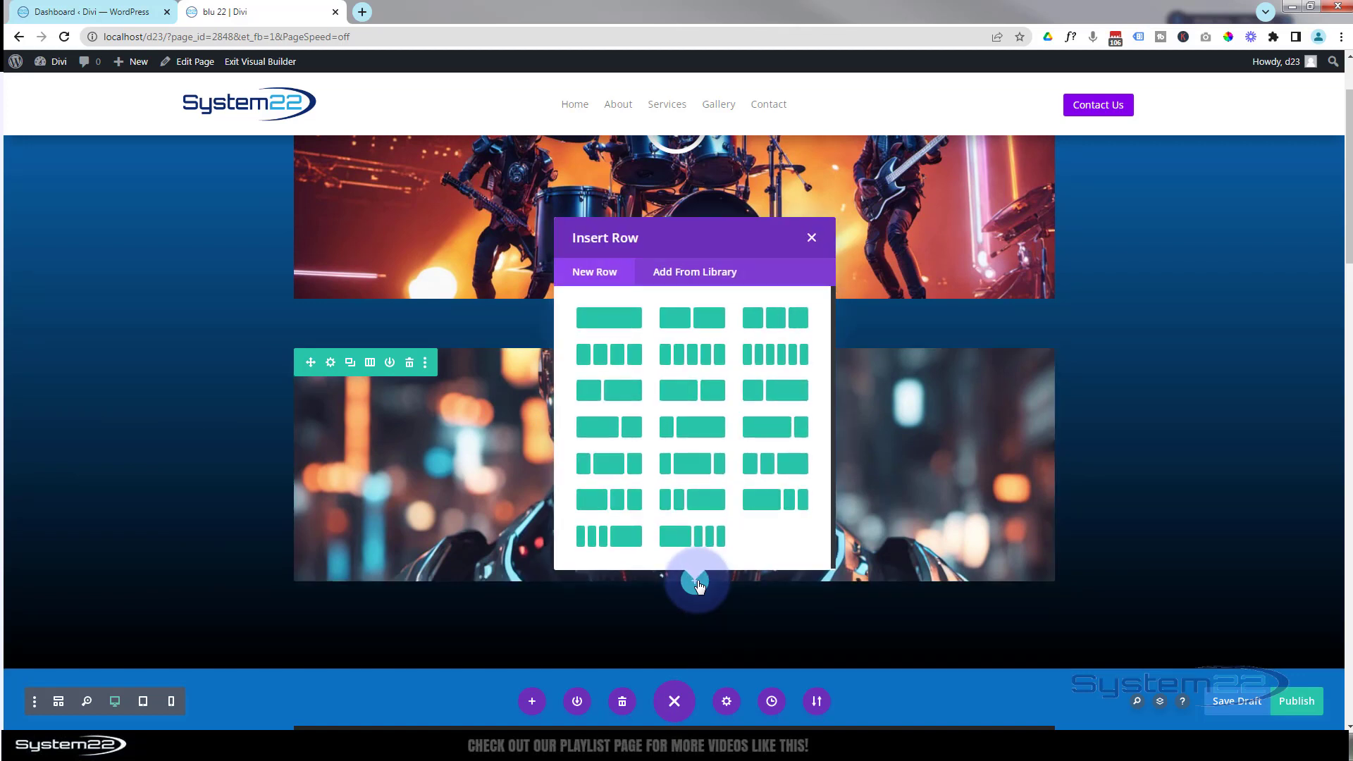
pyautogui.click(623, 323)
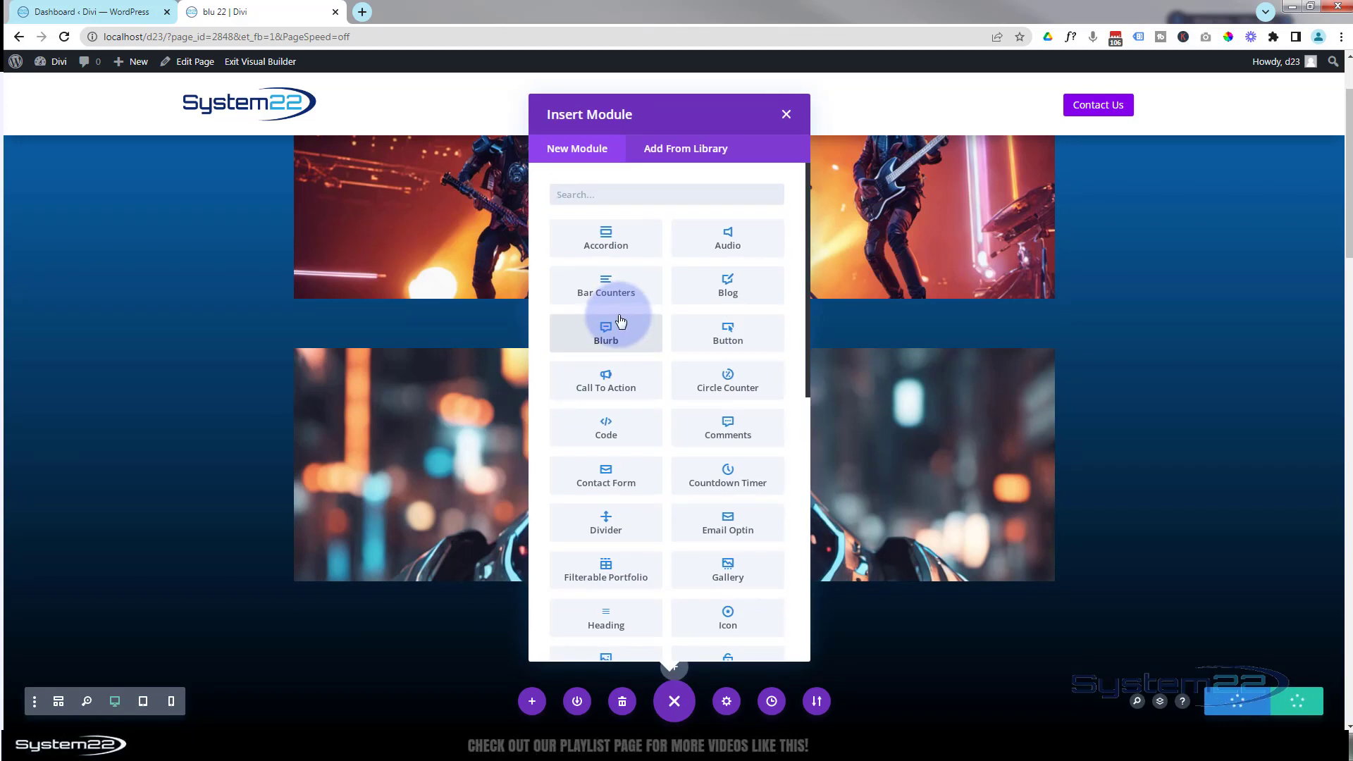
# Step: Insert an Icon module into the new row and choose the outlined envelope found with the icon search "mail"
pyautogui.scroll(-2, 620, 321)
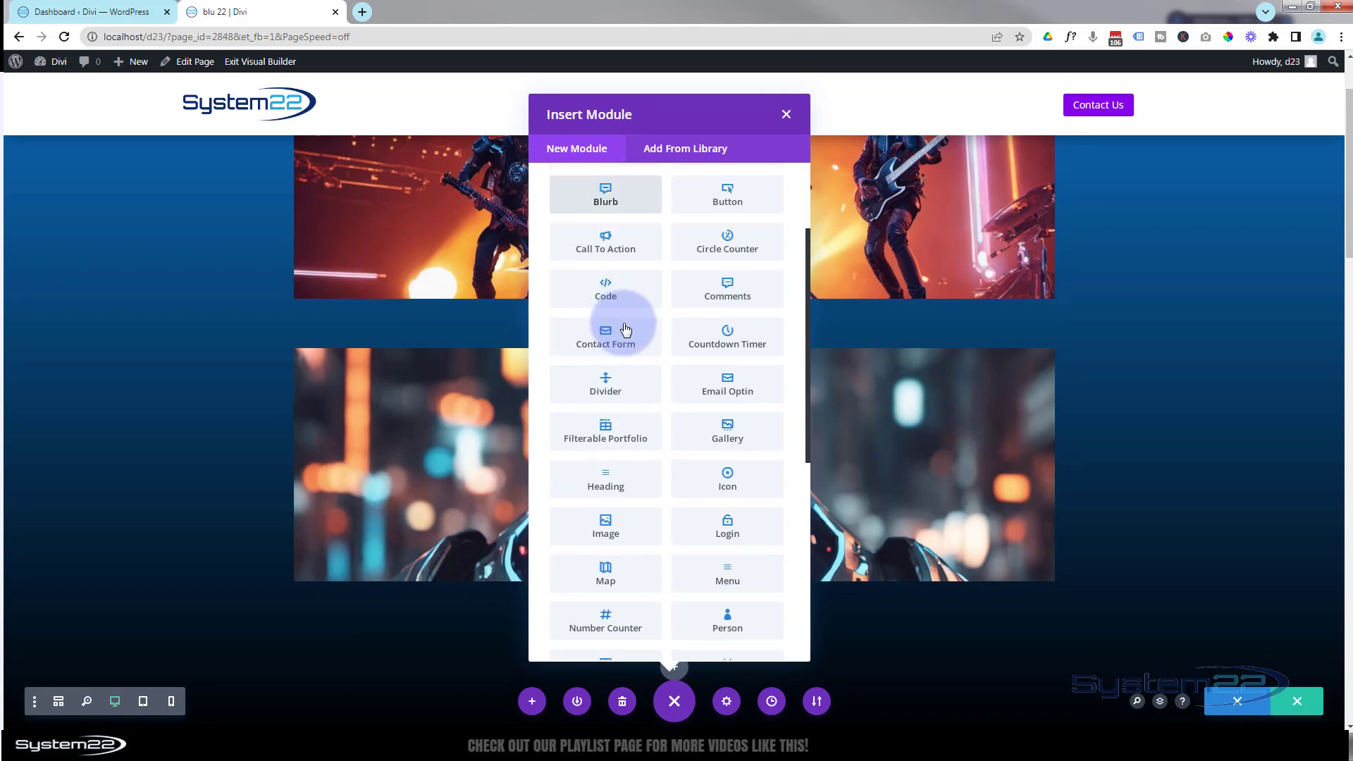
pyautogui.click(727, 479)
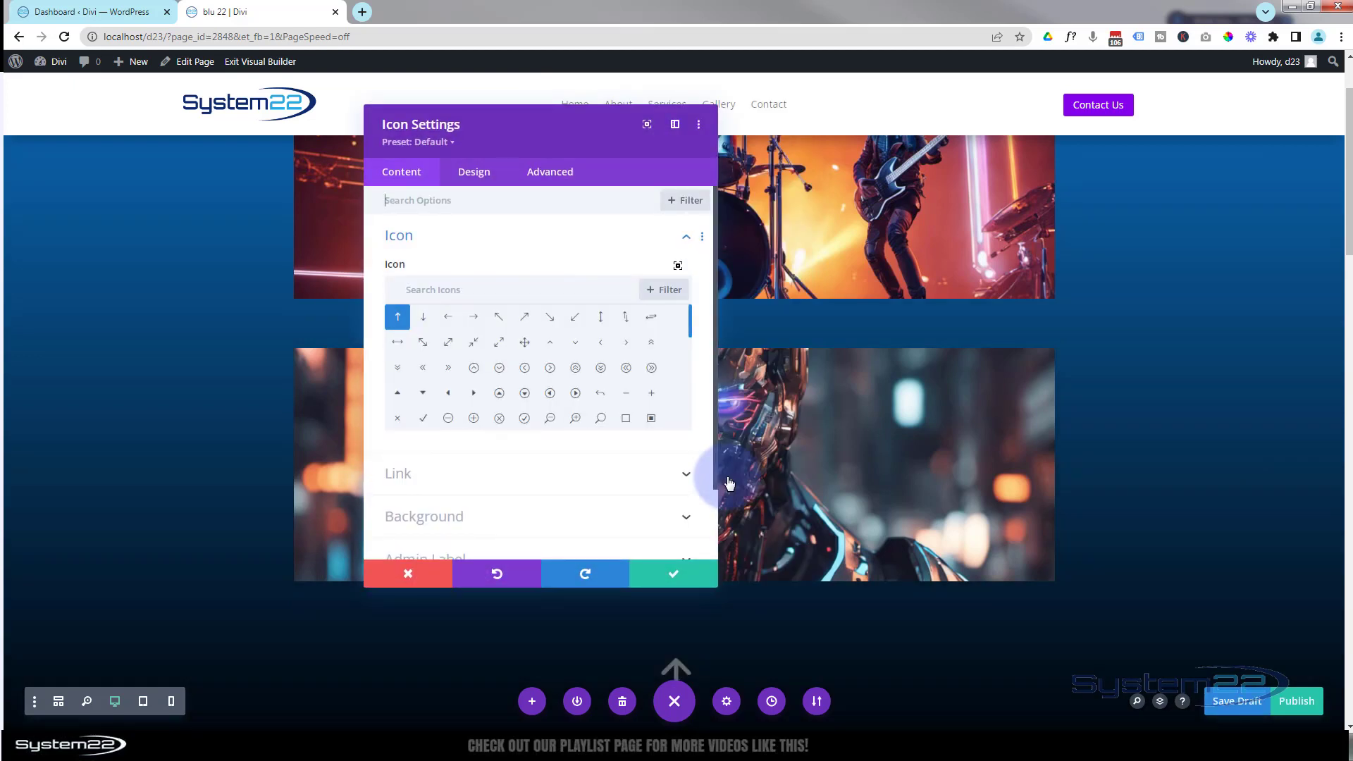
pyautogui.click(458, 291)
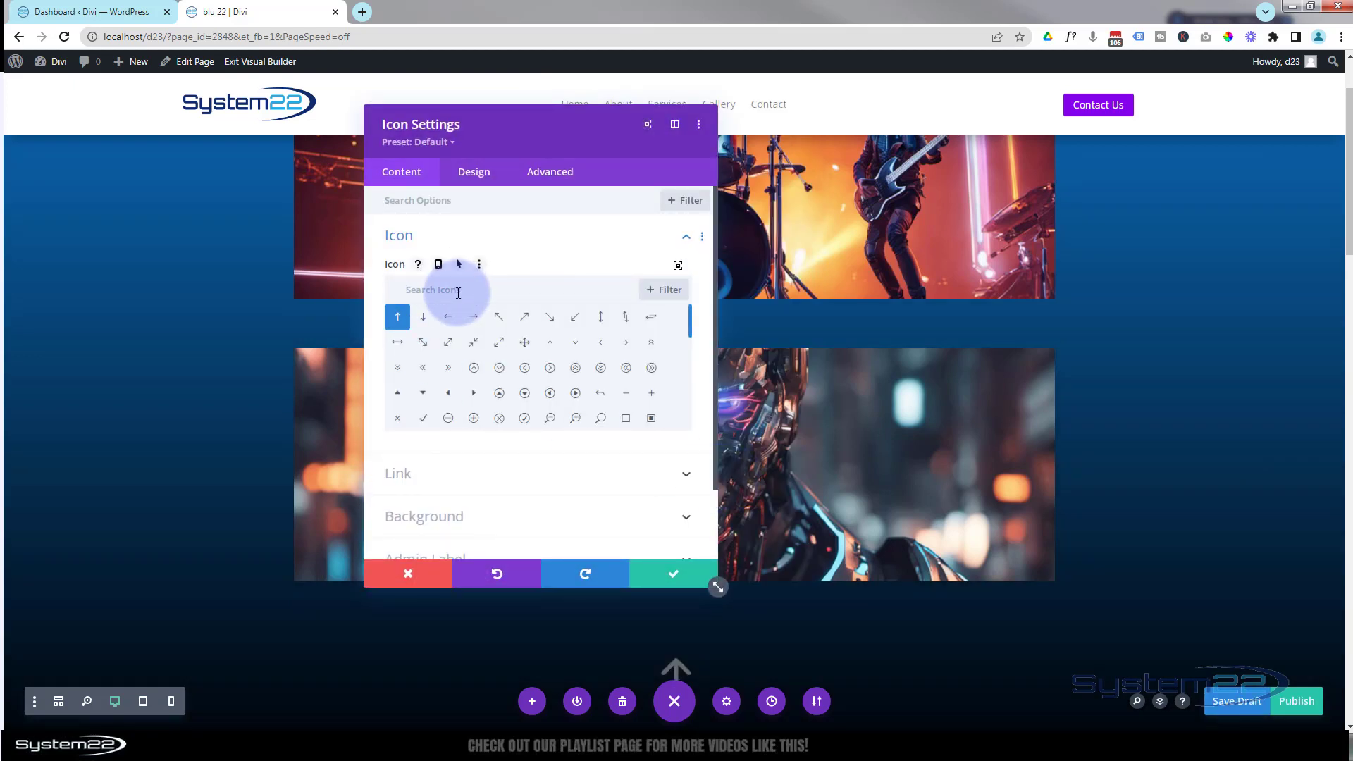
pyautogui.write('mail')
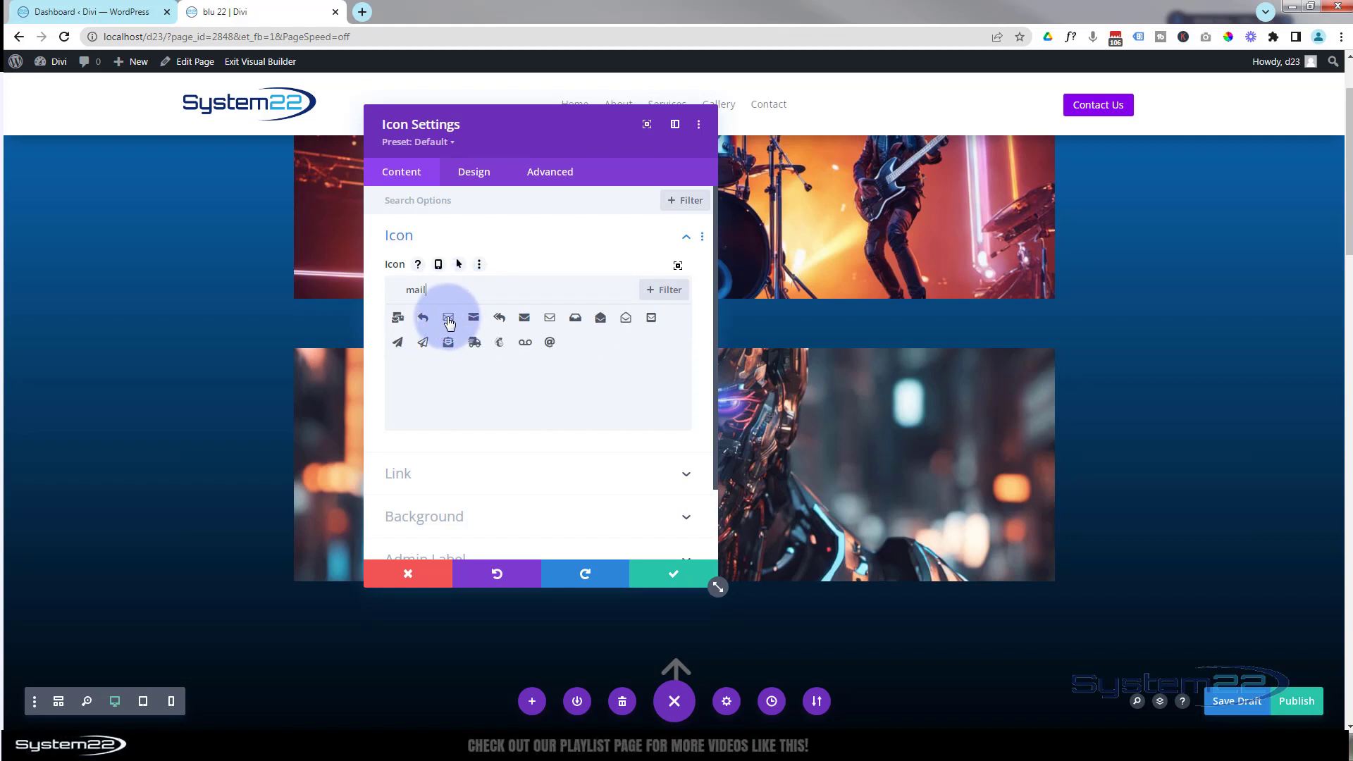
pyautogui.click(449, 322)
pyautogui.scroll(-2, 827, 402)
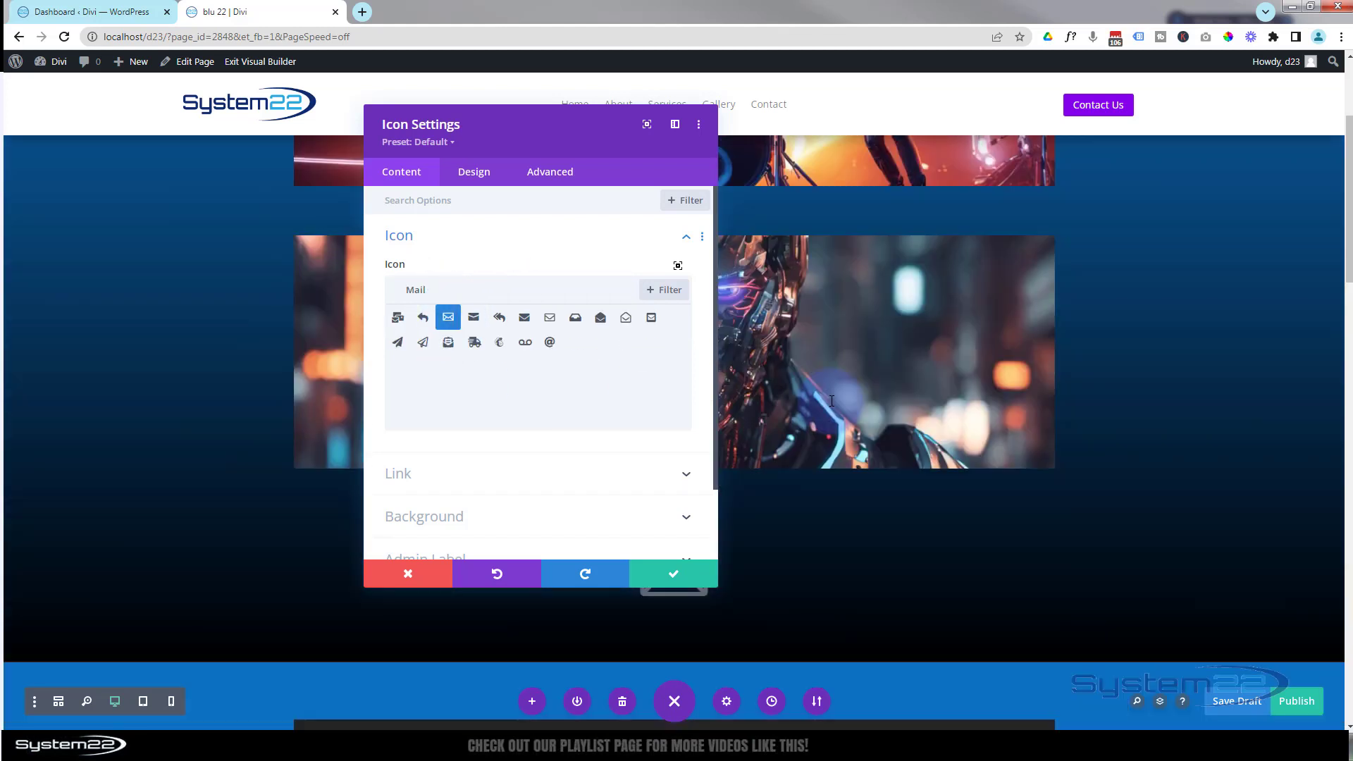
pyautogui.moveTo(627, 133); pyautogui.dragTo(499, 180)
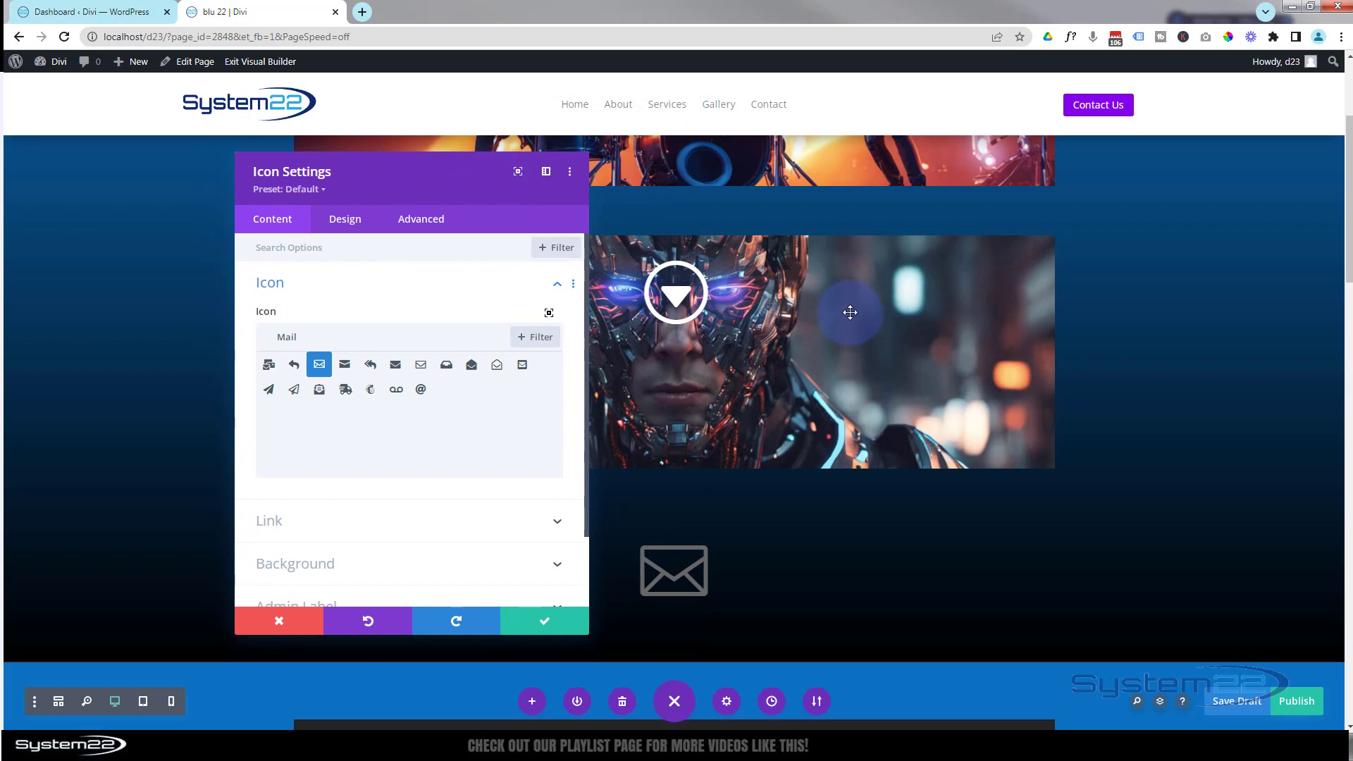
pyautogui.scroll(-2, 850, 311)
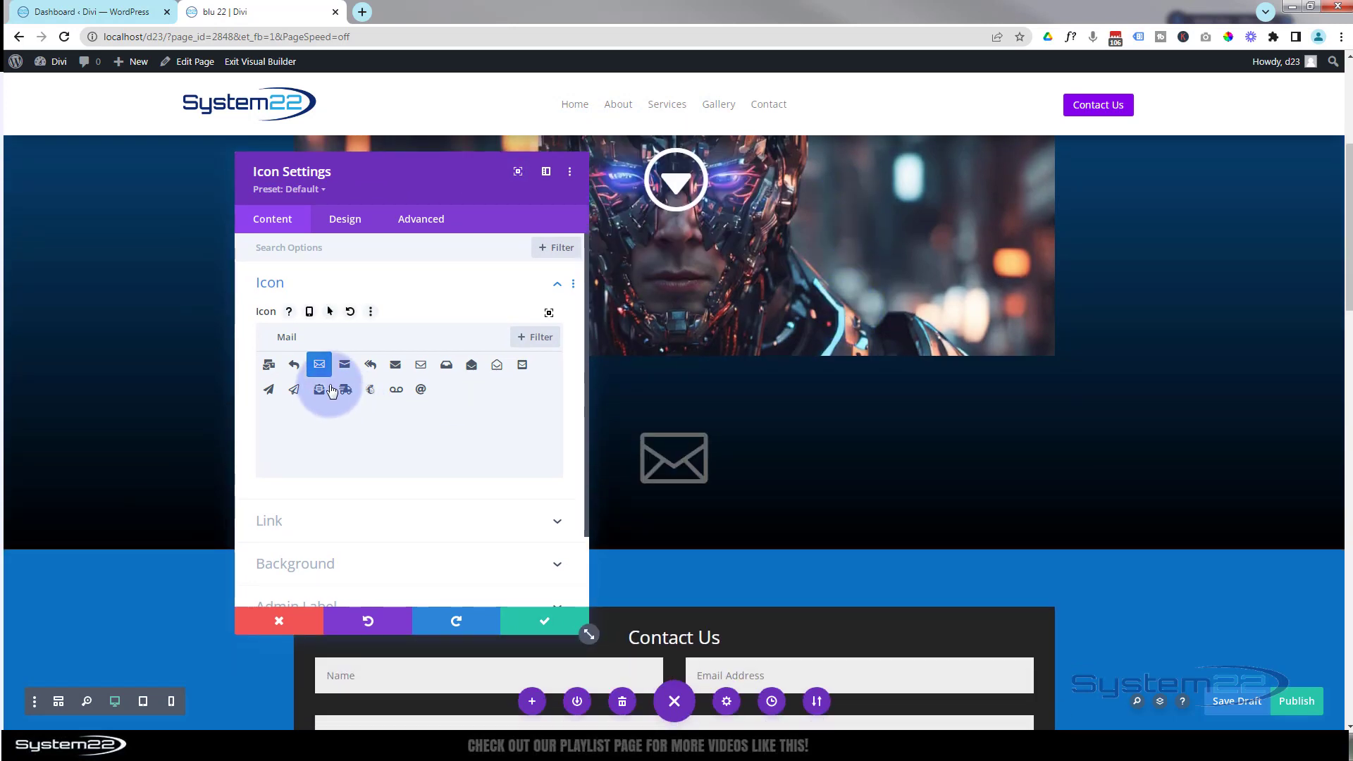
# Step: Make the envelope icon white, set its size to 50px and save the module settings
pyautogui.click(348, 220)
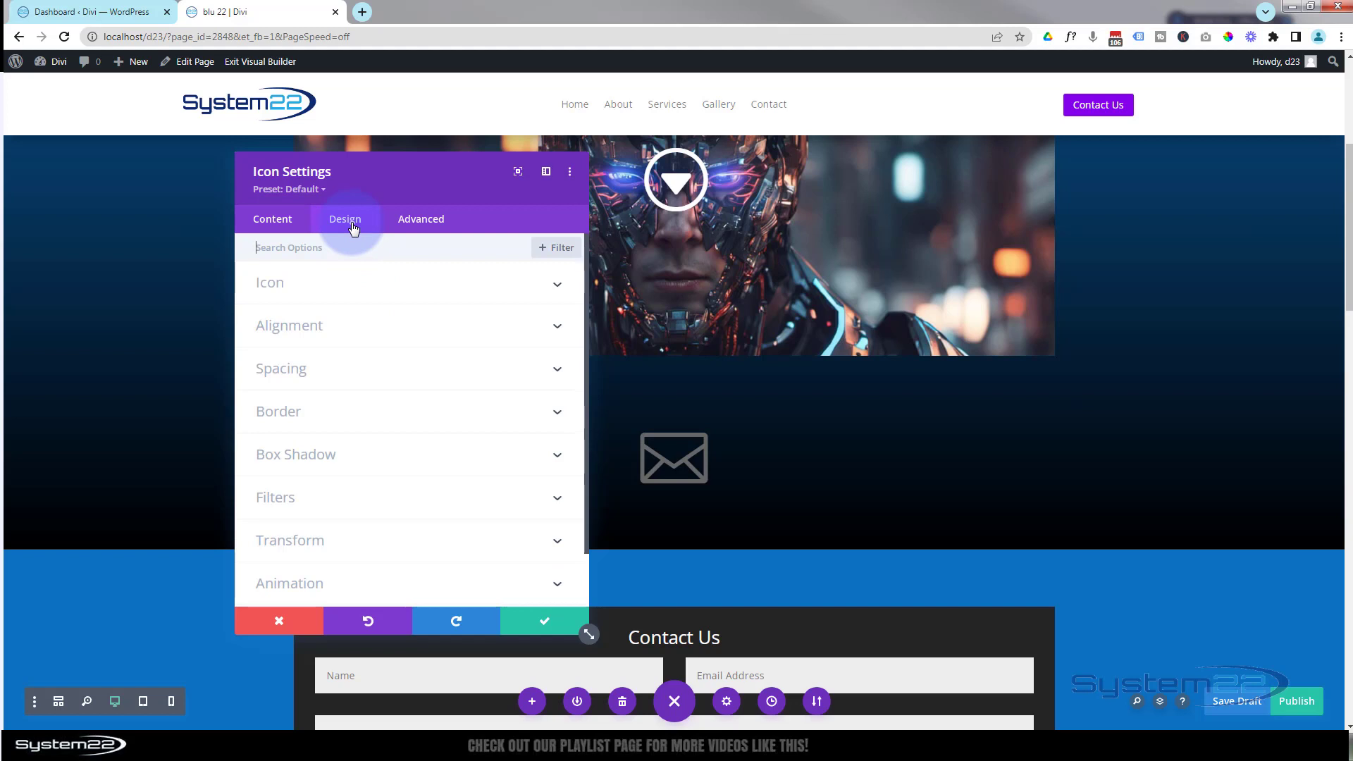
pyautogui.click(356, 290)
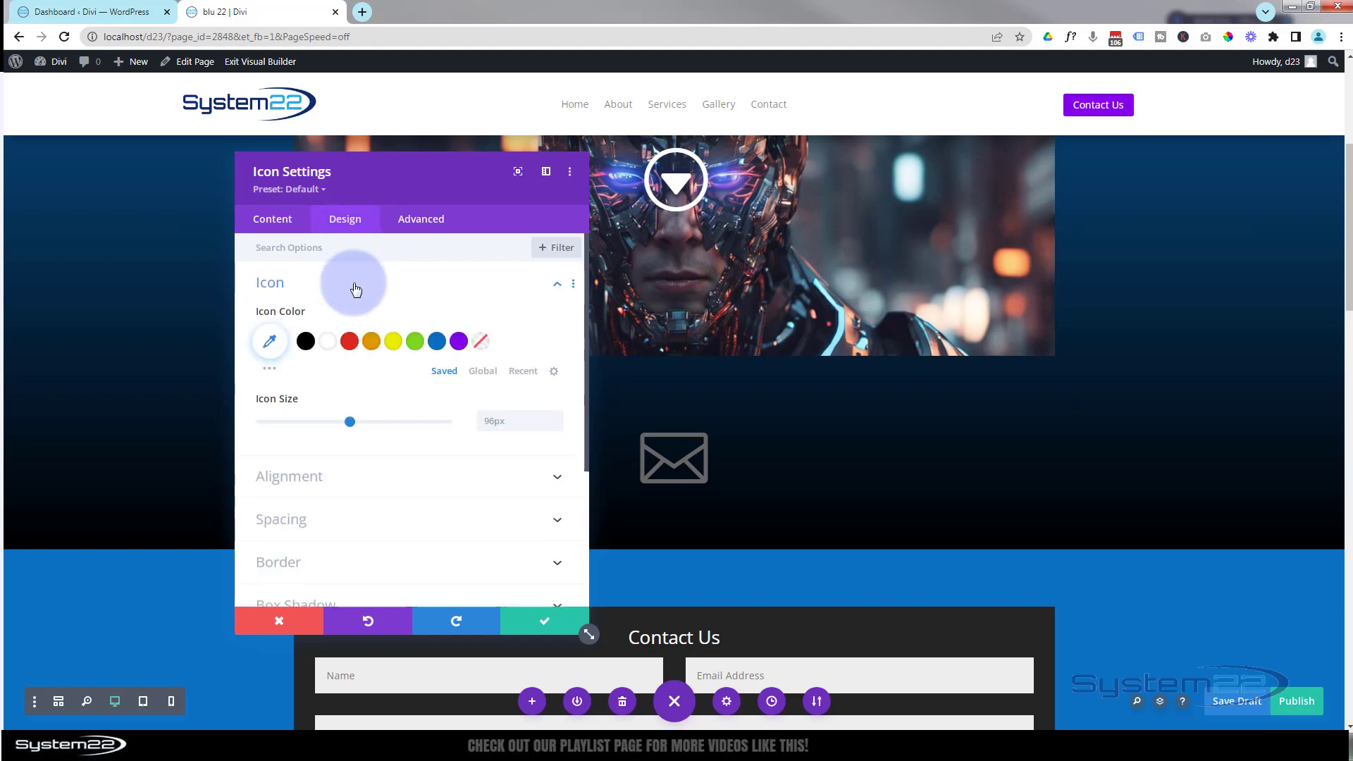
pyautogui.click(328, 341)
pyautogui.click(499, 420)
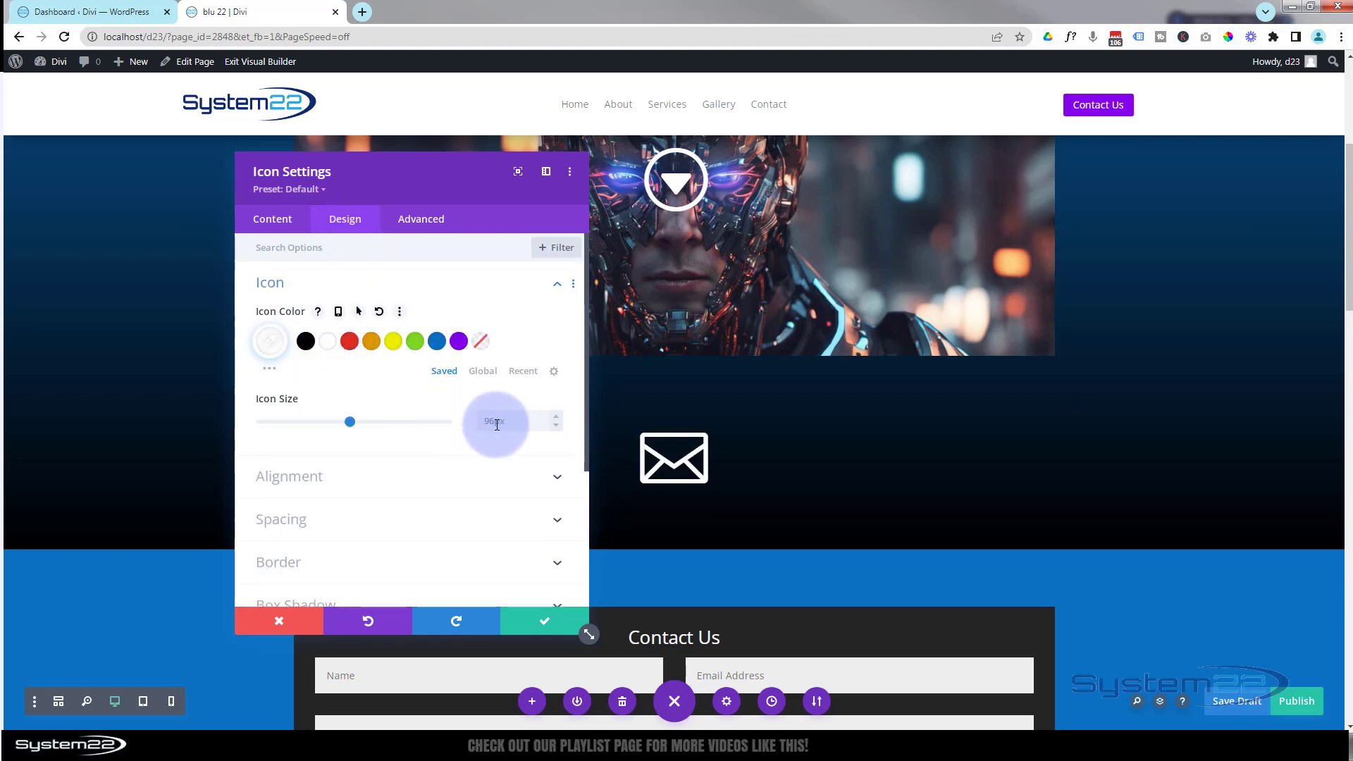
pyautogui.write('50')
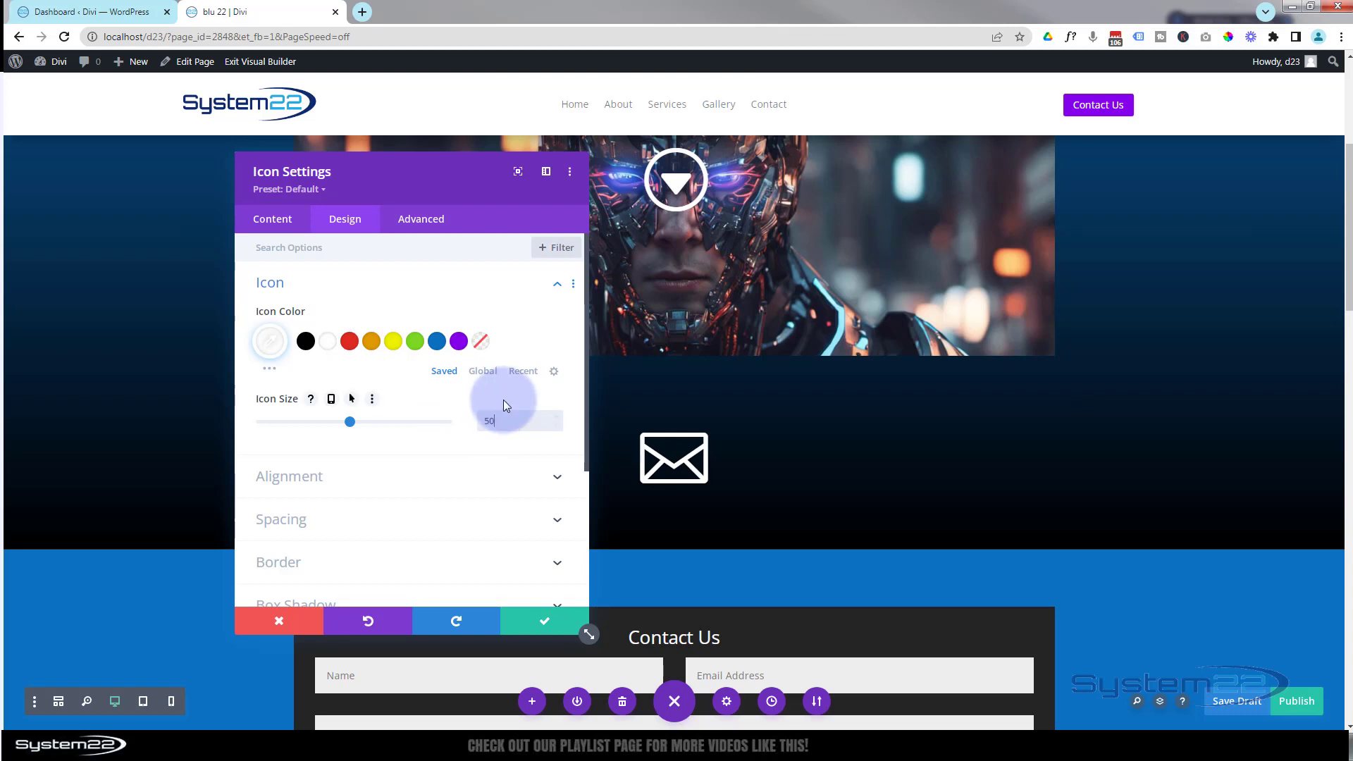
pyautogui.write('px')
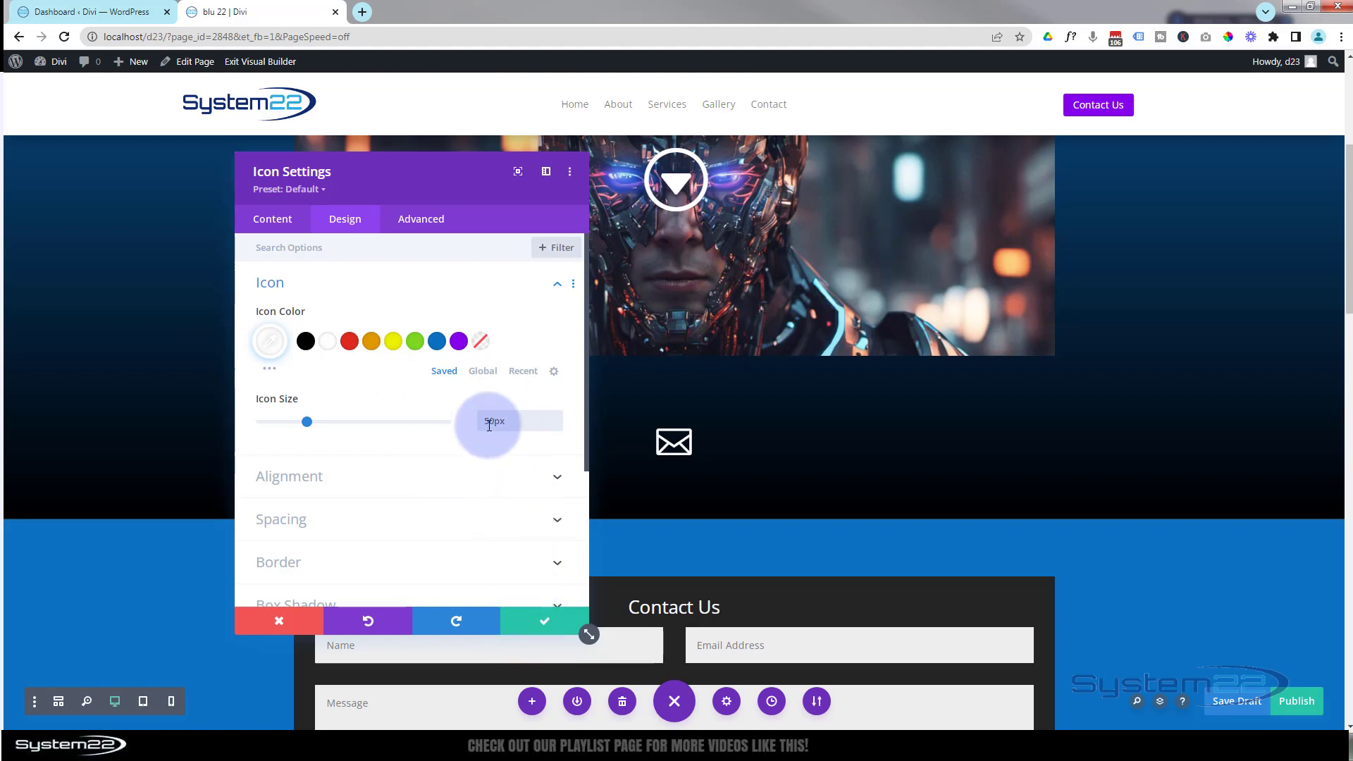
pyautogui.click(535, 619)
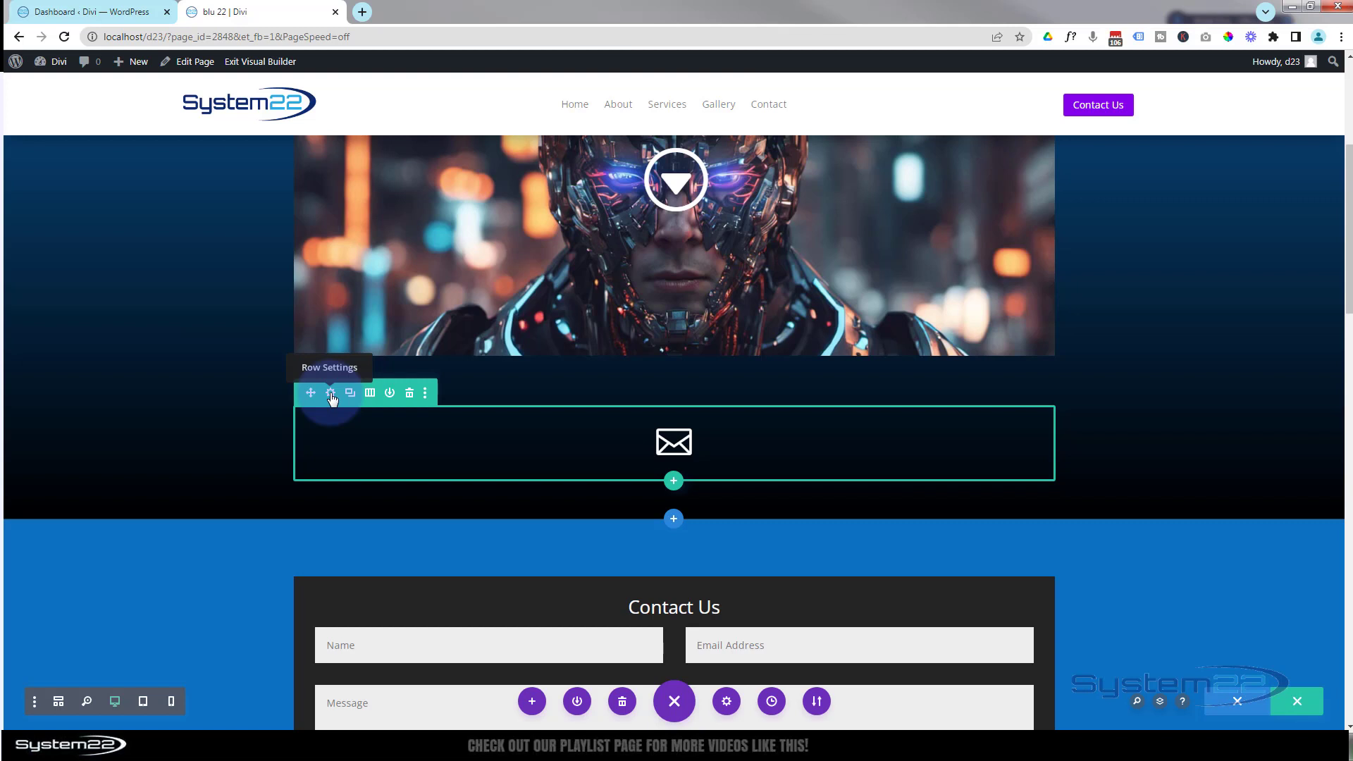
# Step: Give the envelope icon's row a semi-transparent black background of rgba(0,0,0,0.26)
pyautogui.click(332, 395)
pyautogui.click(295, 237)
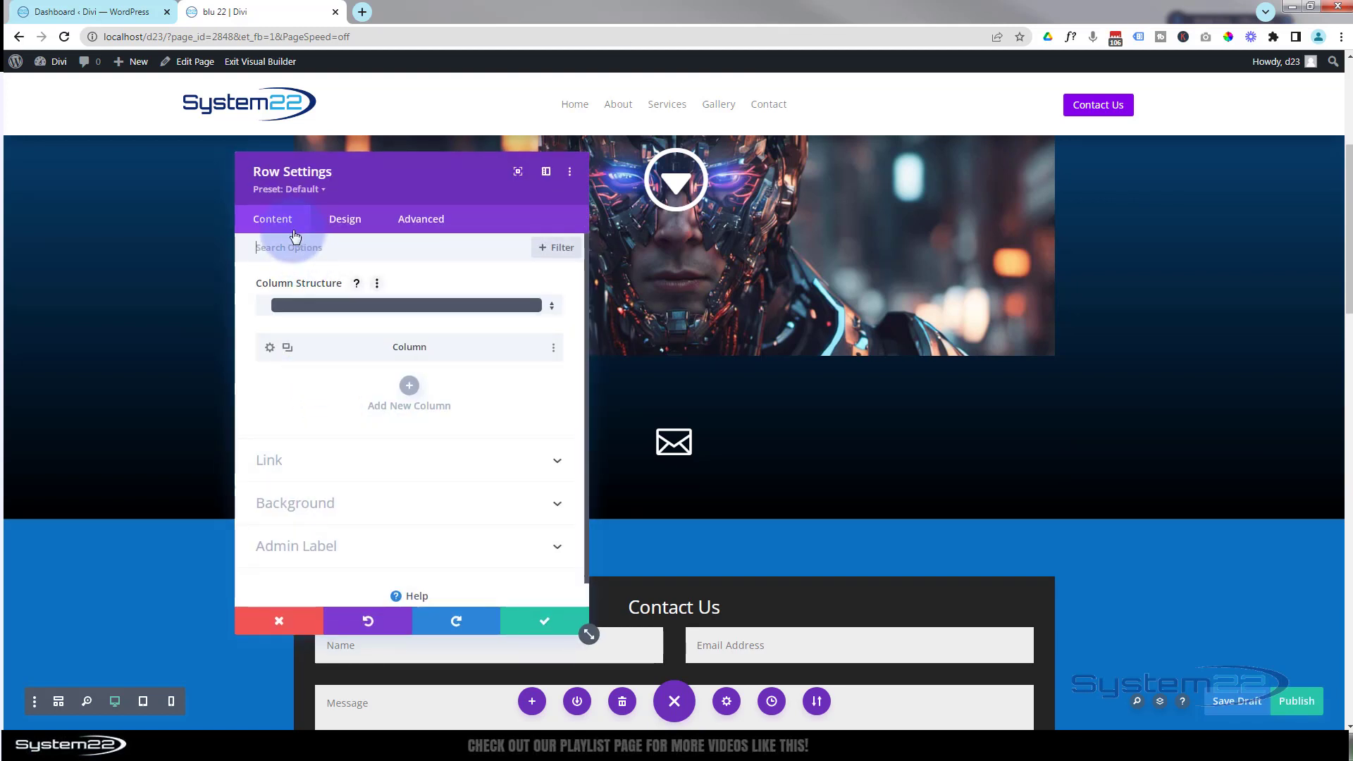
pyautogui.click(336, 510)
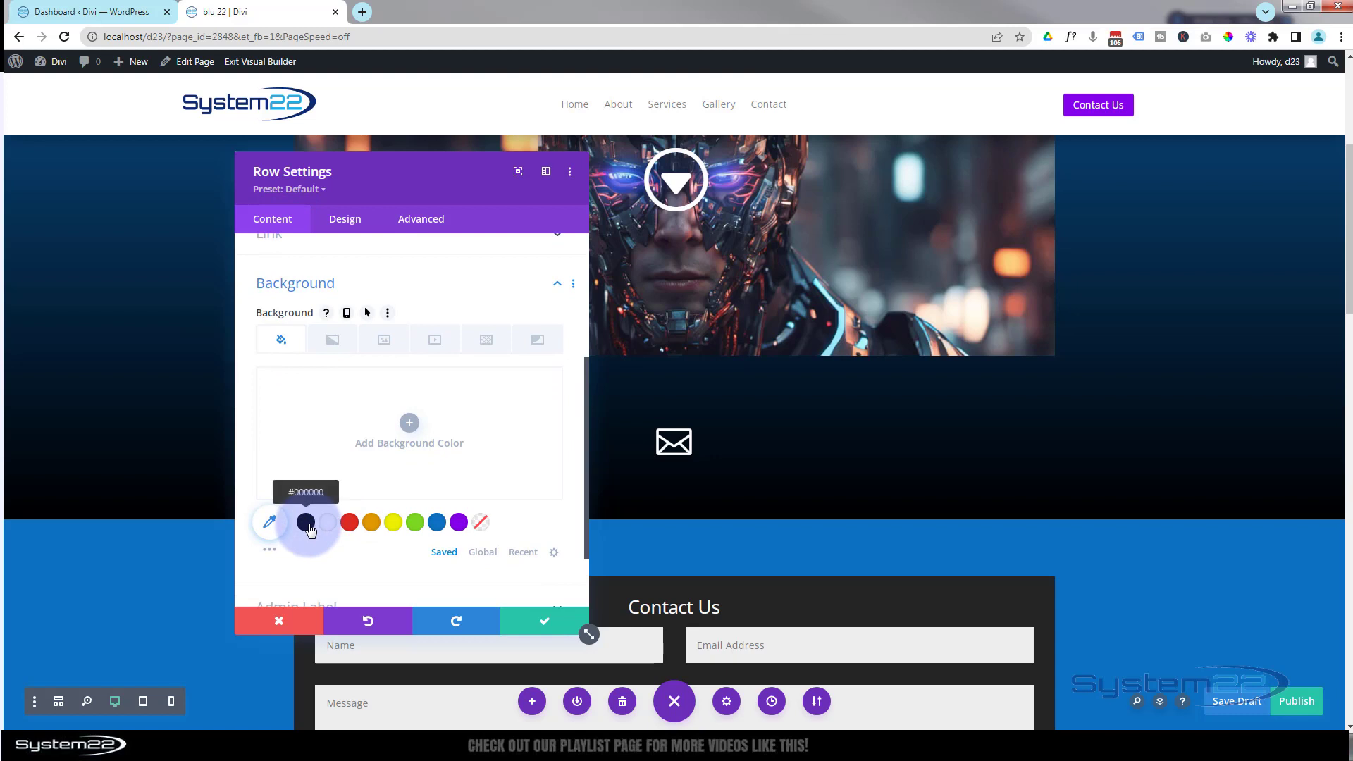
pyautogui.click(306, 524)
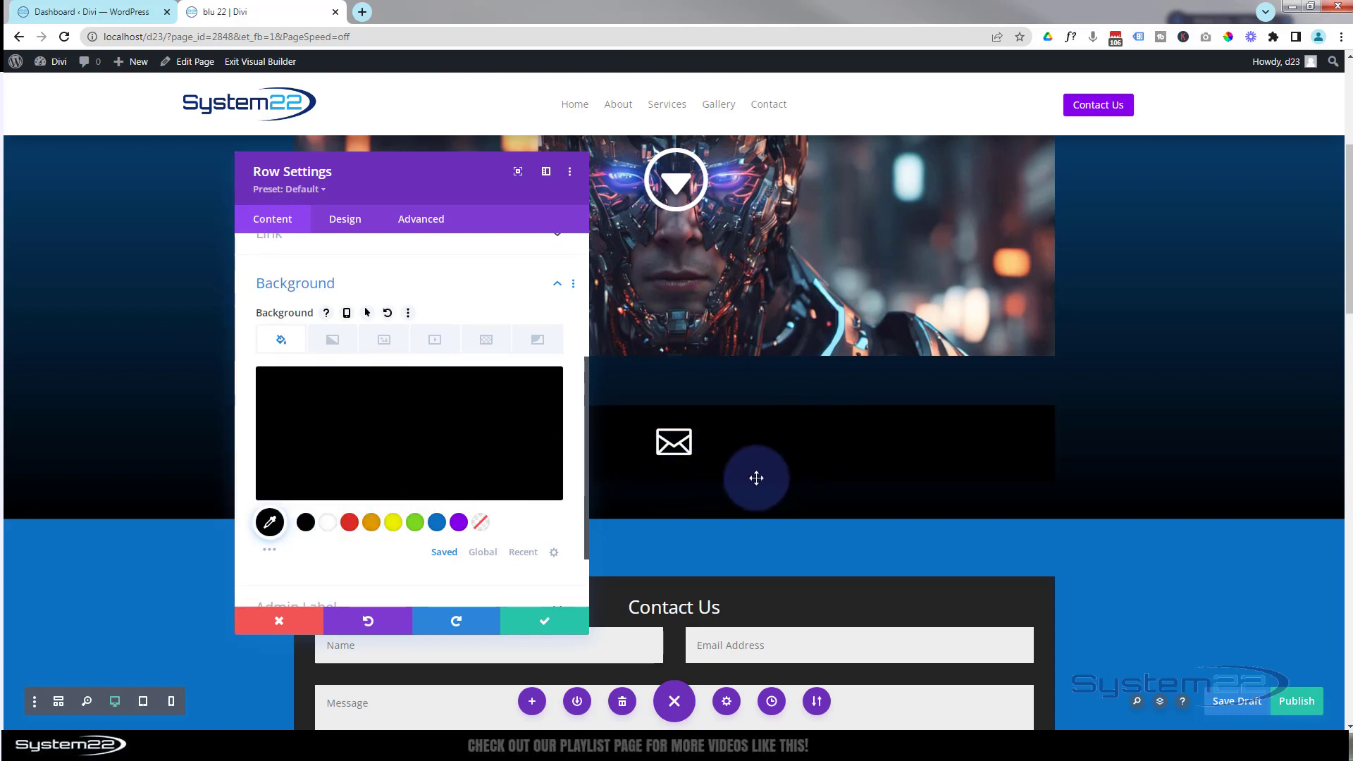
pyautogui.click(405, 445)
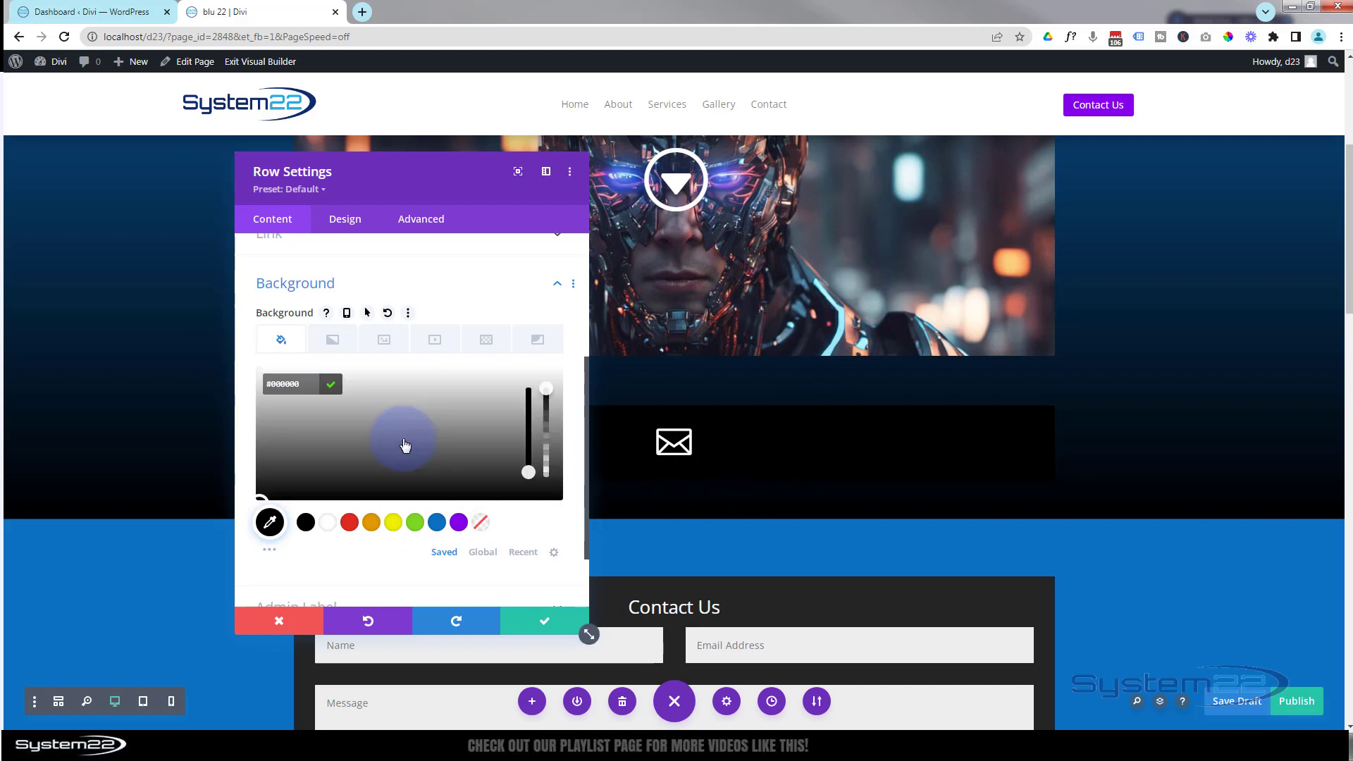
pyautogui.moveTo(548, 390); pyautogui.dragTo(549, 466)
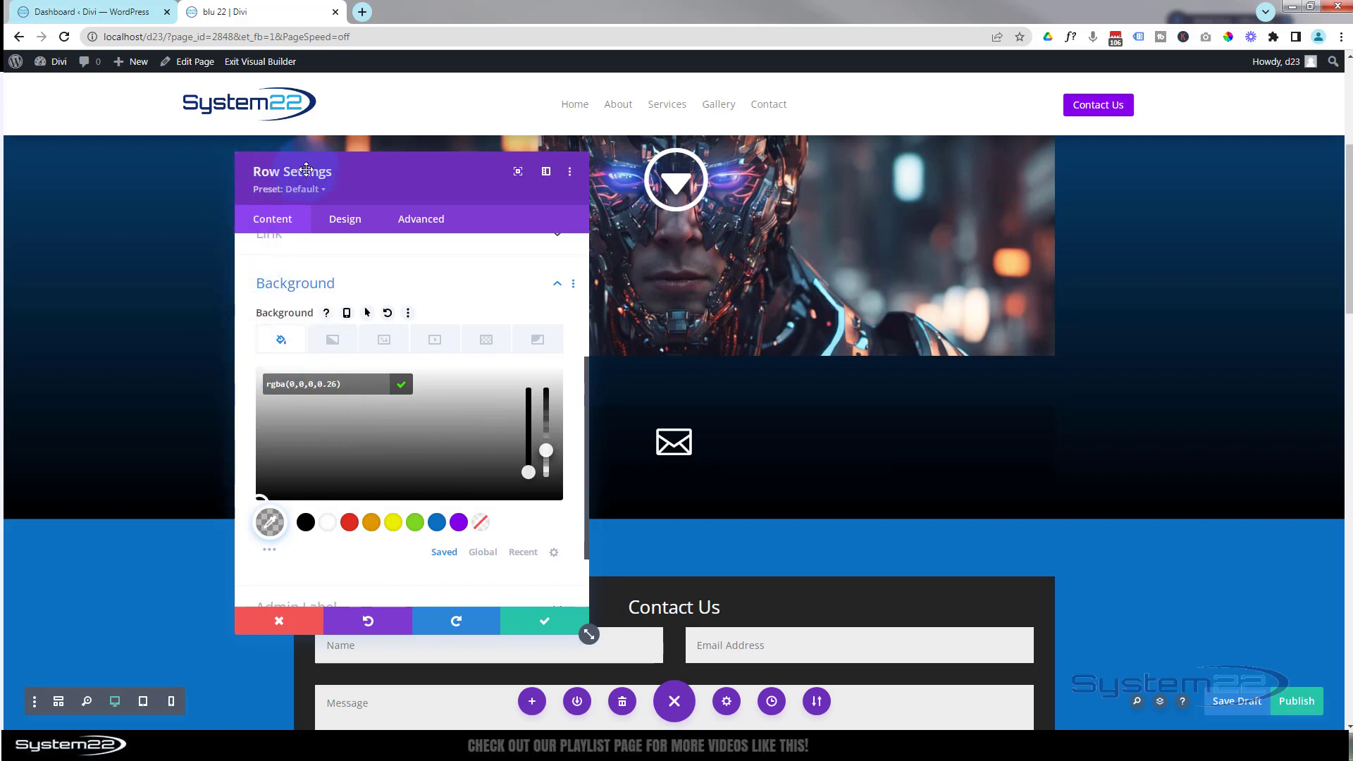
# Step: Set the envelope row's position to Fixed with its location at the bottom-left corner
pyautogui.click(433, 222)
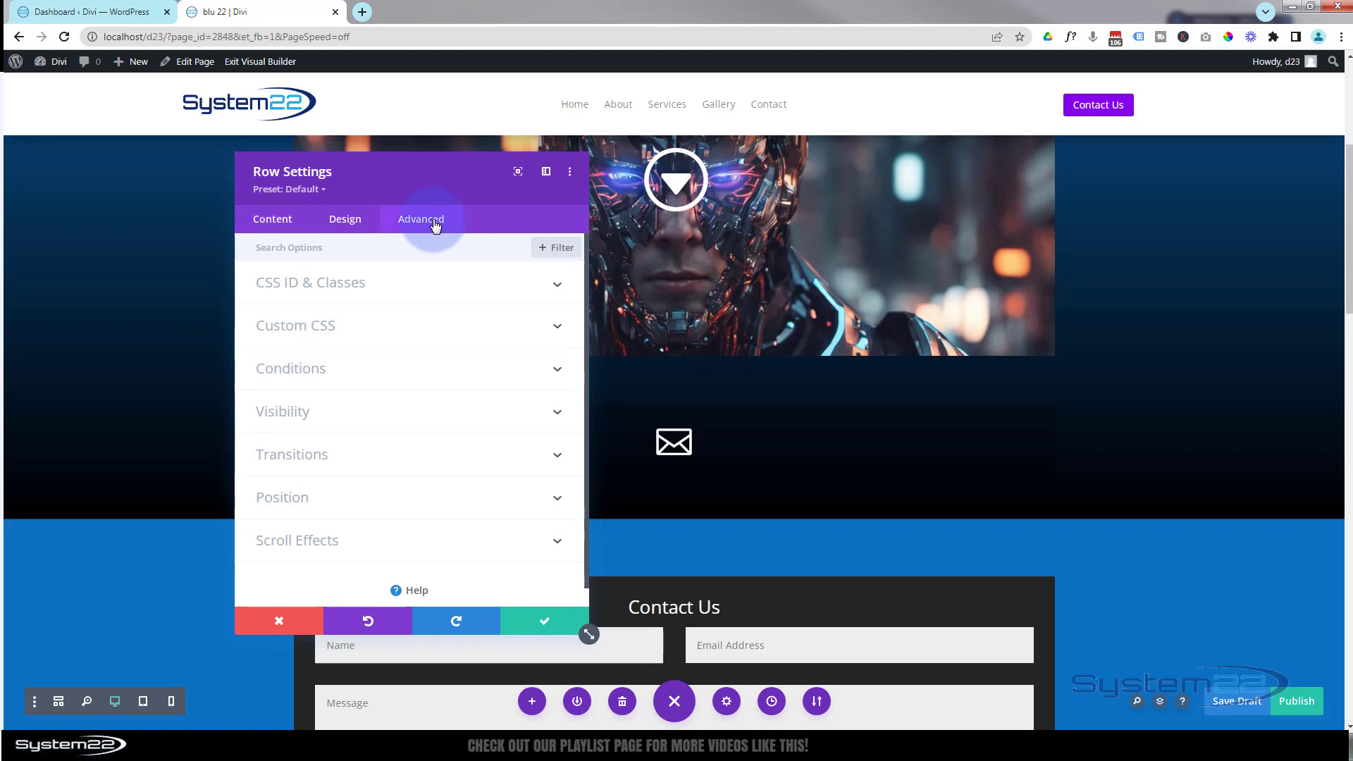
pyautogui.click(387, 497)
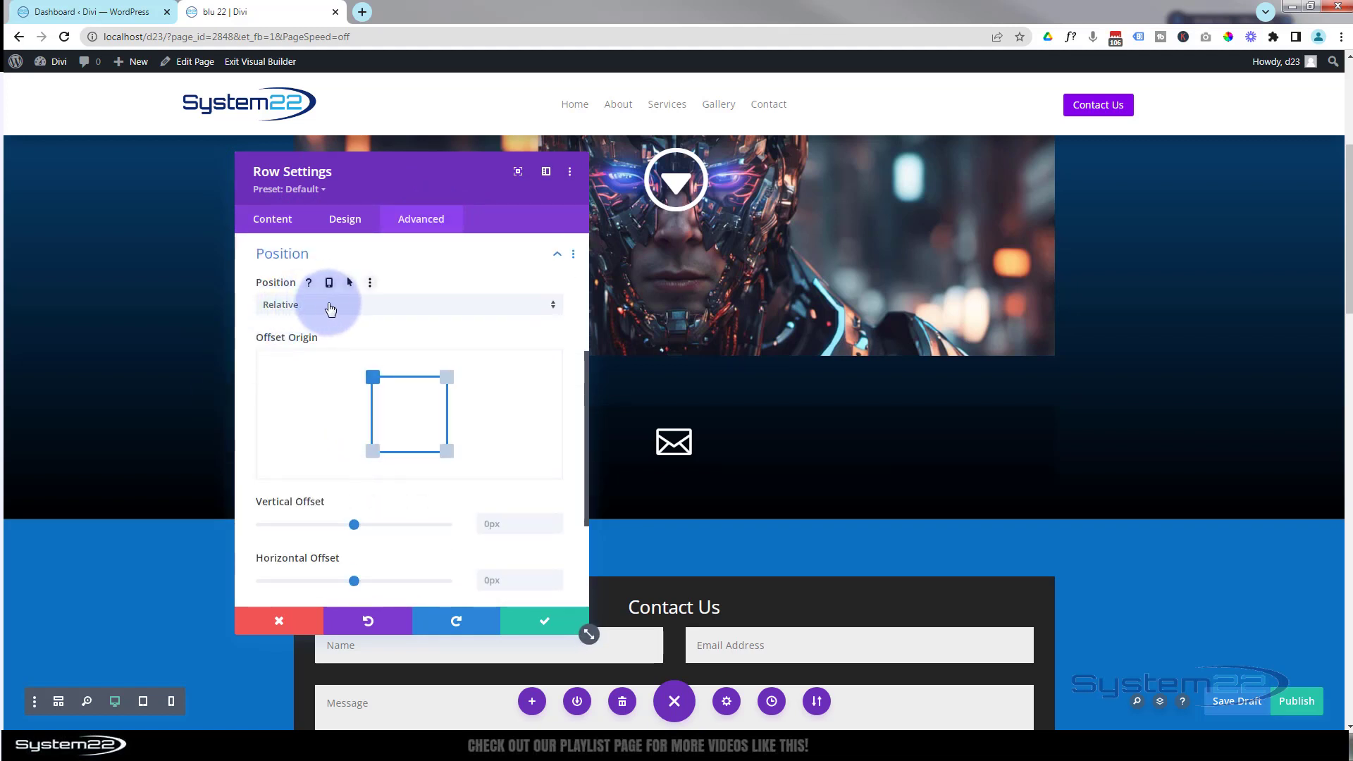
pyautogui.click(330, 307)
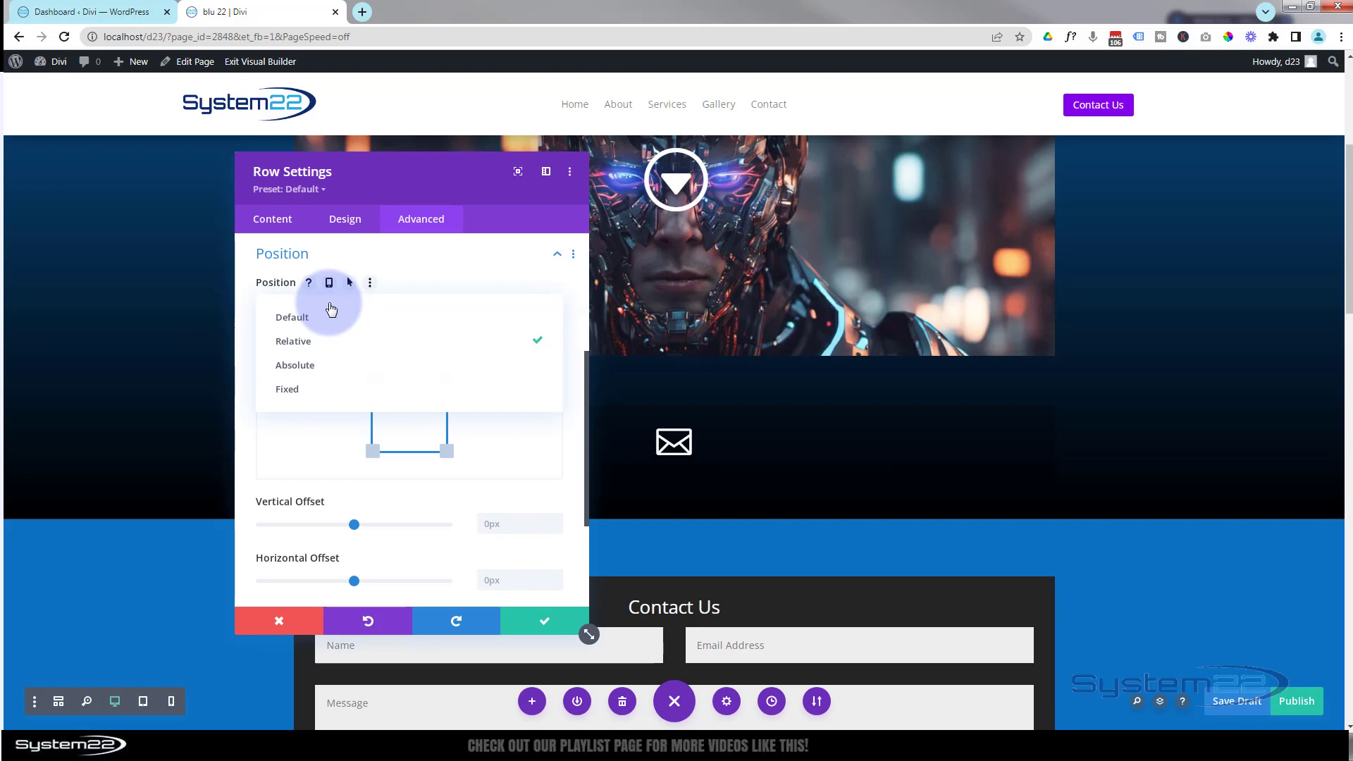
pyautogui.click(303, 396)
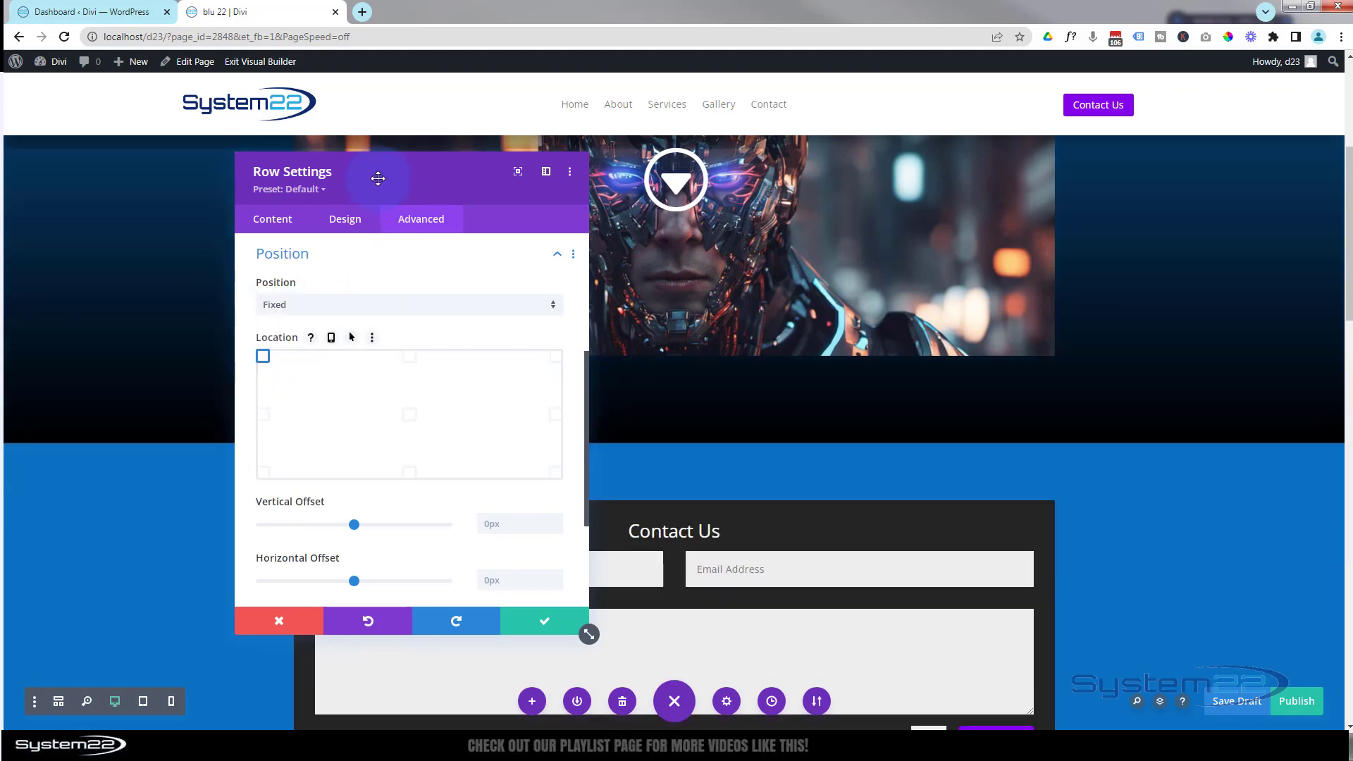
pyautogui.moveTo(502, 181); pyautogui.dragTo(850, 187)
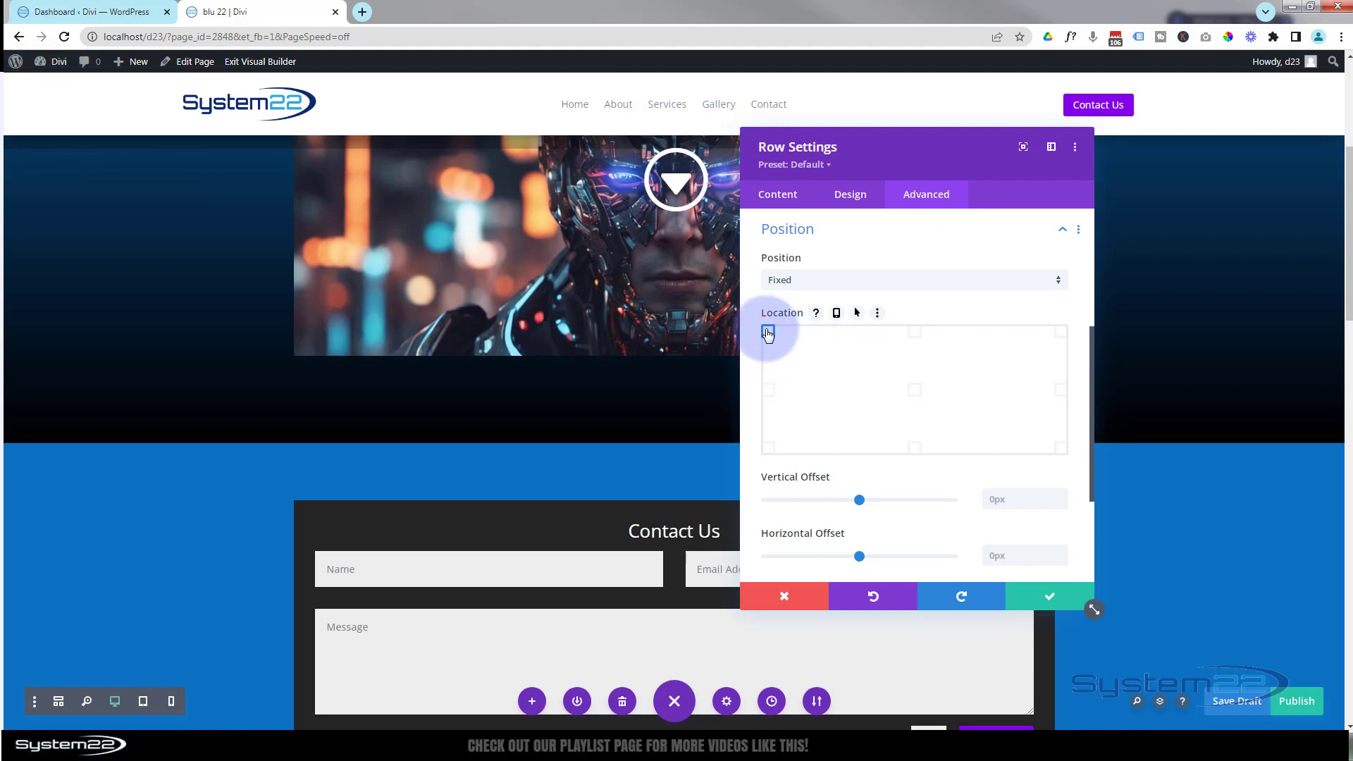
pyautogui.click(770, 391)
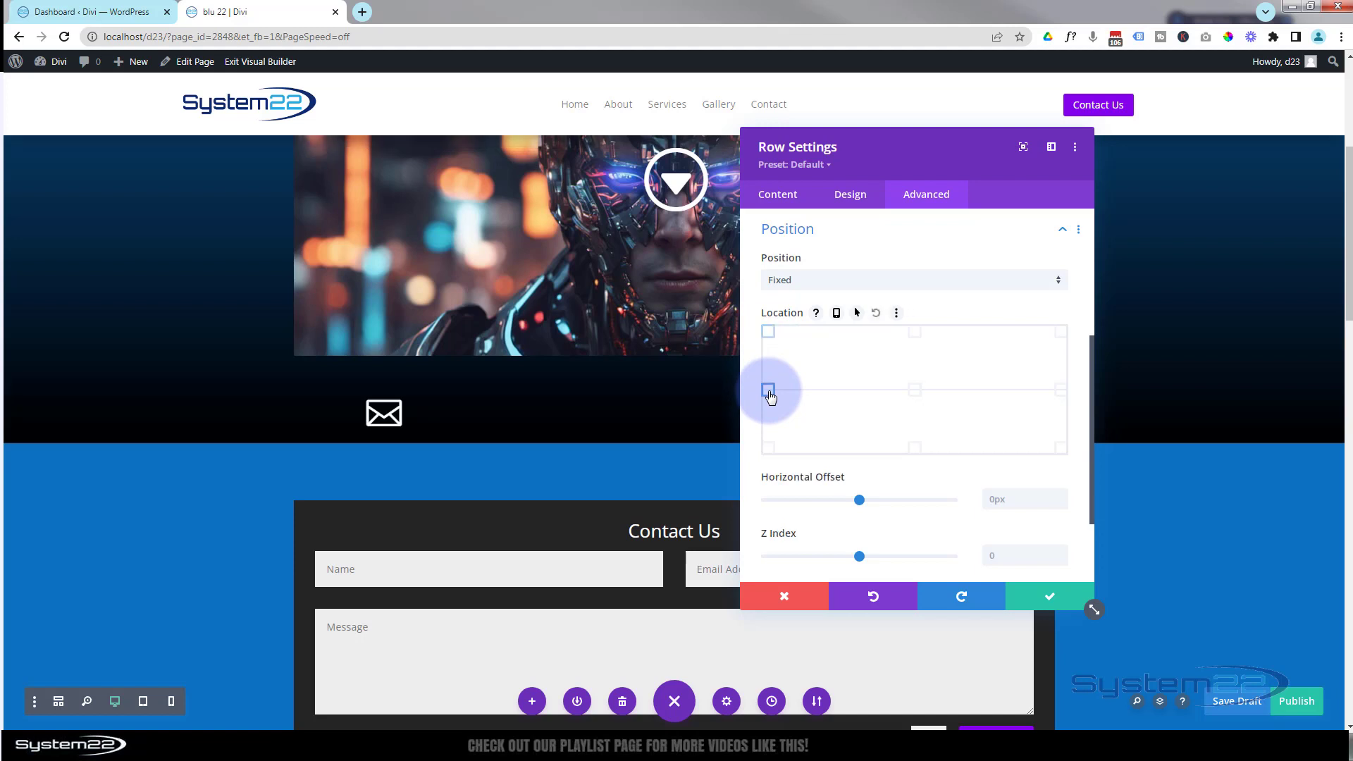
pyautogui.click(768, 448)
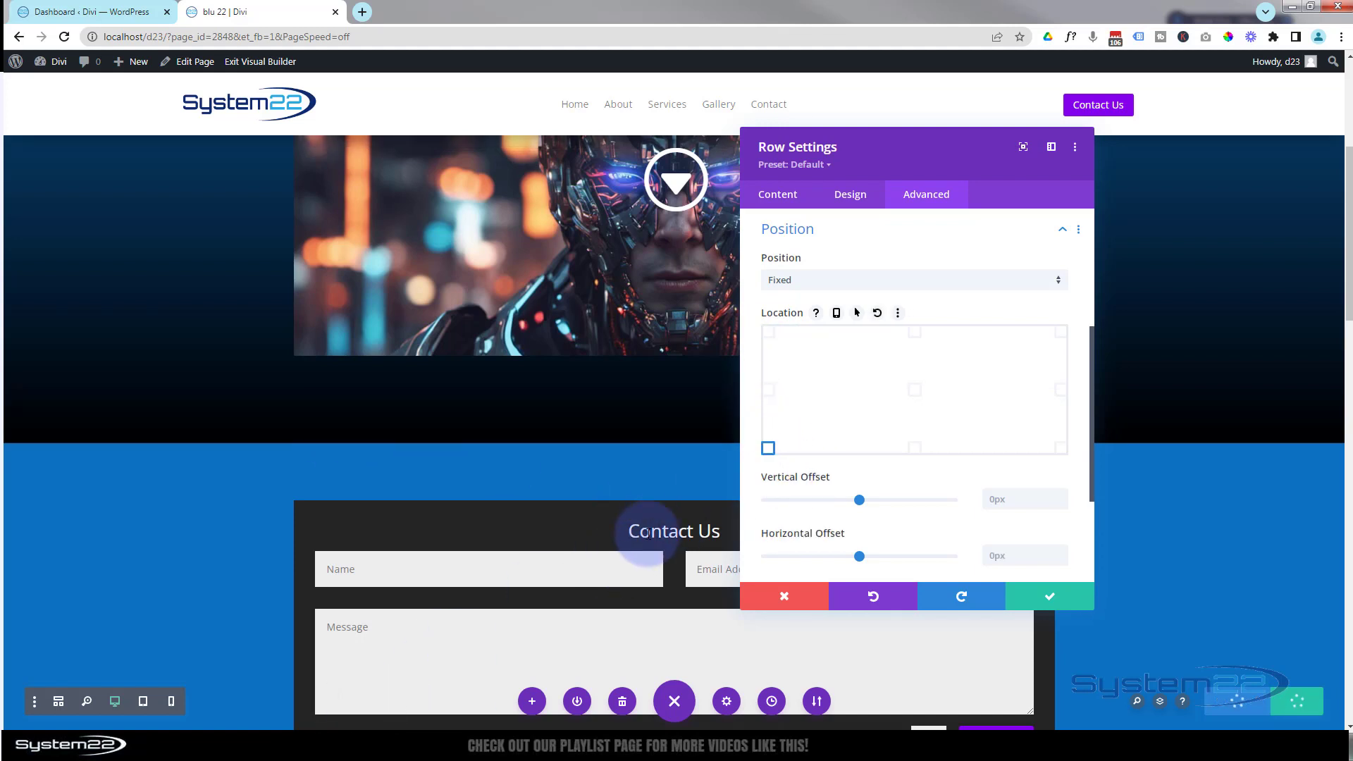
pyautogui.scroll(-2, 652, 467)
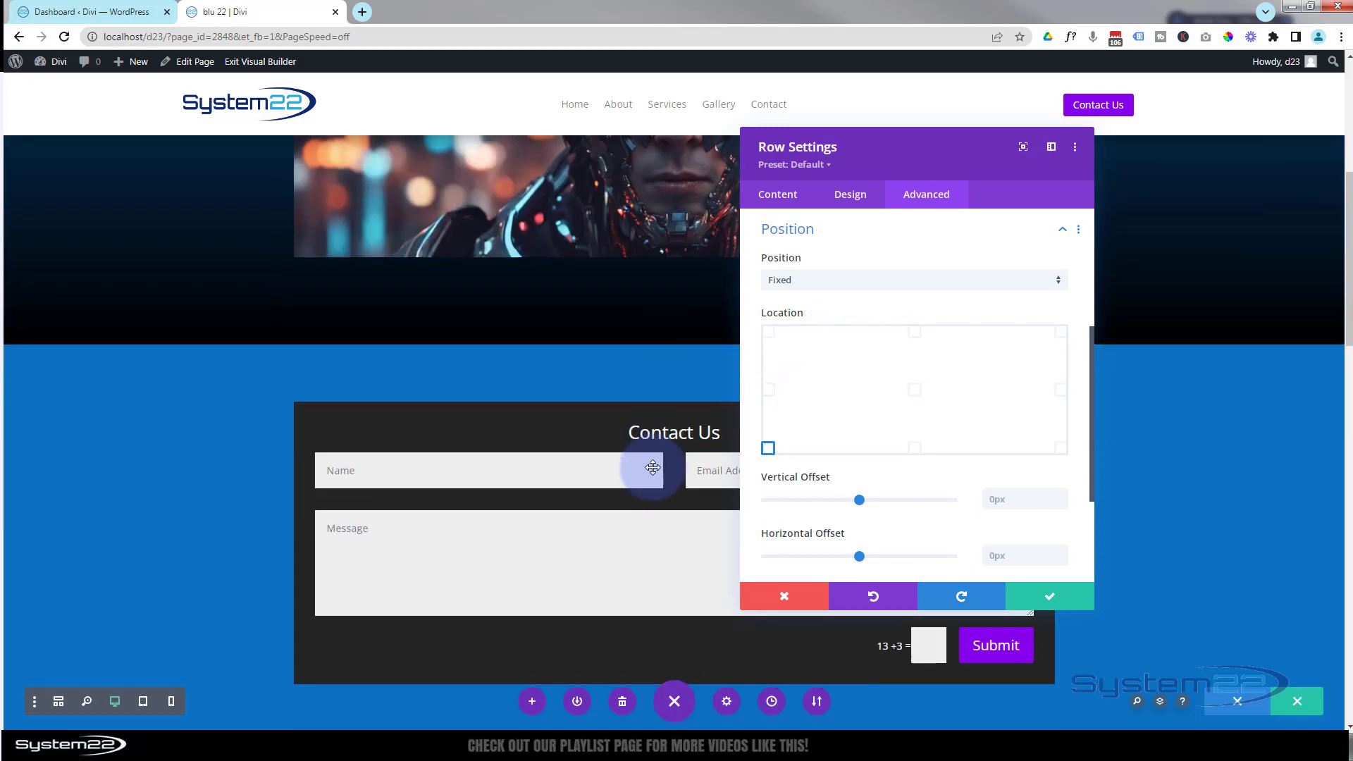
pyautogui.scroll(-3, 653, 467)
pyautogui.scroll(5, 652, 469)
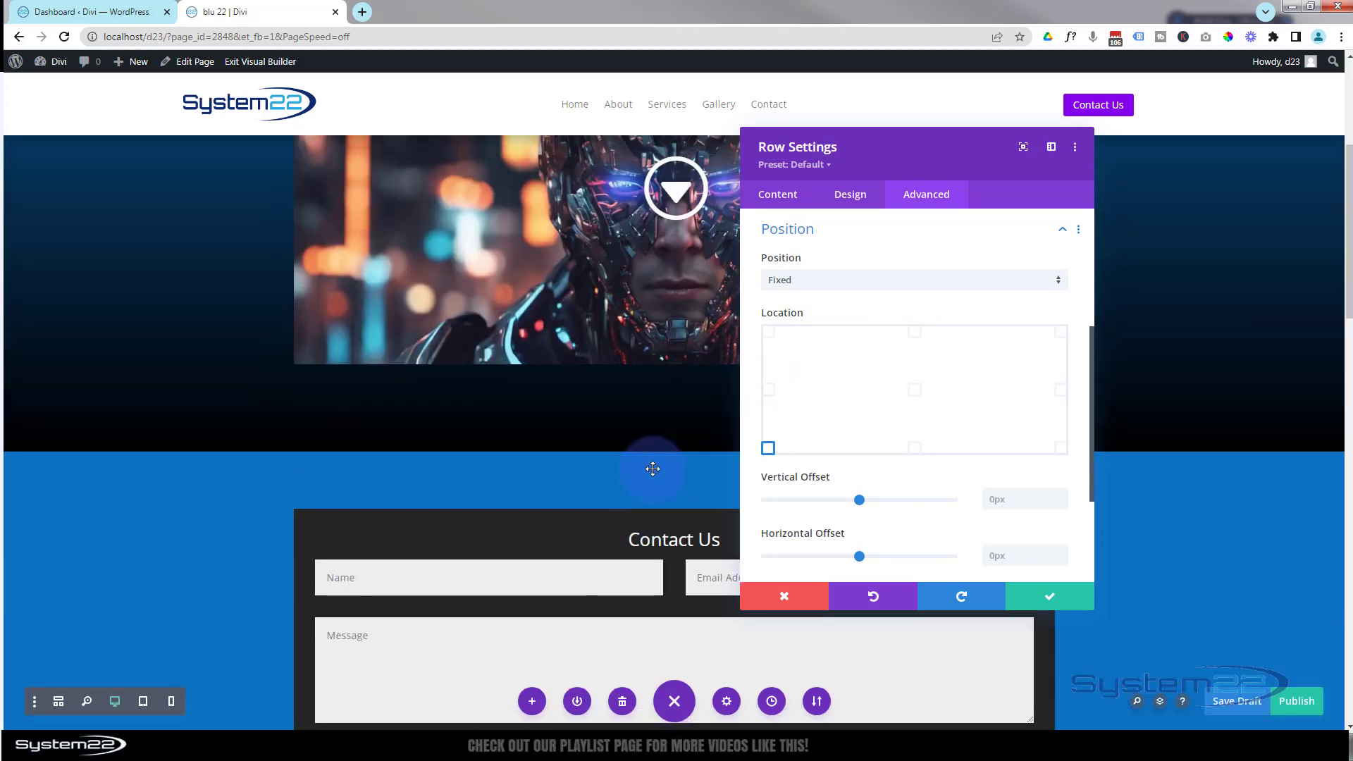
# Step: Relocate the fixed envelope row to the top-left corner and give it a vertical offset of 102px
pyautogui.scroll(2, 653, 469)
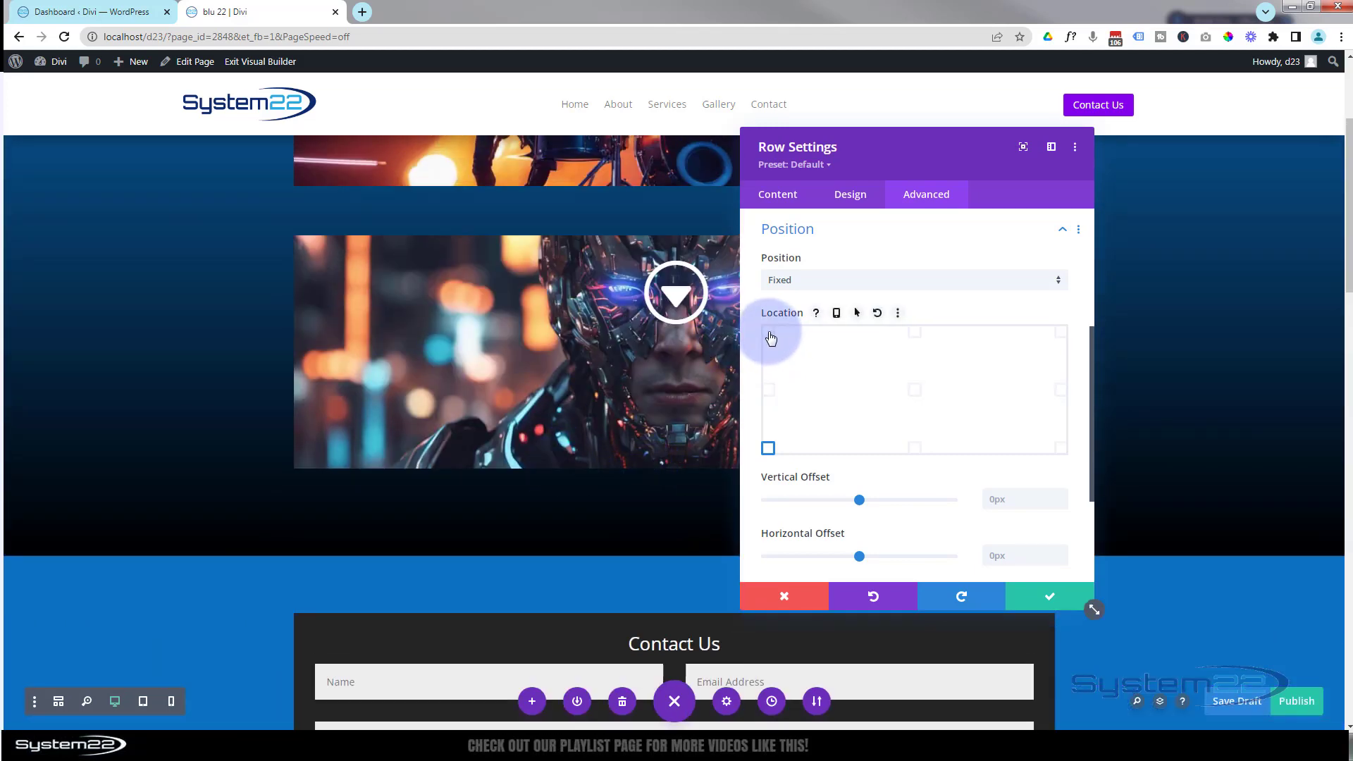
pyautogui.click(769, 334)
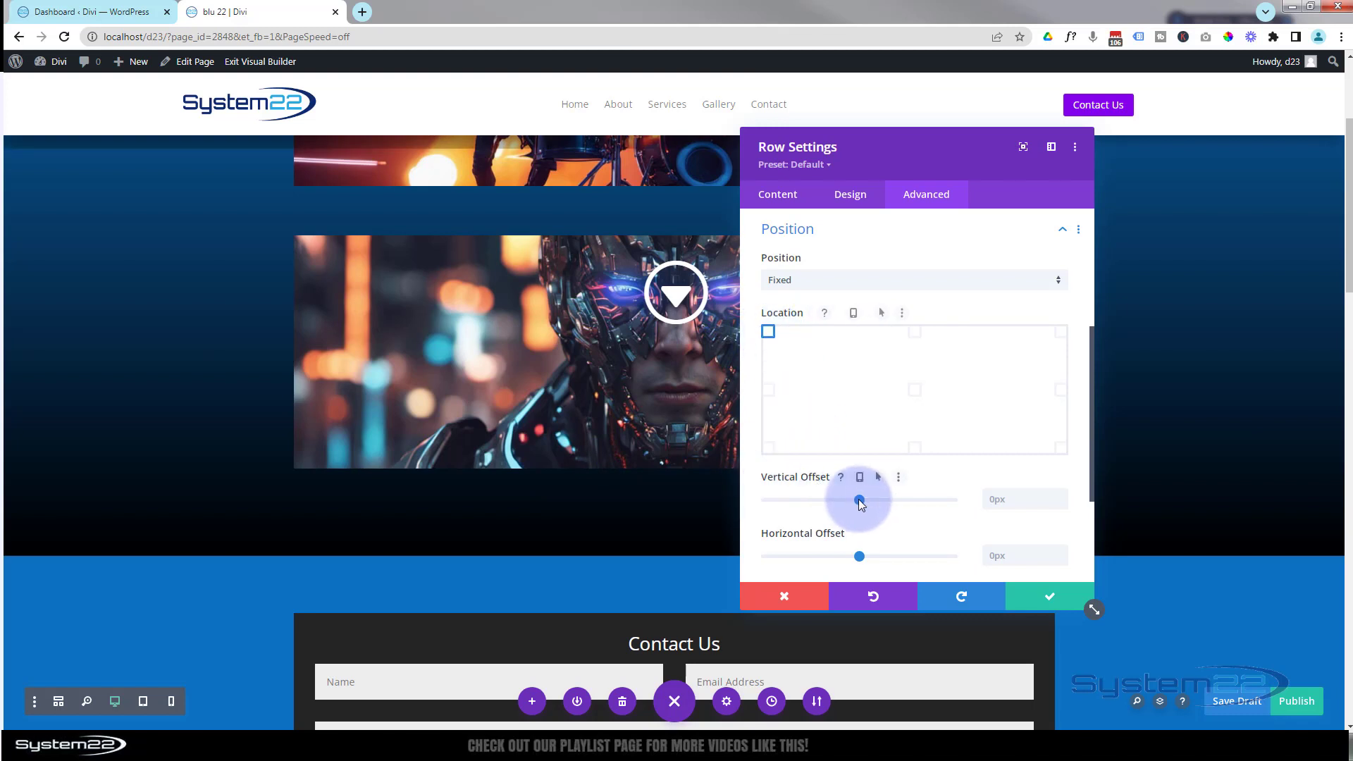
pyautogui.moveTo(860, 499); pyautogui.dragTo(869, 497)
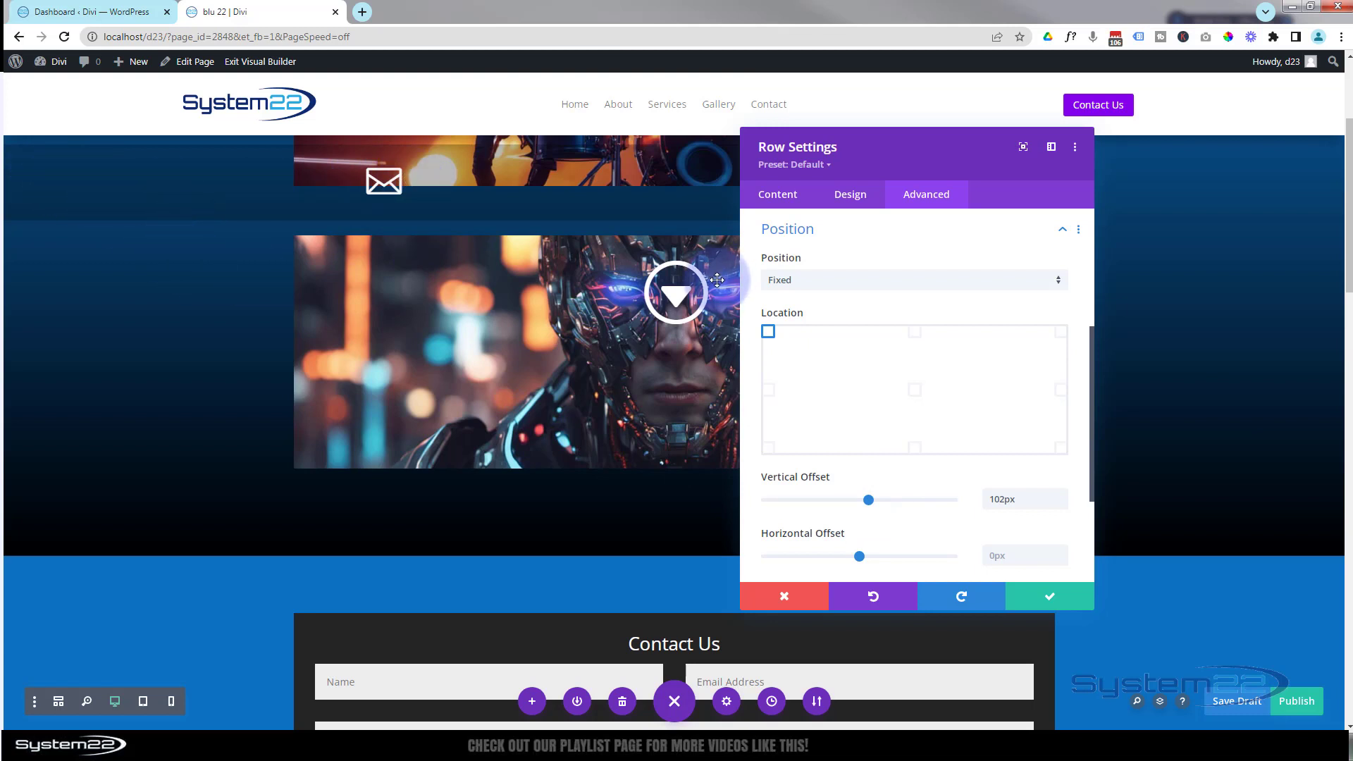
# Step: Set the envelope row's width to 70px so its background fits around the icon
pyautogui.click(844, 200)
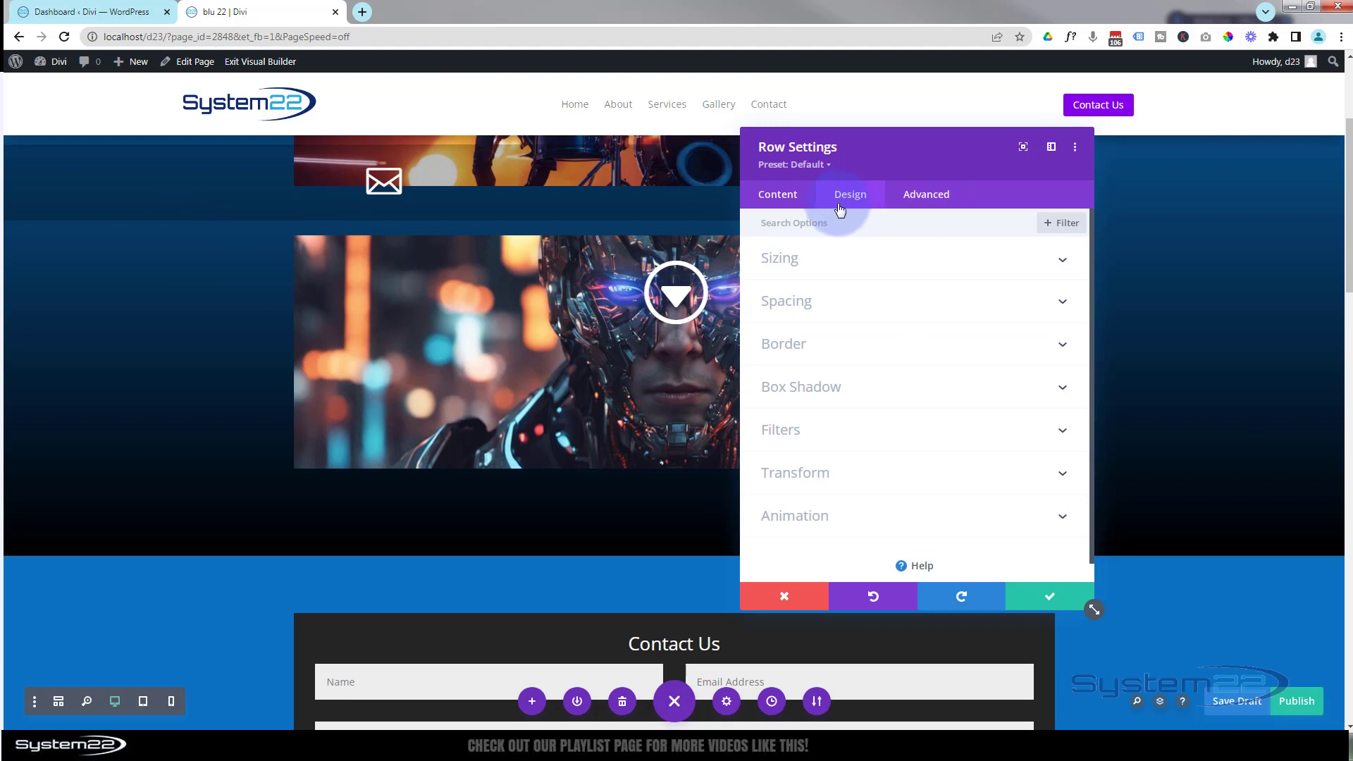
pyautogui.click(850, 266)
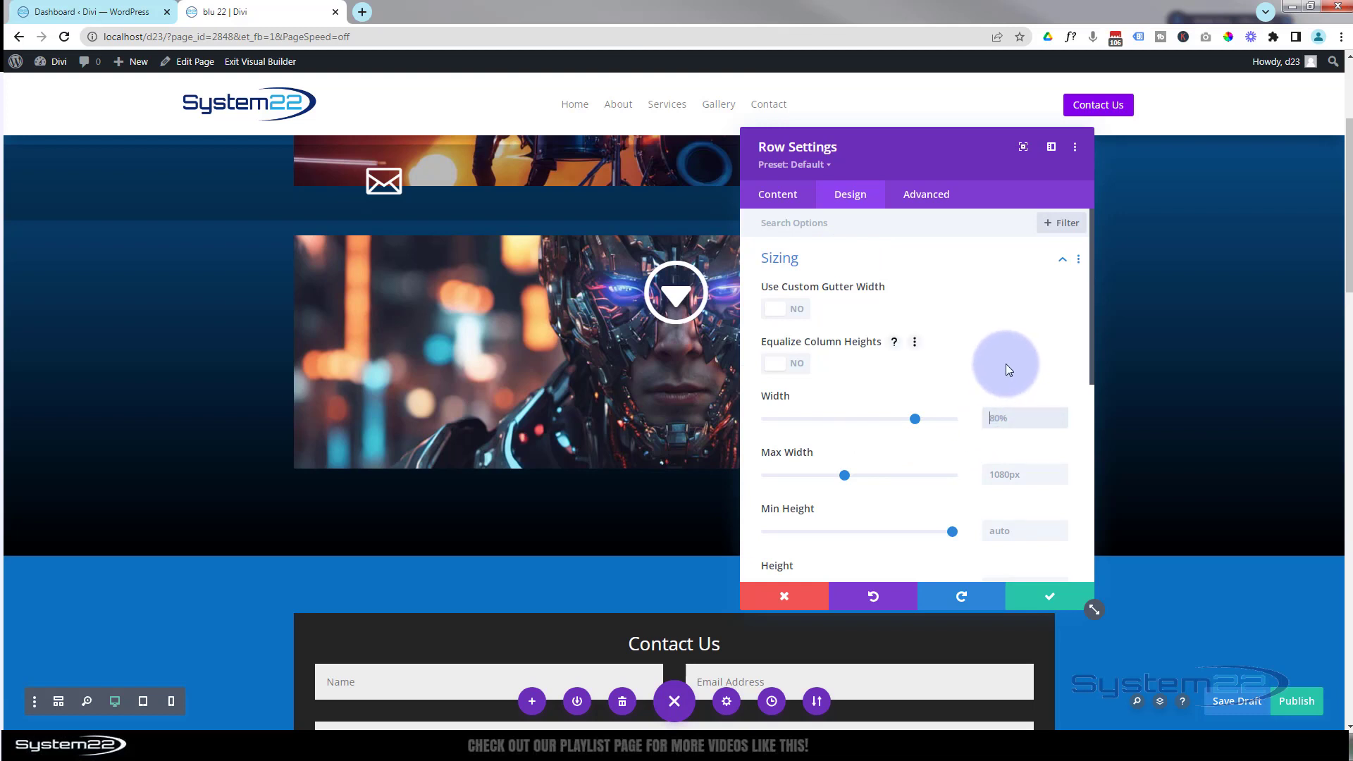
pyautogui.write('60px')
pyautogui.press('Return')
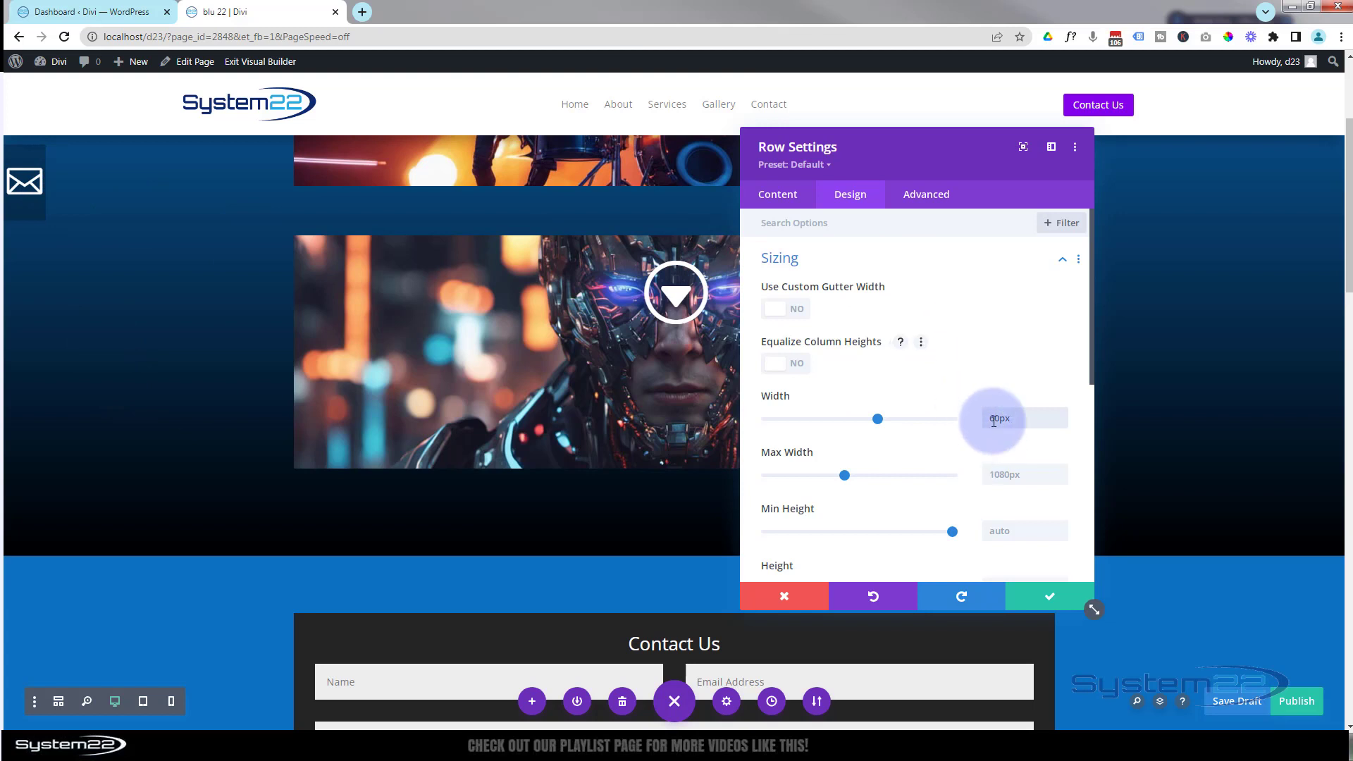
pyautogui.moveTo(998, 418); pyautogui.dragTo(993, 418)
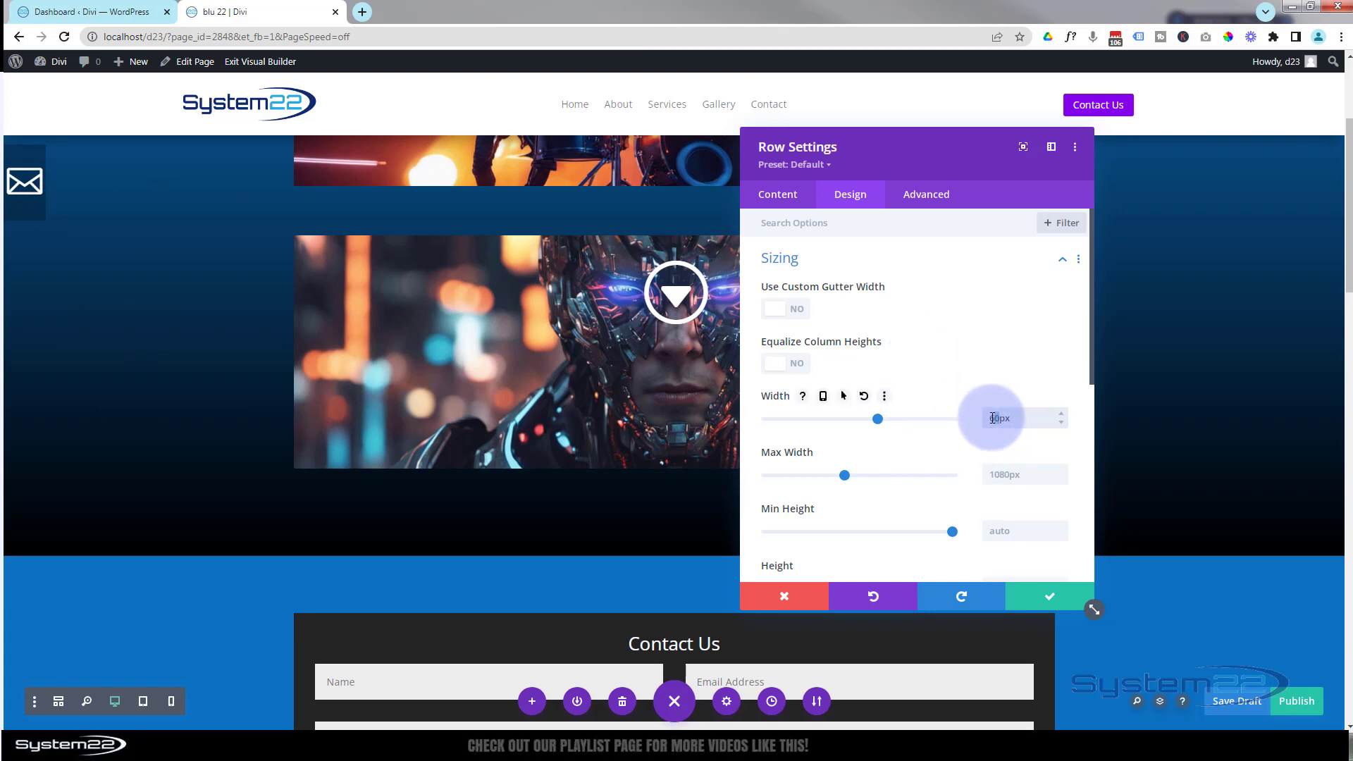
pyautogui.write('1')
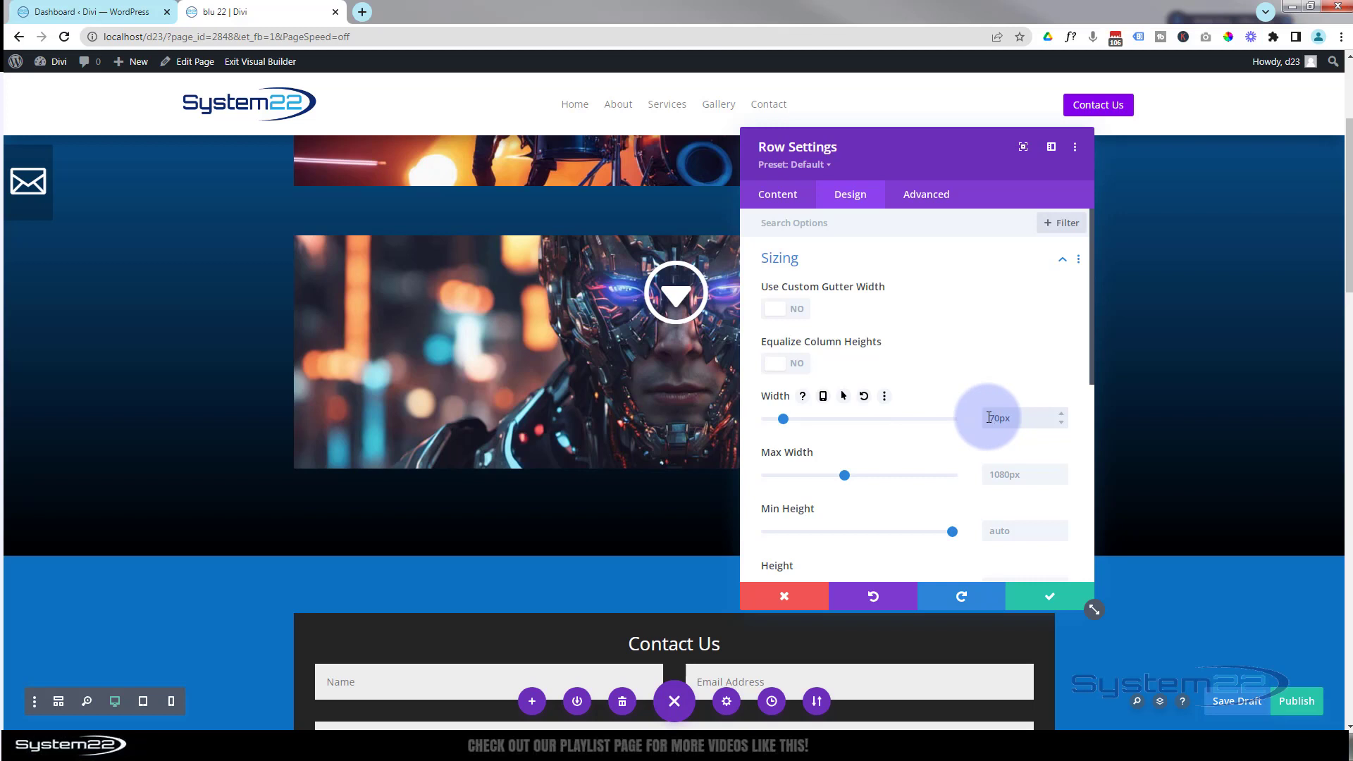
# Step: Set the envelope row's top and bottom padding to 0px, with the two values linked
pyautogui.click(845, 272)
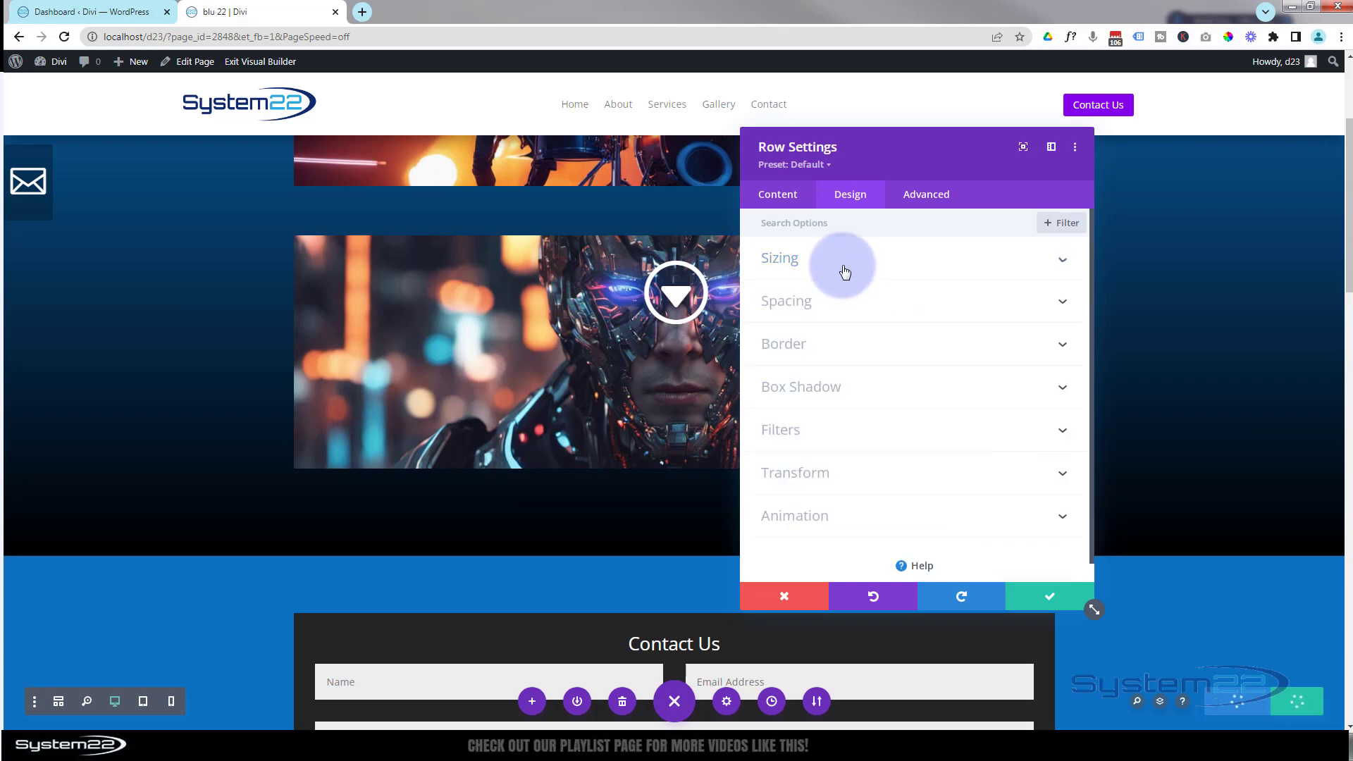
pyautogui.click(821, 302)
pyautogui.click(781, 349)
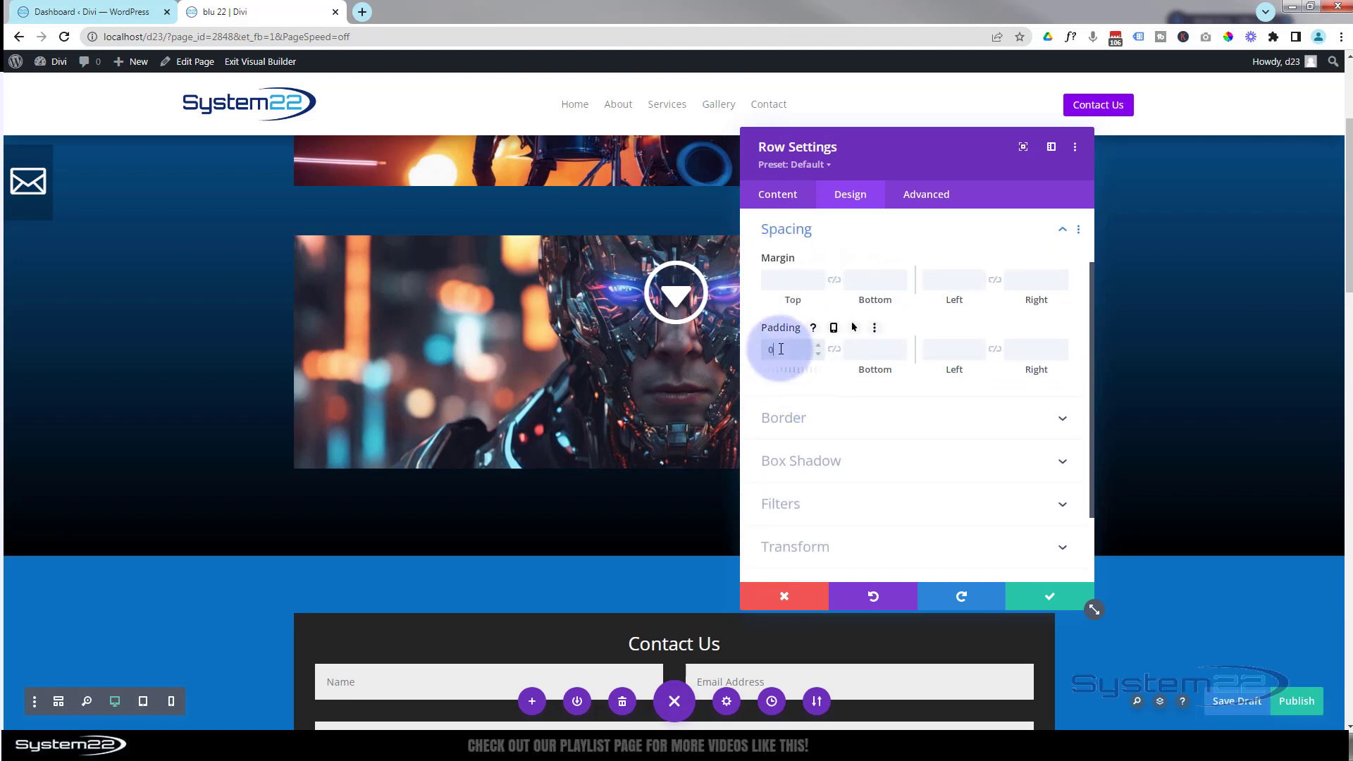
pyautogui.write('0px')
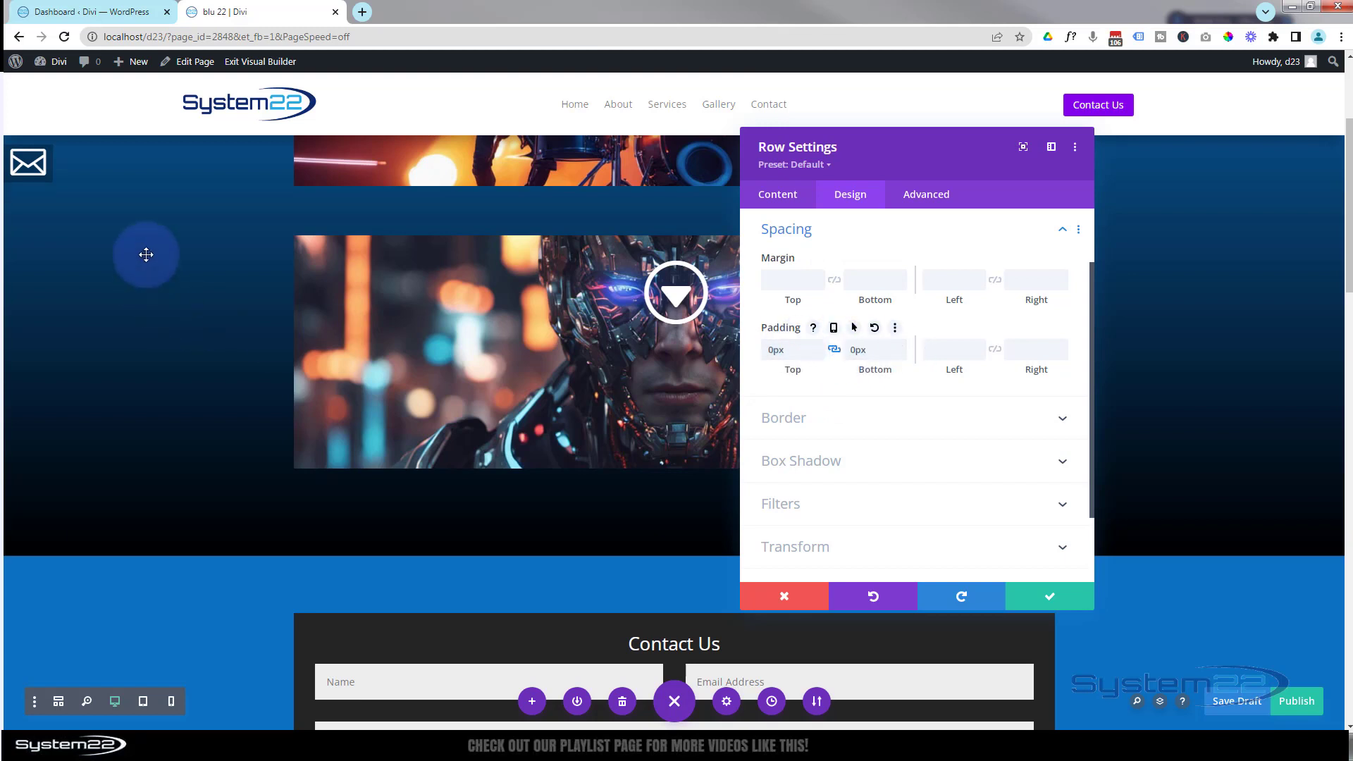
# Step: Examine how the fixed envelope icon behaves over the different page sections
pyautogui.scroll(-2, 138, 218)
pyautogui.scroll(-5, 139, 218)
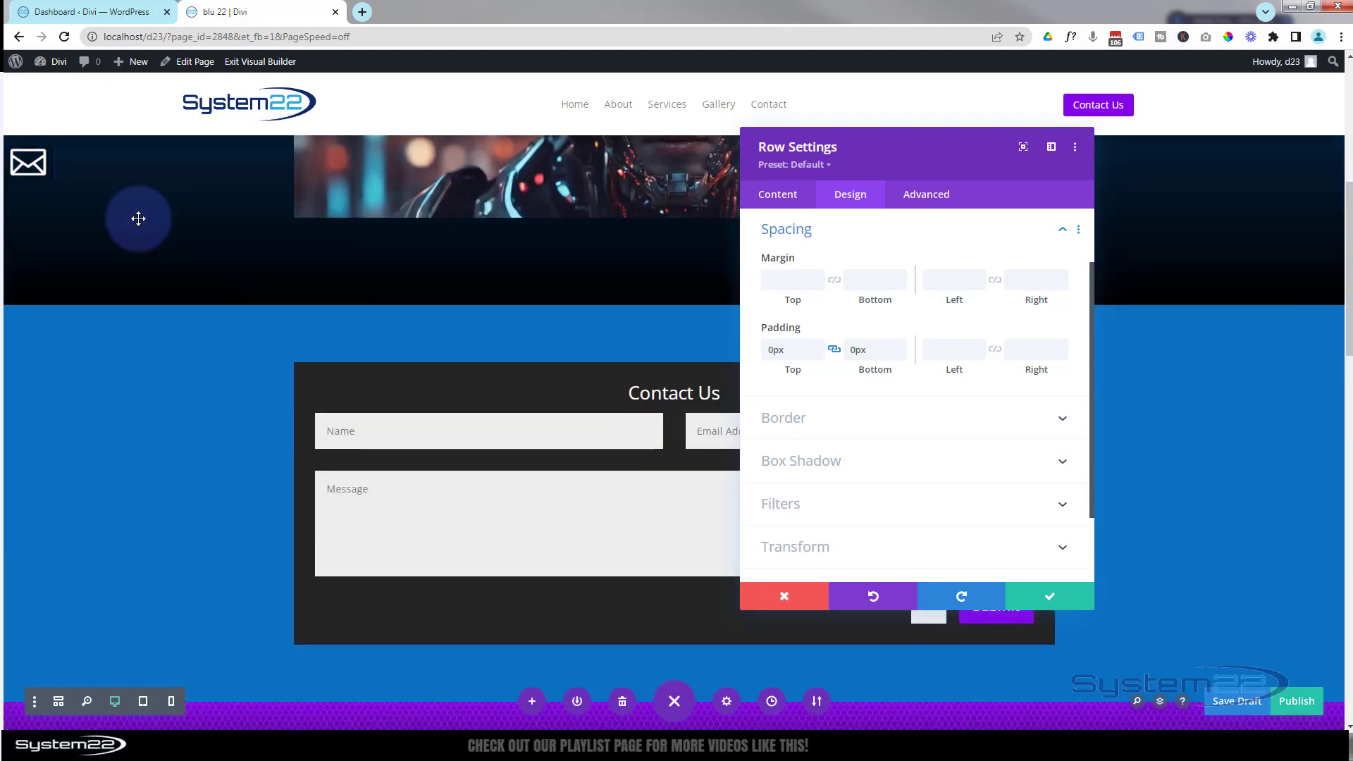
pyautogui.scroll(2, 129, 240)
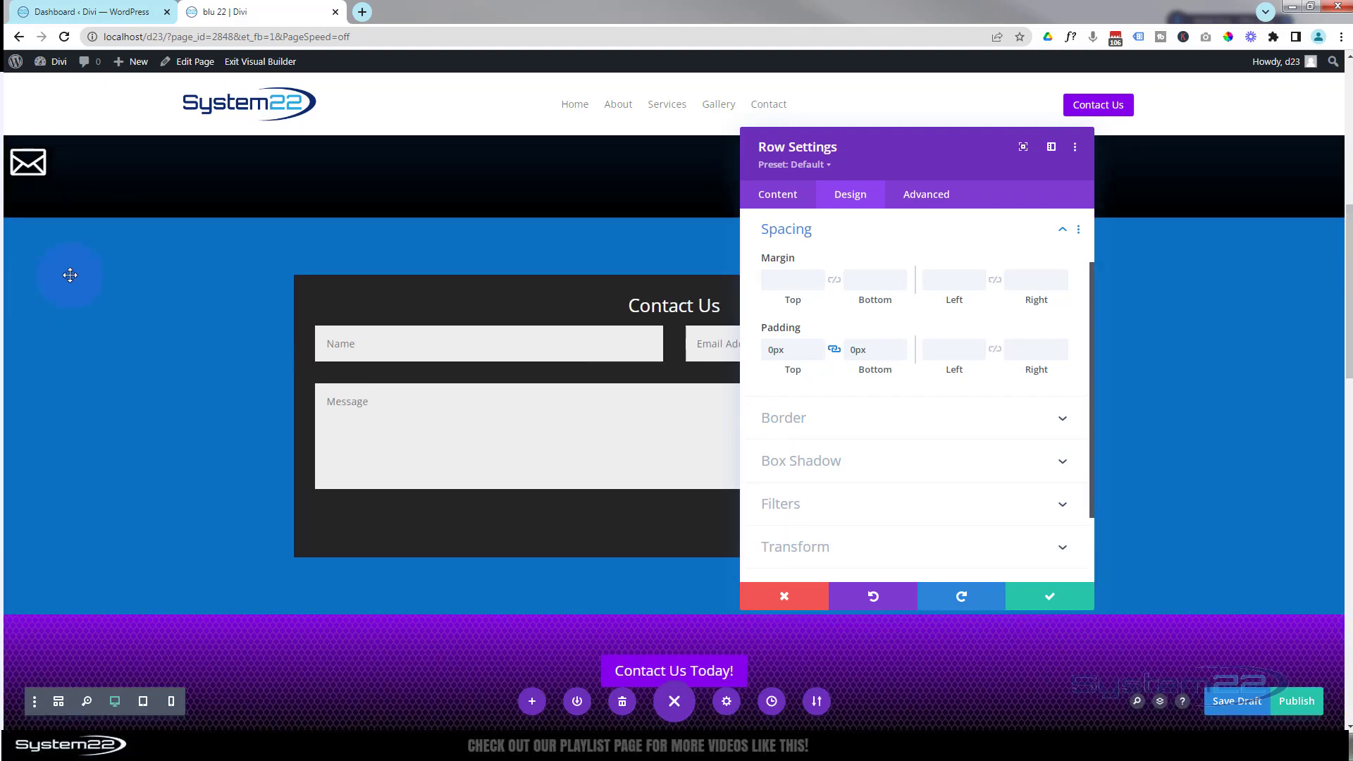
pyautogui.scroll(-7, 70, 274)
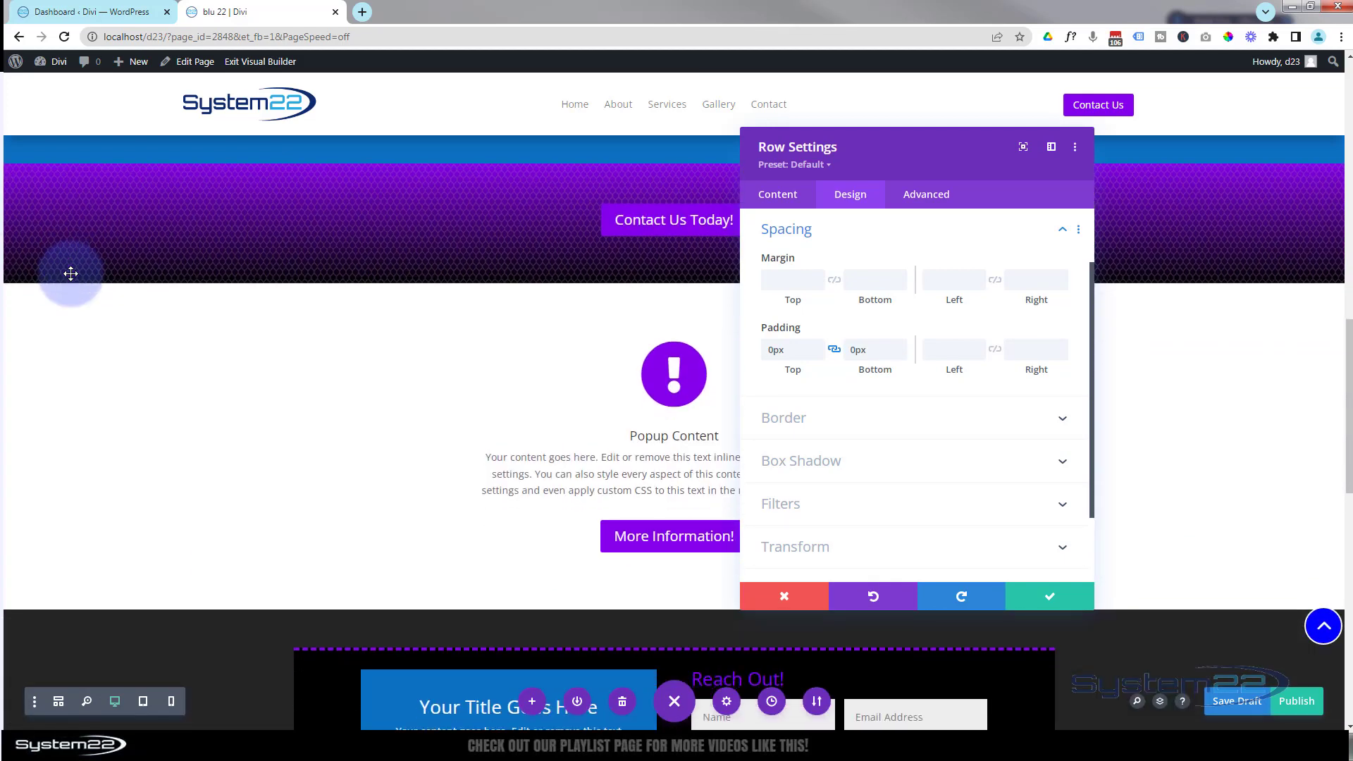
pyautogui.scroll(2, 71, 271)
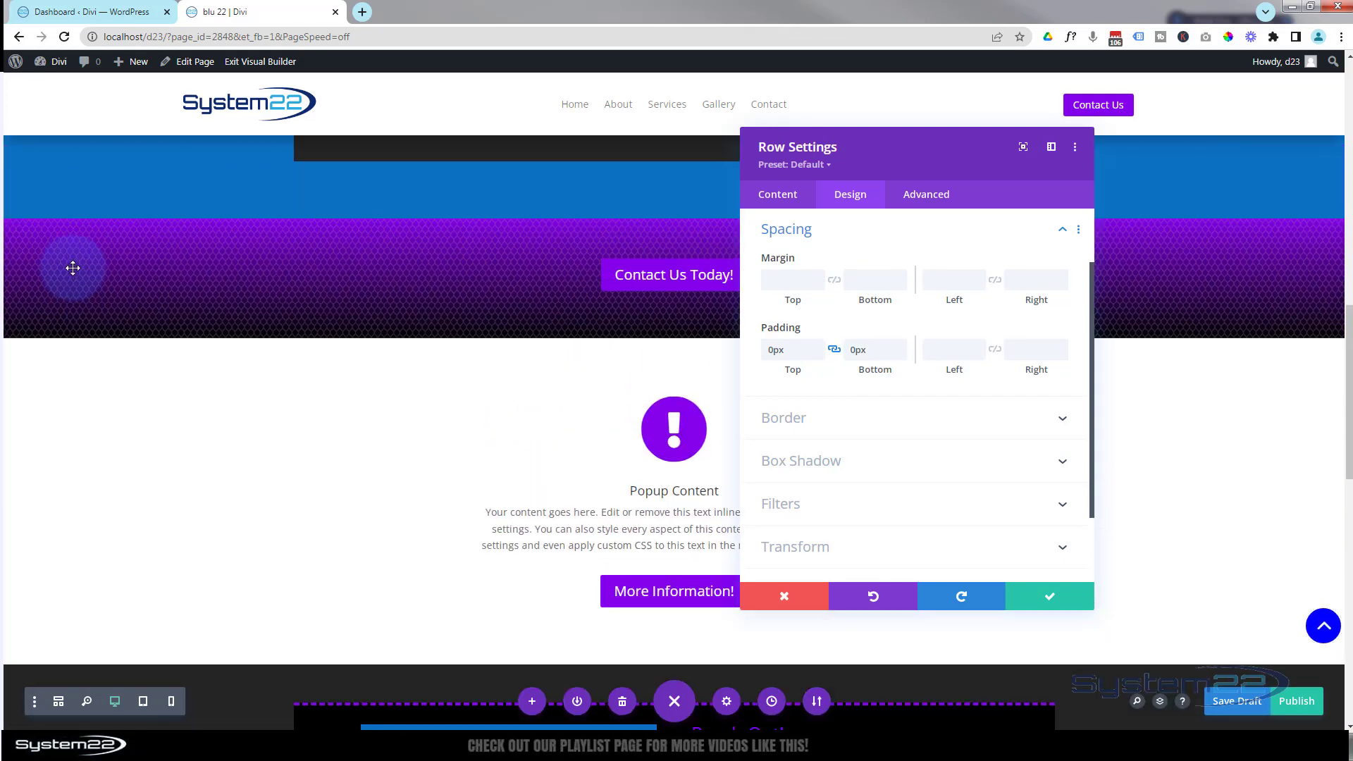
pyautogui.scroll(6, 73, 268)
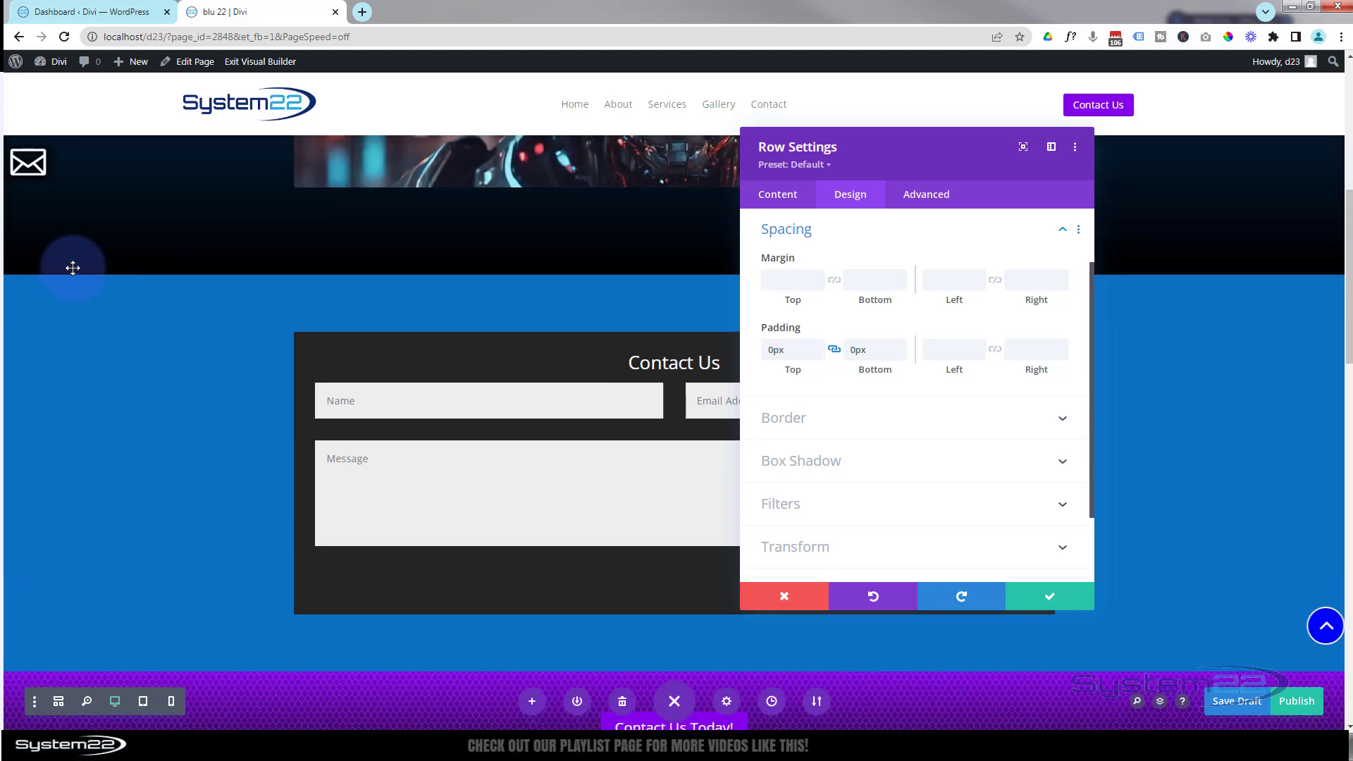
pyautogui.scroll(2, 73, 268)
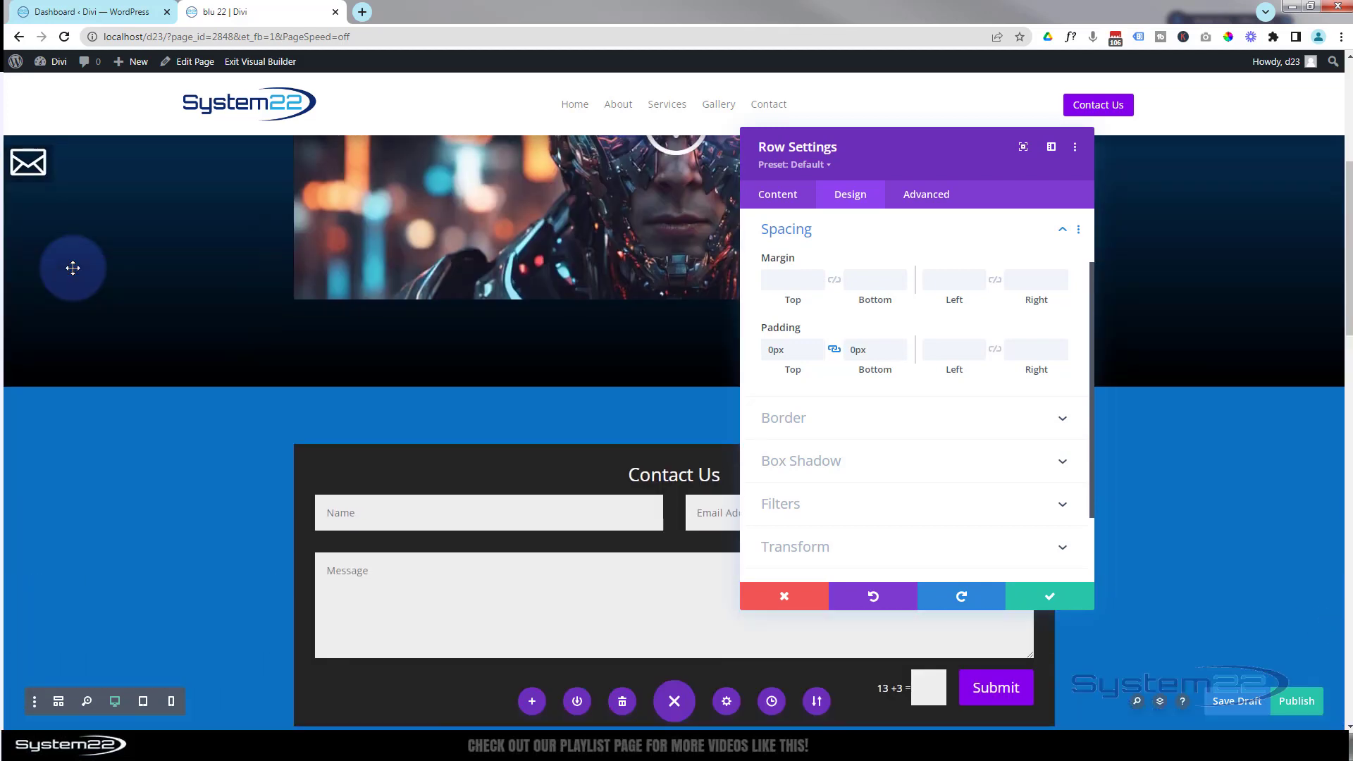
# Step: Give the fixed envelope row a horizontal offset of 3px from the page edge
pyautogui.click(930, 195)
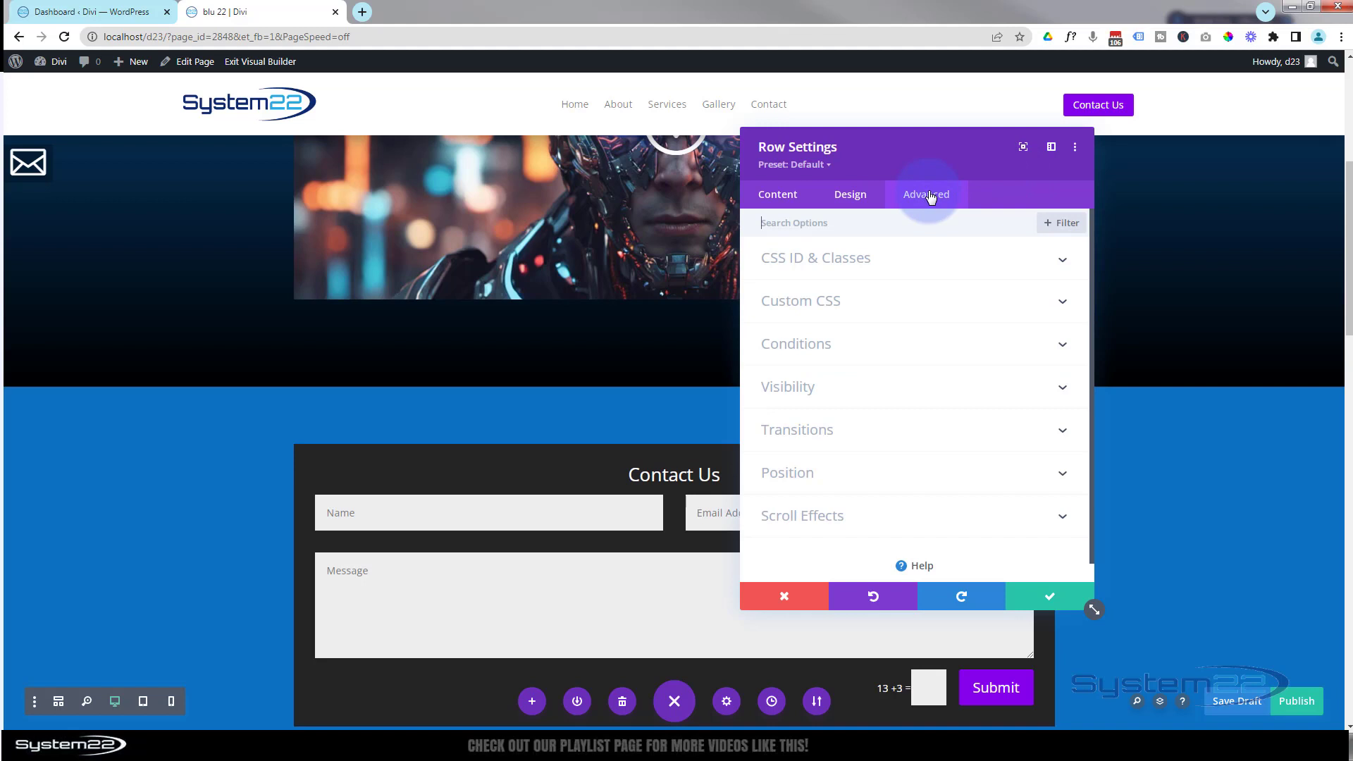
pyautogui.click(840, 472)
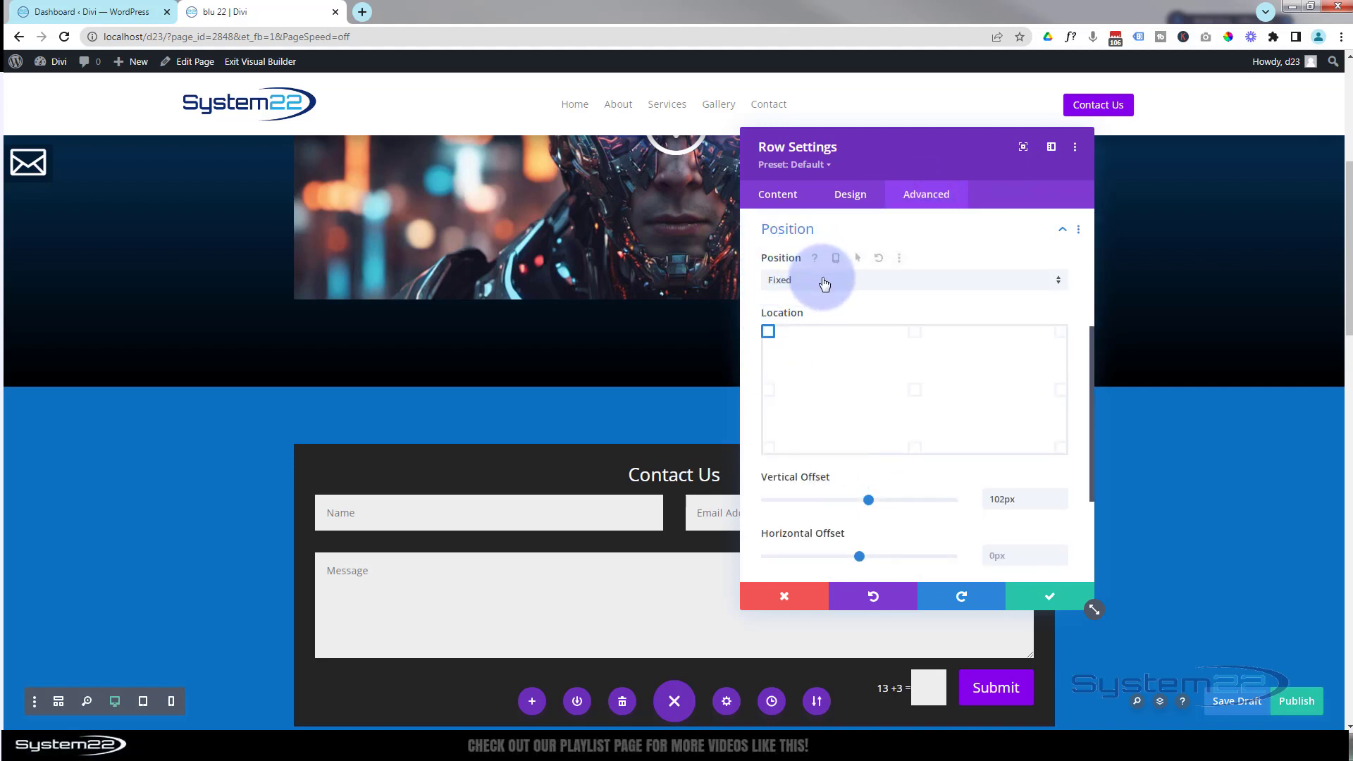
pyautogui.scroll(-1, 848, 362)
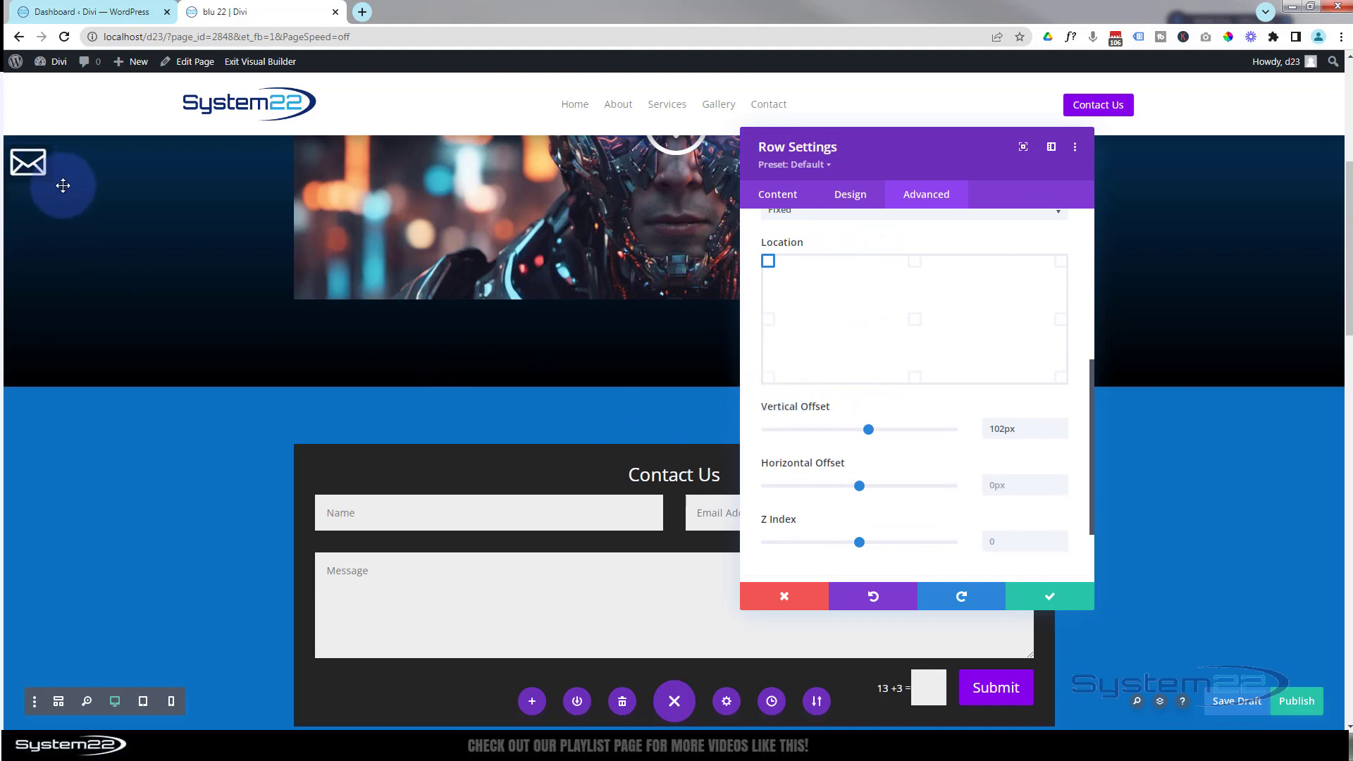
pyautogui.scroll(-3, 151, 279)
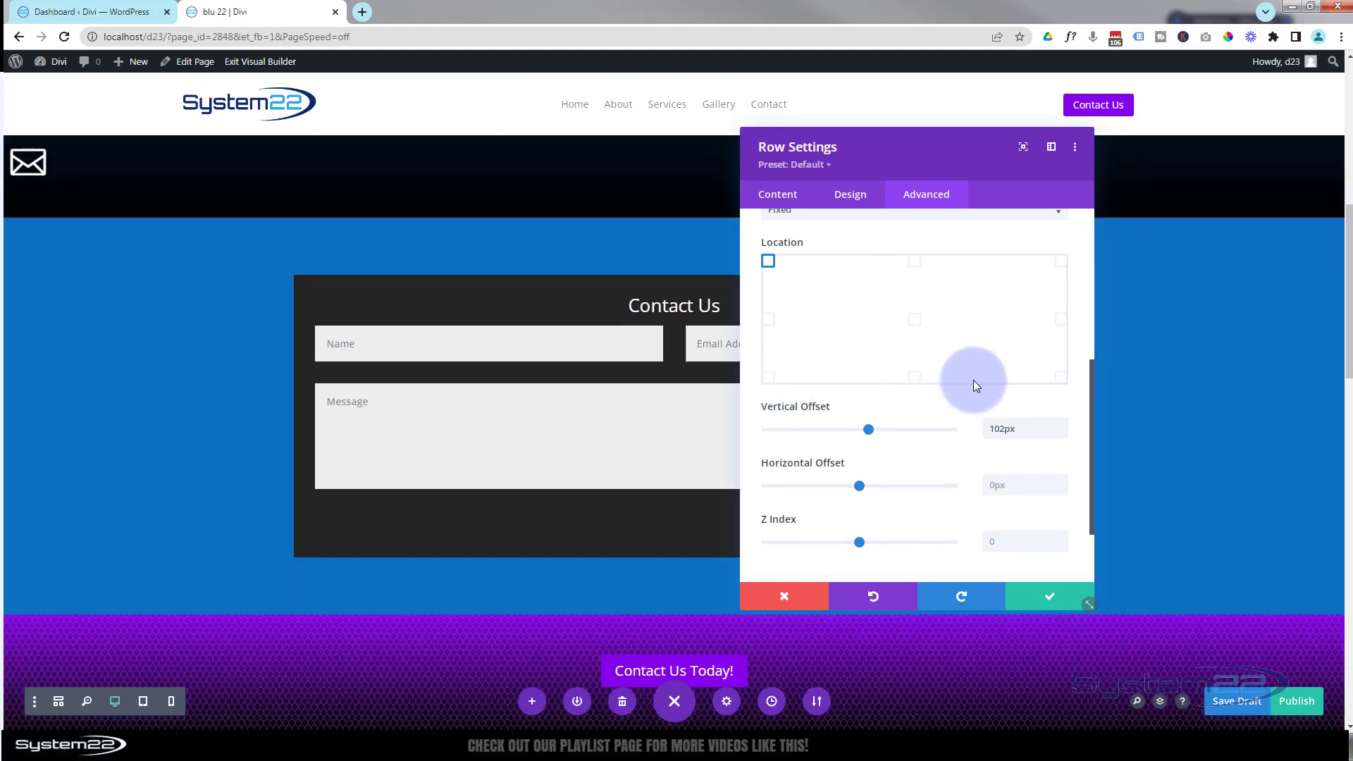
pyautogui.click(1059, 480)
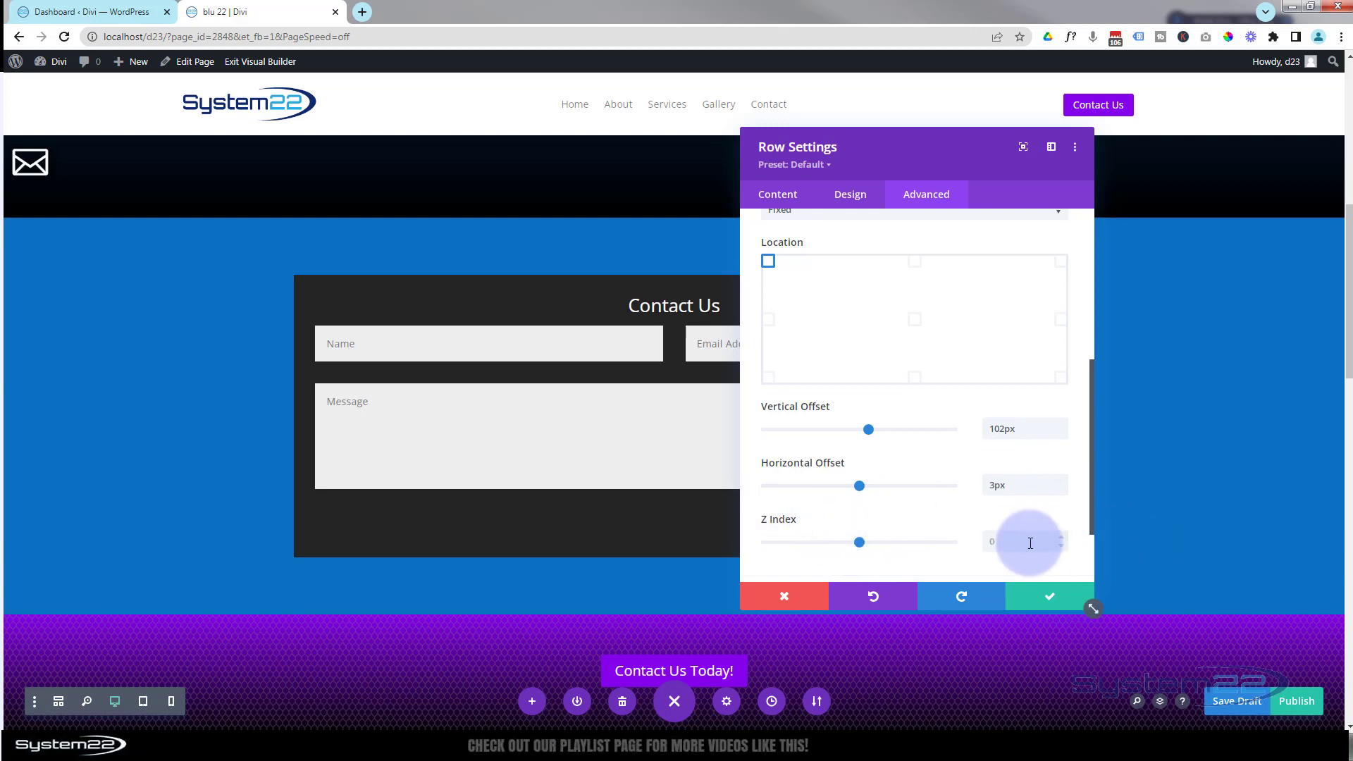
# Step: Set the envelope row's Z Index to 99999 so it stays above the other sections
pyautogui.scroll(-1, 371, 293)
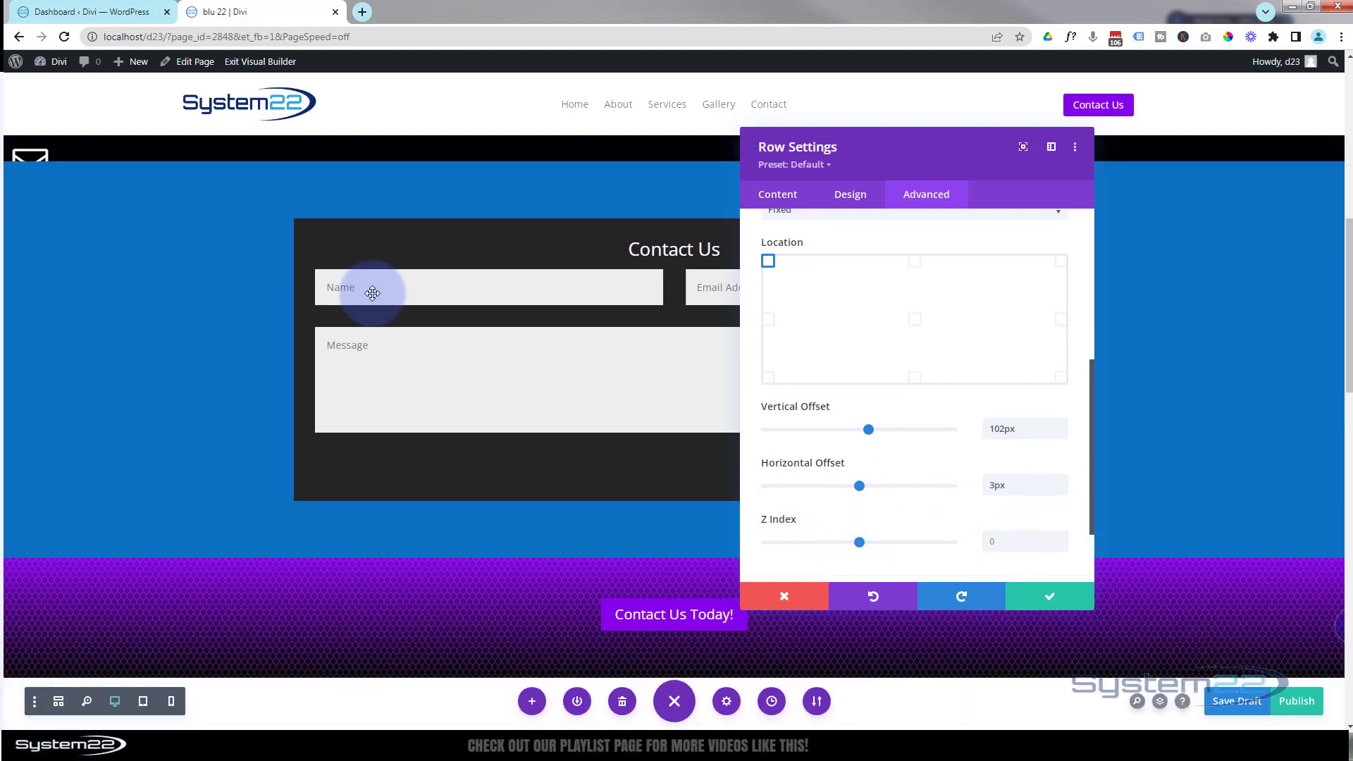
pyautogui.scroll(1, 375, 294)
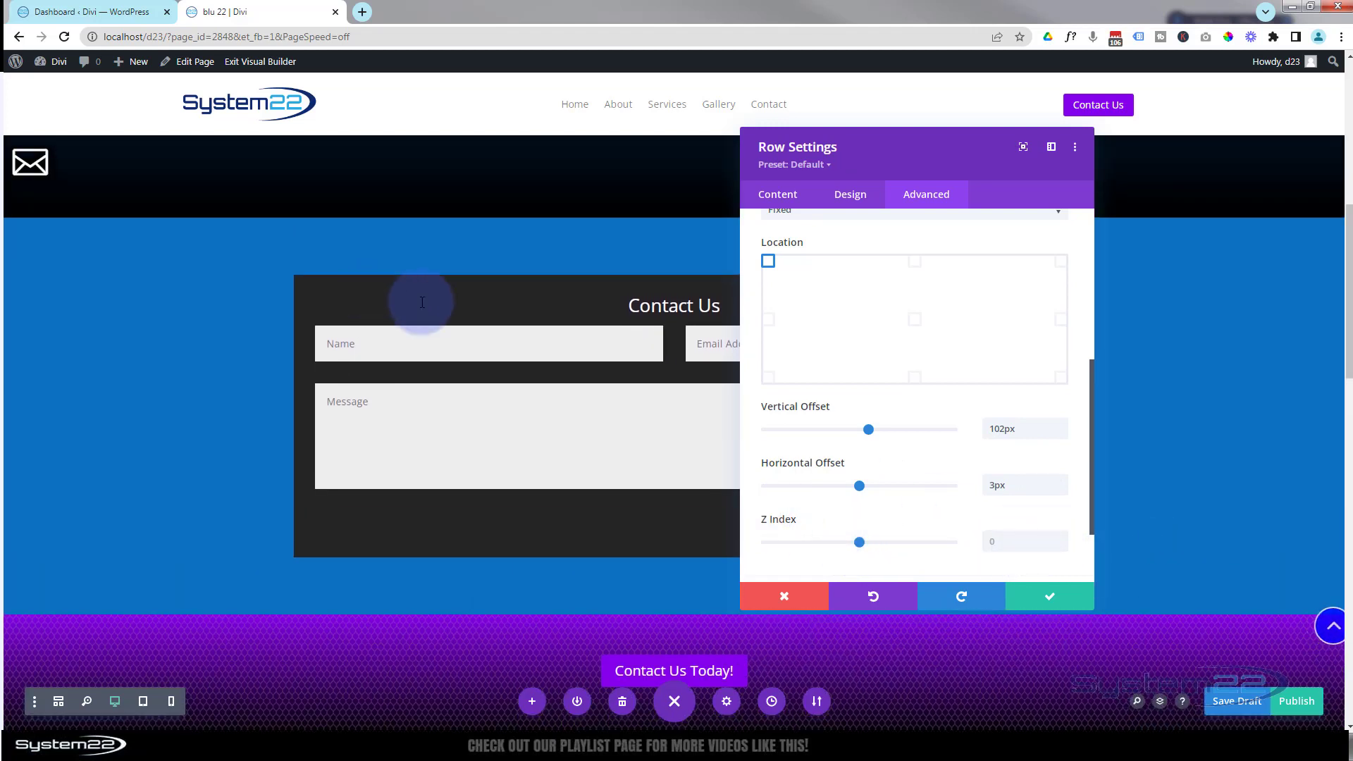
pyautogui.click(1002, 532)
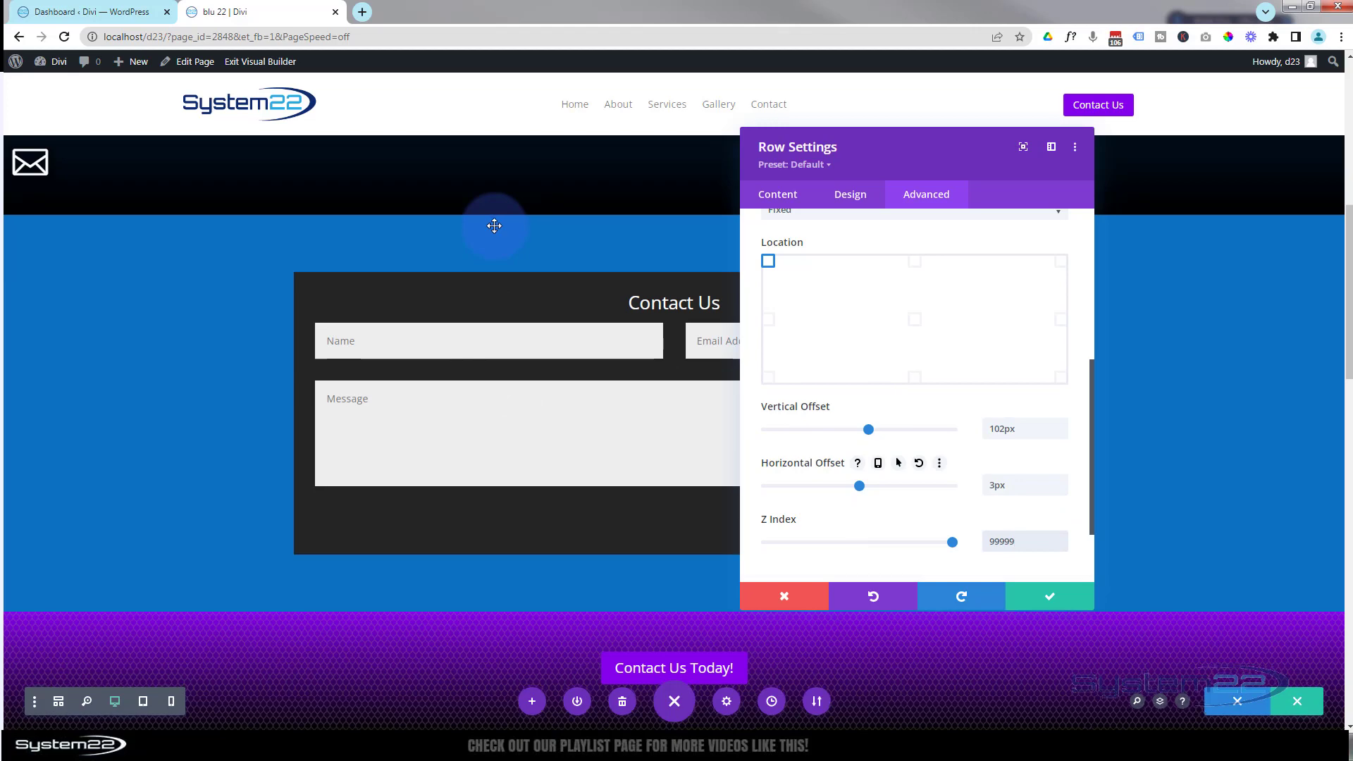
# Step: Check the envelope icon's layering over the page sections and save the row settings
pyautogui.scroll(-2, 494, 225)
pyautogui.scroll(-5, 494, 226)
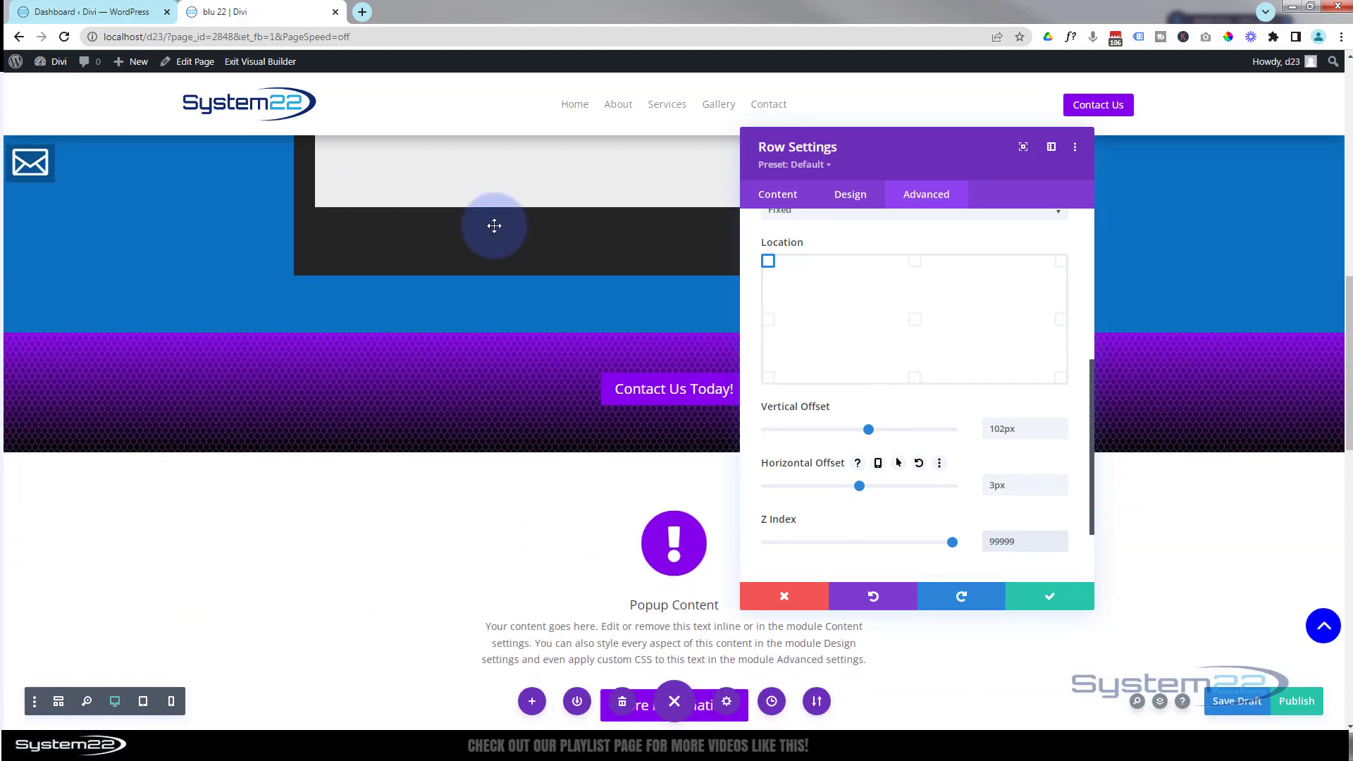
pyautogui.scroll(-3, 494, 226)
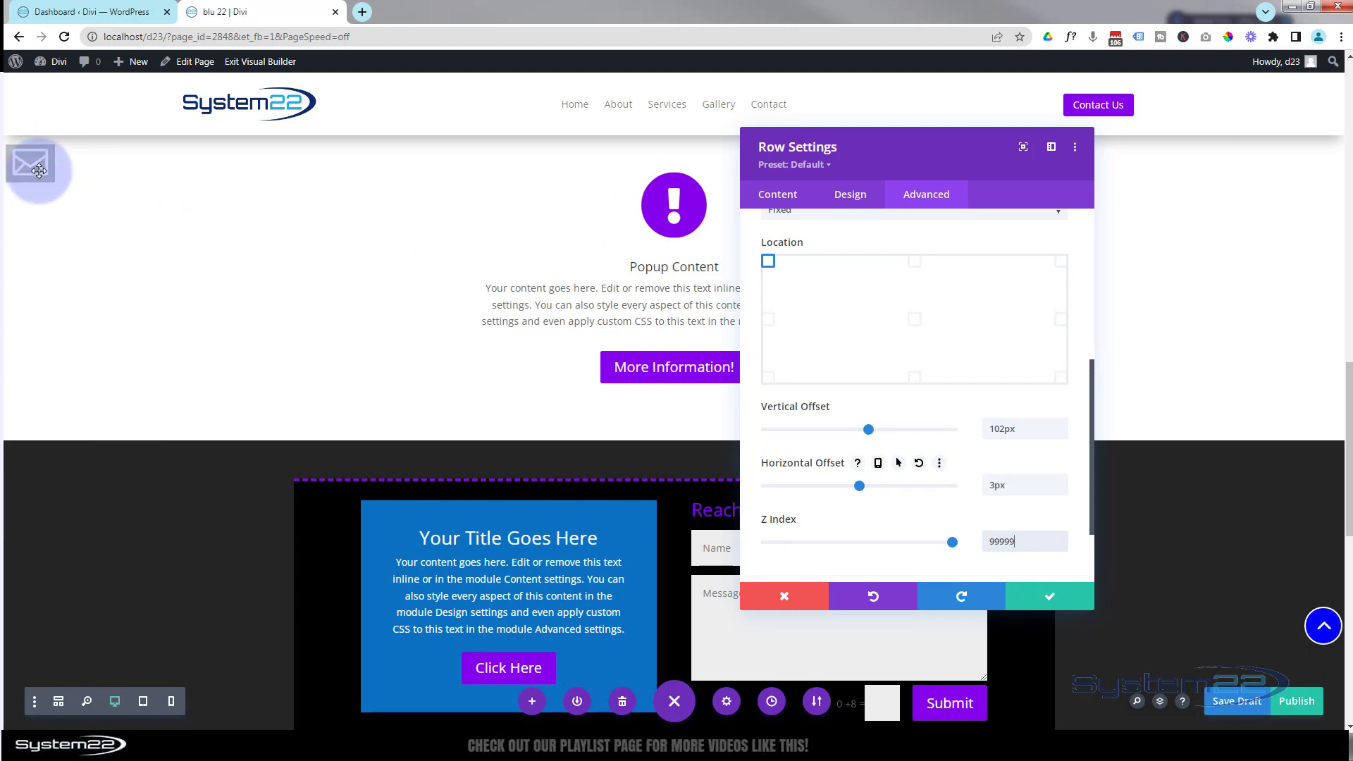
pyautogui.scroll(-4, 156, 241)
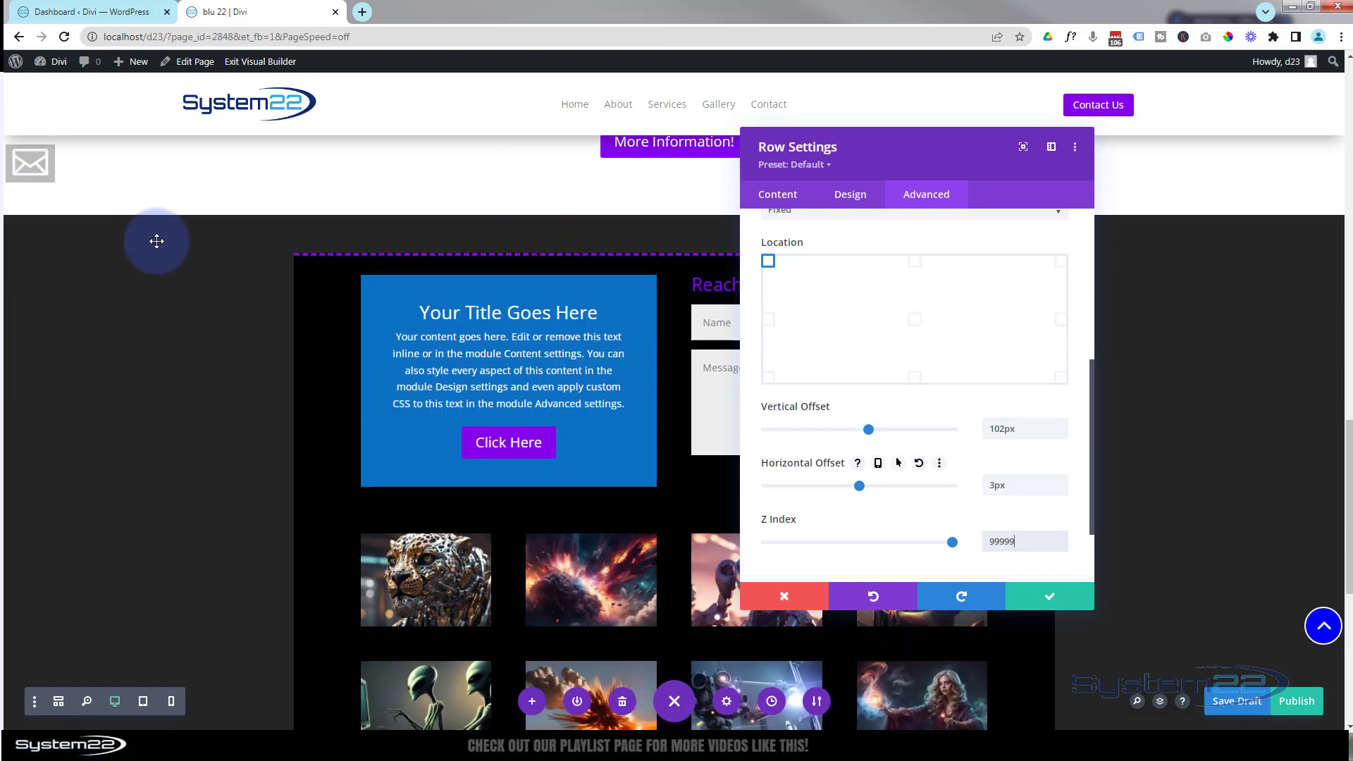
pyautogui.scroll(10, 157, 241)
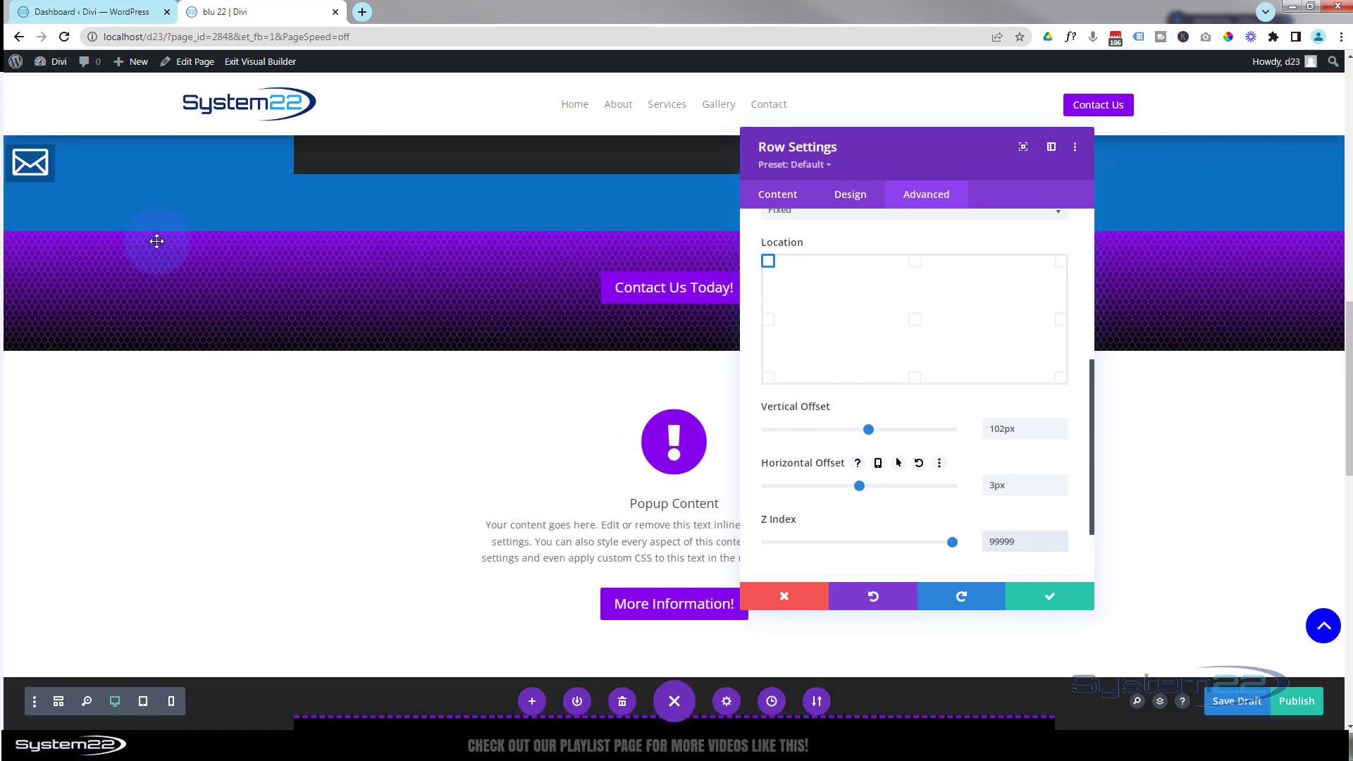
pyautogui.scroll(7, 158, 241)
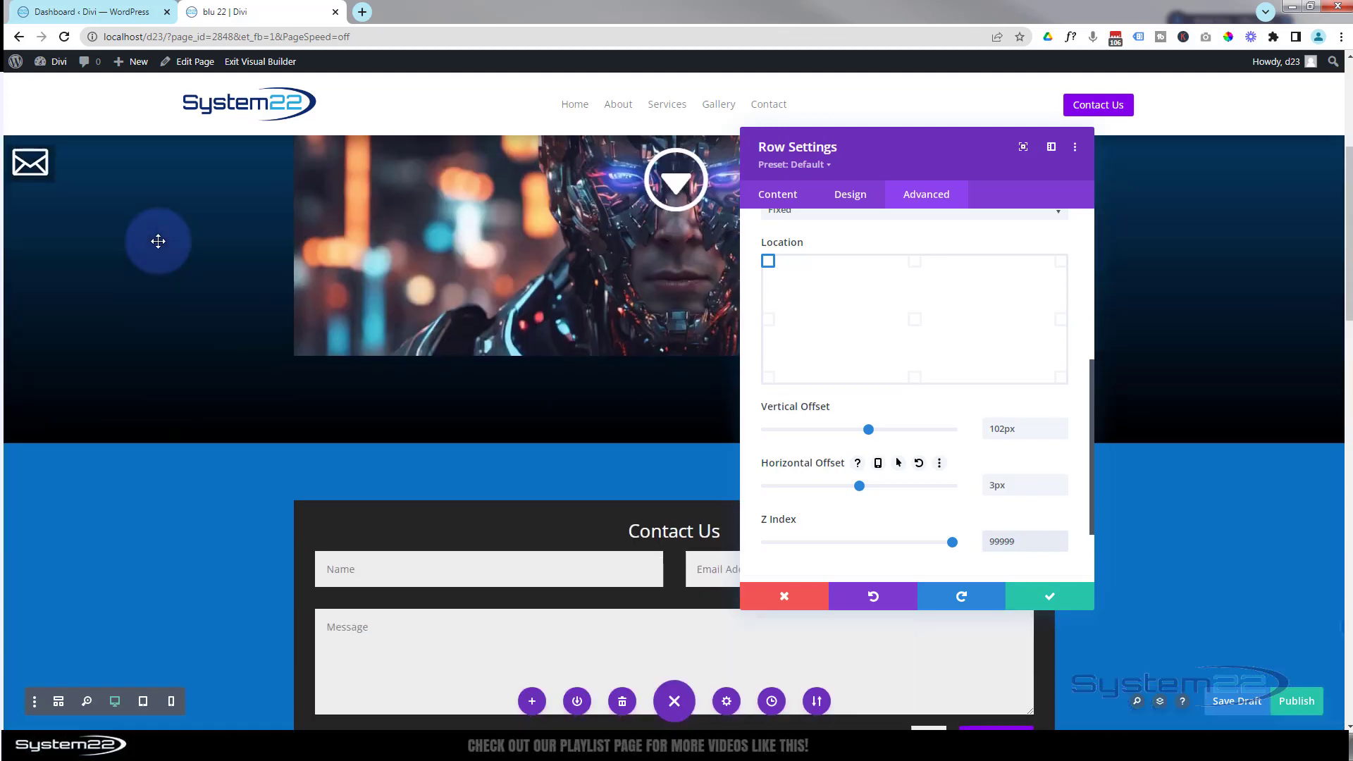
pyautogui.scroll(3, 158, 241)
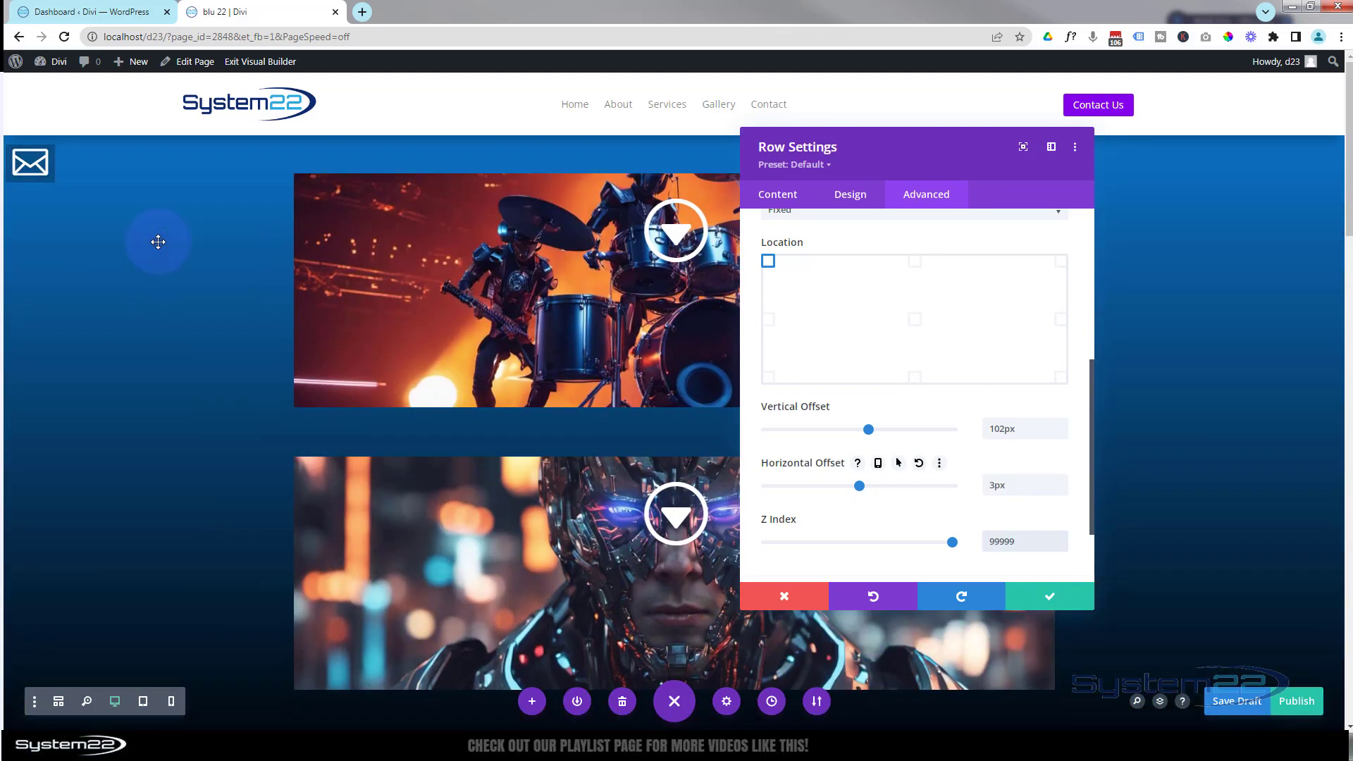
pyautogui.click(1053, 596)
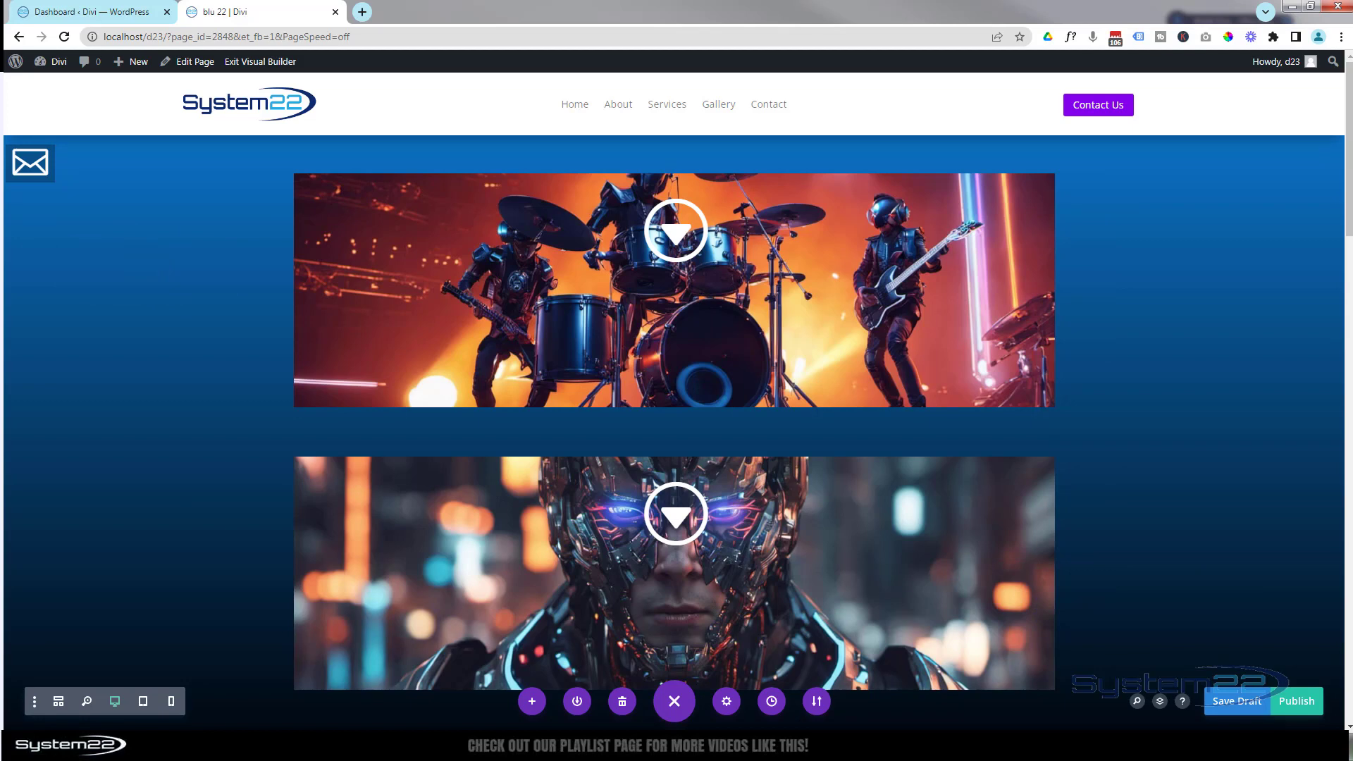
# Step: Open the Elegant Themes article on opening Divi modules in a lightbox and select its complete Custom CSS code
pyautogui.moveTo(646, 2); pyautogui.dragTo(412, 14)
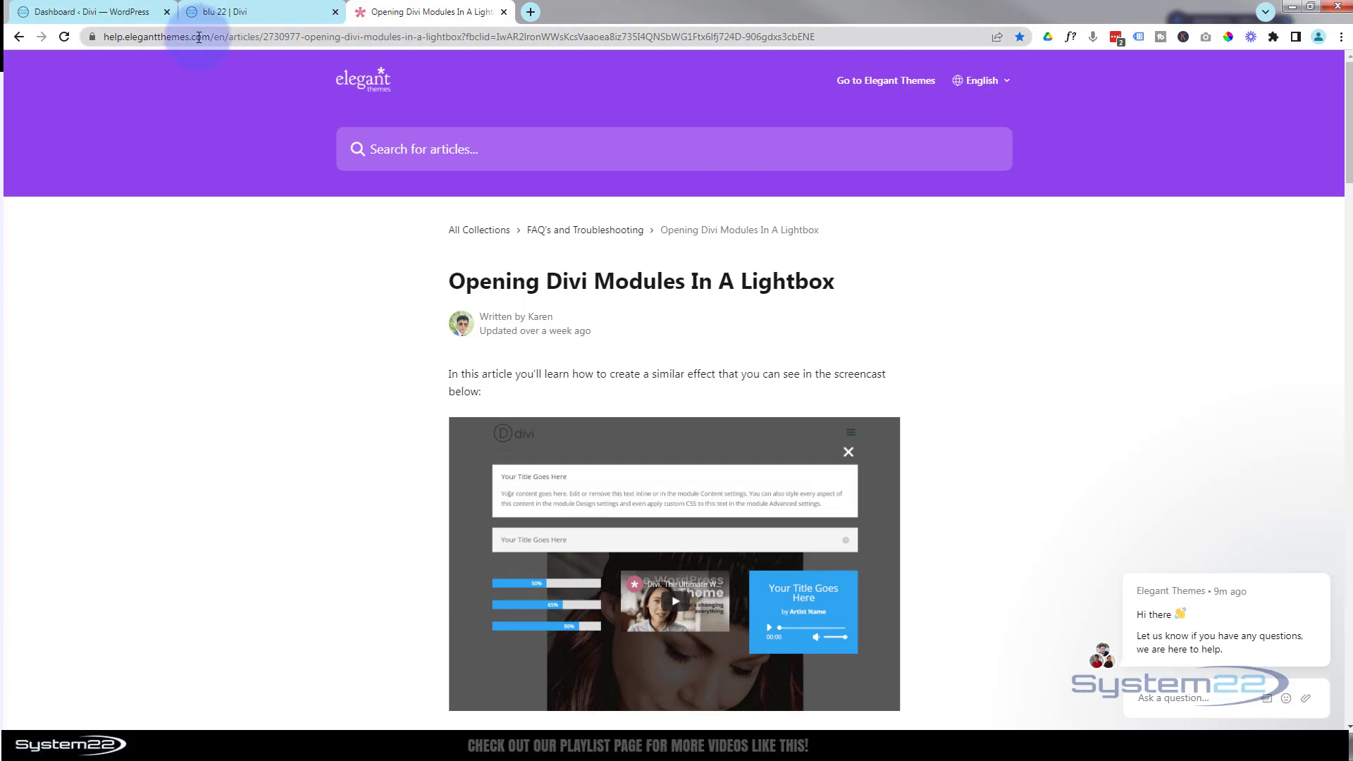
pyautogui.click(169, 36)
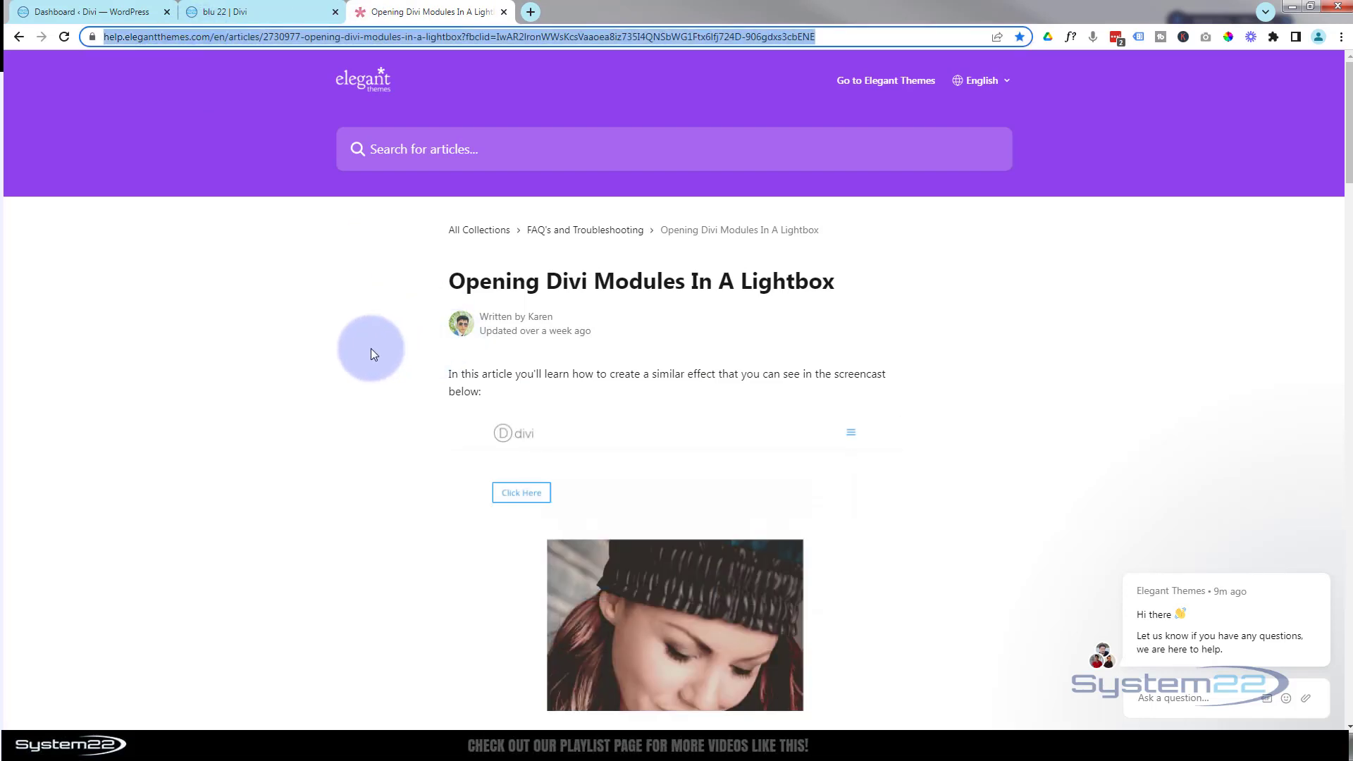
pyautogui.scroll(-3, 372, 349)
pyautogui.scroll(-15, 371, 348)
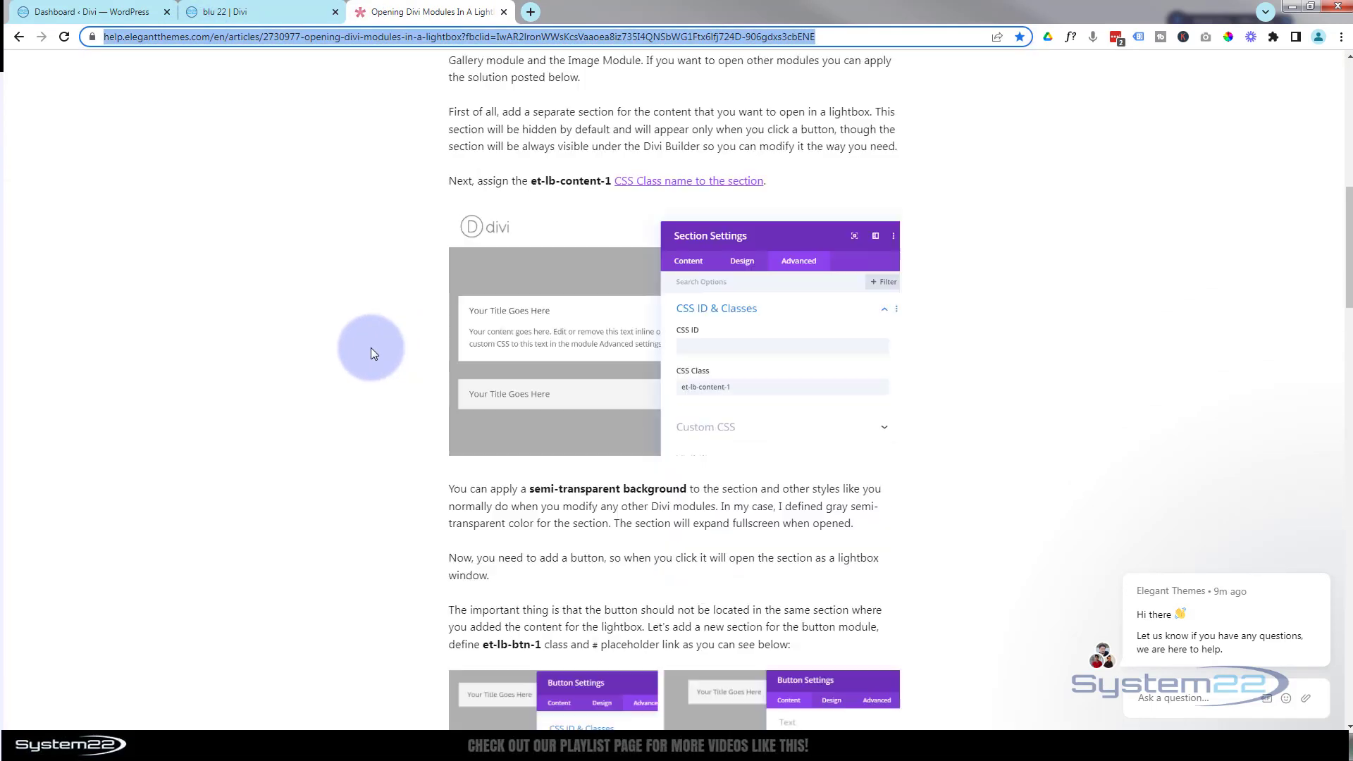
pyautogui.scroll(-2, 371, 348)
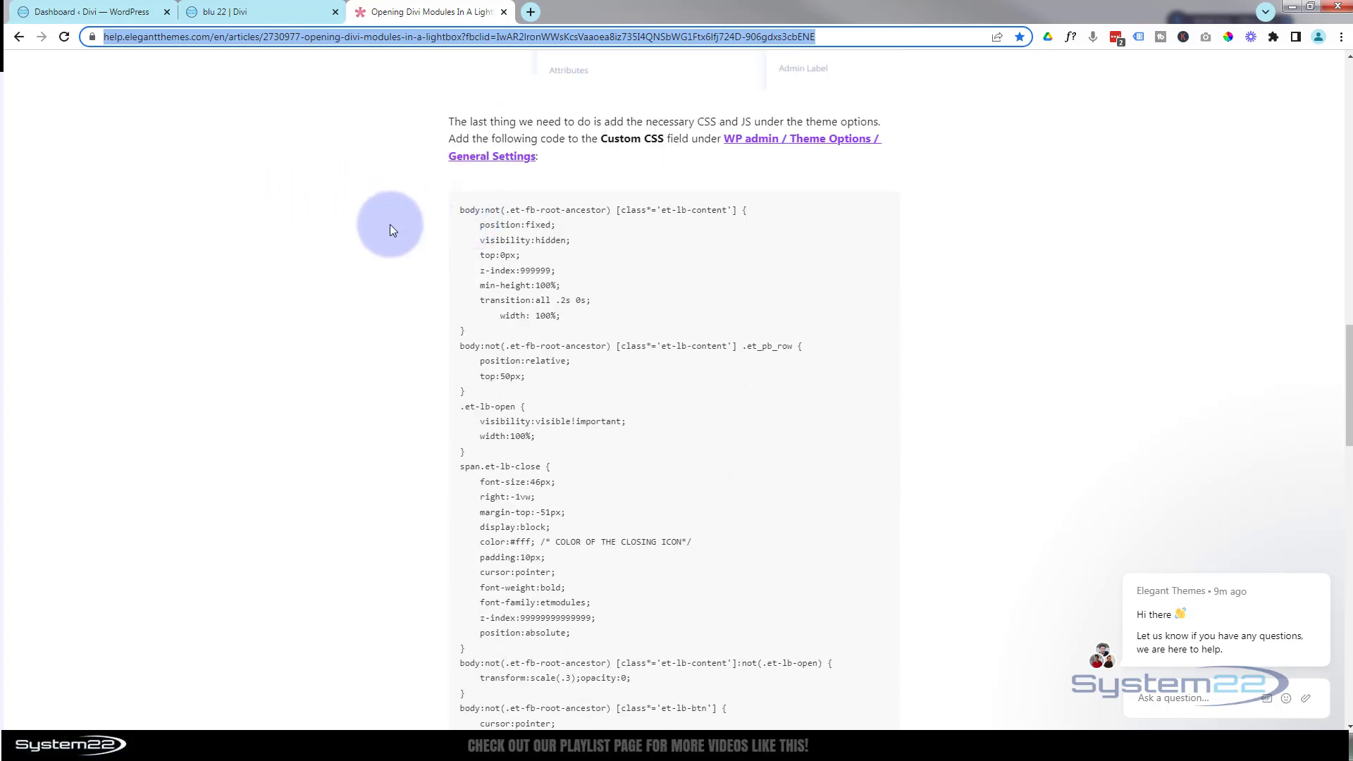
pyautogui.scroll(-1, 392, 224)
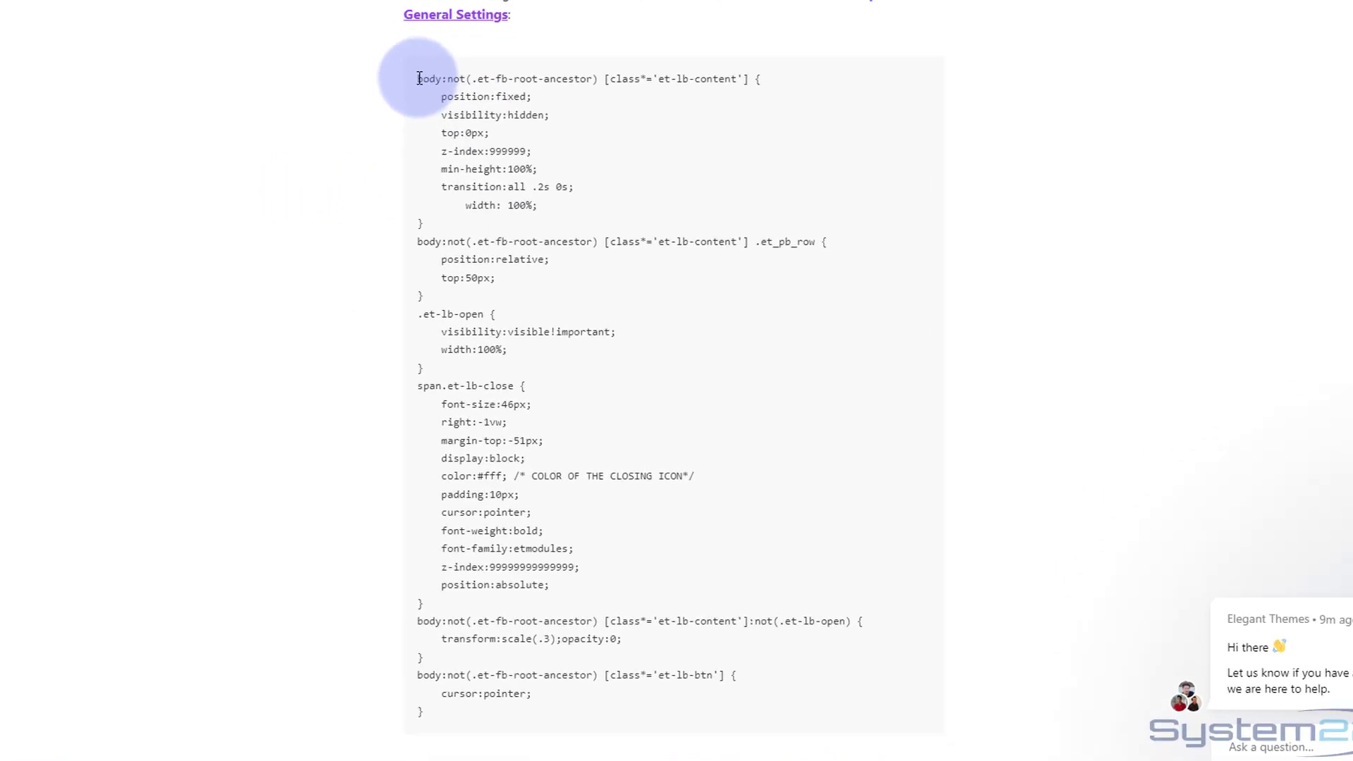
pyautogui.moveTo(419, 77); pyautogui.dragTo(405, 747)
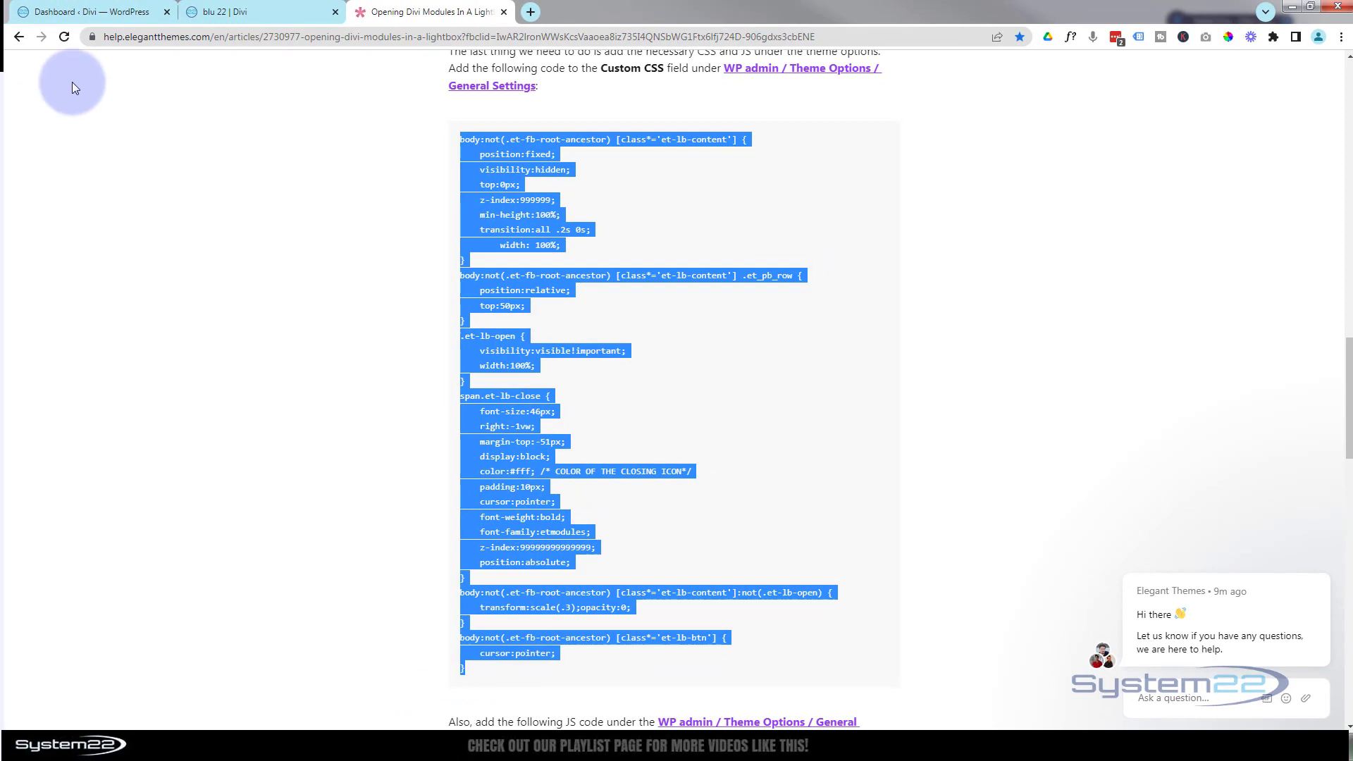
# Step: Go to the Custom CSS field in Divi's Theme Options and insert two blank lines above the existing code
pyautogui.click(68, 12)
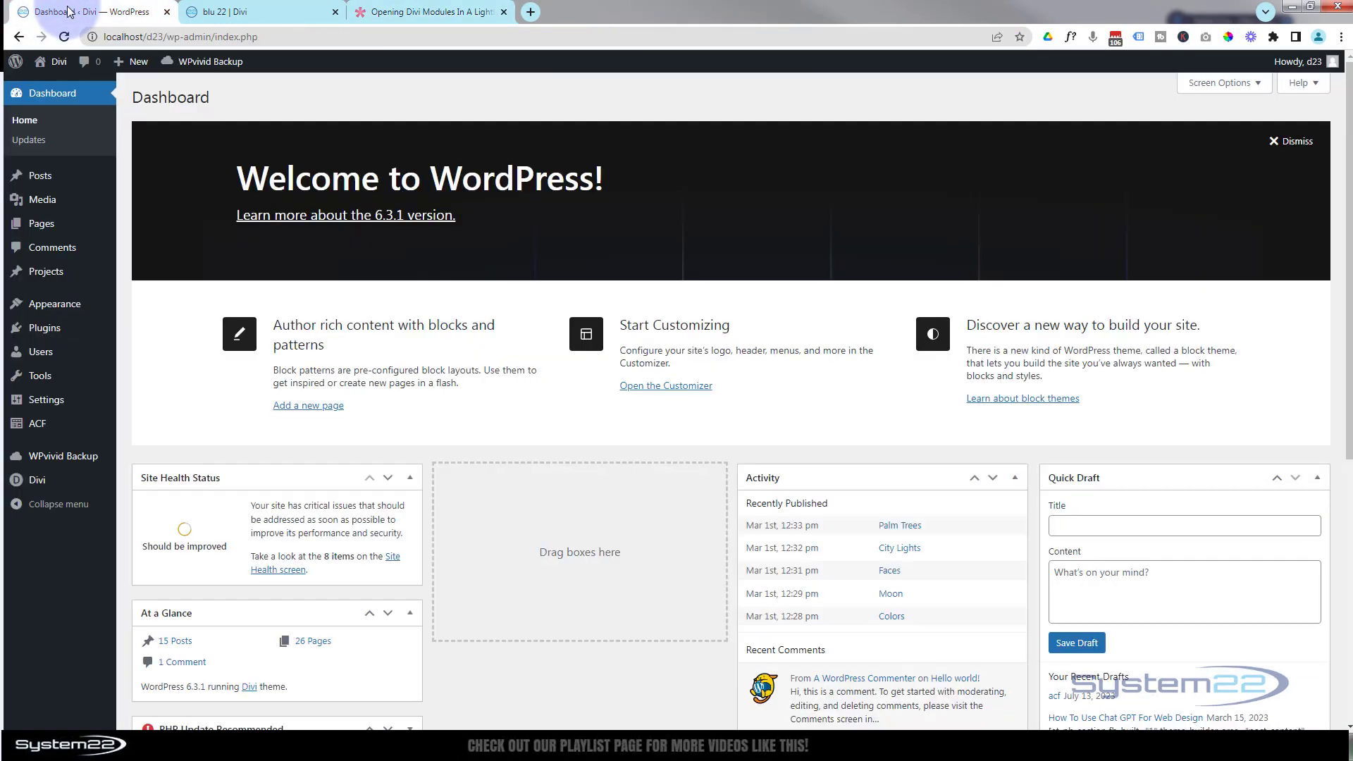
pyautogui.moveTo(37, 482)
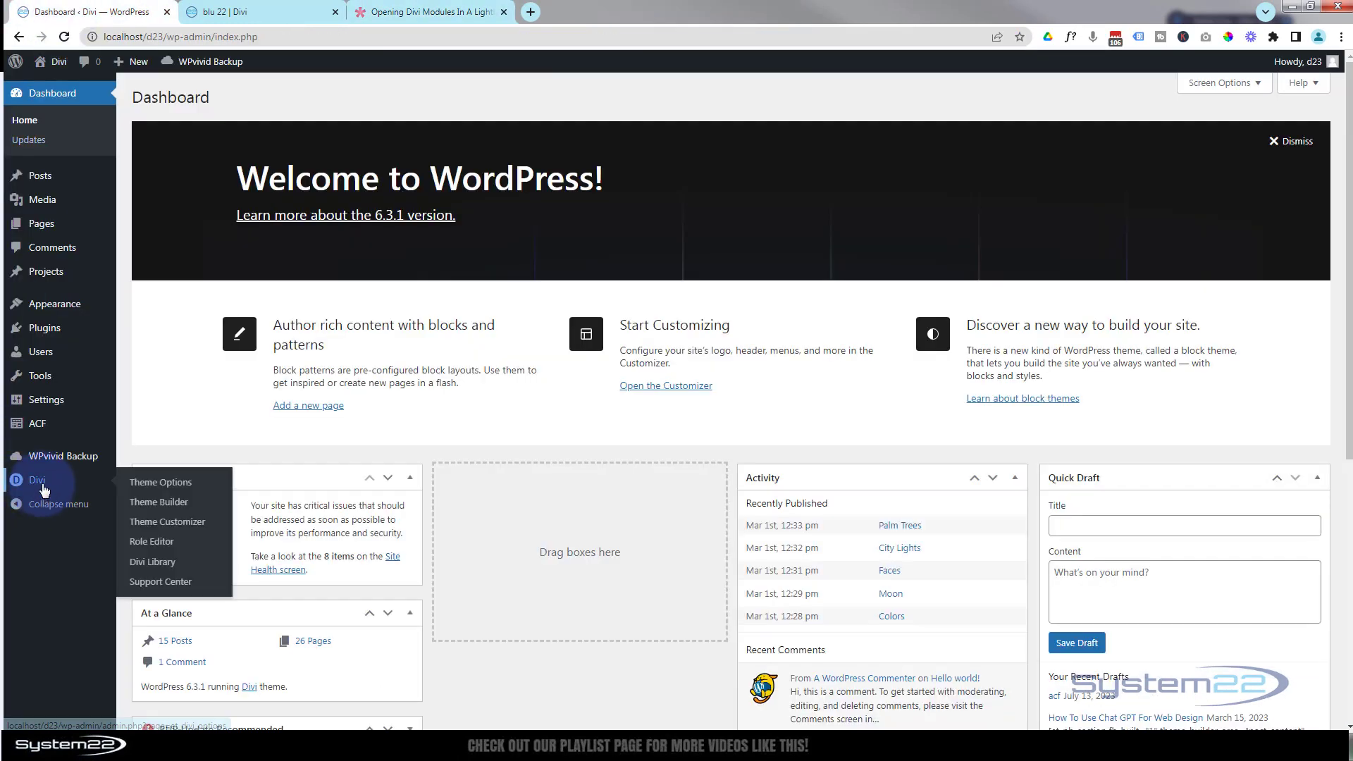
pyautogui.click(166, 485)
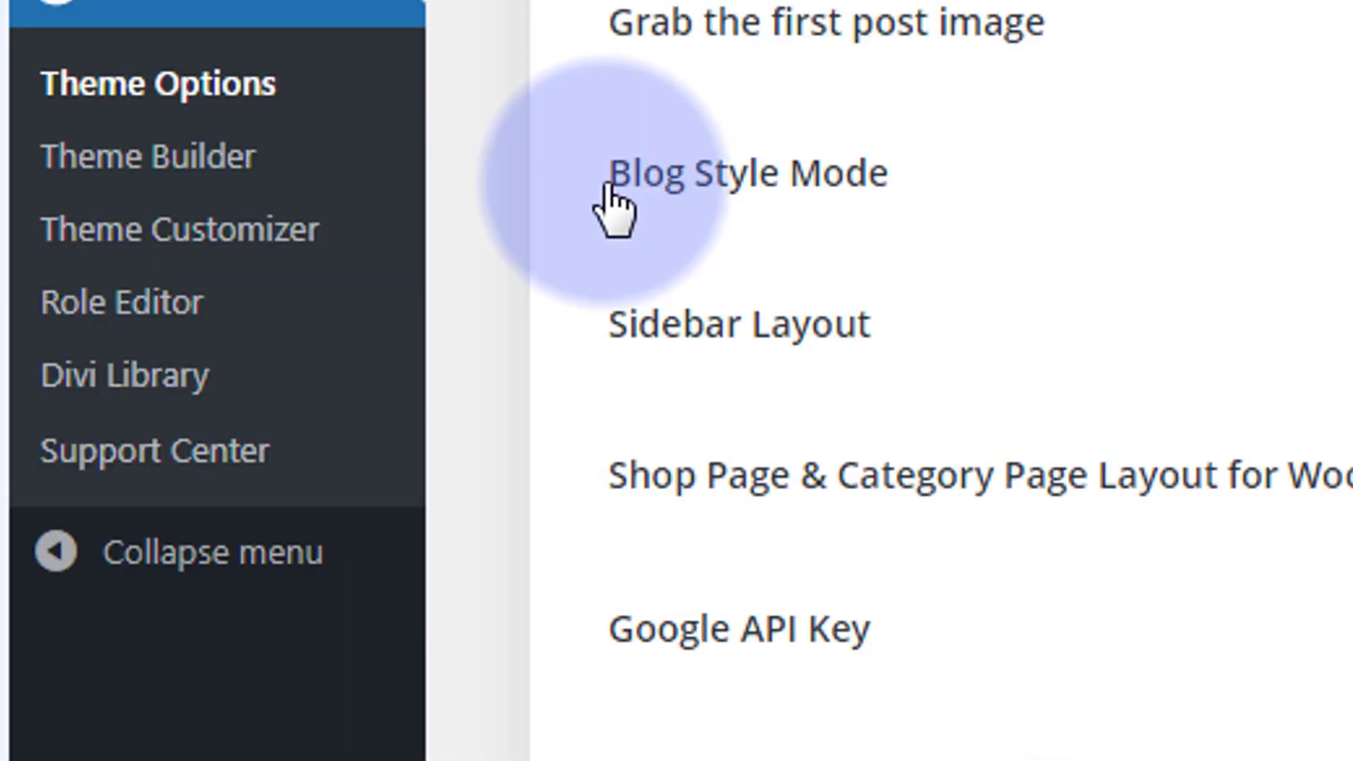
pyautogui.scroll(-15, 291, 291)
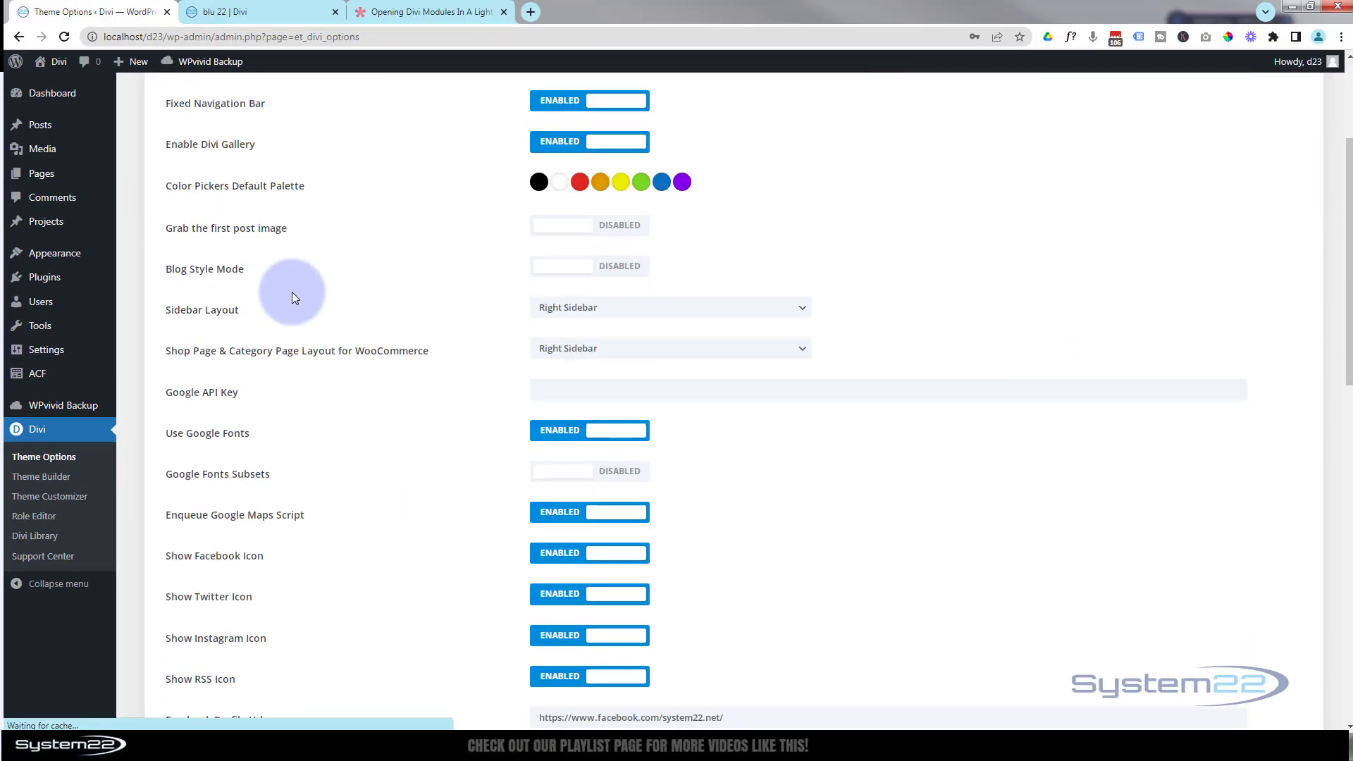
pyautogui.scroll(-3, 292, 291)
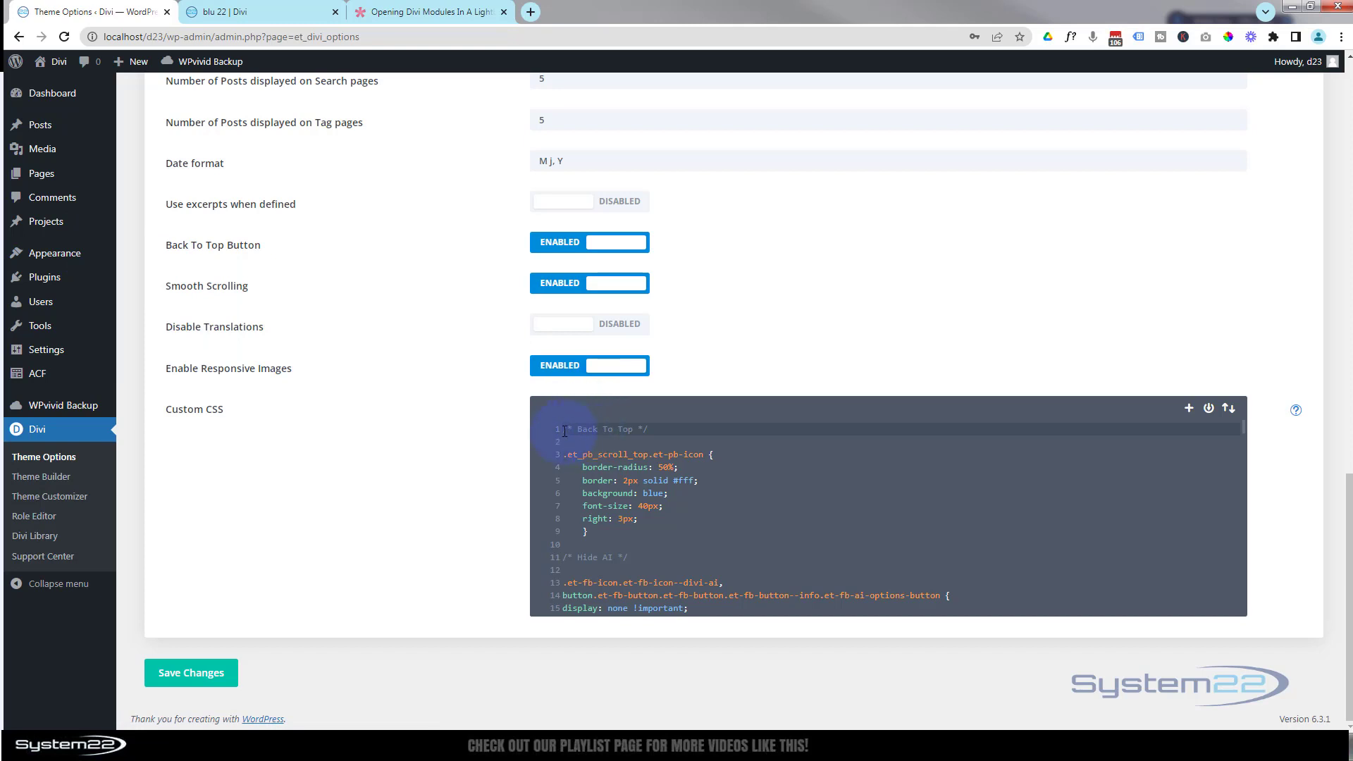
pyautogui.press('Return')
pyautogui.press('Return')
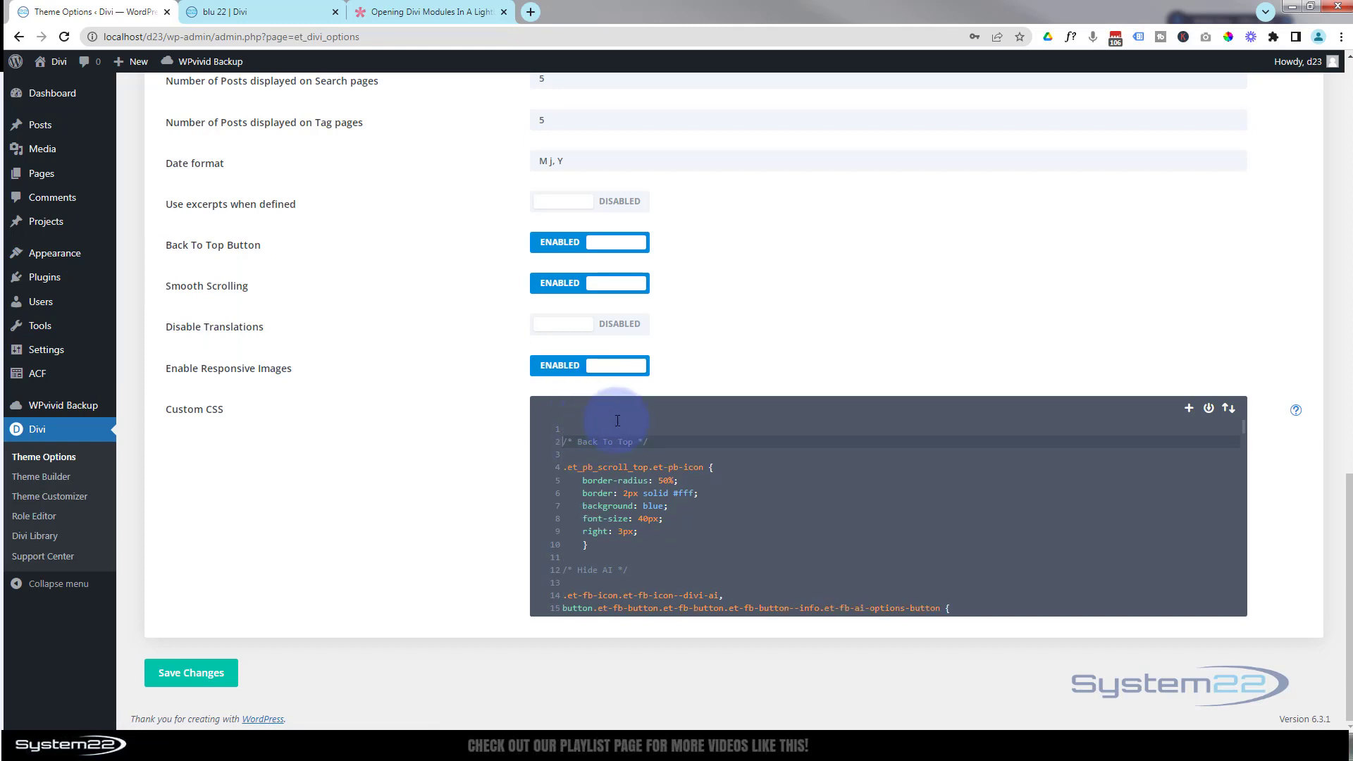
pyautogui.click(574, 429)
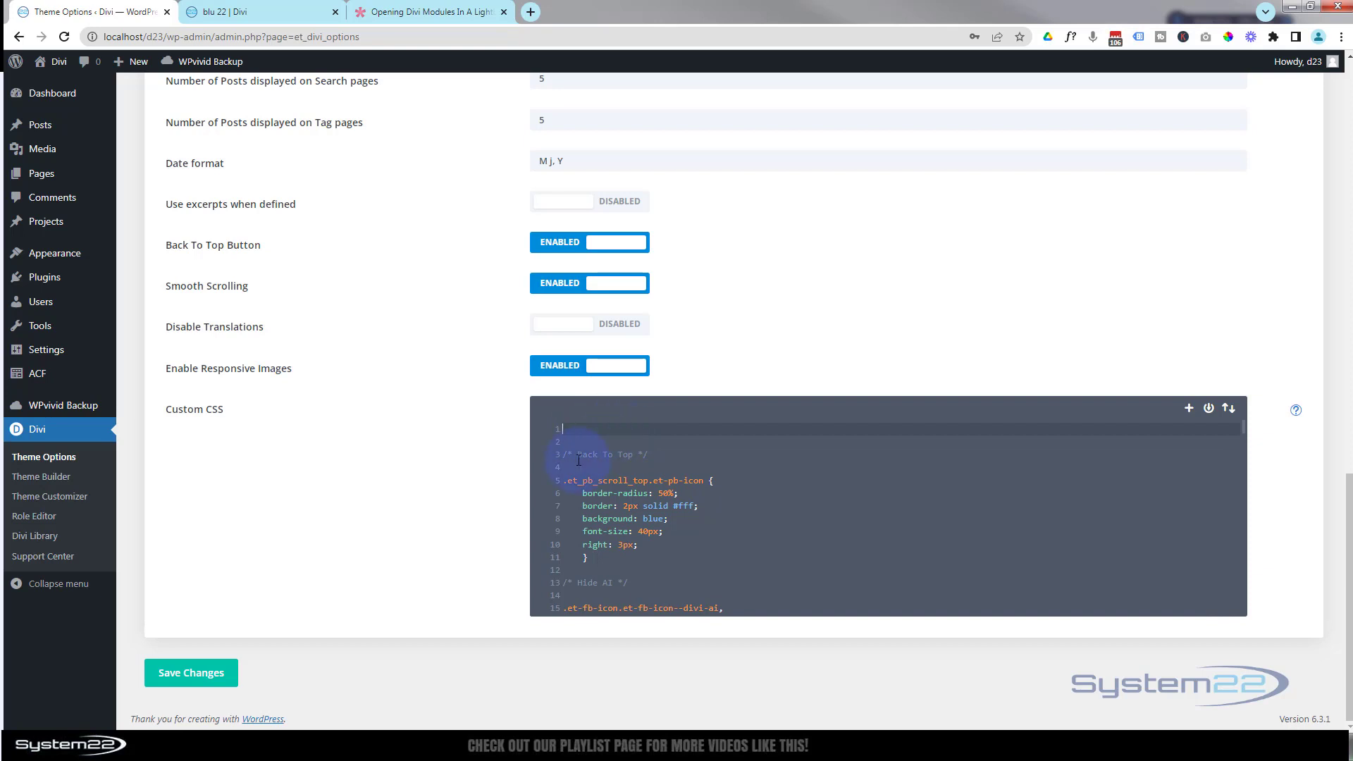
# Step: Locate the existing Popup Section code in the Custom CSS and save the theme options
pyautogui.scroll(-15, 673, 480)
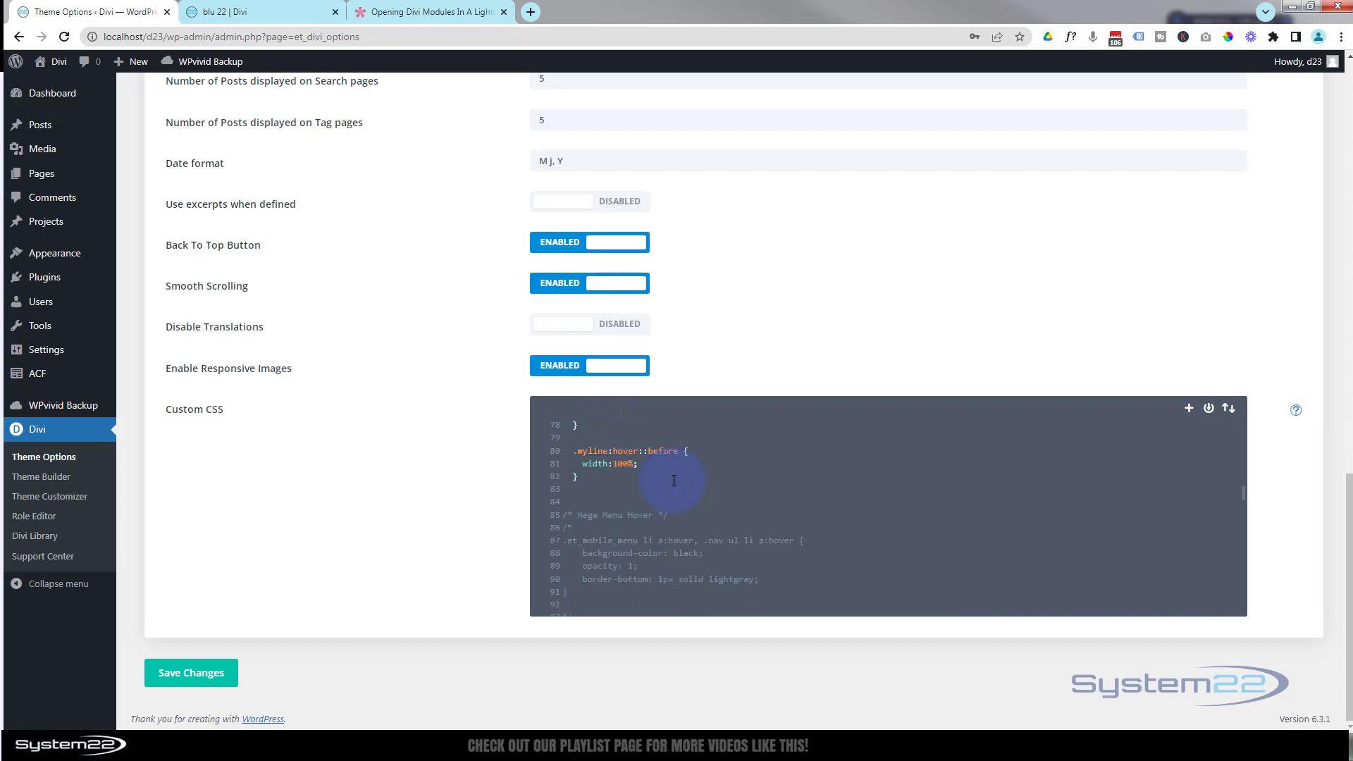
pyautogui.scroll(-10, 673, 481)
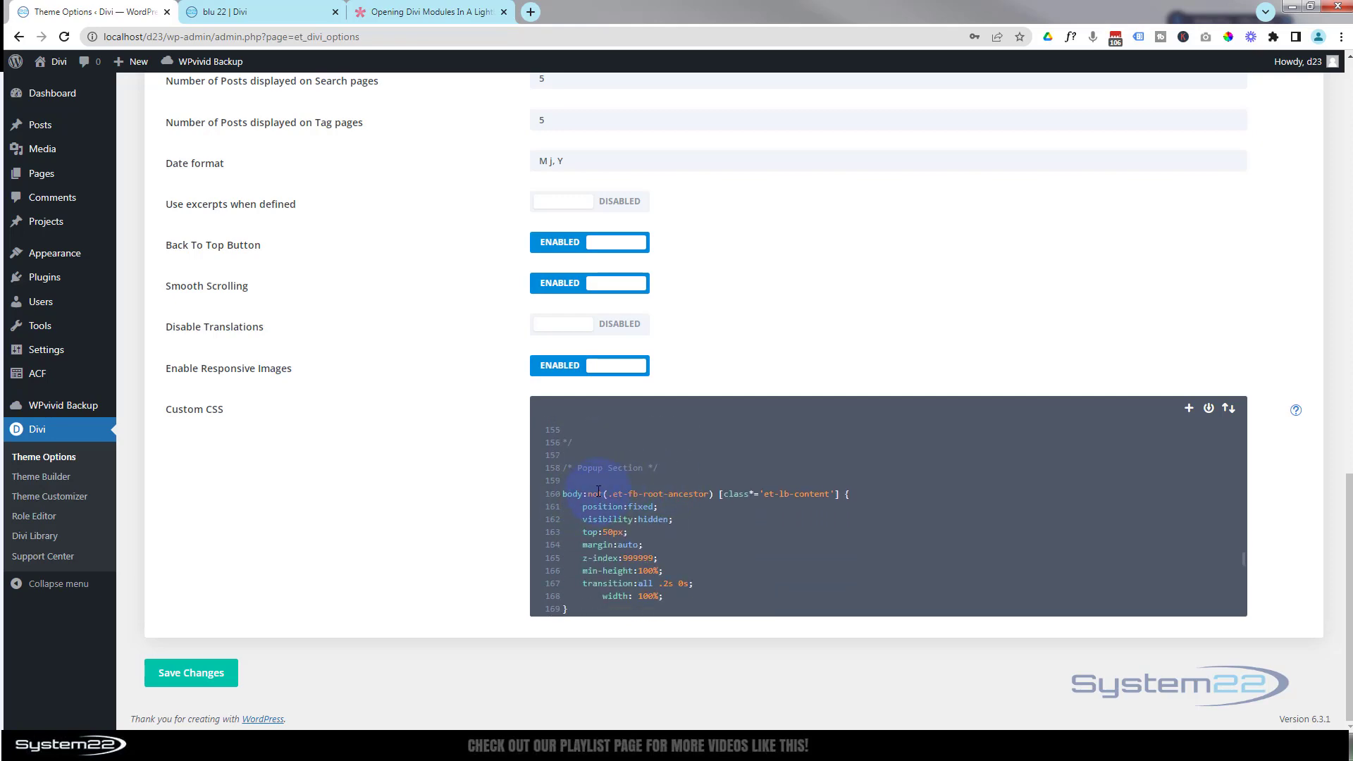
pyautogui.scroll(-2, 598, 491)
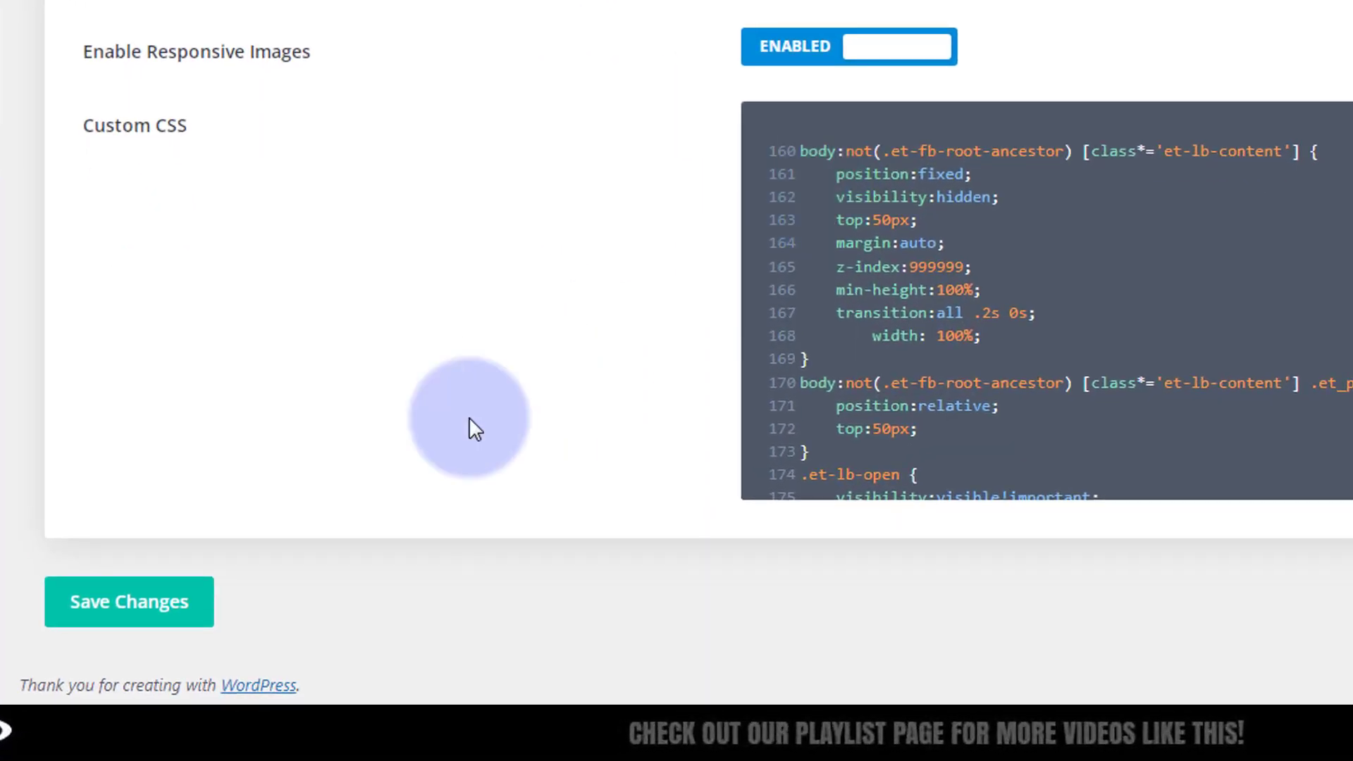
pyautogui.click(114, 612)
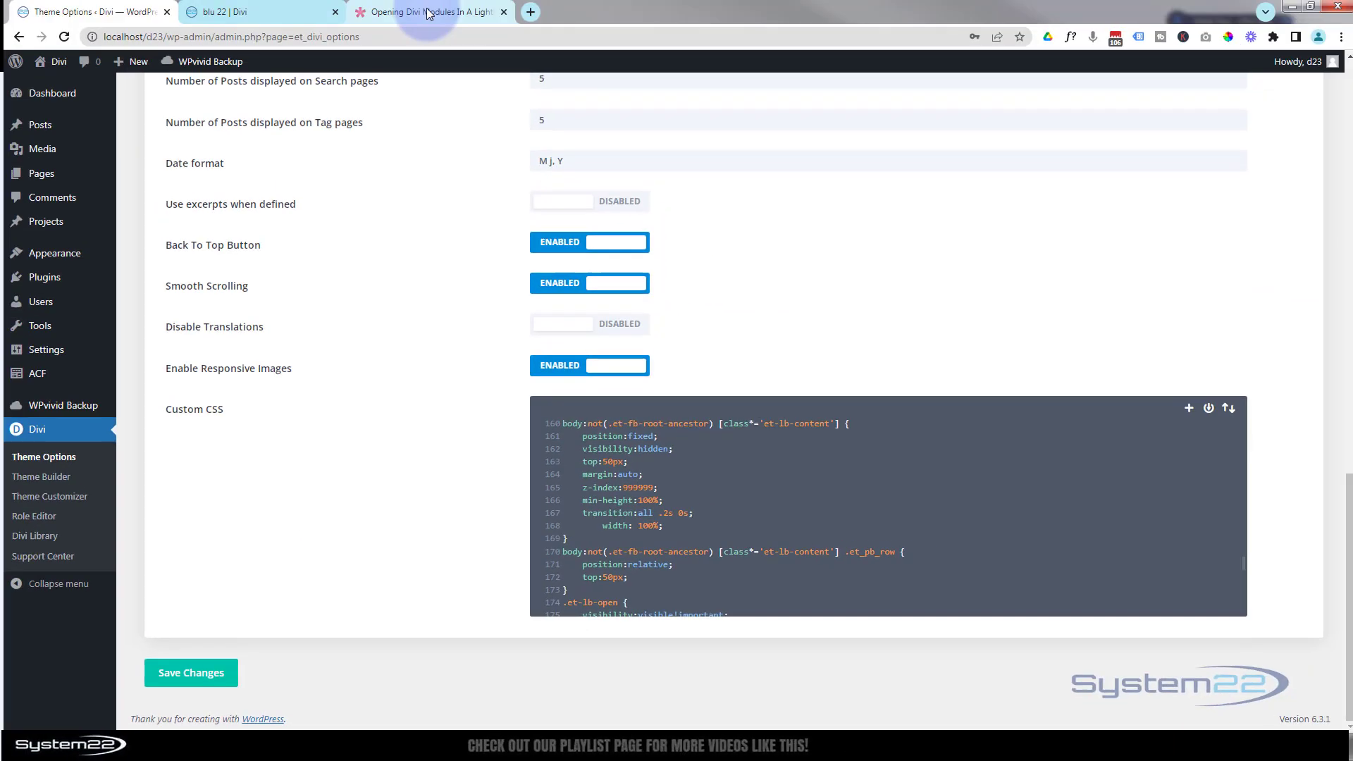
# Step: Return to the lightbox article and select the whole JavaScript block, including its script tags
pyautogui.click(430, 11)
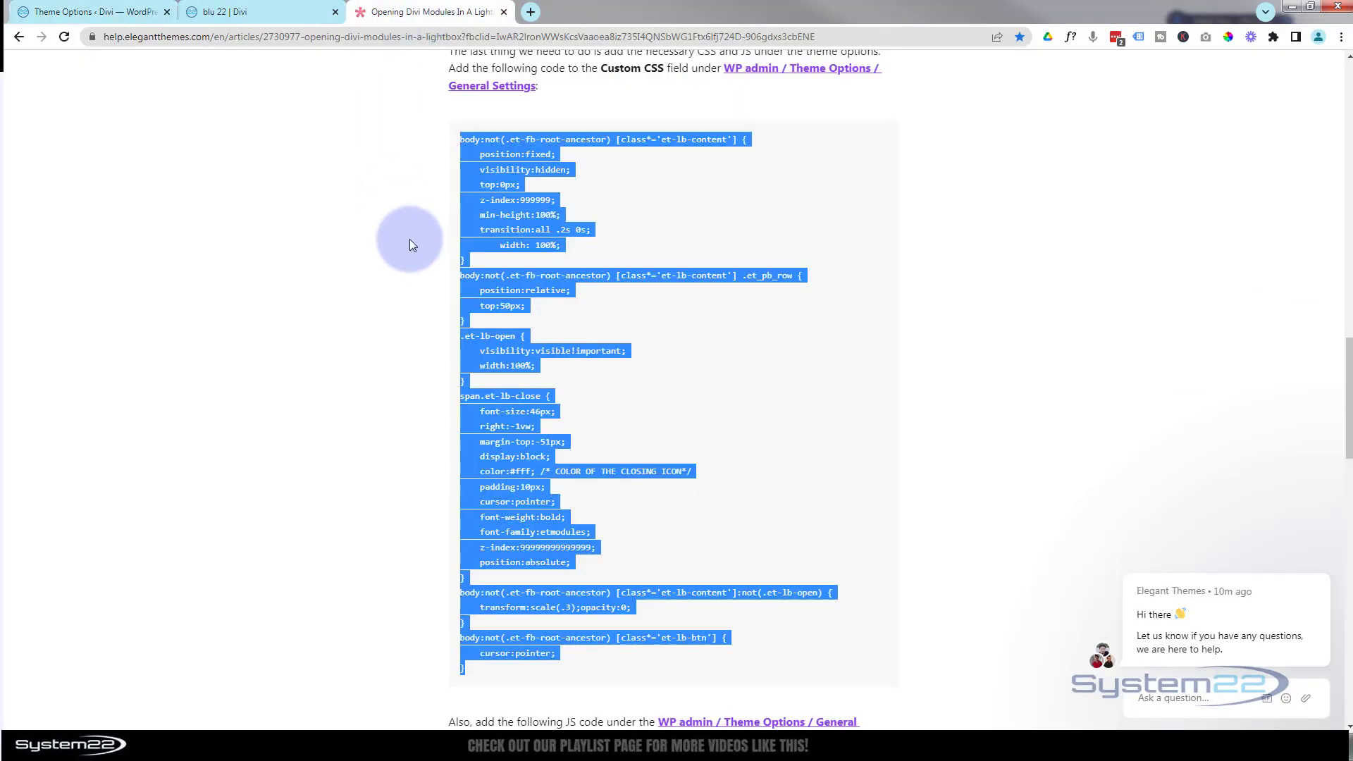
pyautogui.scroll(-9, 416, 241)
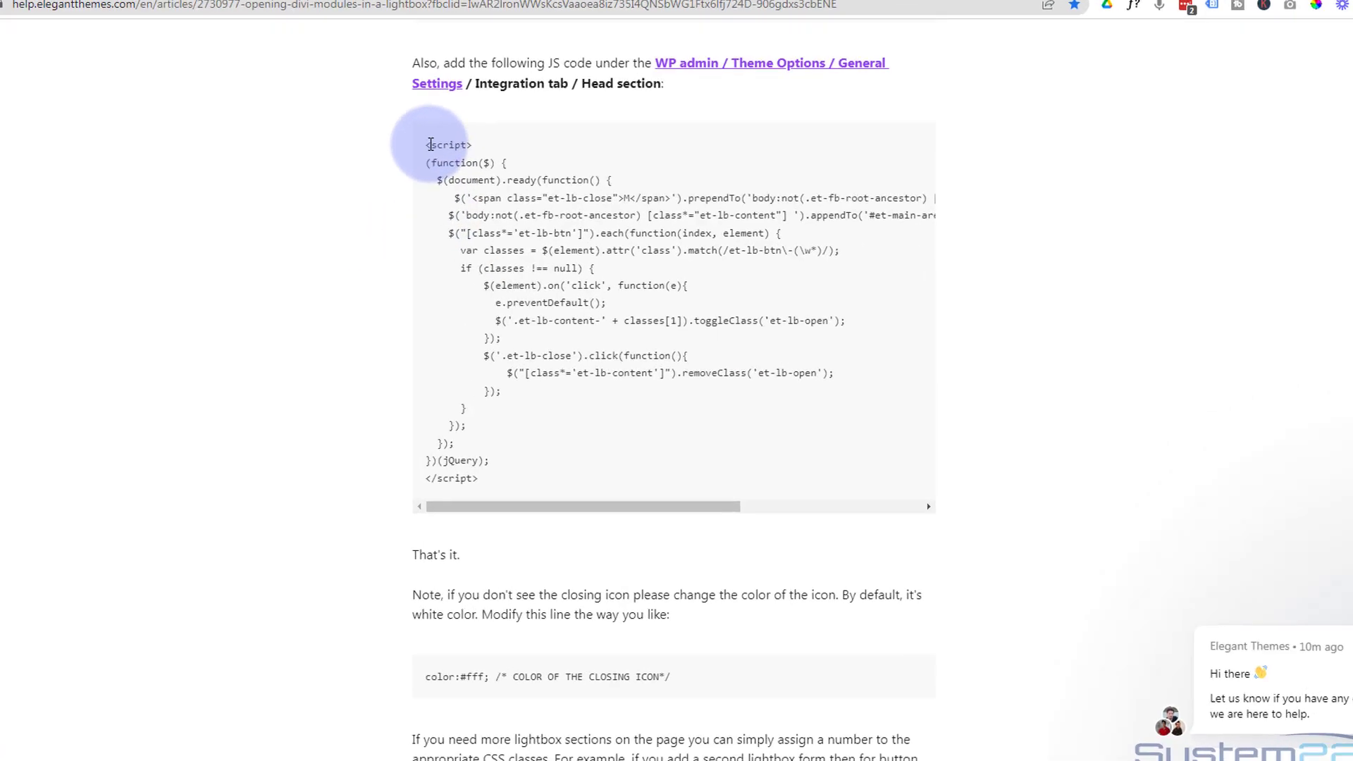
pyautogui.moveTo(427, 145); pyautogui.dragTo(489, 224)
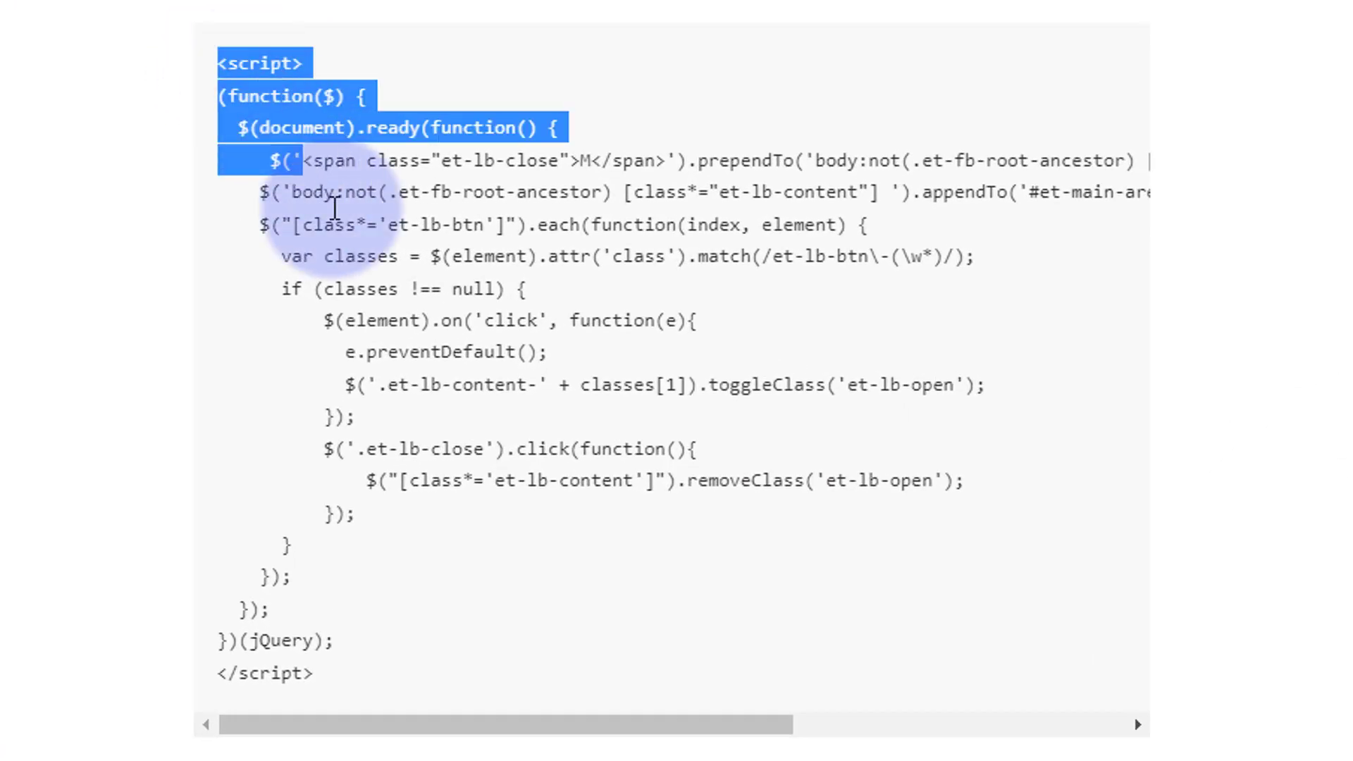
pyautogui.moveTo(335, 208); pyautogui.dragTo(430, 667)
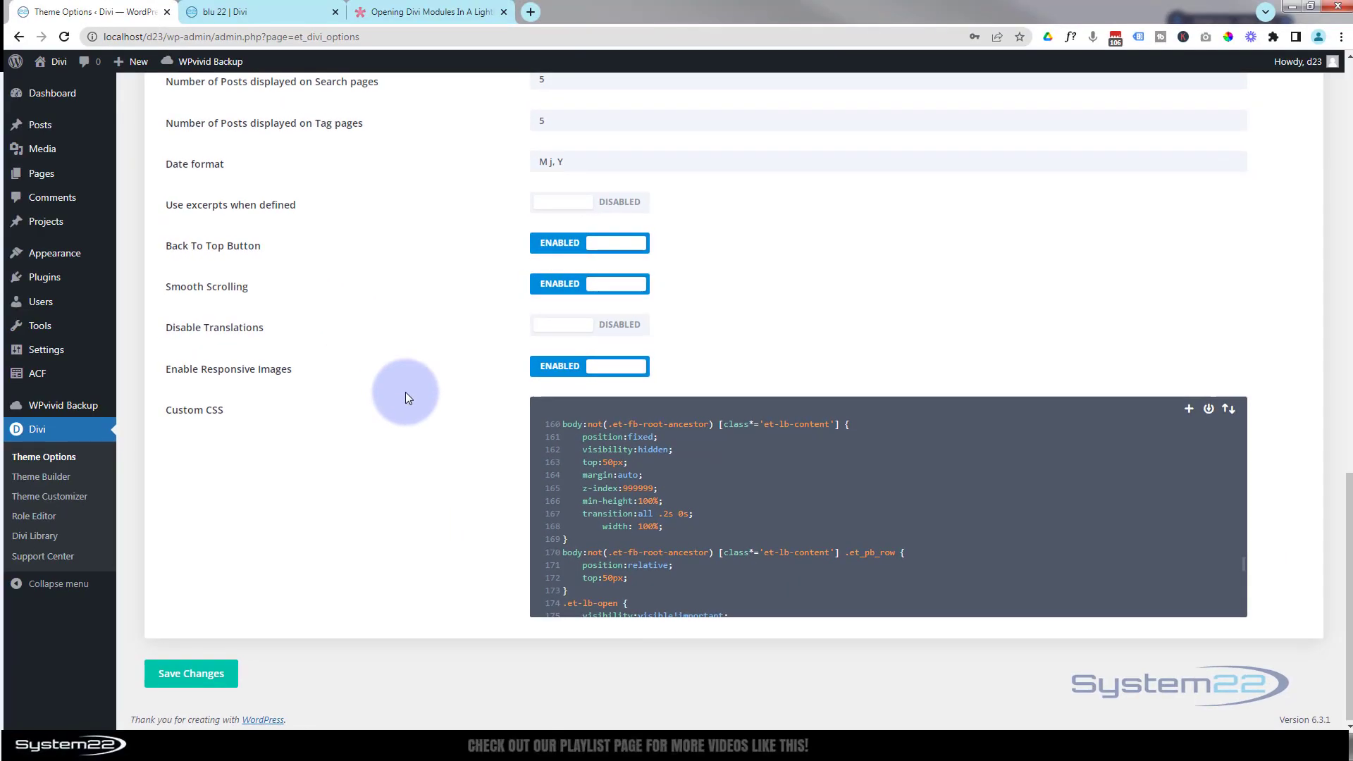
# Step: Open Divi's Integration options and locate the field for adding code to the head of the blog
pyautogui.scroll(3, 404, 391)
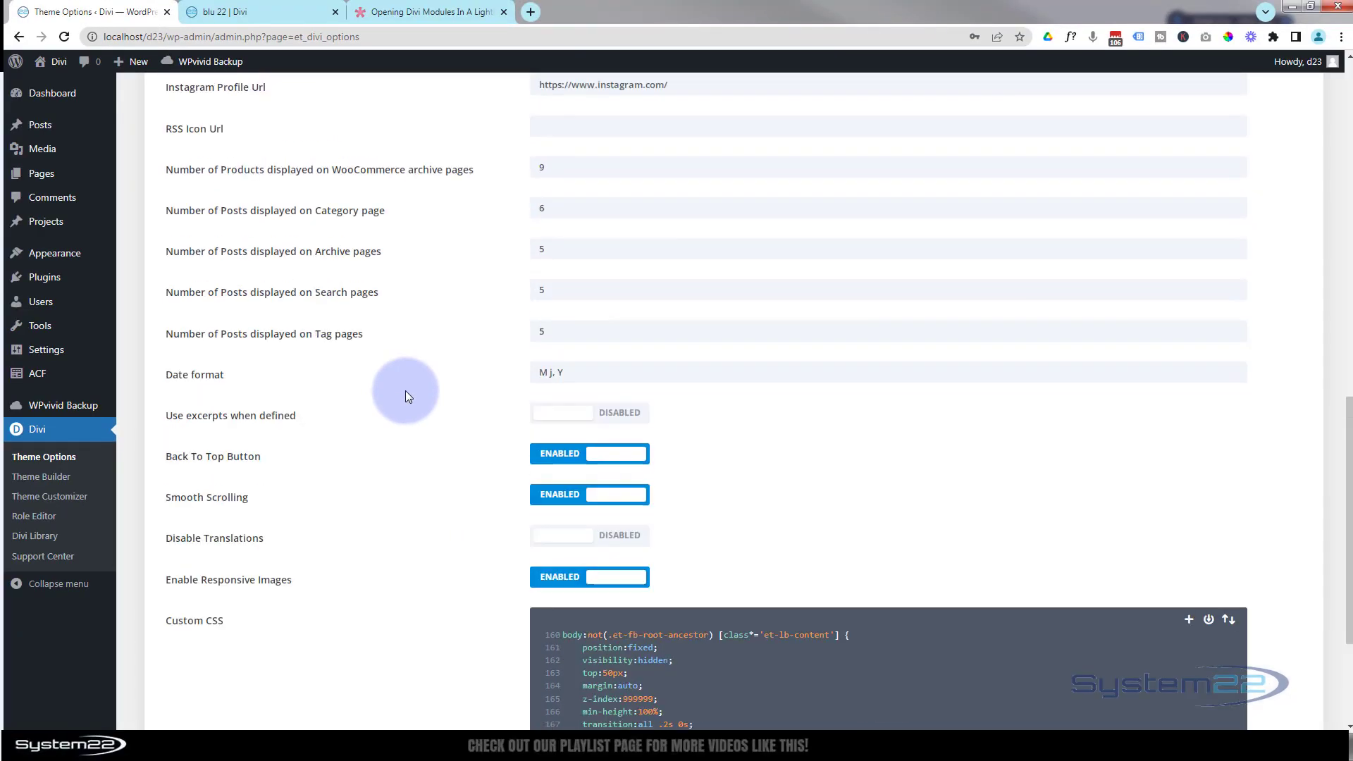
pyautogui.scroll(10, 405, 391)
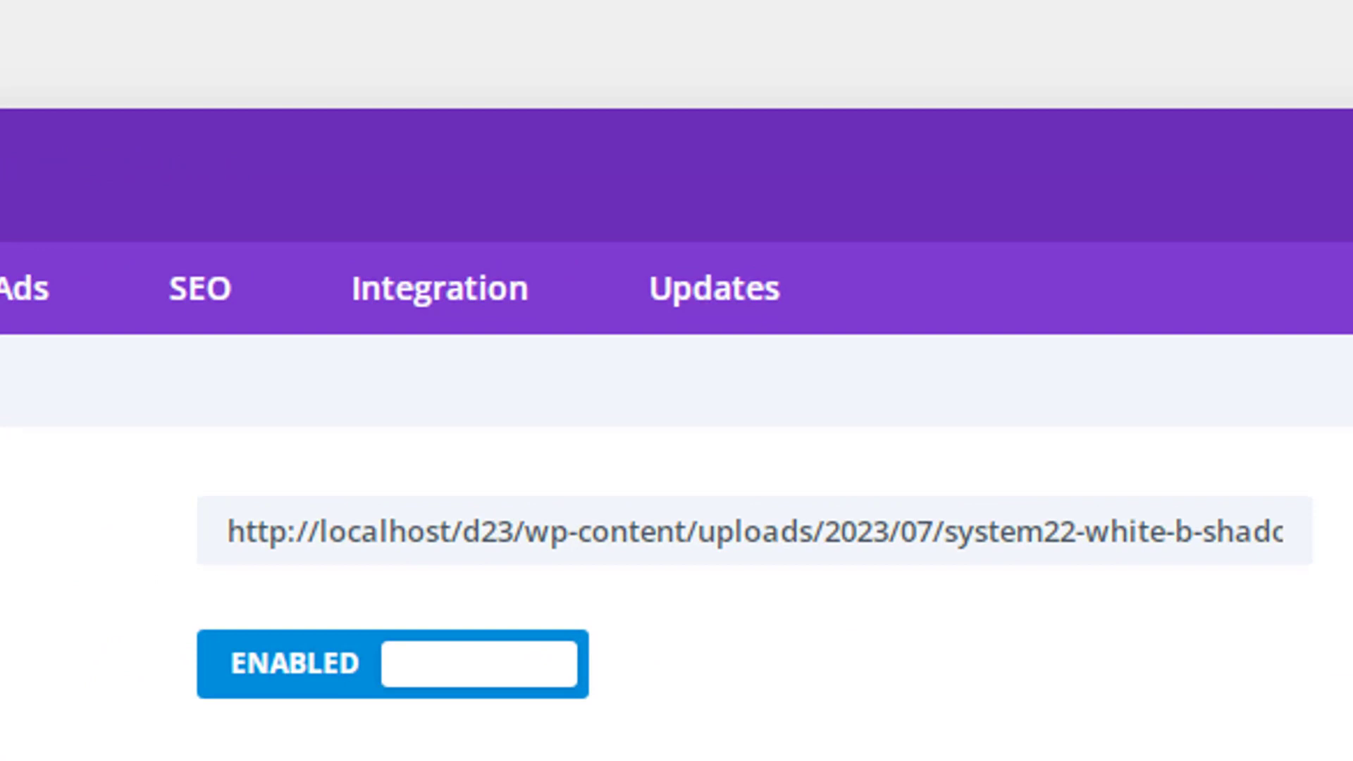
pyautogui.click(618, 198)
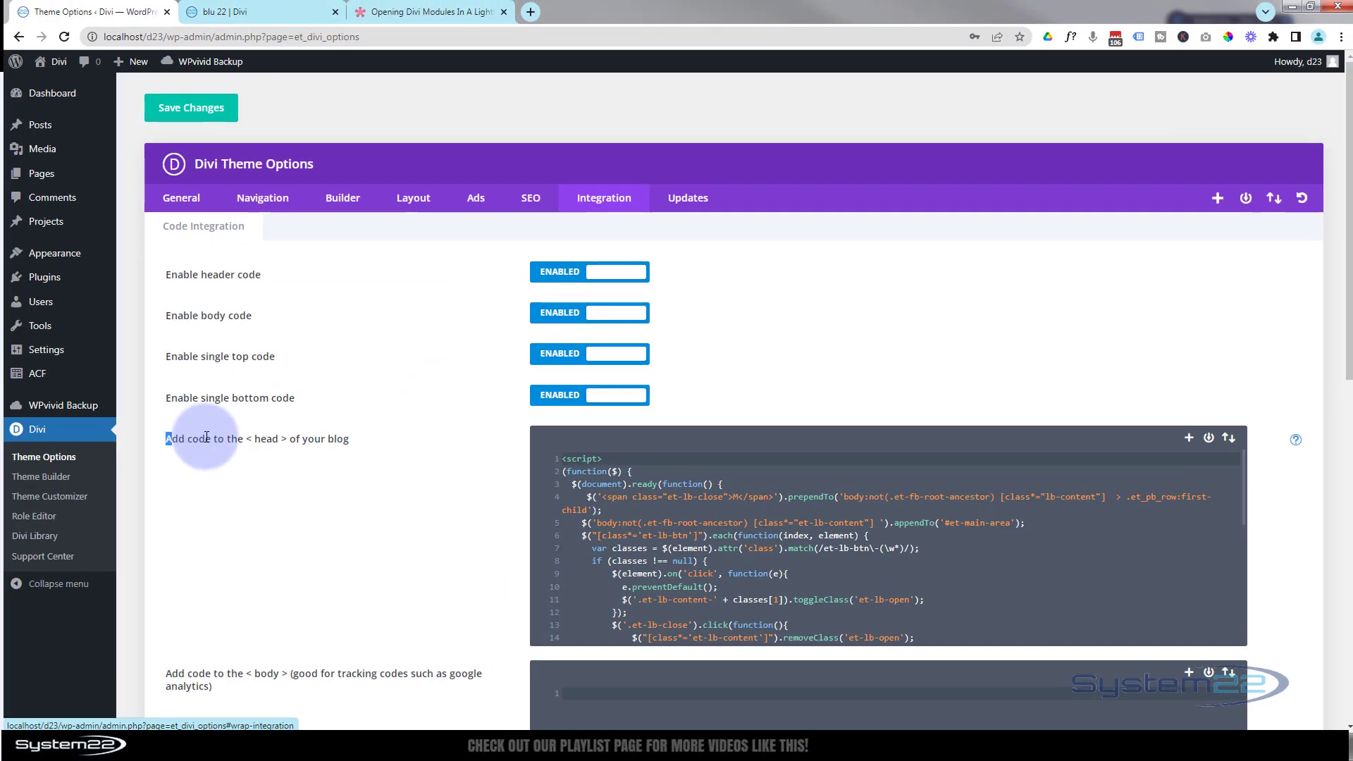
pyautogui.moveTo(167, 438); pyautogui.dragTo(356, 437)
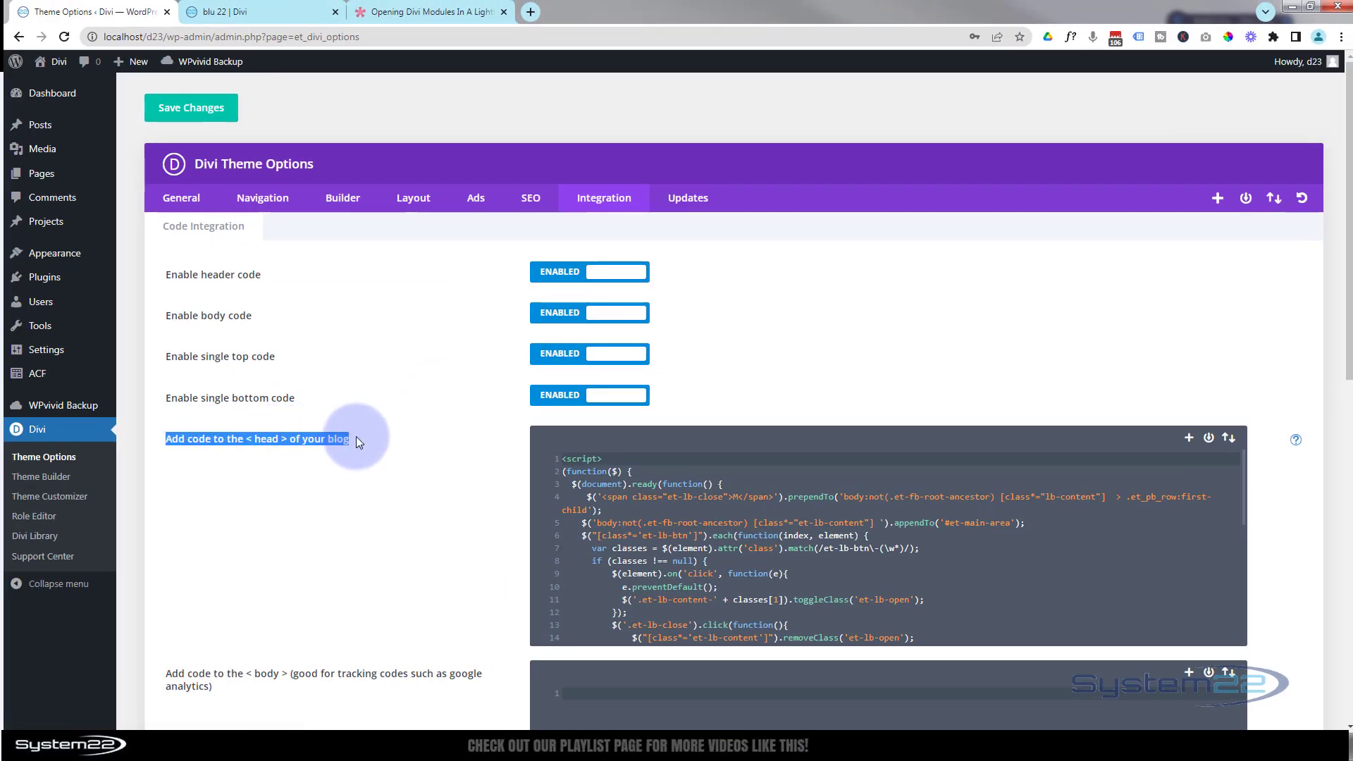
pyautogui.scroll(-2, 634, 493)
pyautogui.scroll(2, 613, 479)
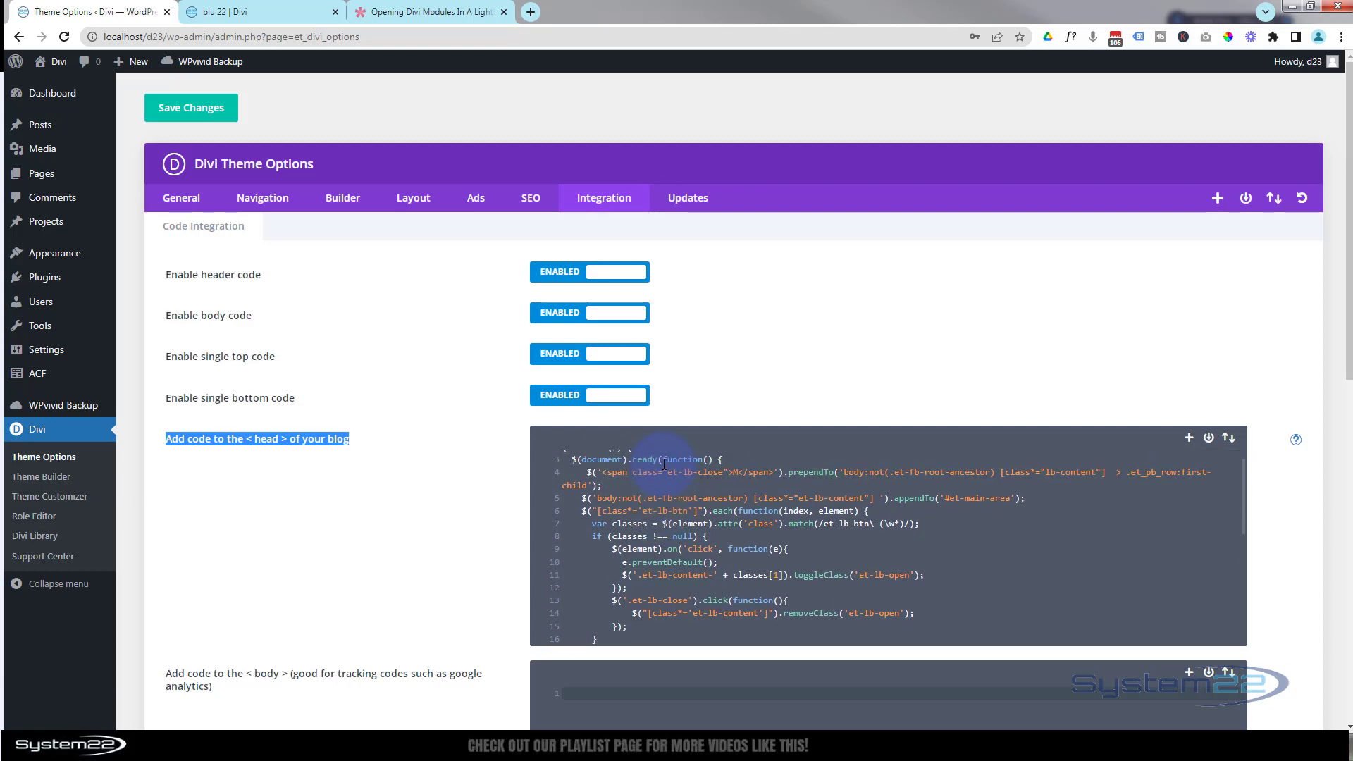
# Step: Insert two blank lines above the existing script in the blog's head code field and check the script
pyautogui.click(563, 458)
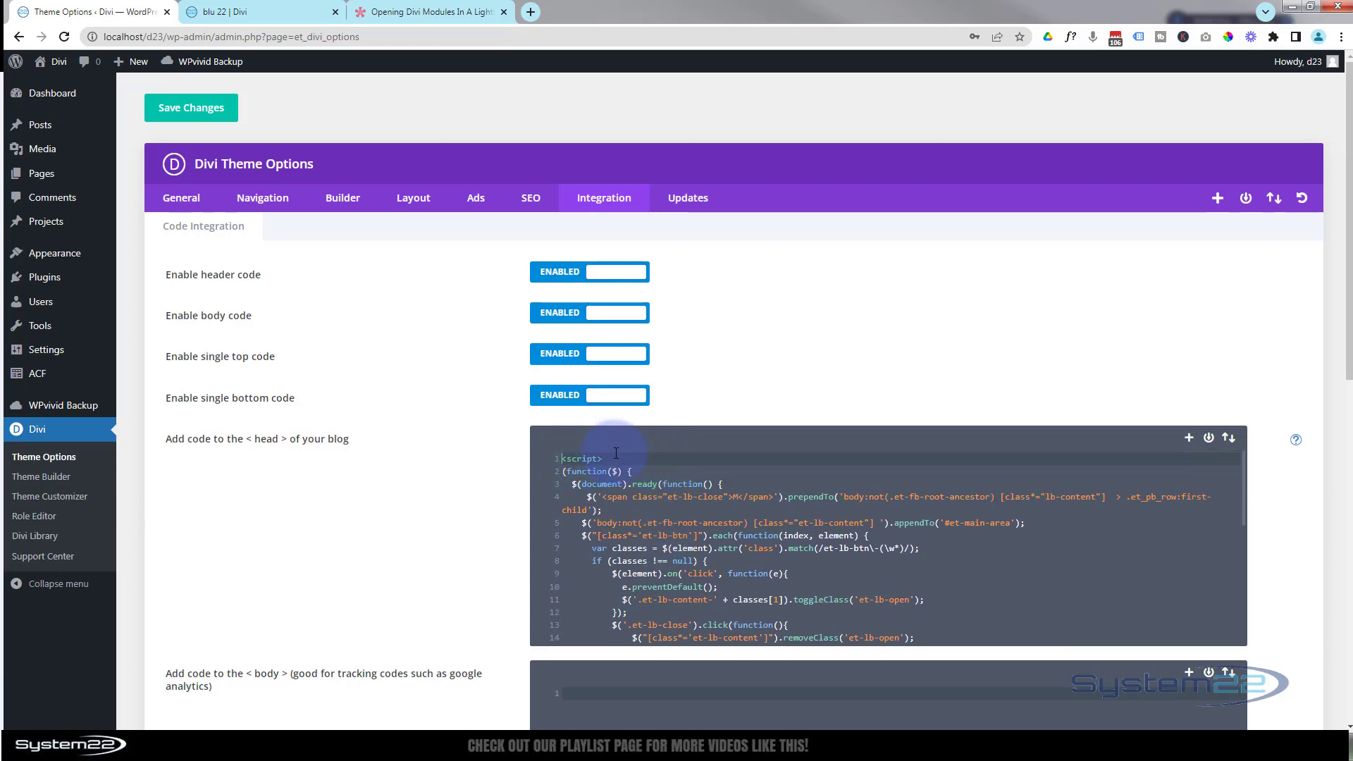
pyautogui.press('Return')
pyautogui.press('Return')
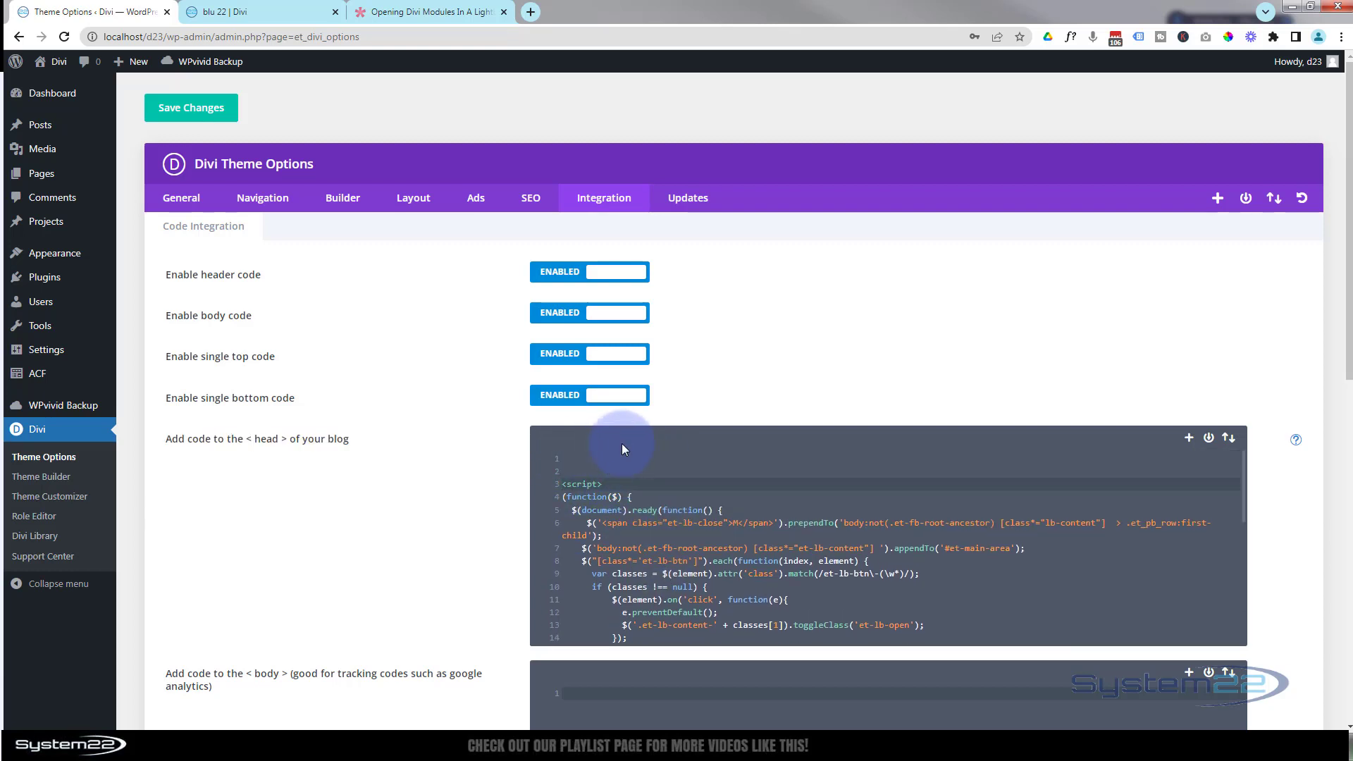
pyautogui.scroll(-2, 621, 442)
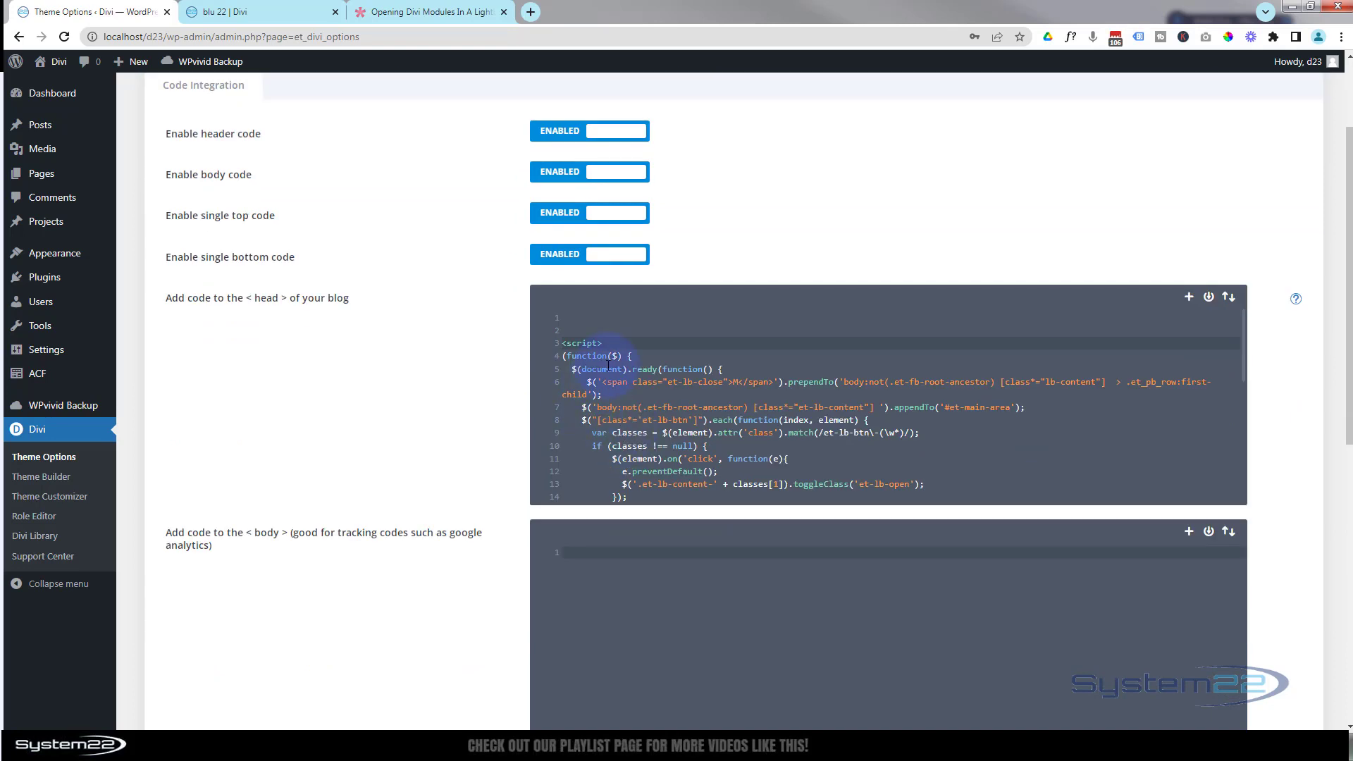
pyautogui.moveTo(608, 364); pyautogui.dragTo(751, 480)
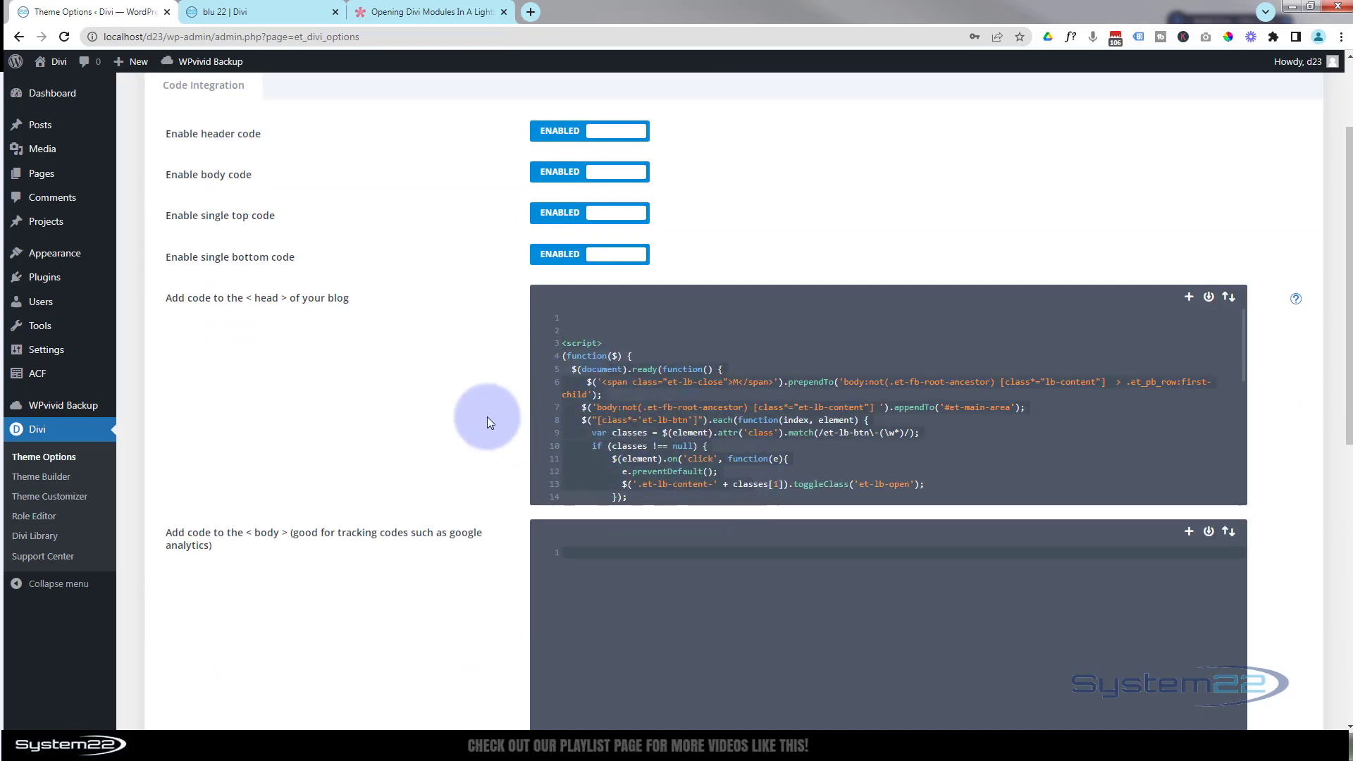
pyautogui.scroll(2, 488, 417)
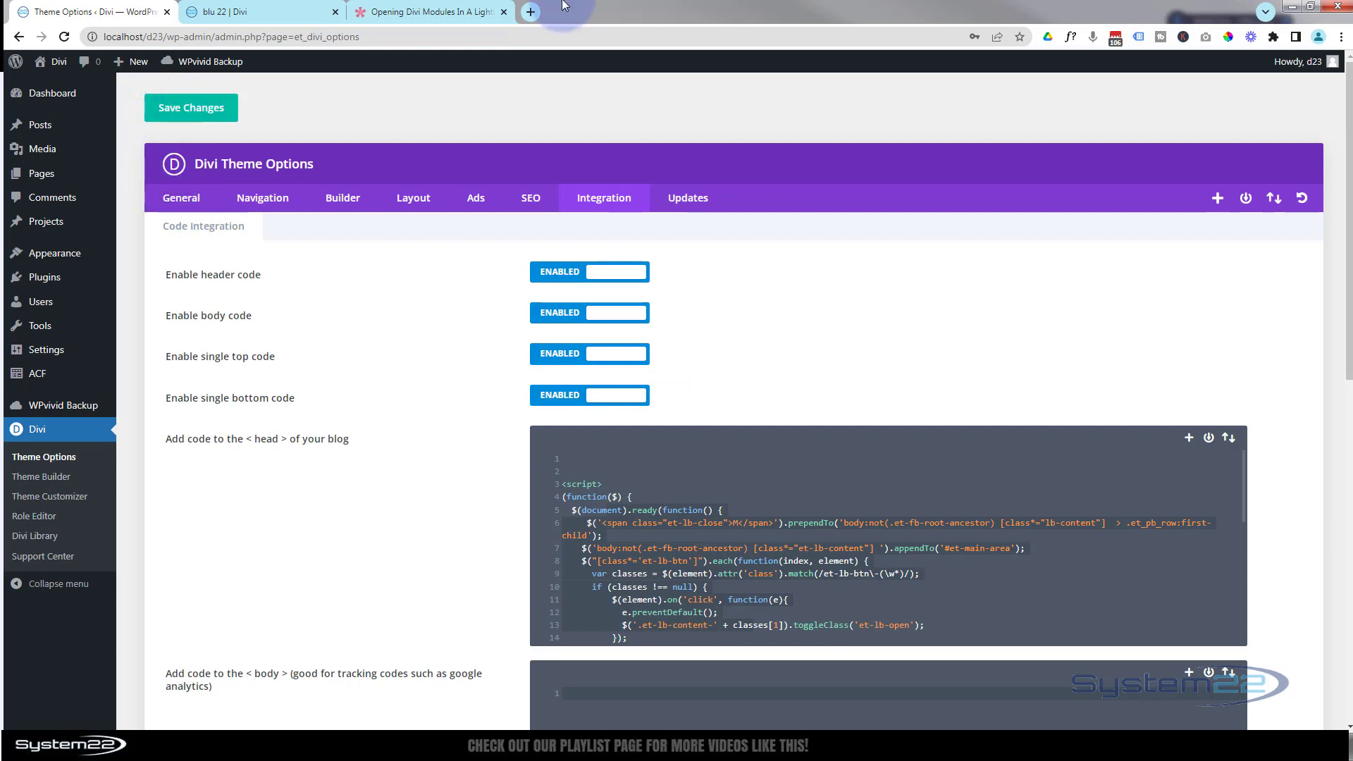
# Step: Return to the lightbox article and select the button's CSS class name, et-lb-btn-1
pyautogui.click(456, 12)
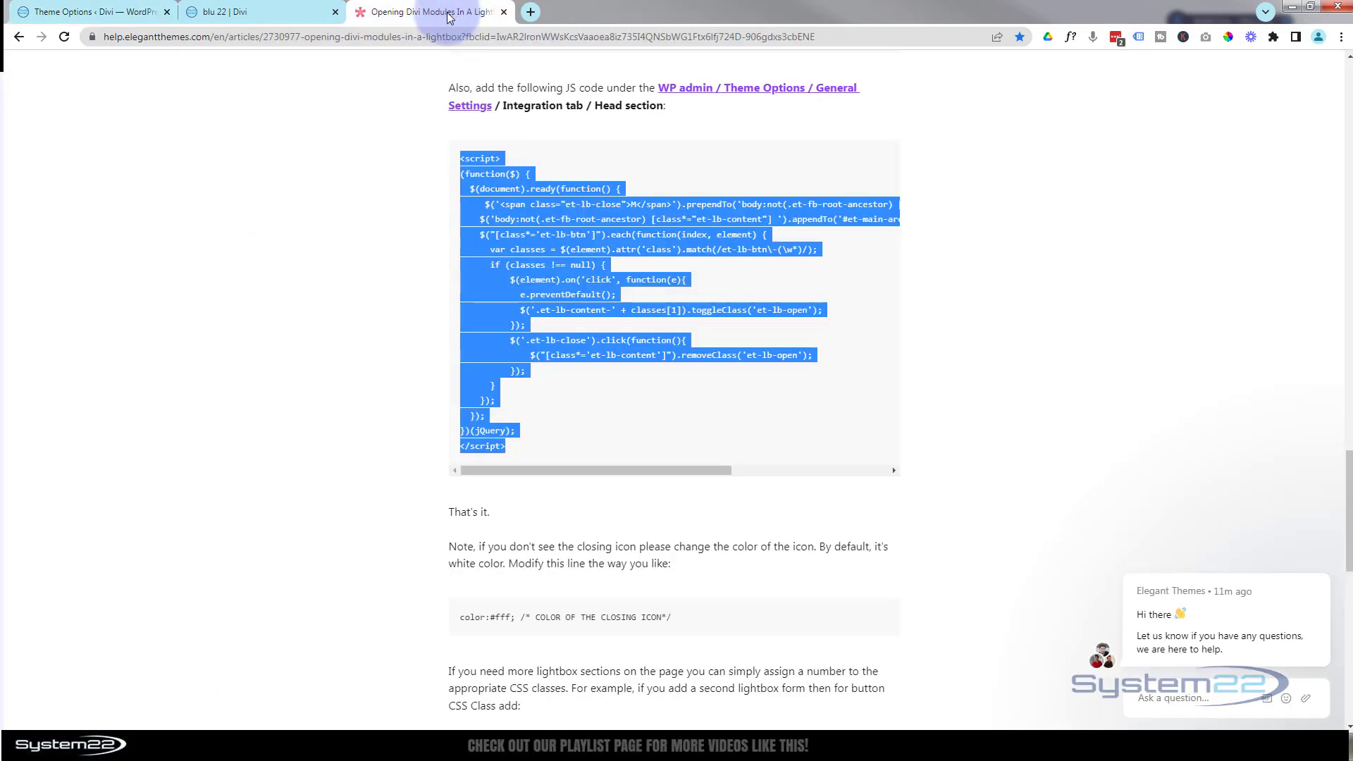
pyautogui.scroll(7, 482, 362)
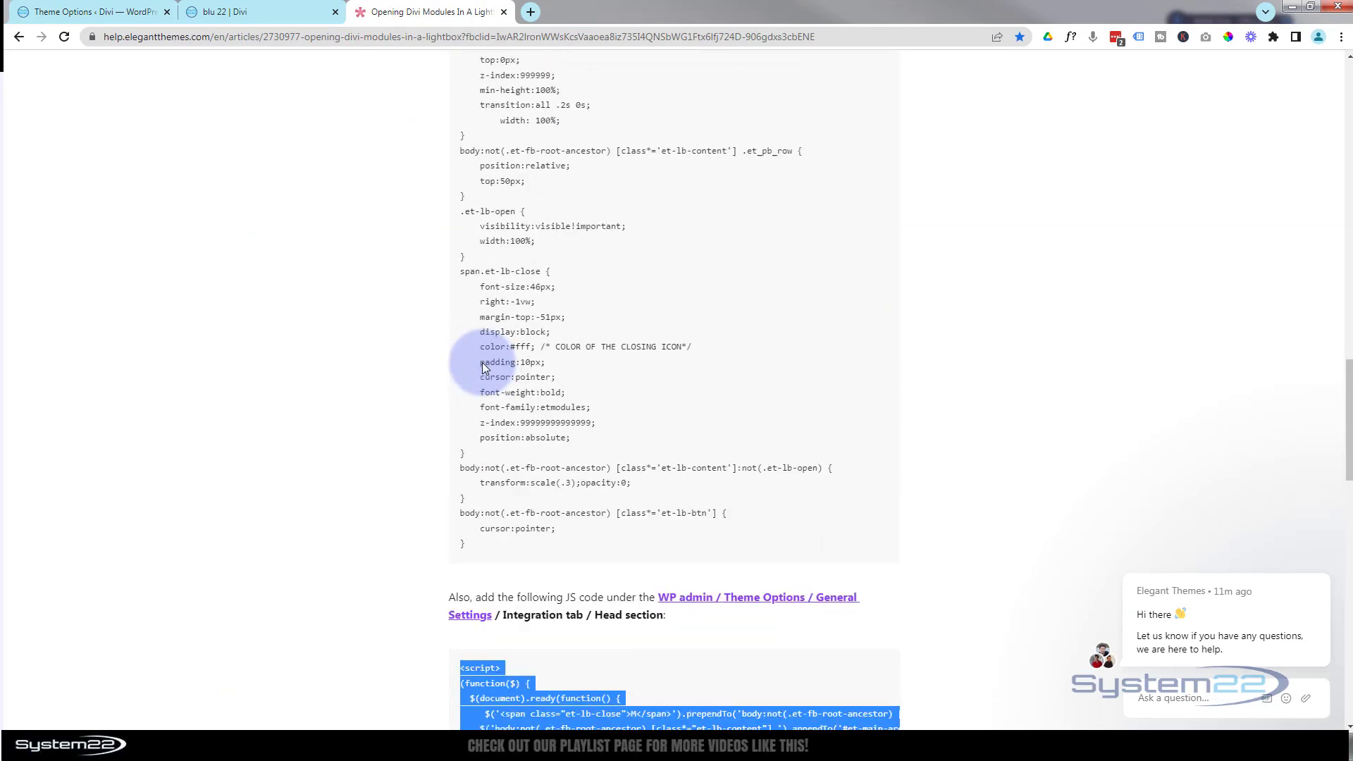
pyautogui.scroll(6, 482, 362)
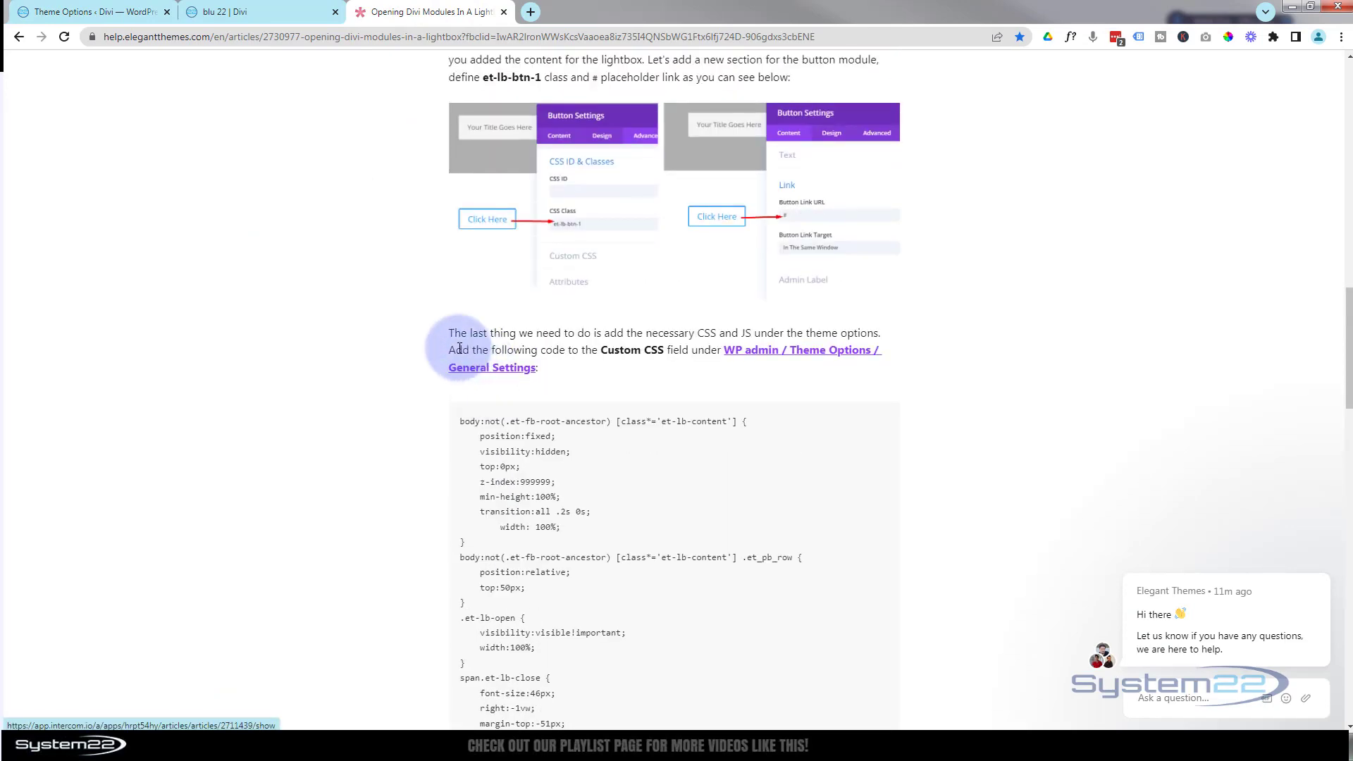
pyautogui.scroll(3, 448, 349)
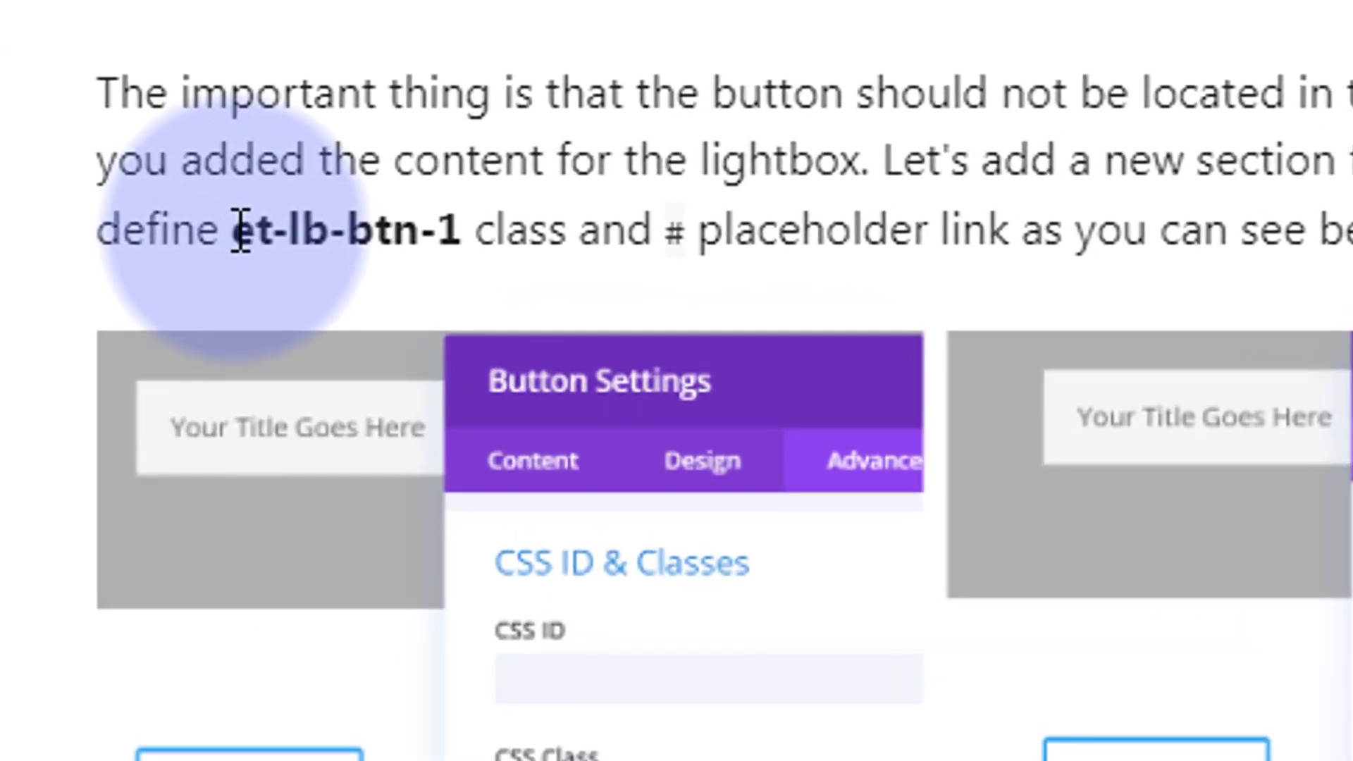
pyautogui.moveTo(241, 229); pyautogui.dragTo(473, 218)
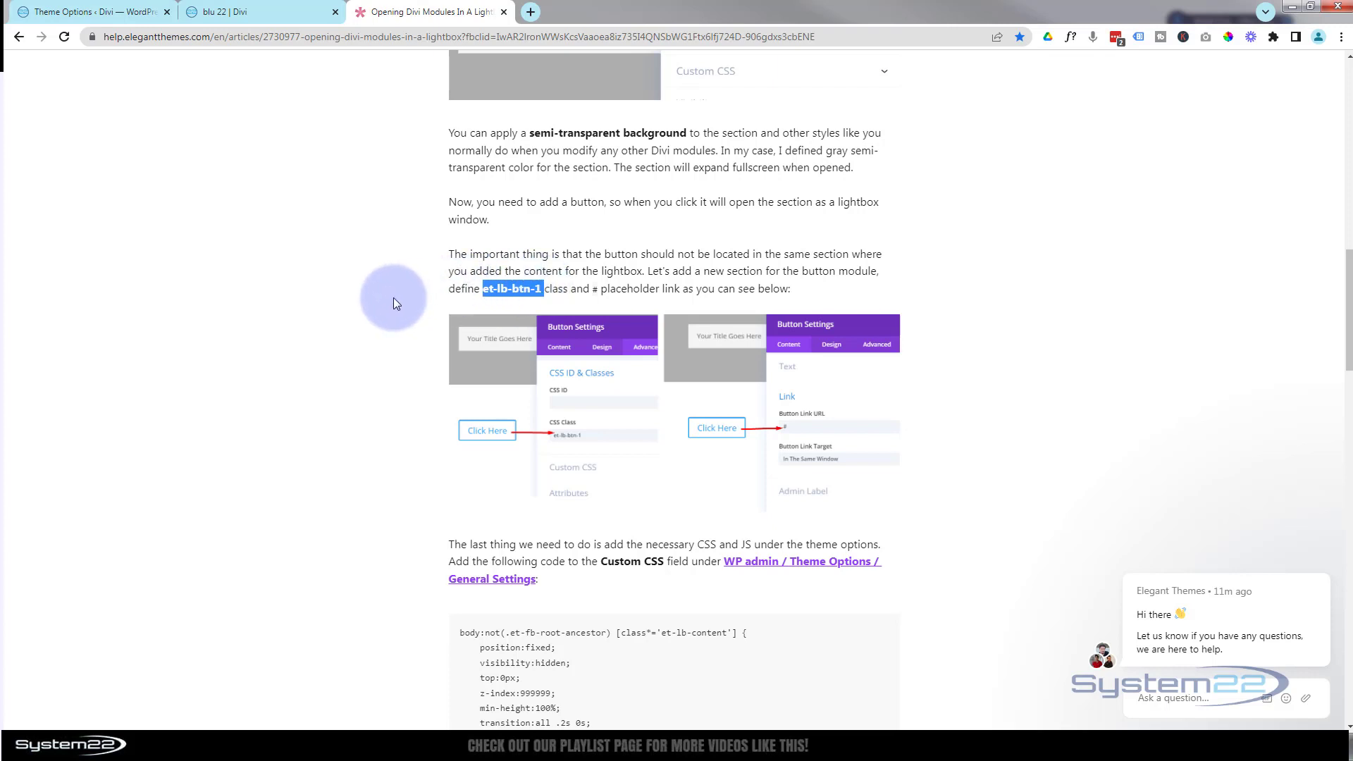
# Step: Check the lightbox article for how to number the button and content CSS classes when a page has several lightboxes
pyautogui.scroll(-9, 393, 304)
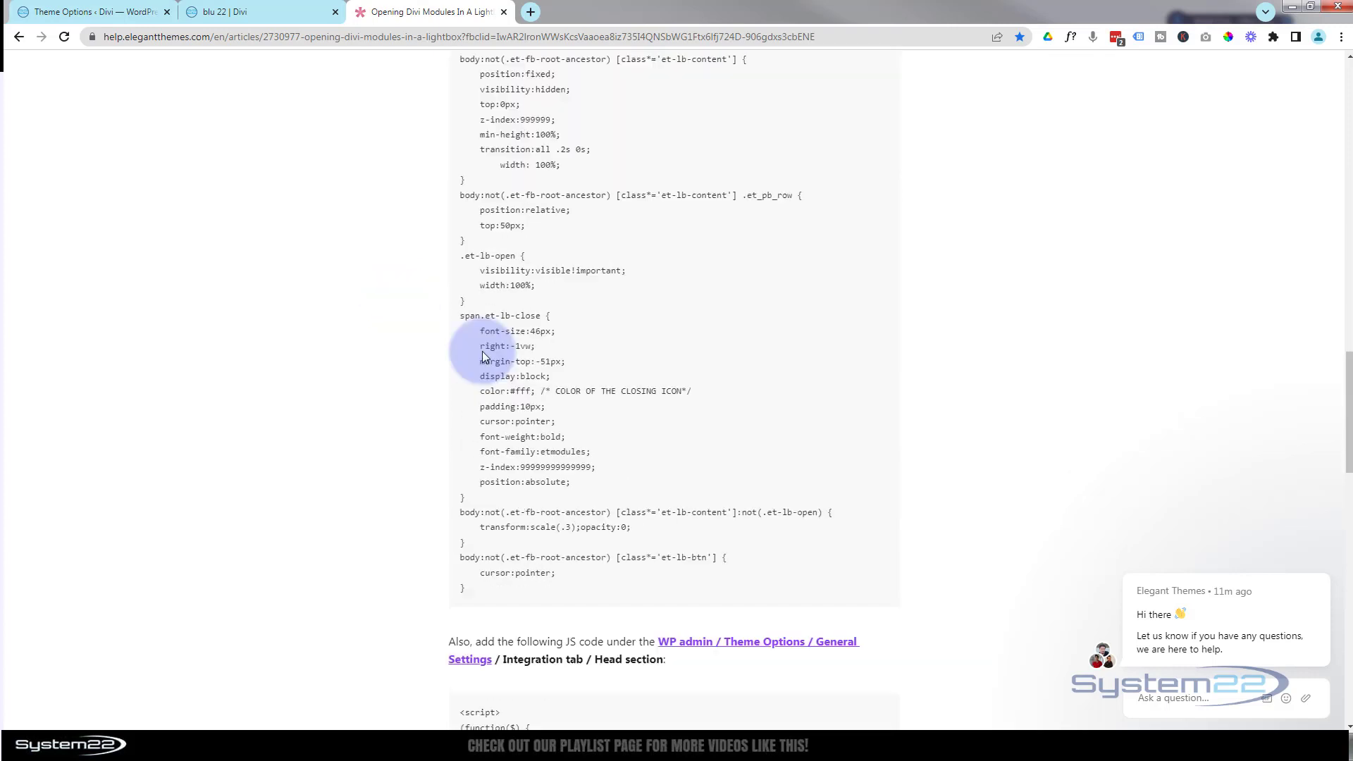
pyautogui.moveTo(1343, 470); pyautogui.dragTo(1319, 577)
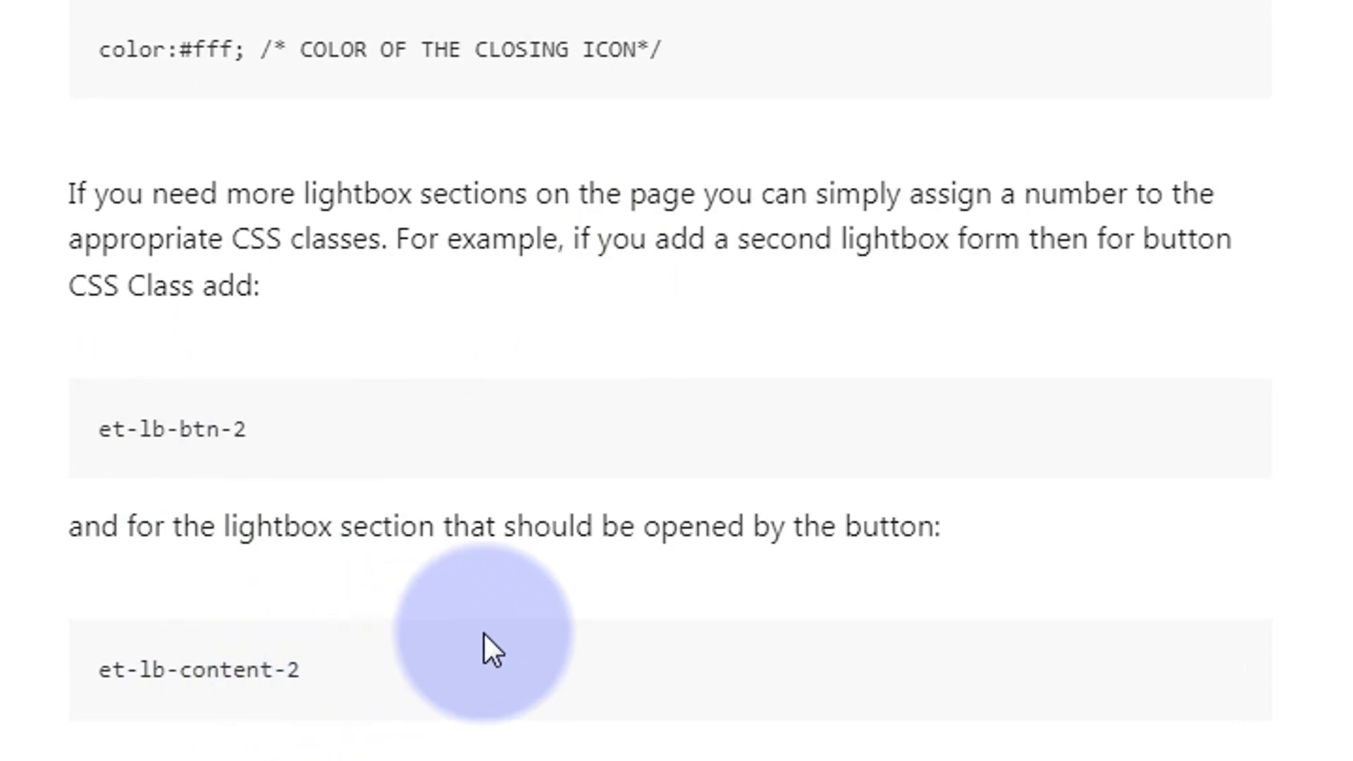
pyautogui.scroll(15, 484, 634)
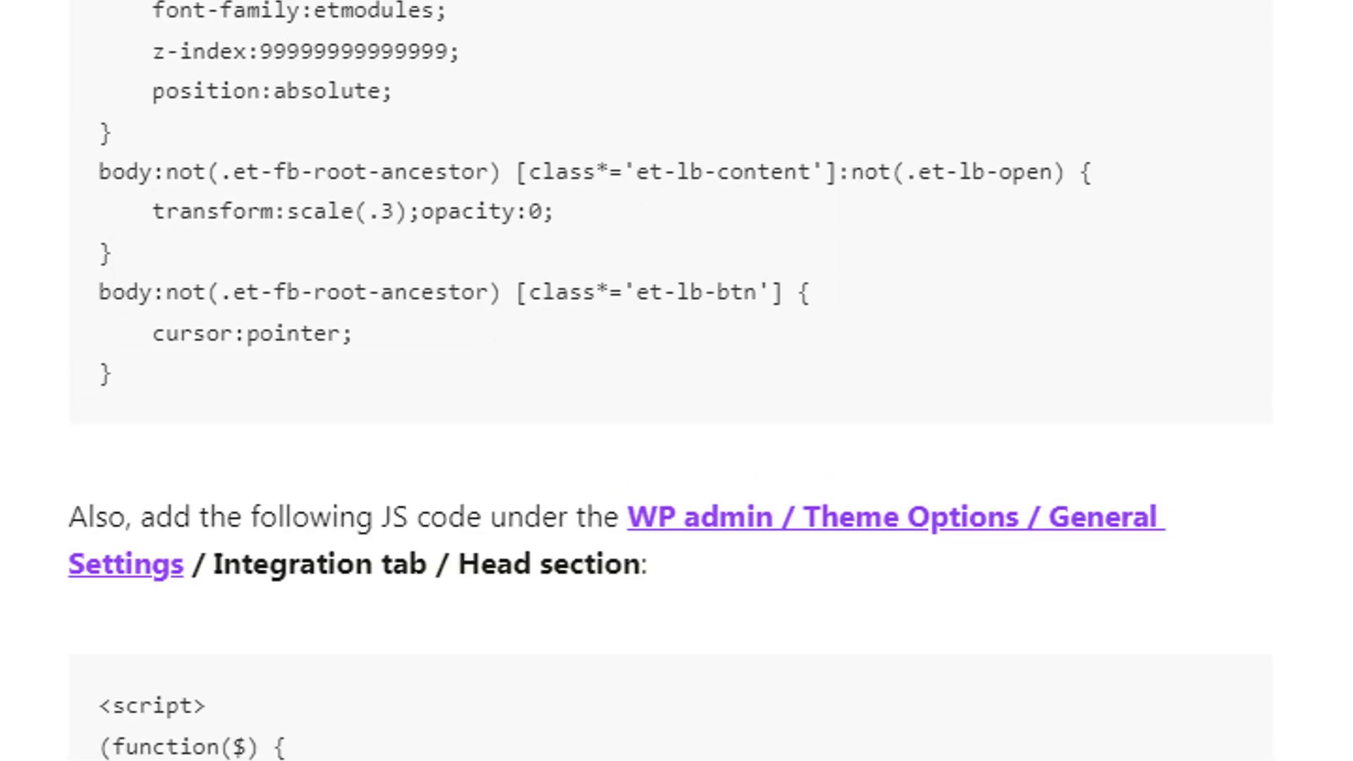
pyautogui.scroll(20, 1122, 442)
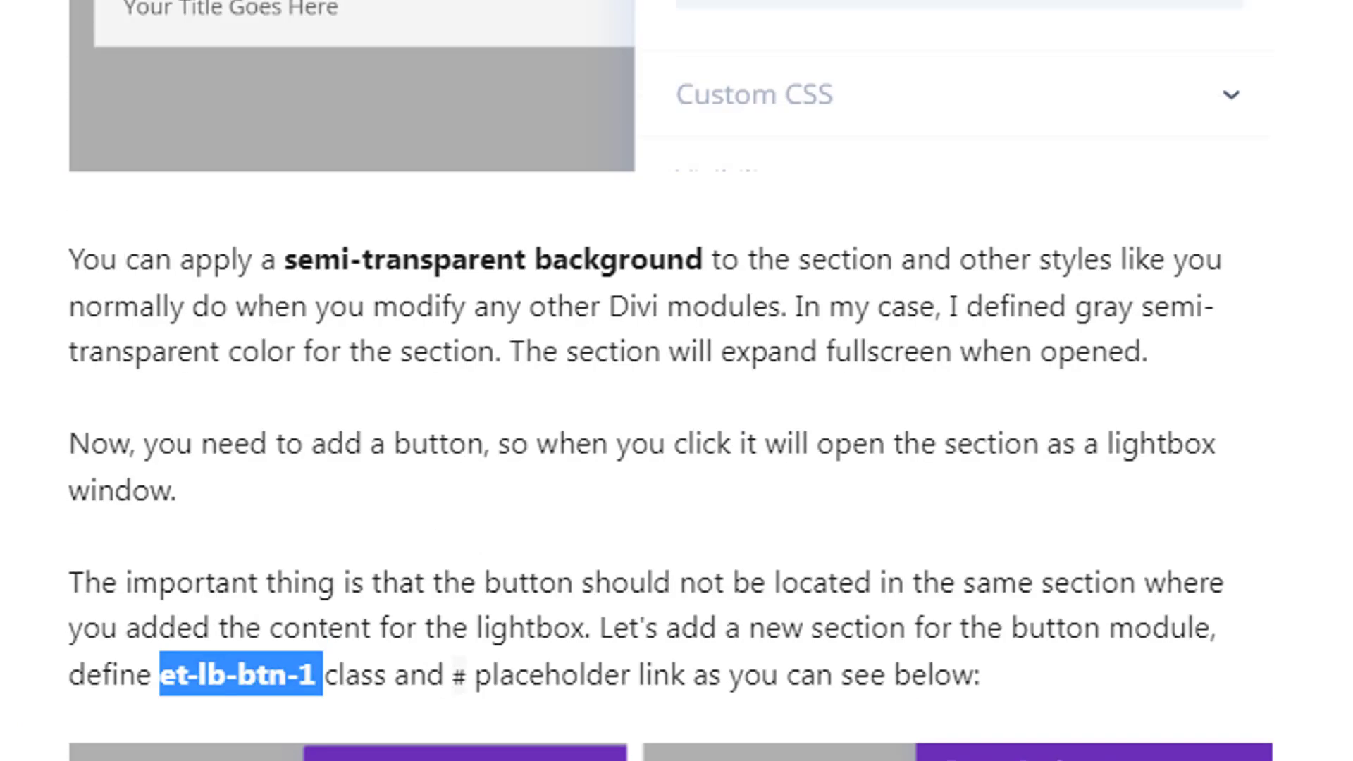
pyautogui.scroll(-2, 1122, 441)
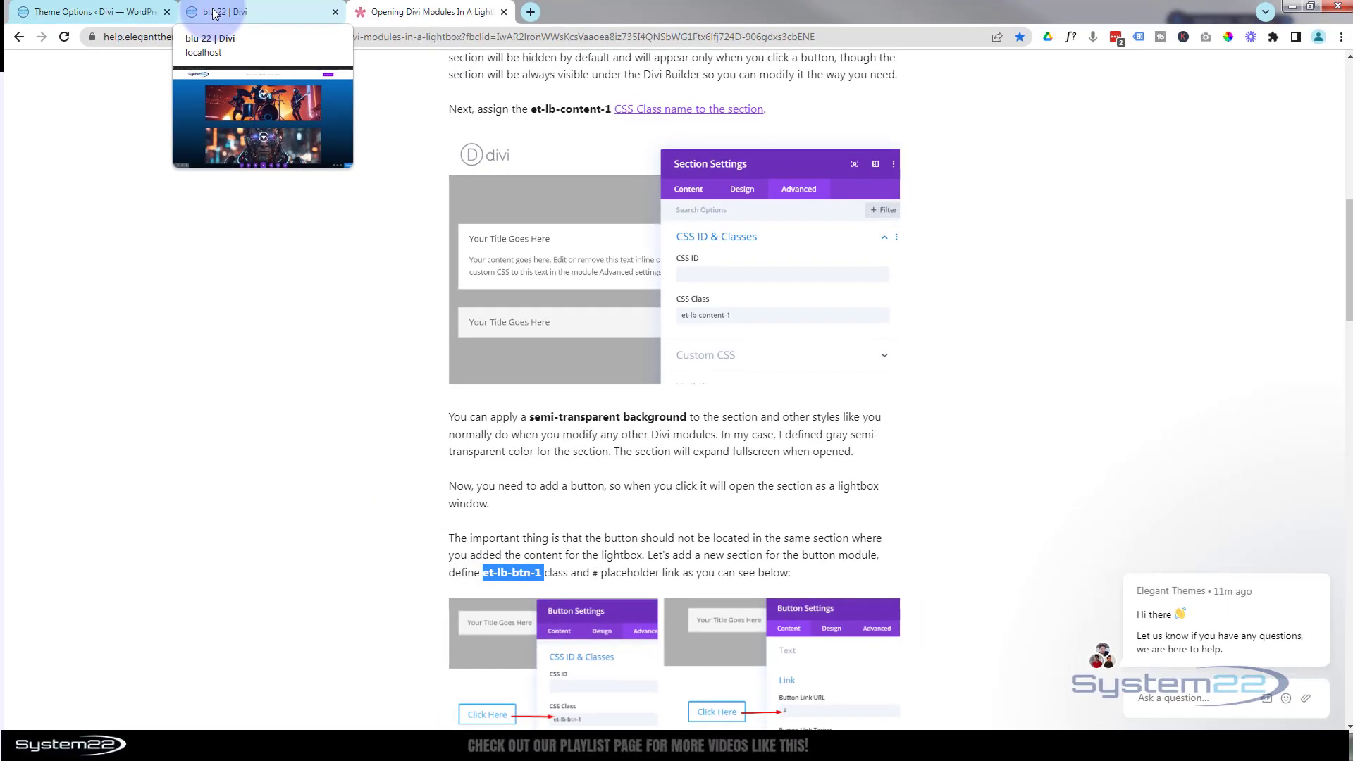
# Step: Switch to the Divi page, open the envelope Icon module's settings through the wireframe view, and show its CSS class options in desktop view
pyautogui.click(214, 14)
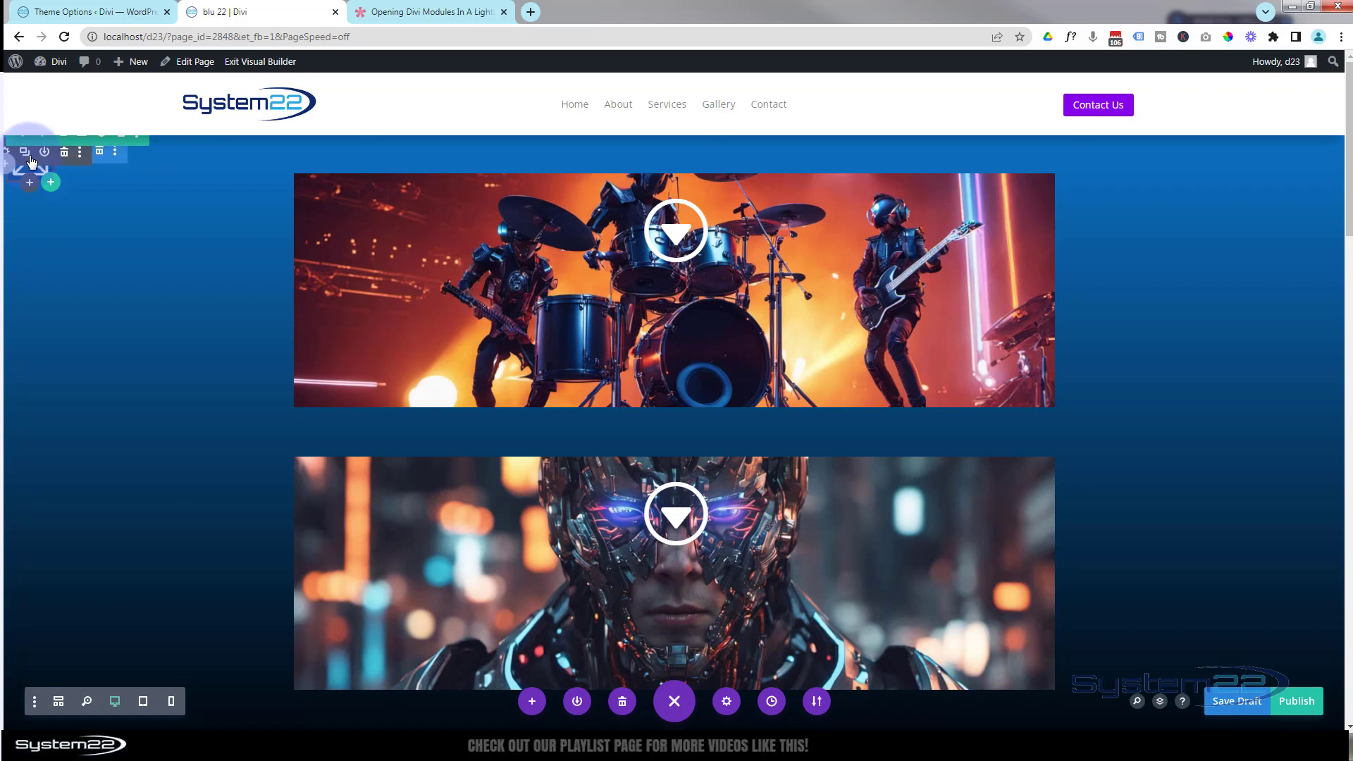
pyautogui.moveTo(31, 162); pyautogui.dragTo(64, 708)
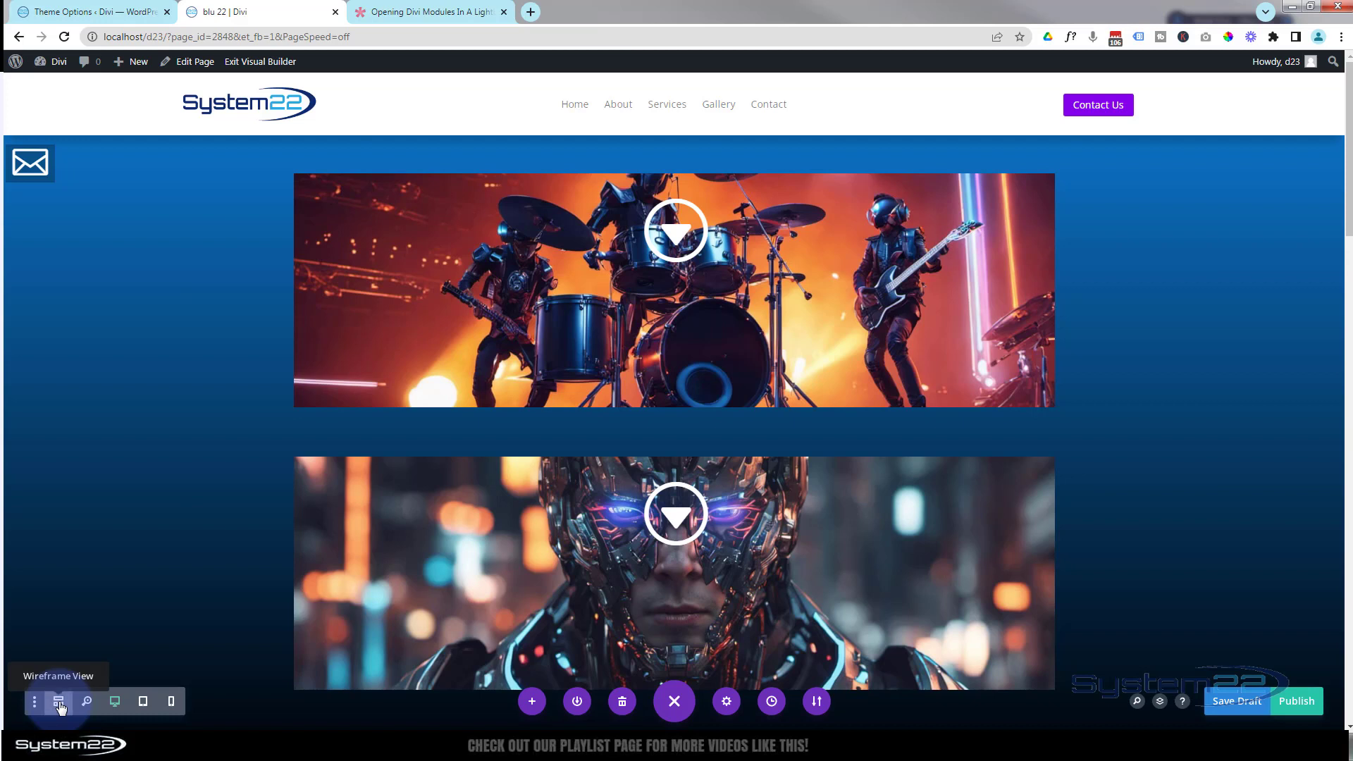
pyautogui.click(59, 703)
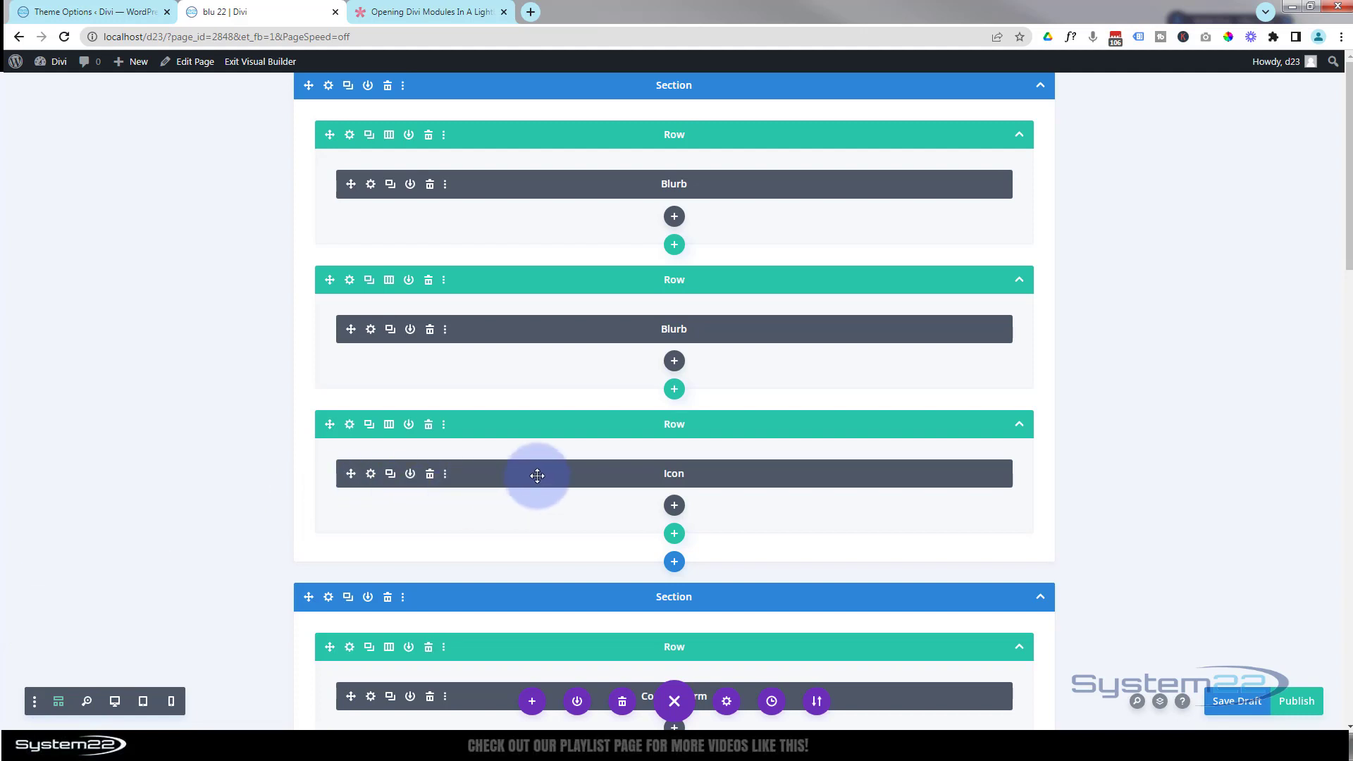
pyautogui.click(371, 475)
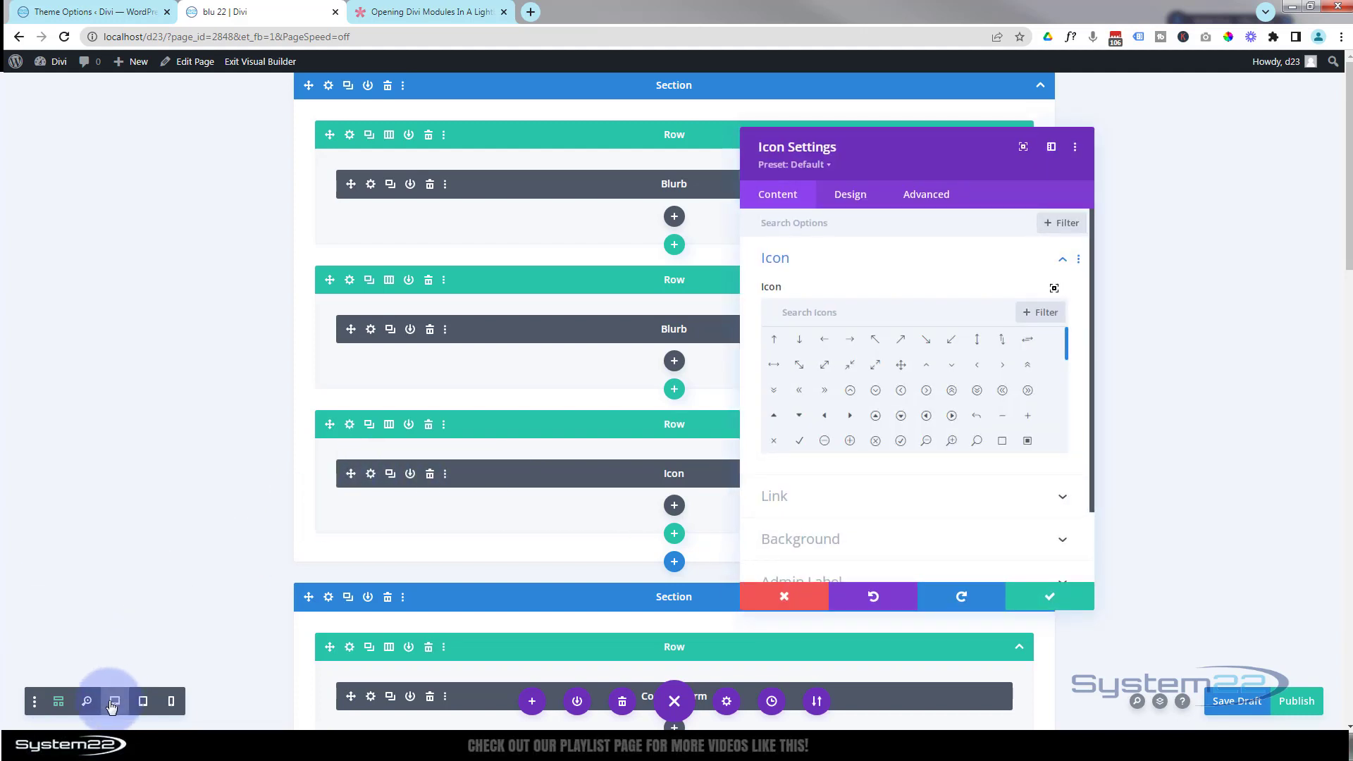
pyautogui.click(113, 702)
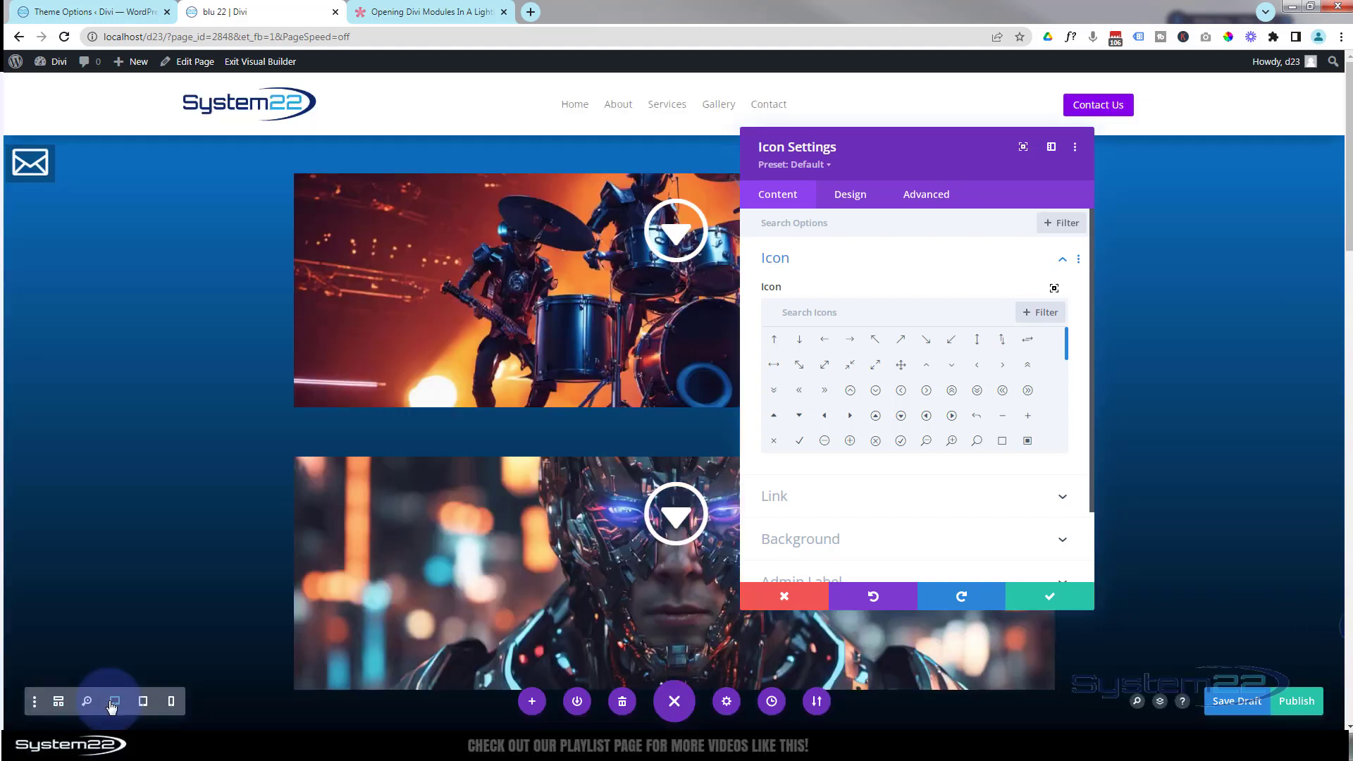
pyautogui.click(935, 195)
pyautogui.click(917, 257)
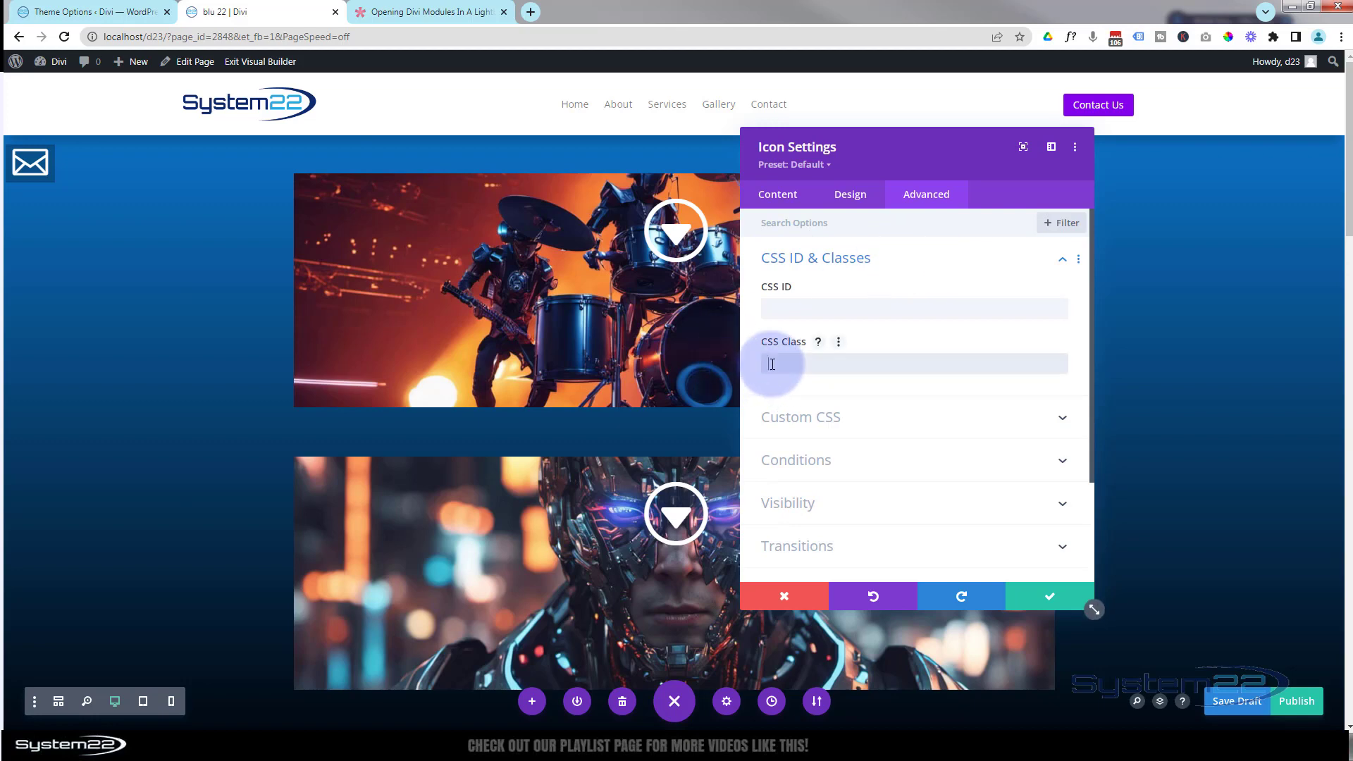
# Step: Copy the selected et-lb-btn-1 class name from the lightbox article
pyautogui.click(406, 11)
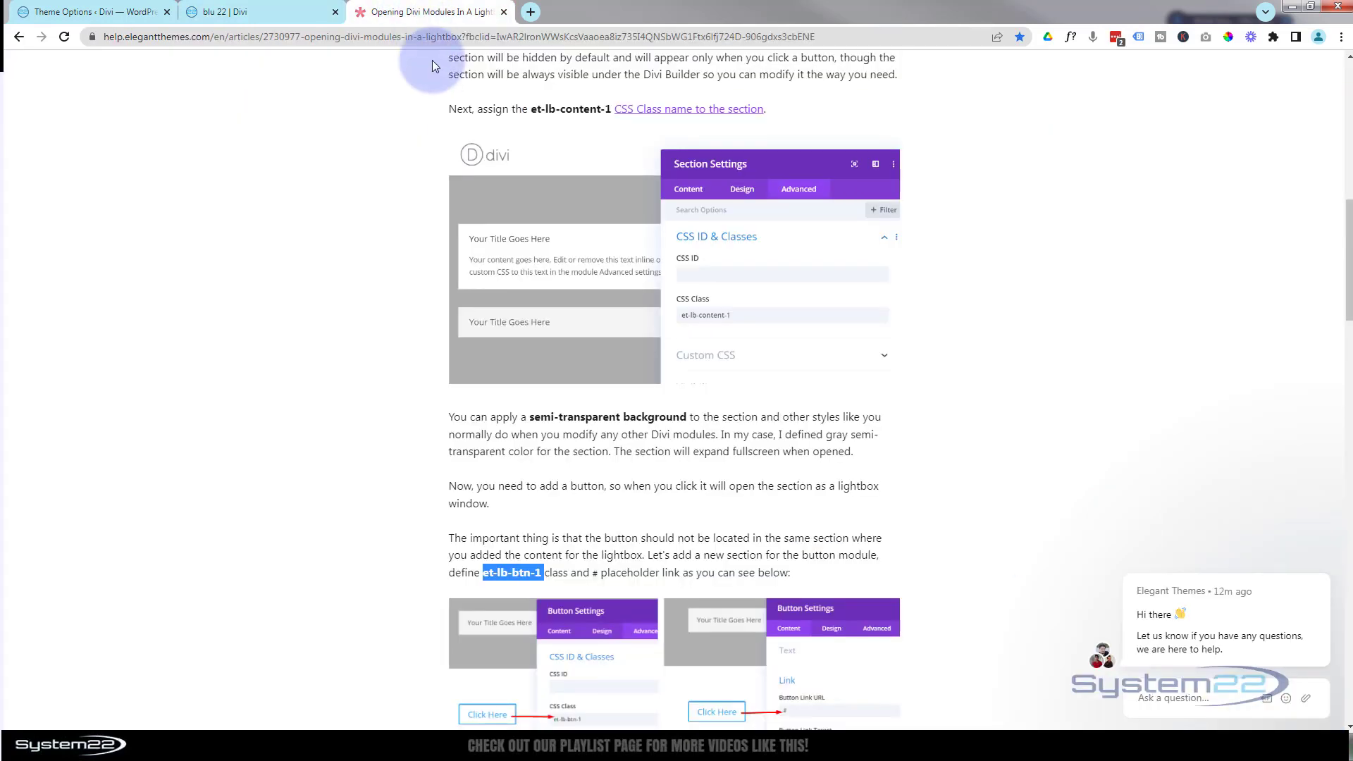
pyautogui.rightClick(502, 571)
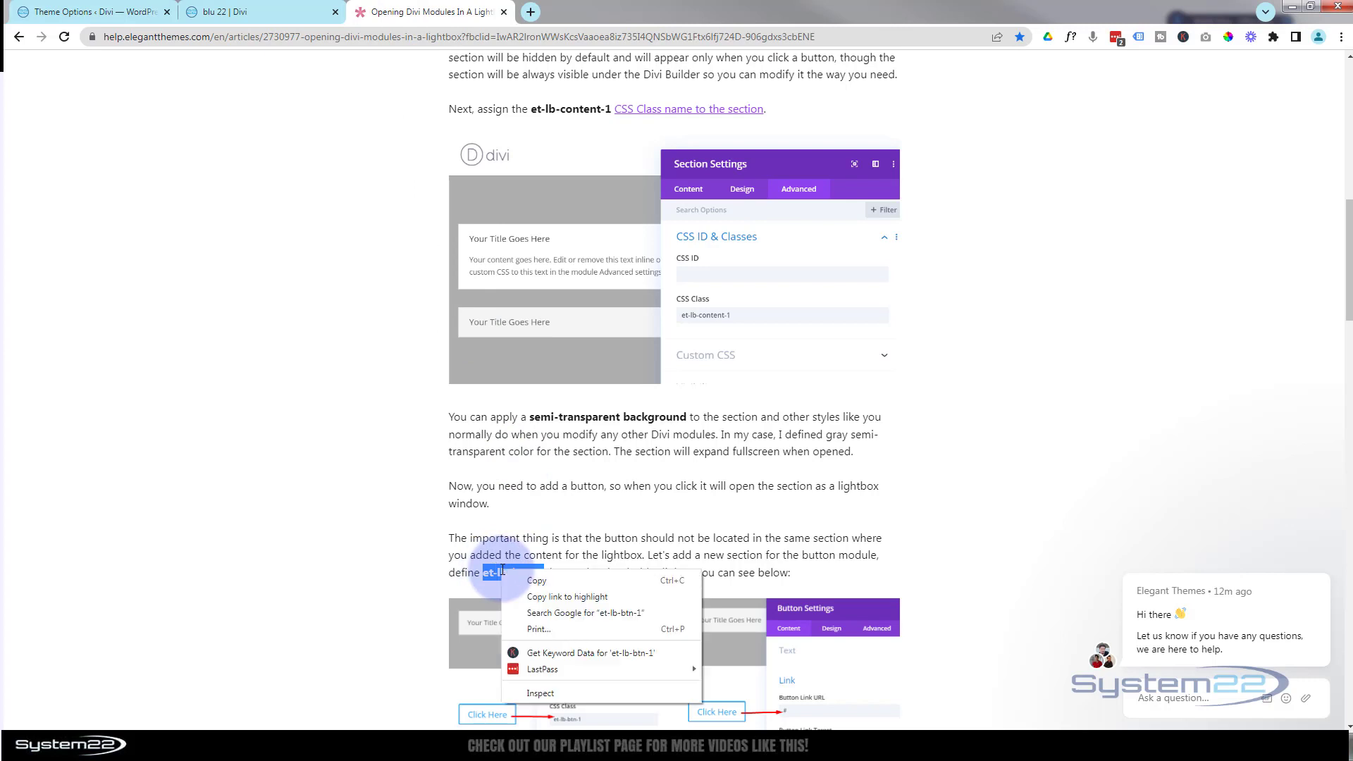
pyautogui.click(539, 582)
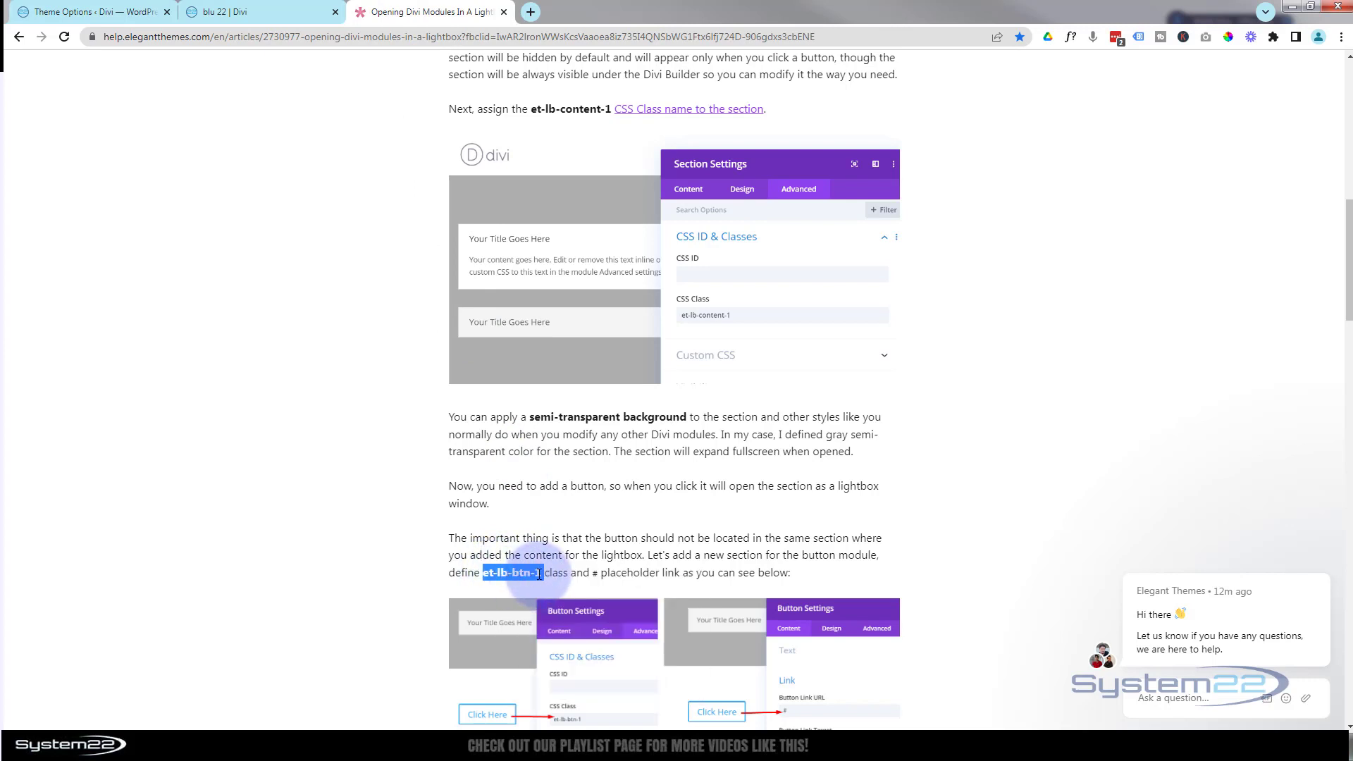
# Step: Set the envelope icon's CSS class to et-lb-btn-2 and save the icon settings
pyautogui.click(251, 12)
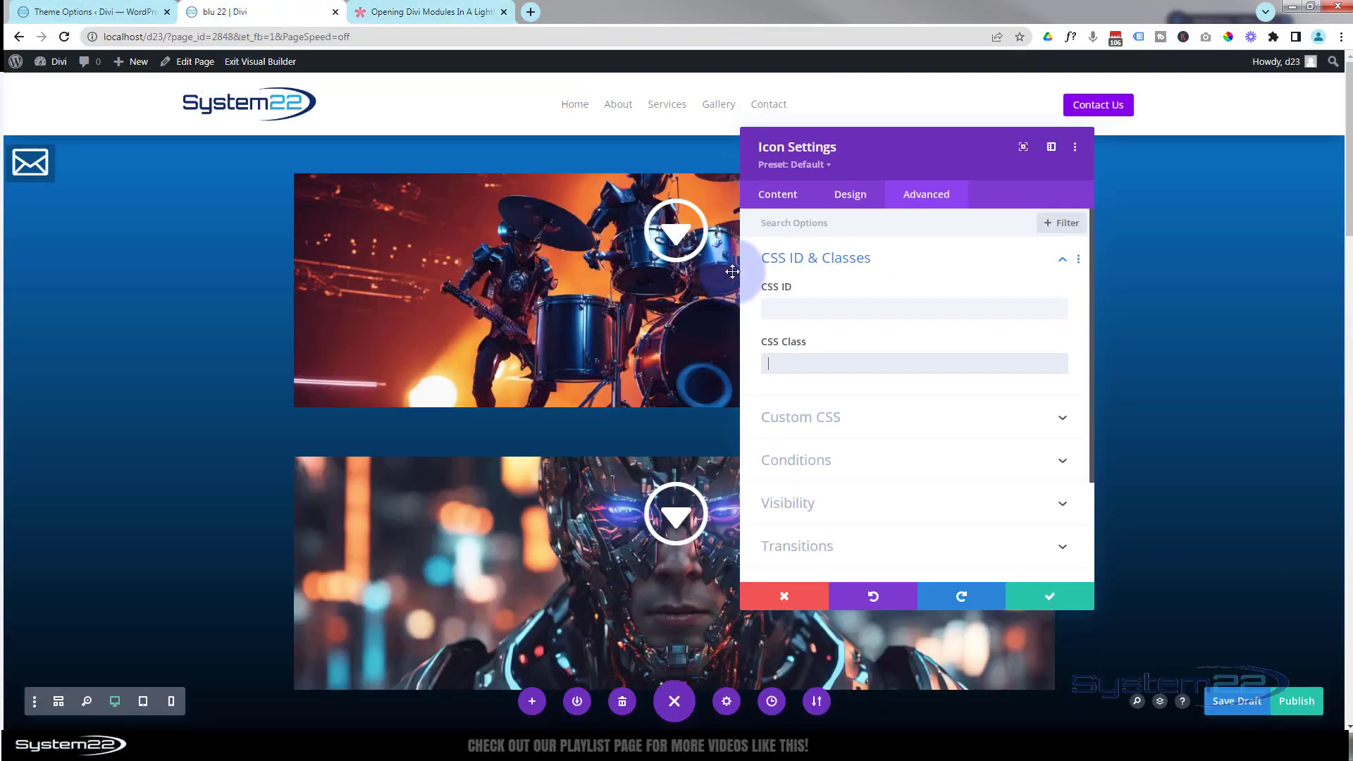
pyautogui.click(794, 361)
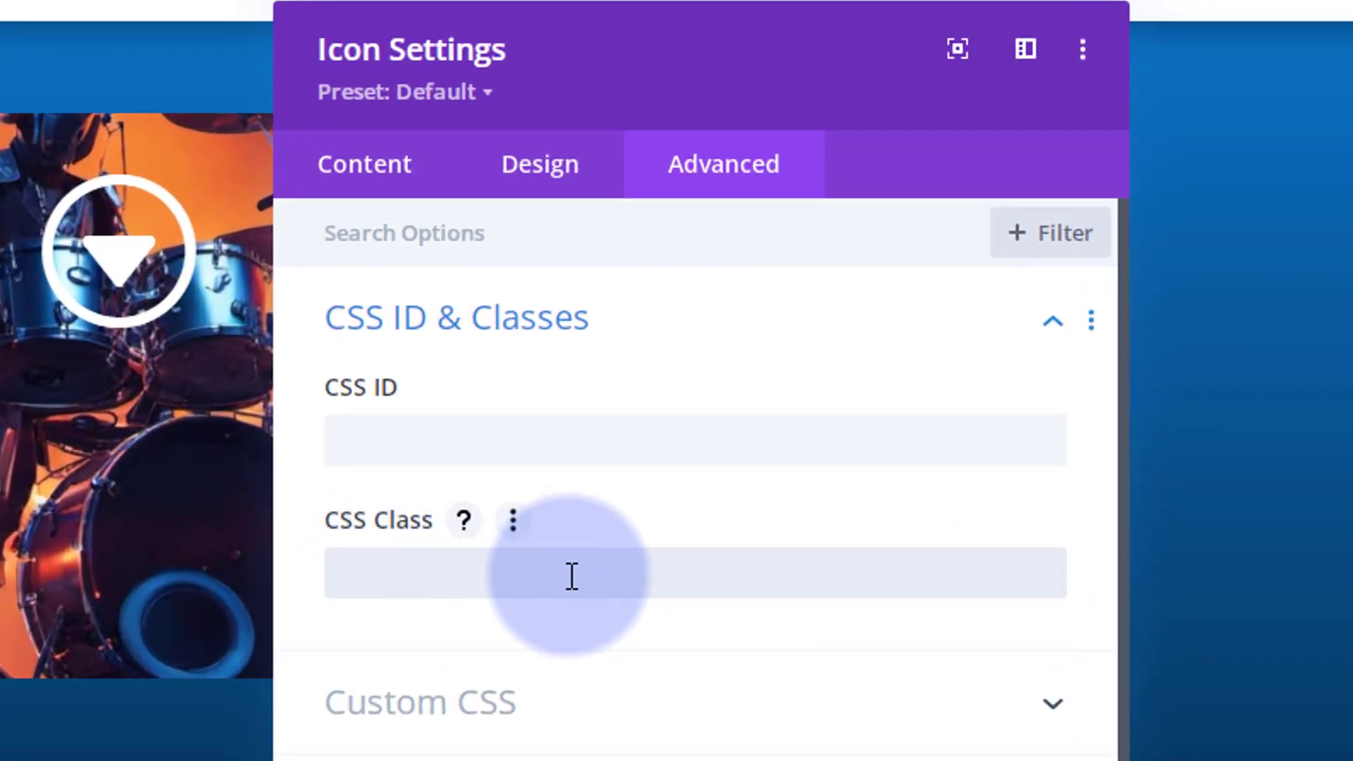
pyautogui.hotkey('ctrl', 'v')
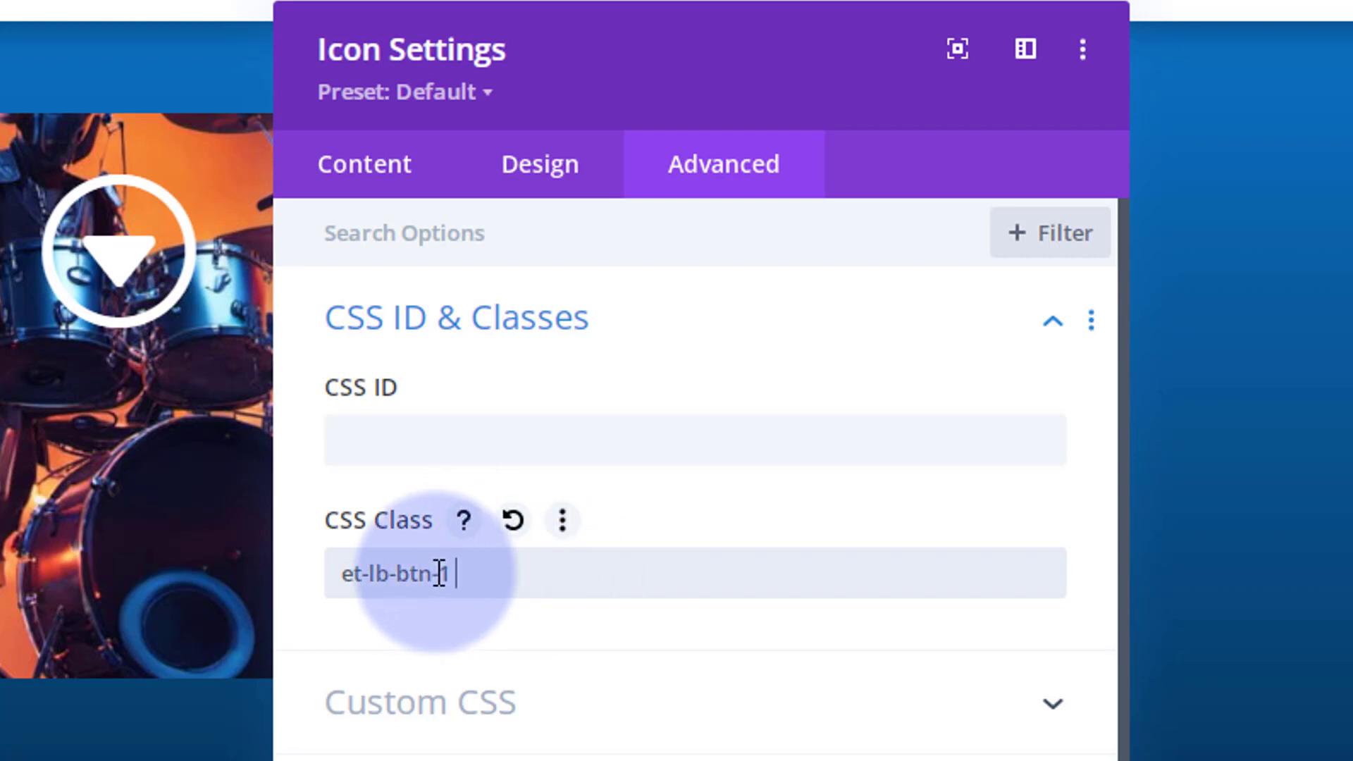
pyautogui.moveTo(443, 571); pyautogui.dragTo(453, 573)
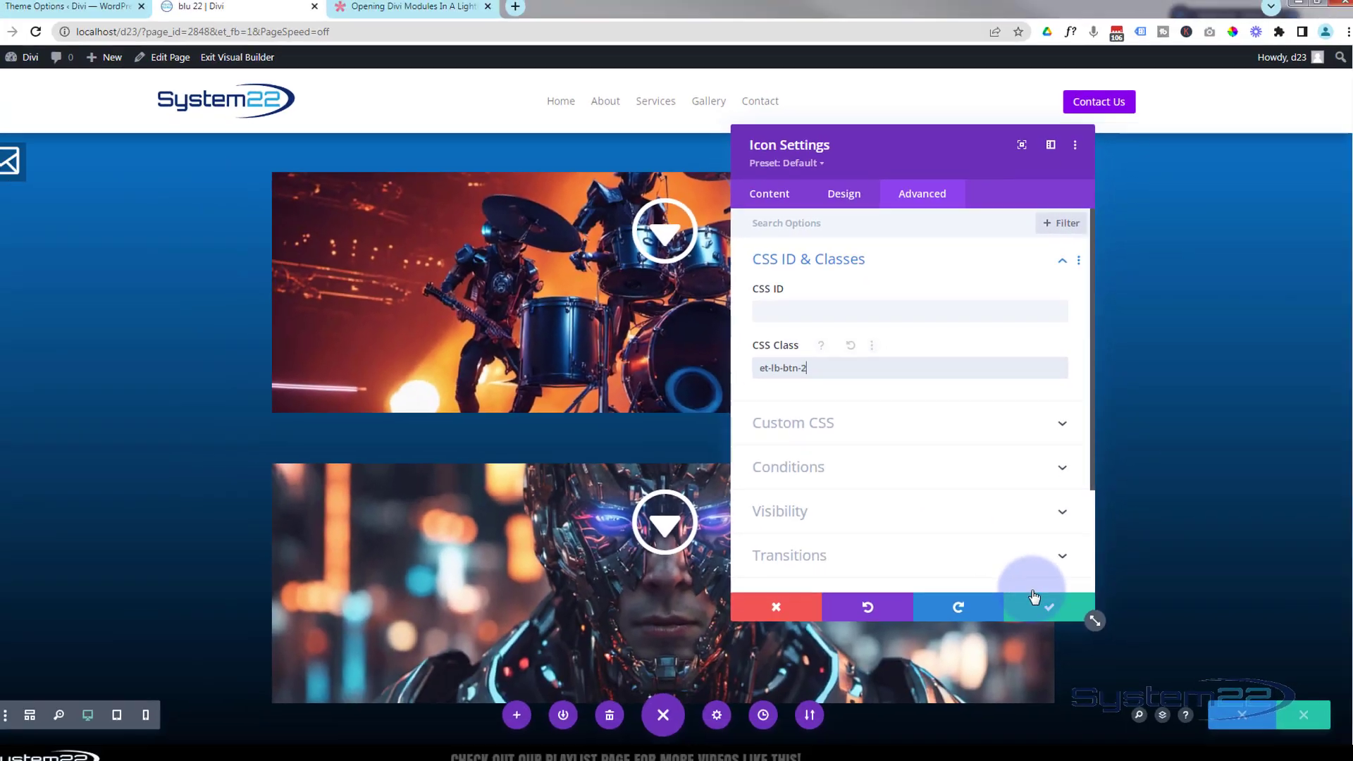
pyautogui.click(1043, 598)
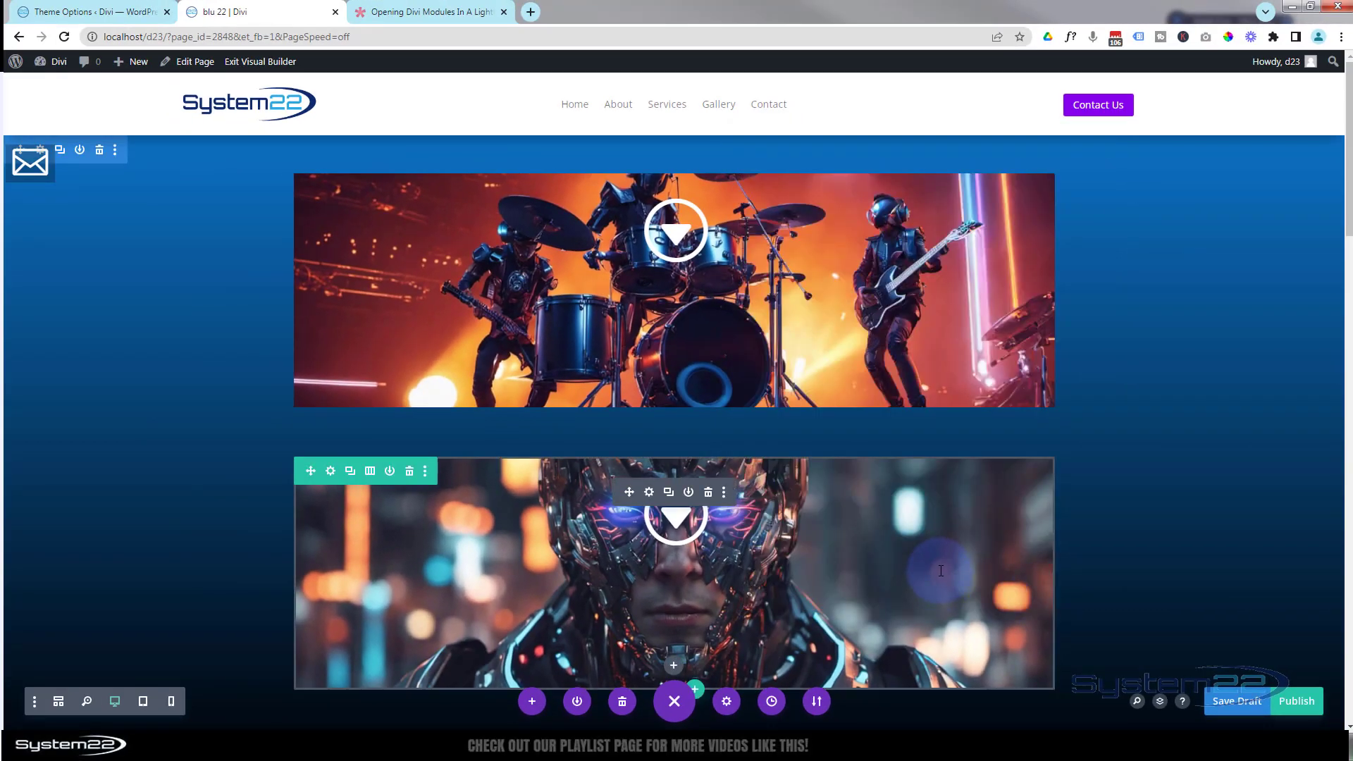
# Step: Open the settings of the section containing the Contact Us form and show its CSS ID and class options
pyautogui.scroll(-5, 940, 570)
pyautogui.scroll(-2, 939, 570)
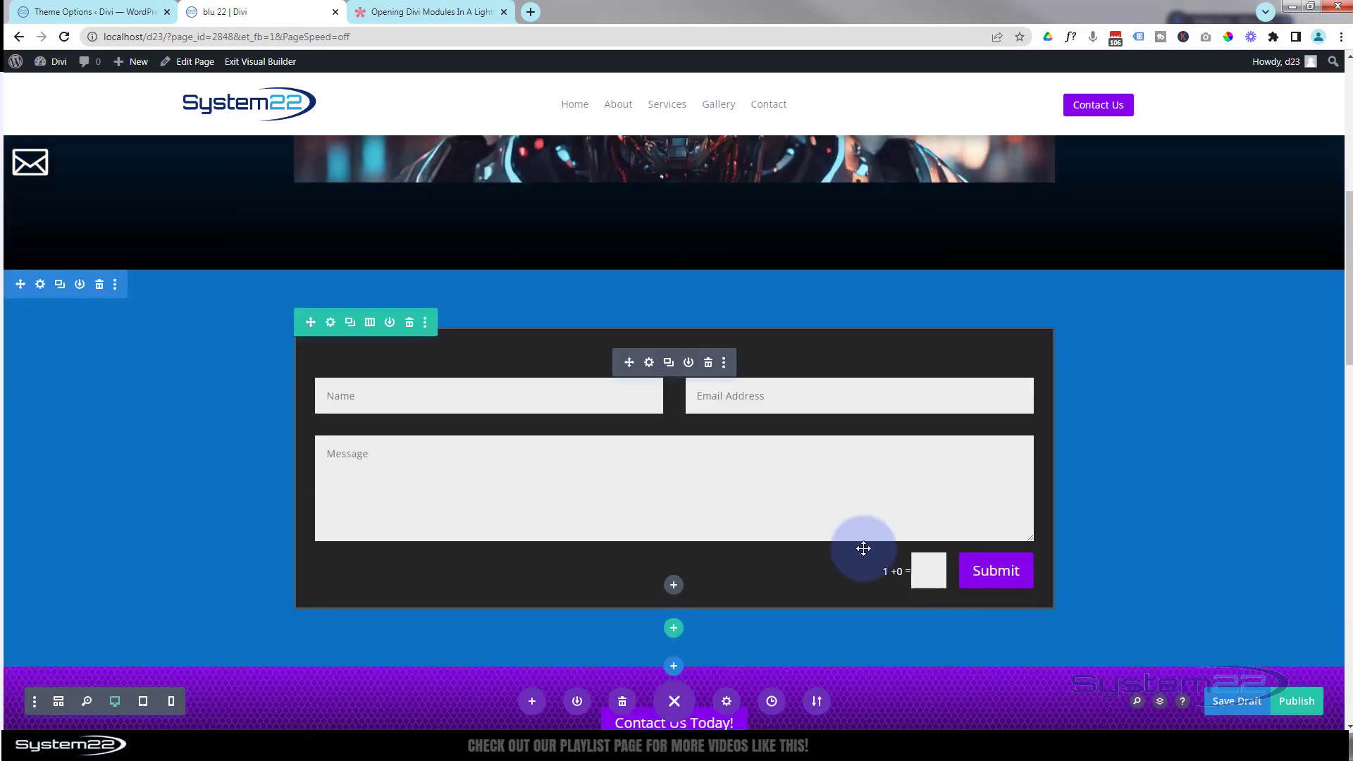
pyautogui.click(40, 284)
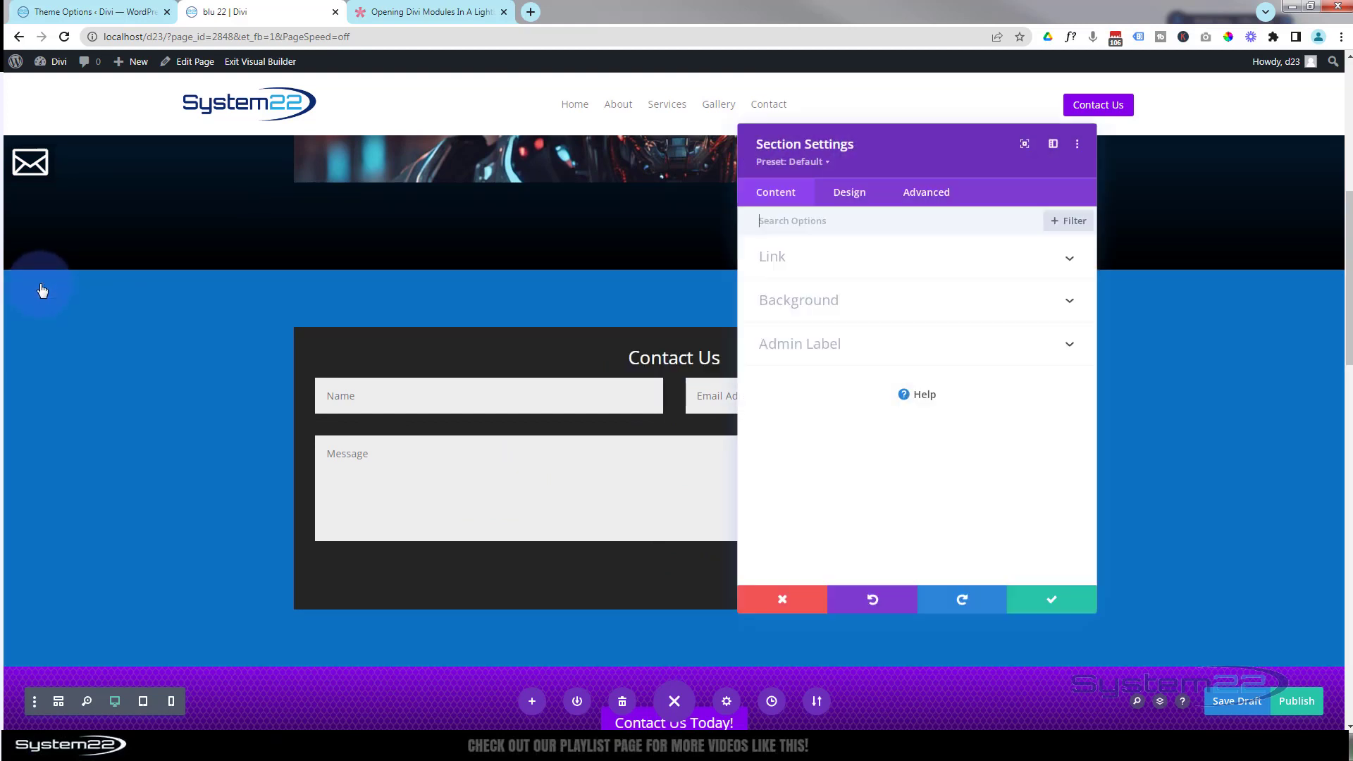
pyautogui.click(934, 195)
pyautogui.click(881, 261)
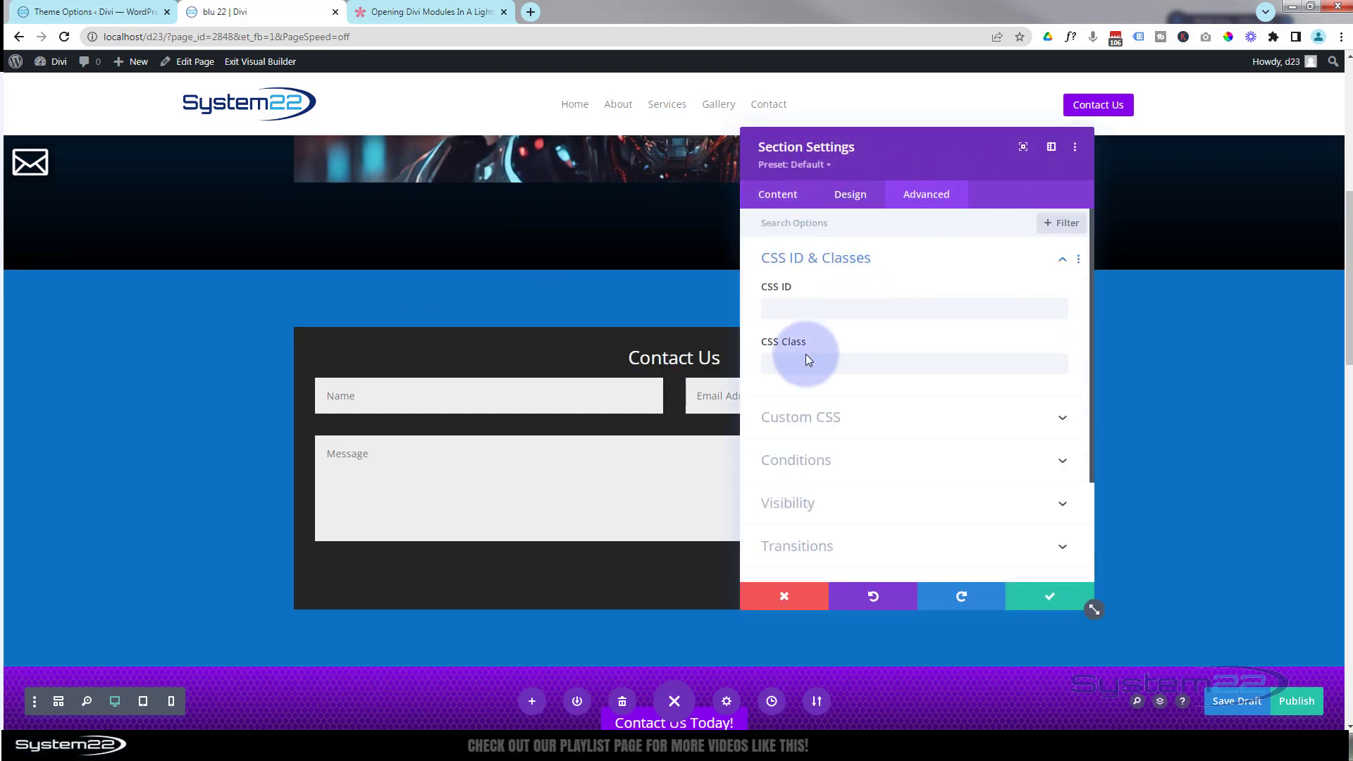
# Step: Return to the lightbox article and copy the section's CSS class name, et-lb-content-1
pyautogui.click(423, 12)
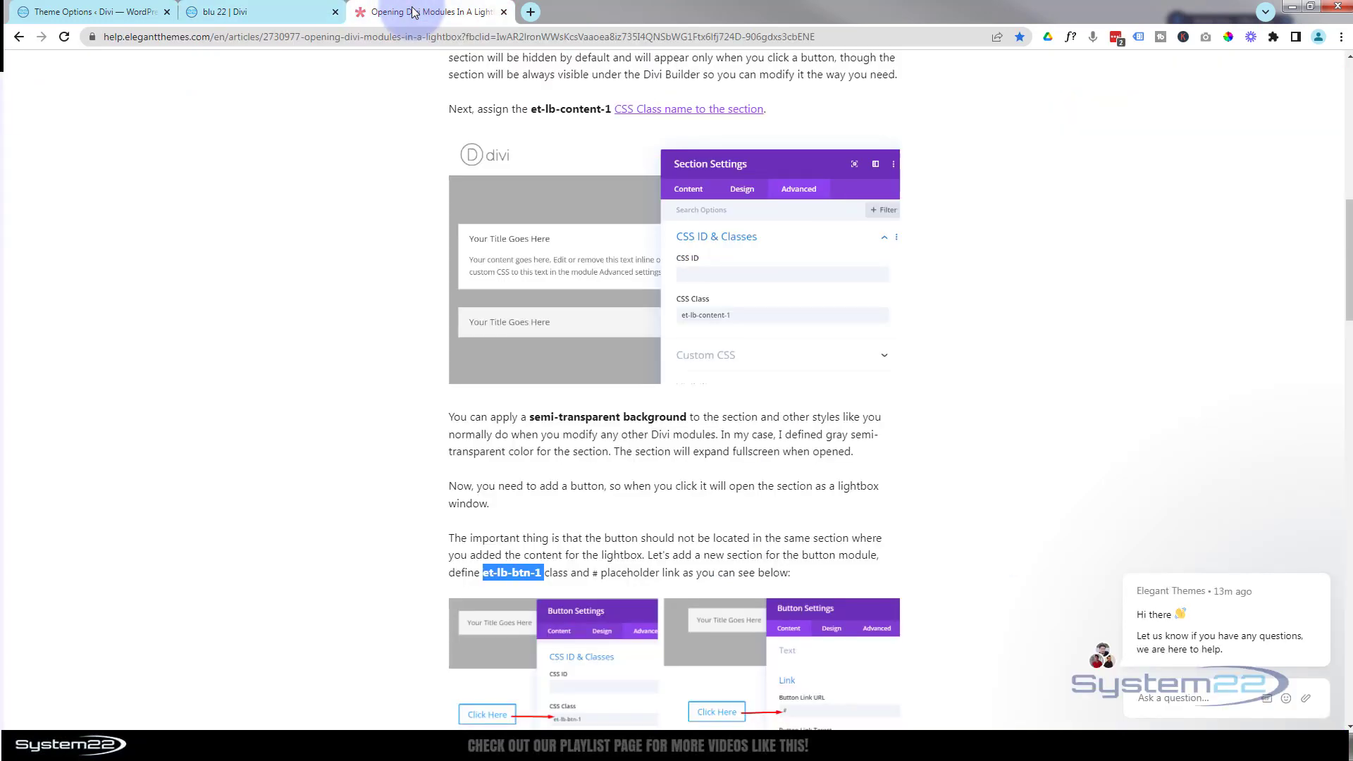
pyautogui.scroll(2, 504, 348)
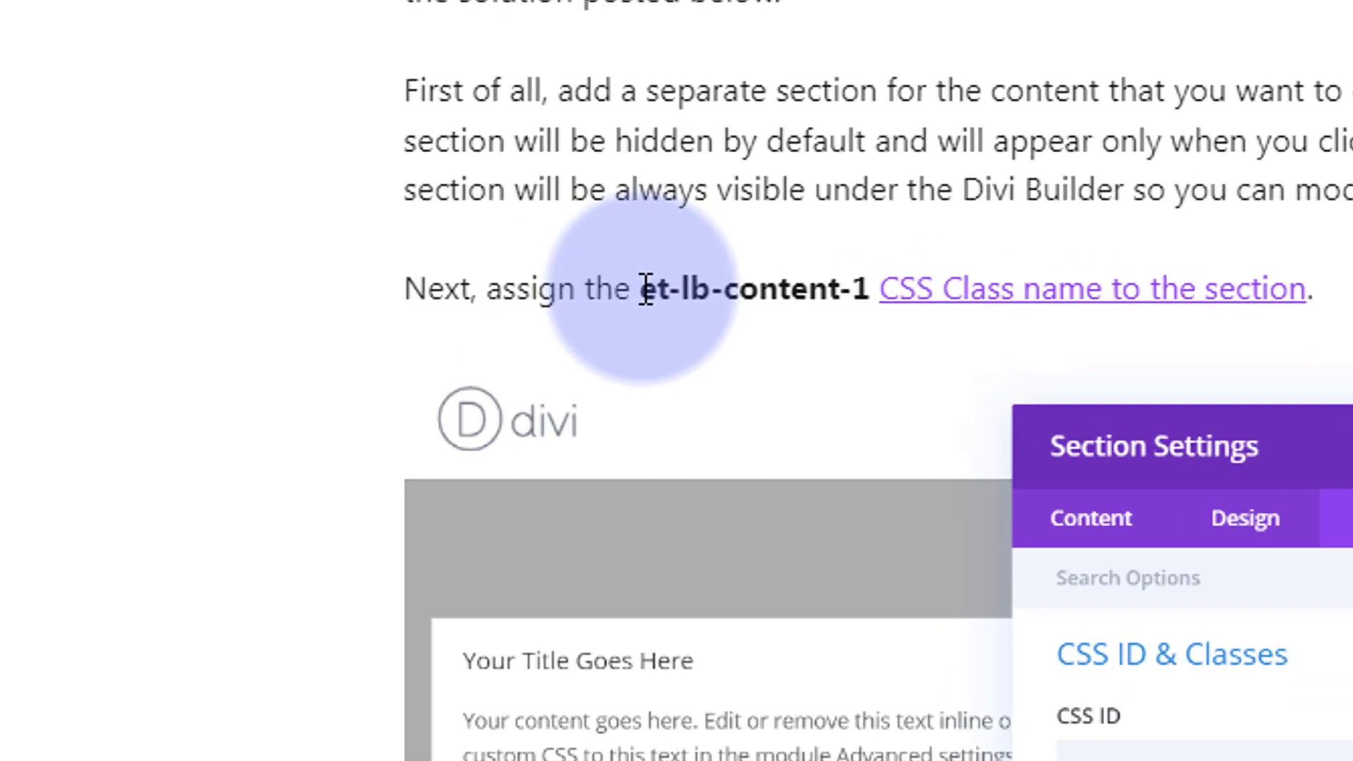
pyautogui.moveTo(532, 250); pyautogui.dragTo(609, 251)
pyautogui.moveTo(932, 300); pyautogui.dragTo(945, 299)
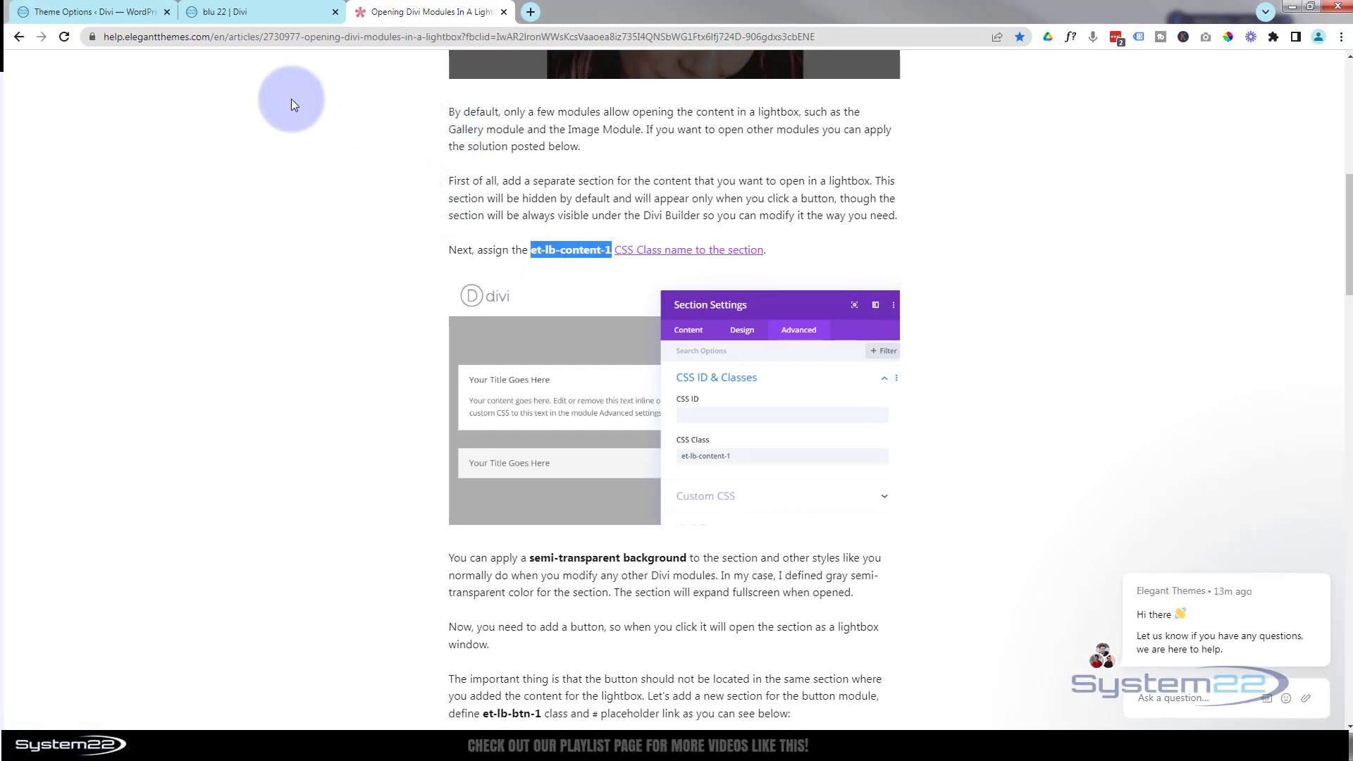
# Step: Set the contact form section's CSS class to et-lb-content-2 and save the section settings
pyautogui.click(275, 14)
pyautogui.click(788, 359)
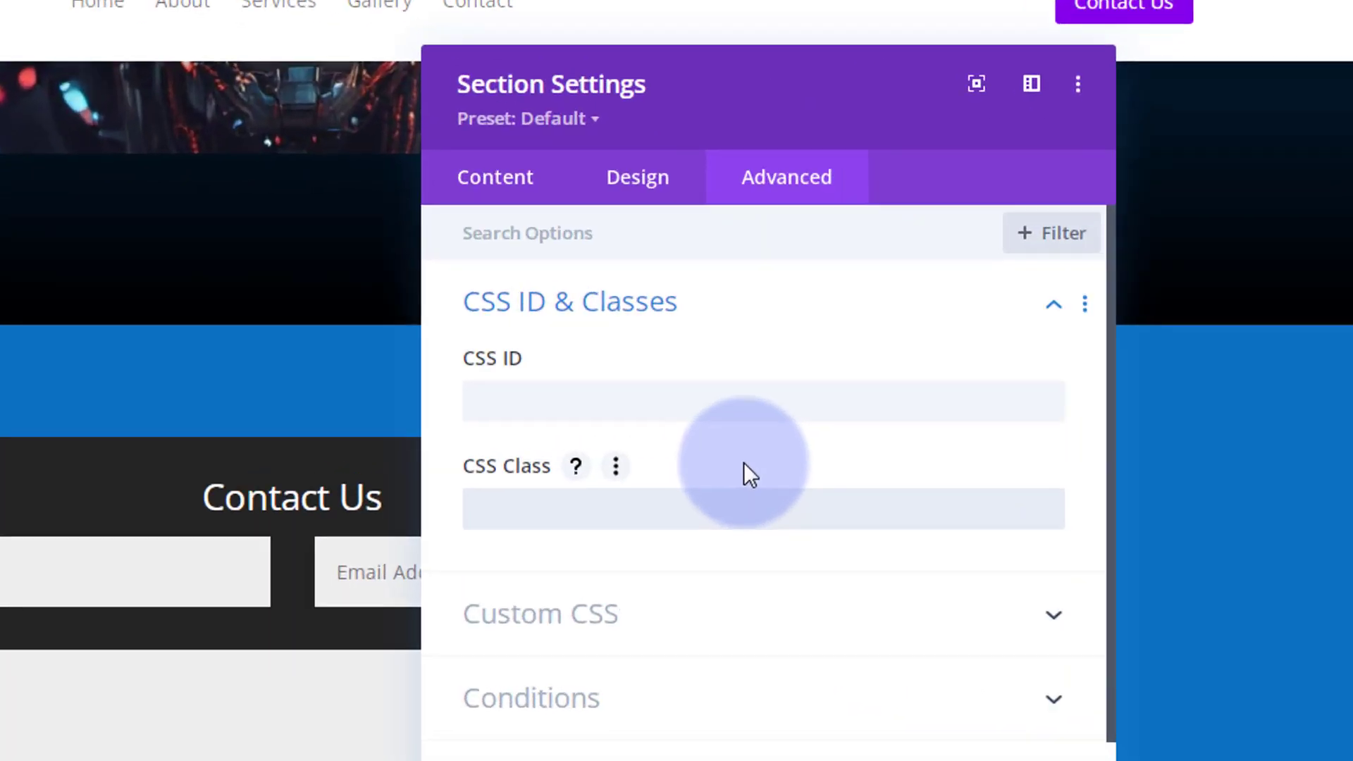
pyautogui.hotkey('ctrl', 'v')
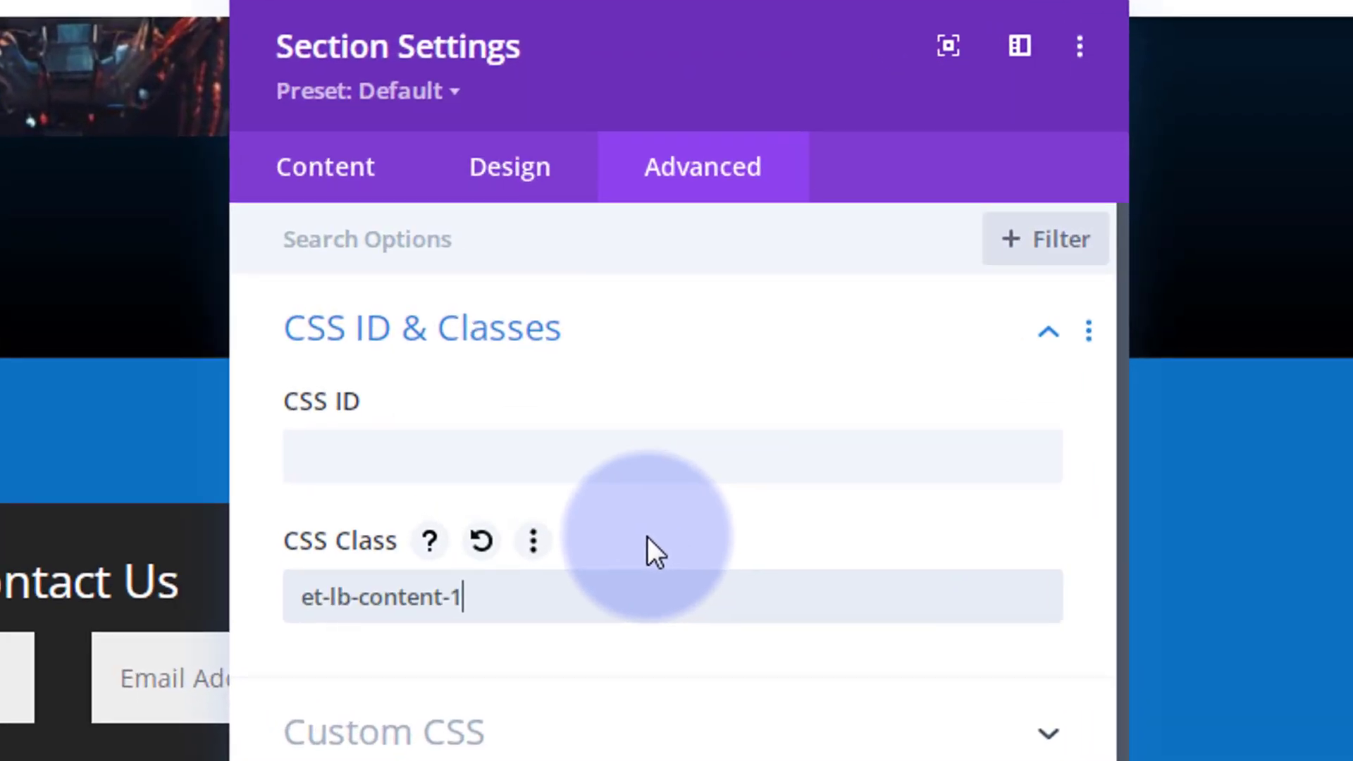
pyautogui.doubleClick(458, 598)
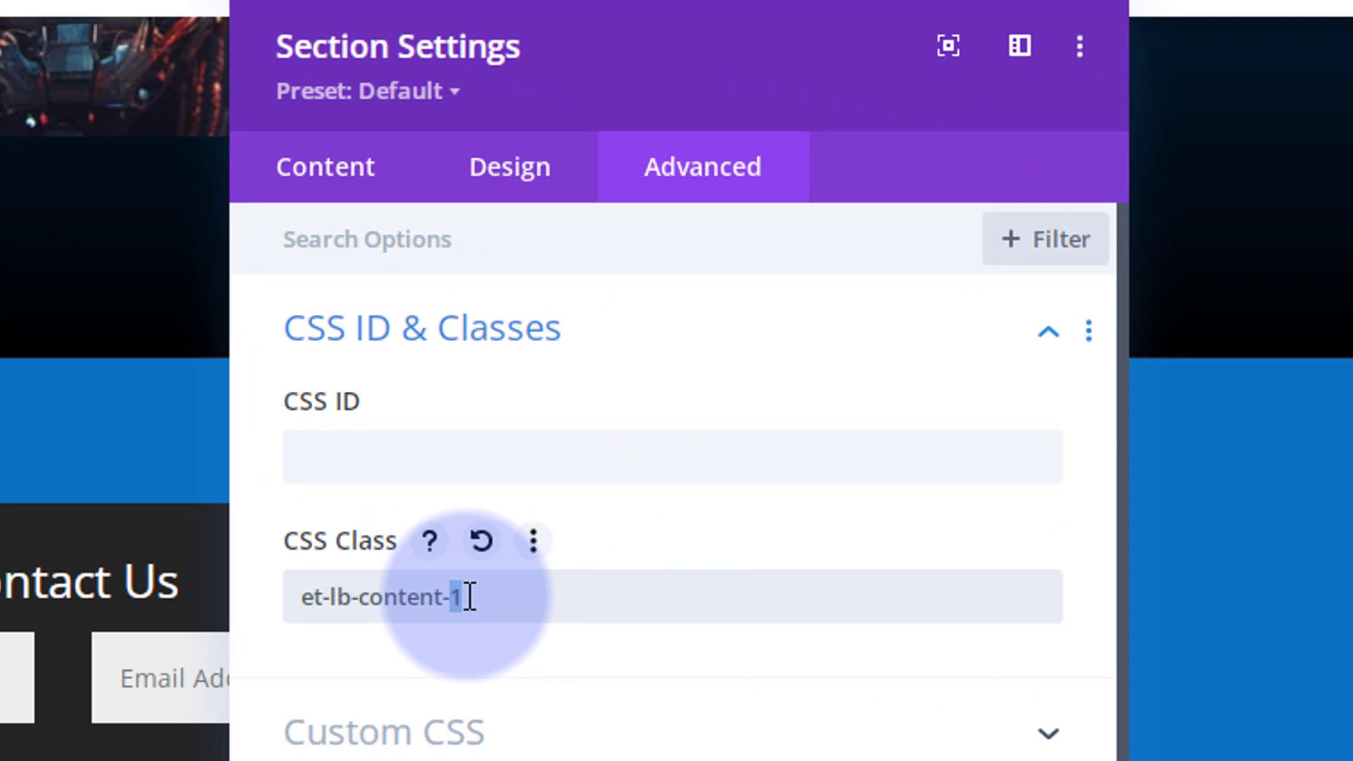
pyautogui.write('2')
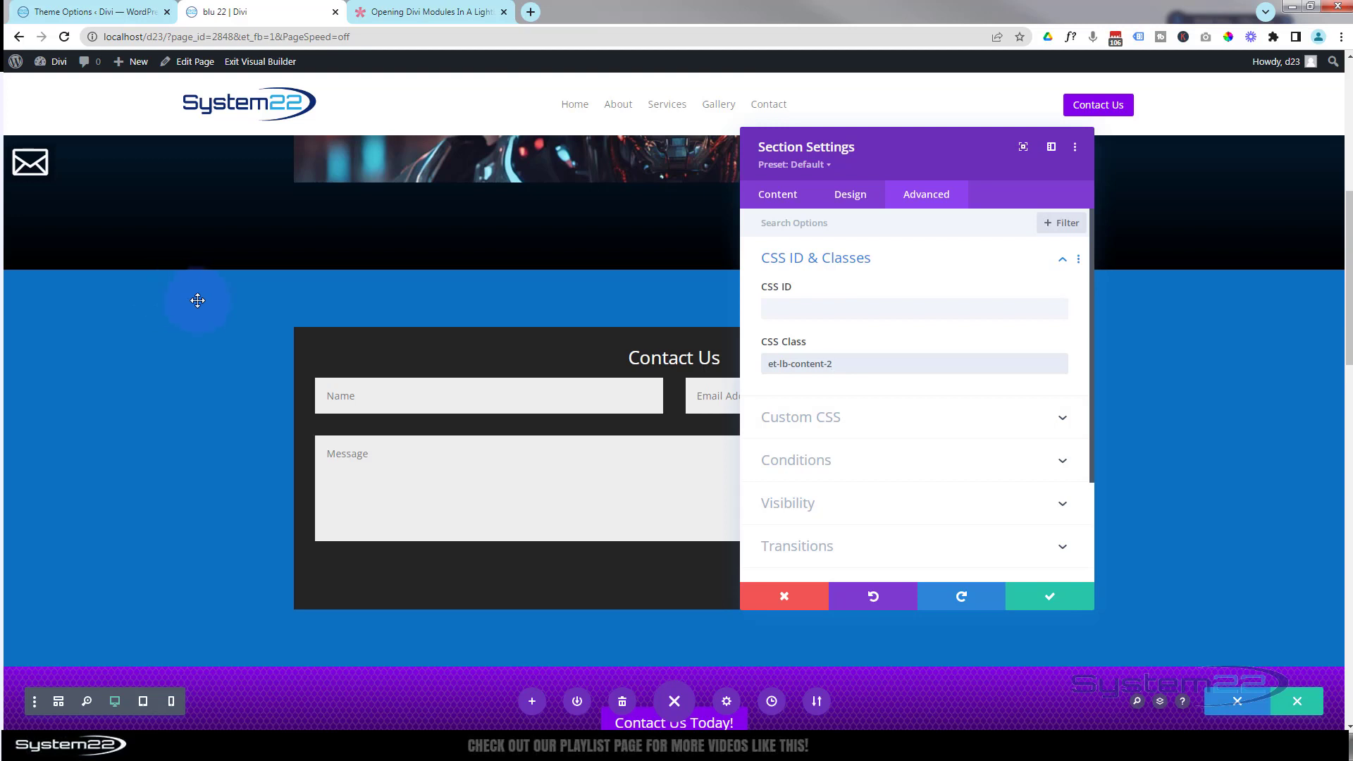
pyautogui.click(1054, 600)
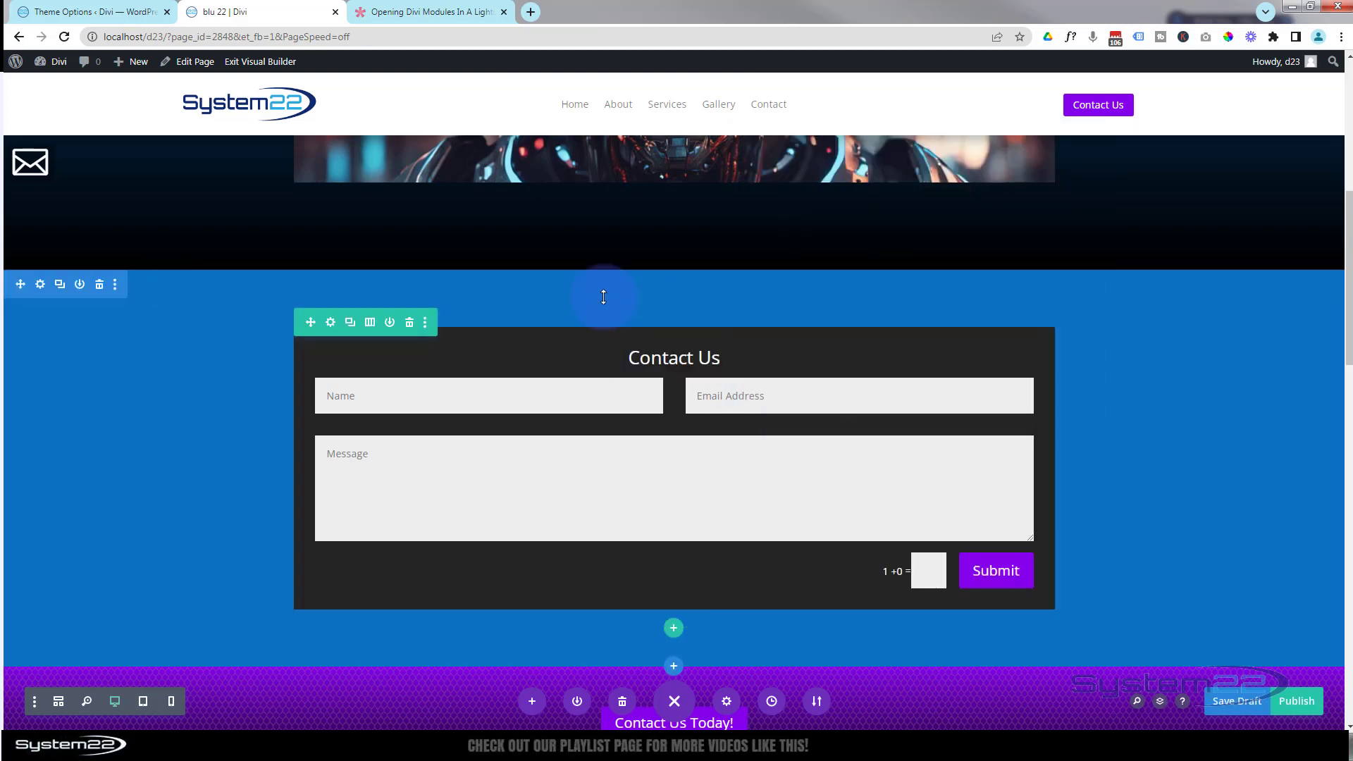
# Step: Set the tablet vertical offset of the envelope icon's fixed row to 299px, preview it on phone and save the row settings
pyautogui.scroll(1, 42, 176)
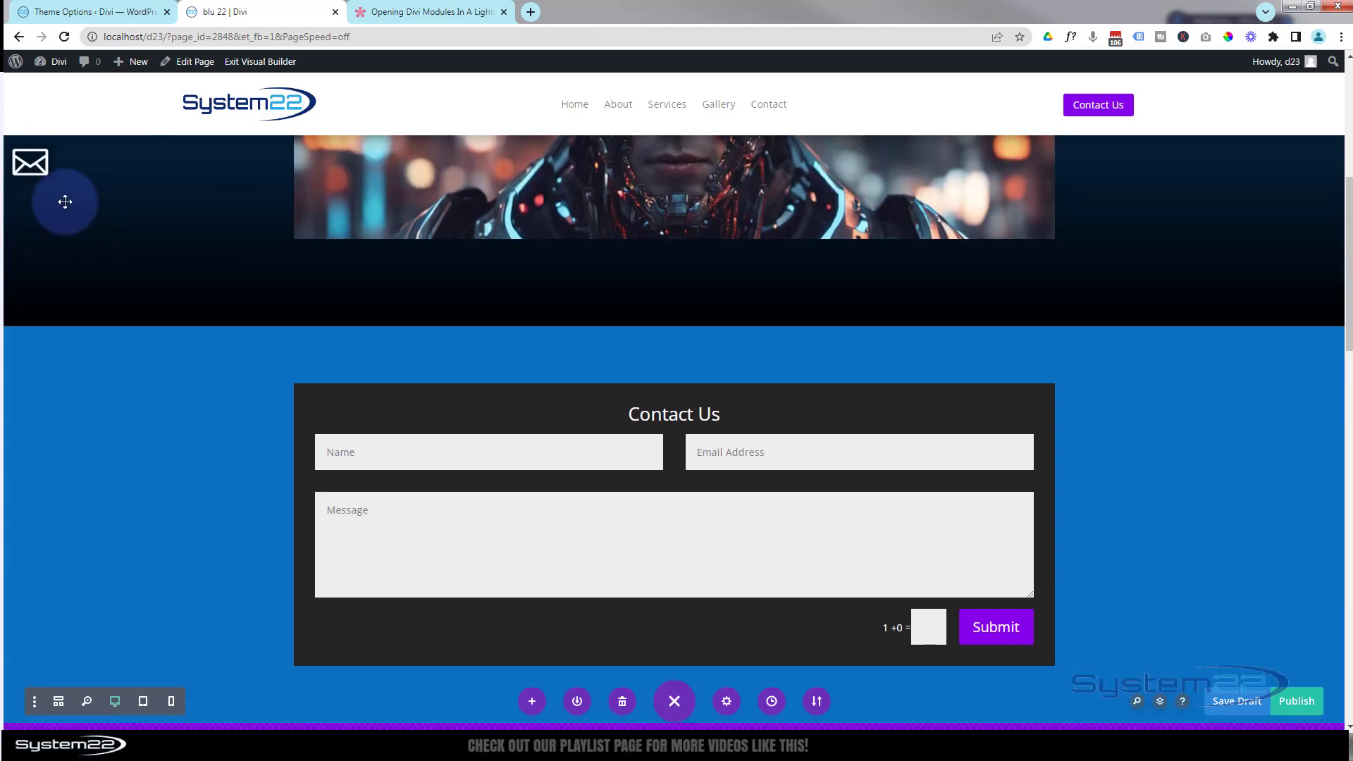
pyautogui.moveTo(32, 164)
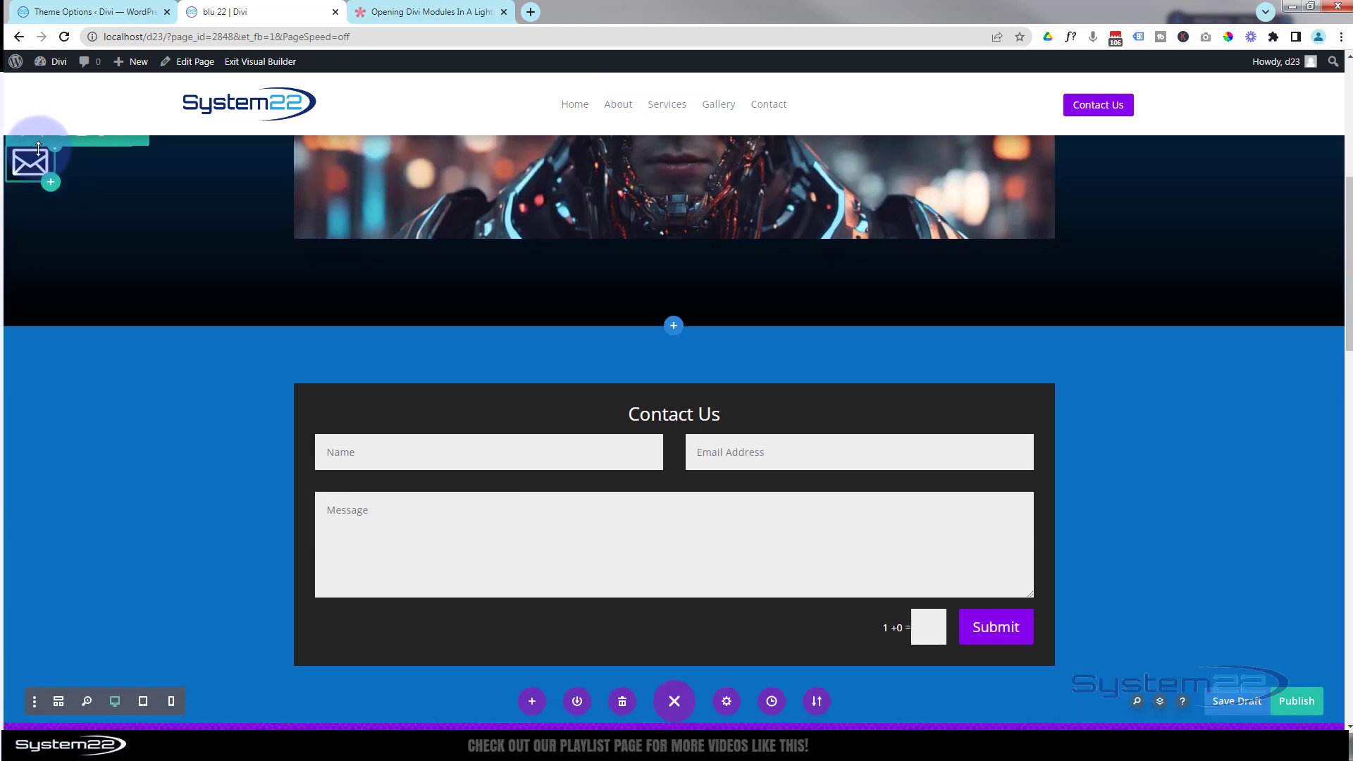
pyautogui.click(43, 136)
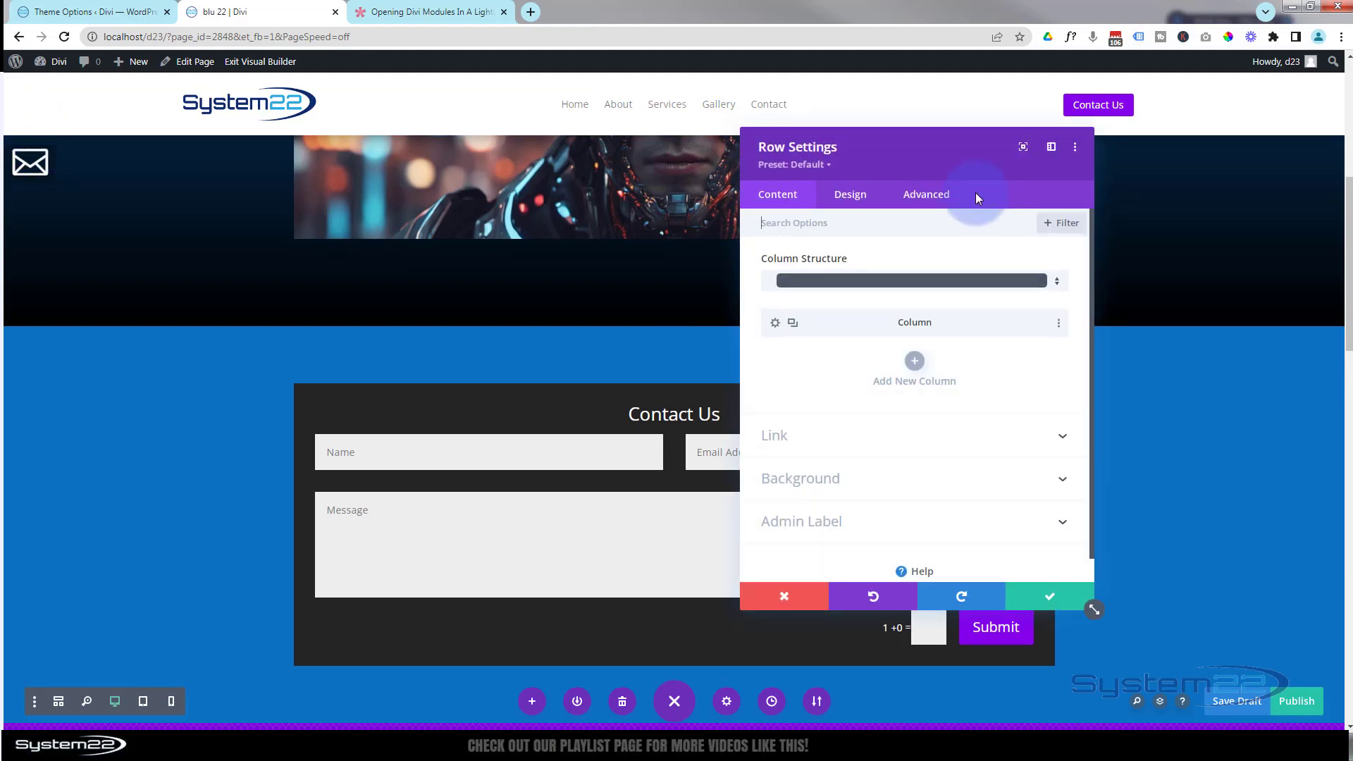
pyautogui.click(924, 194)
pyautogui.click(935, 466)
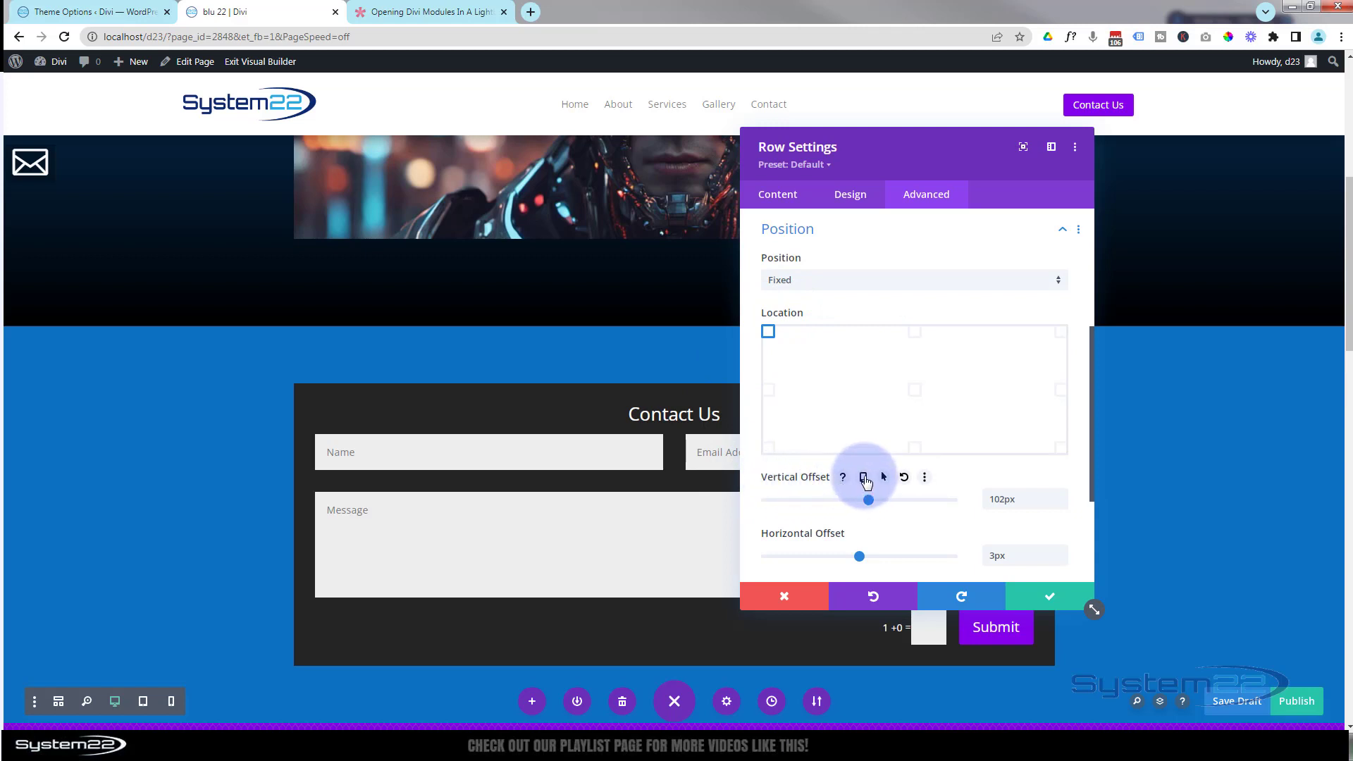
pyautogui.click(864, 479)
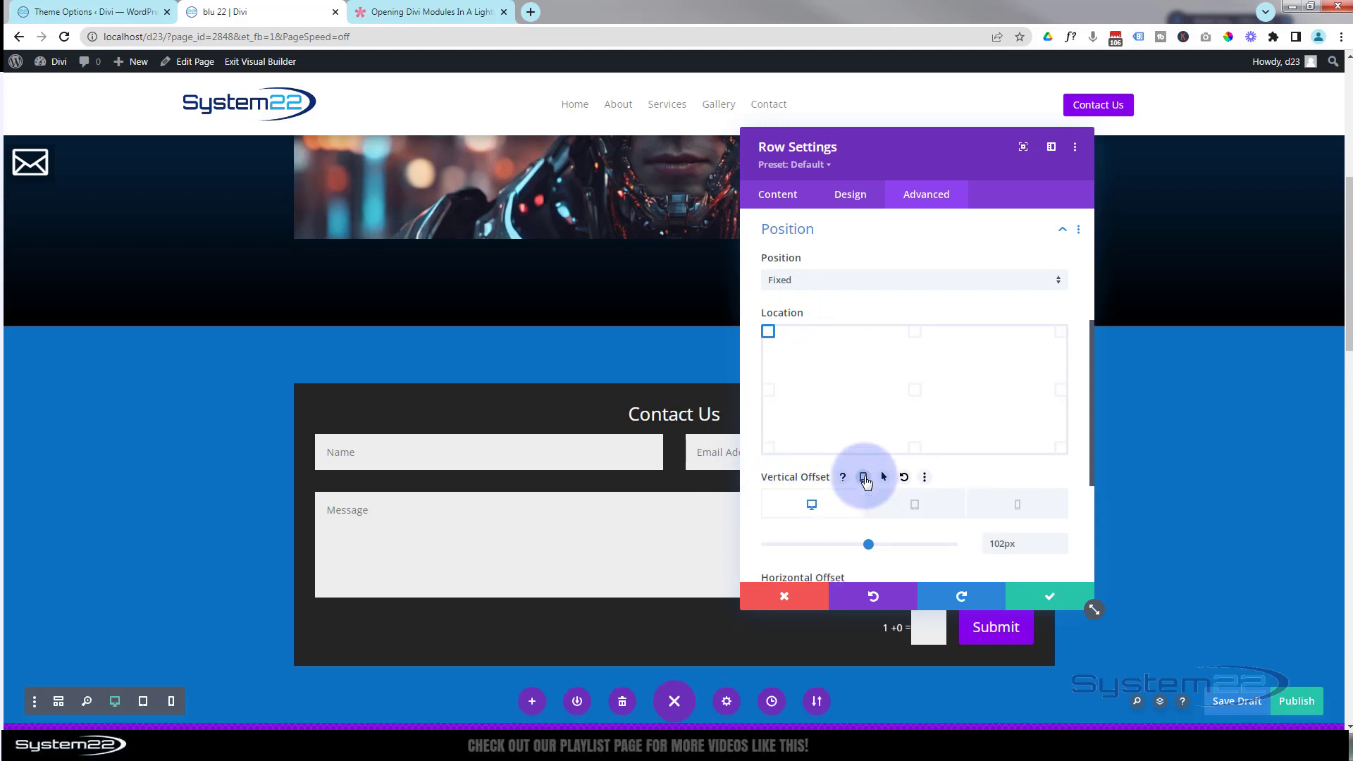
pyautogui.click(911, 512)
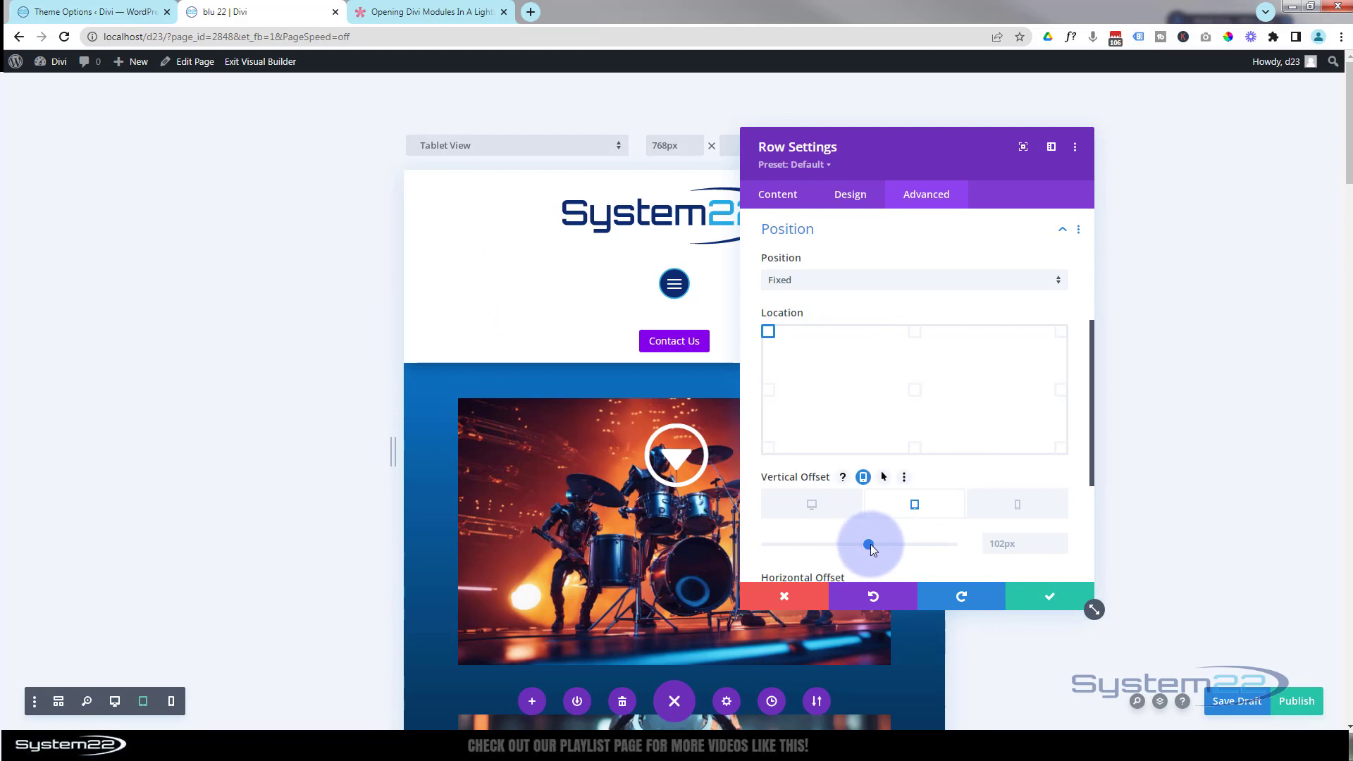
pyautogui.moveTo(870, 544); pyautogui.dragTo(886, 543)
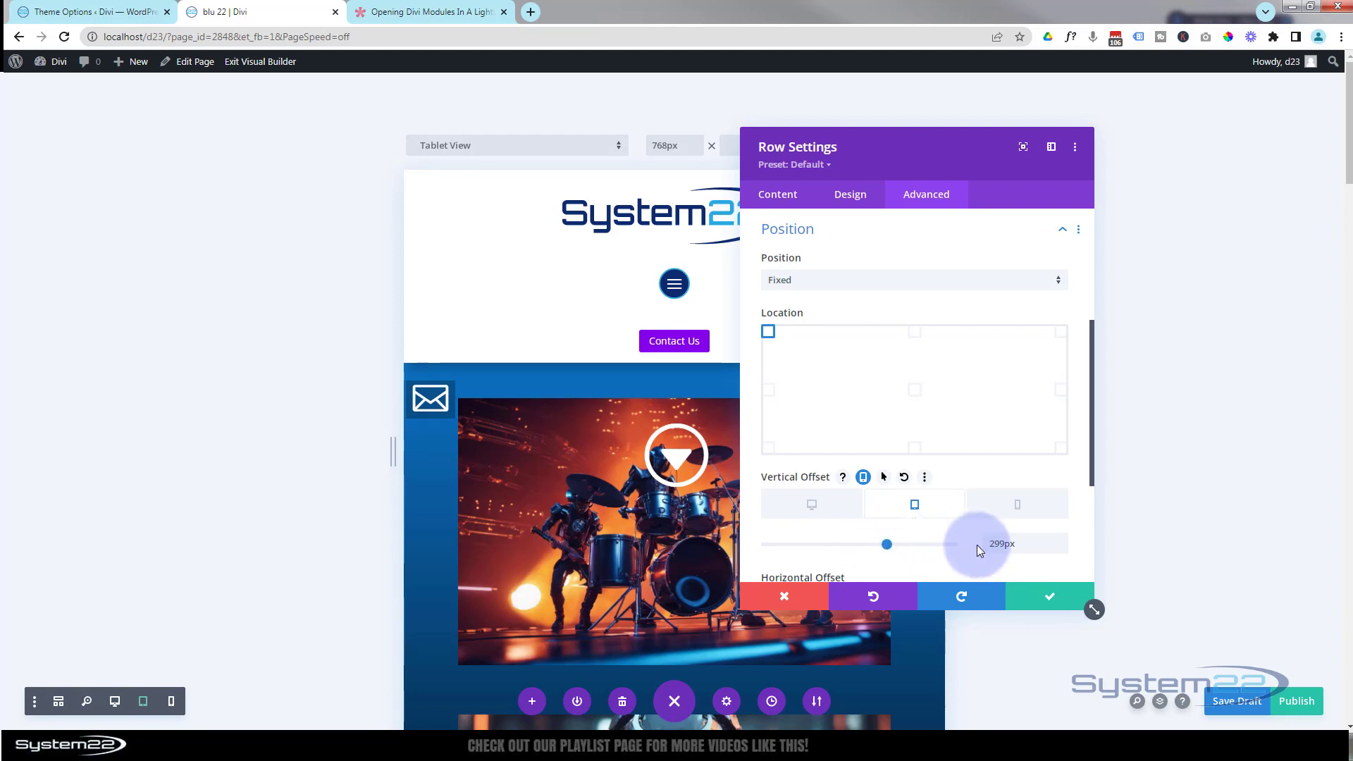
pyautogui.click(1027, 506)
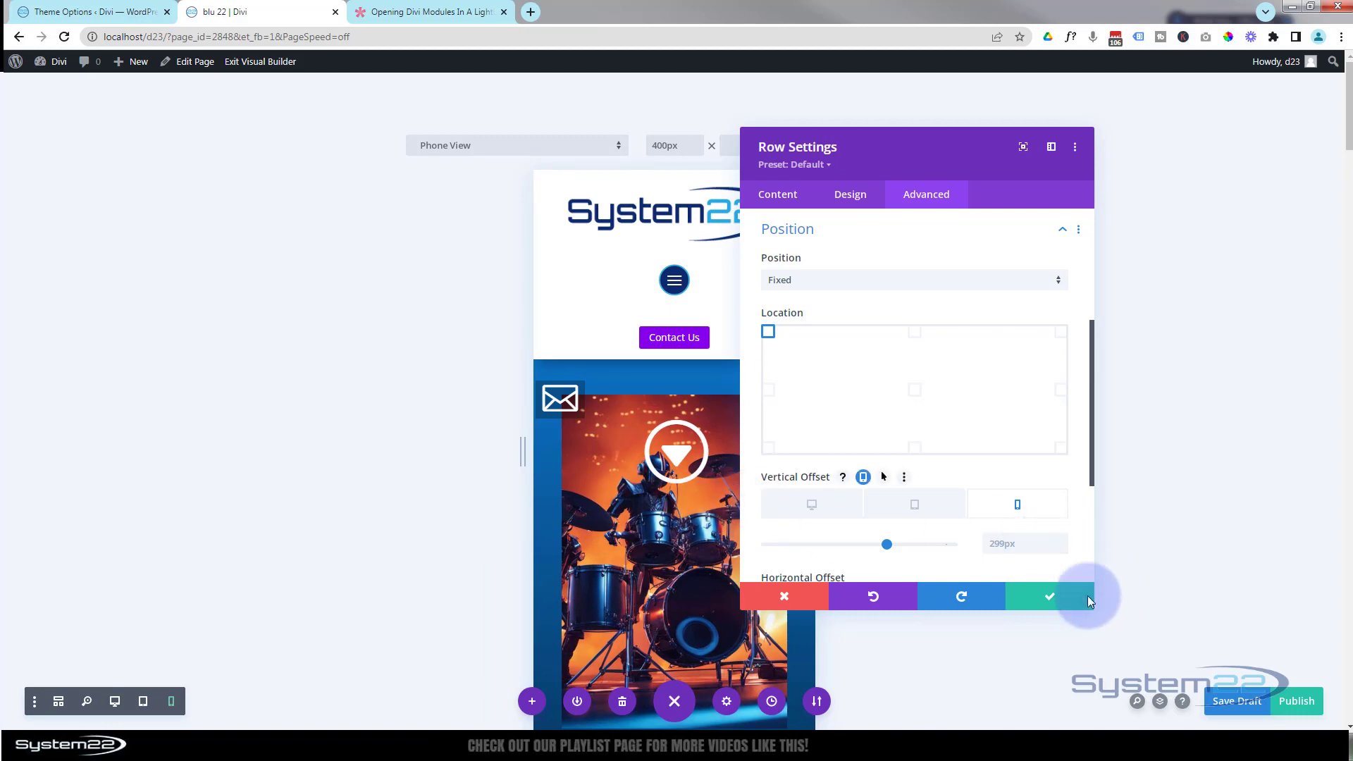
pyautogui.click(1057, 599)
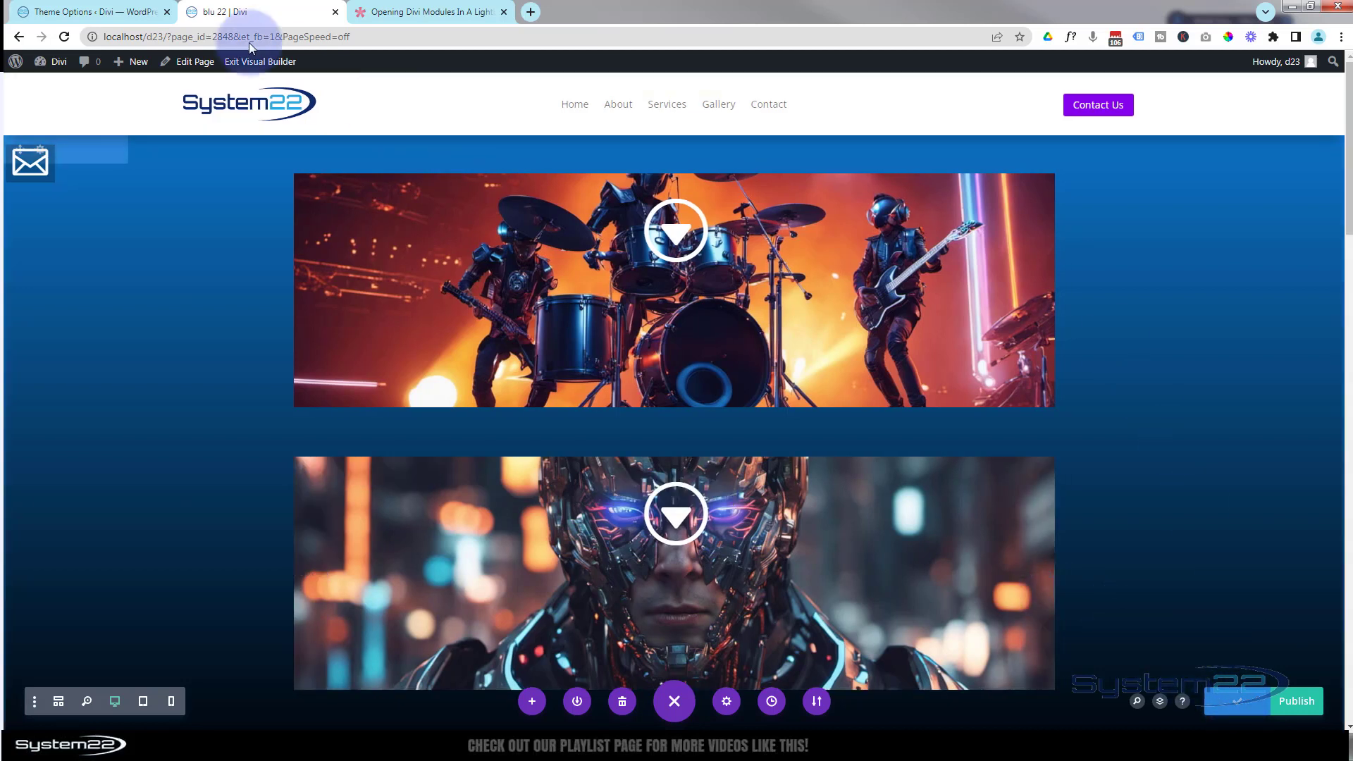
# Step: Exit the visual builder and test the contact form popup on desktop by opening it from the envelope icon, focusing its fields and closing it
pyautogui.click(260, 62)
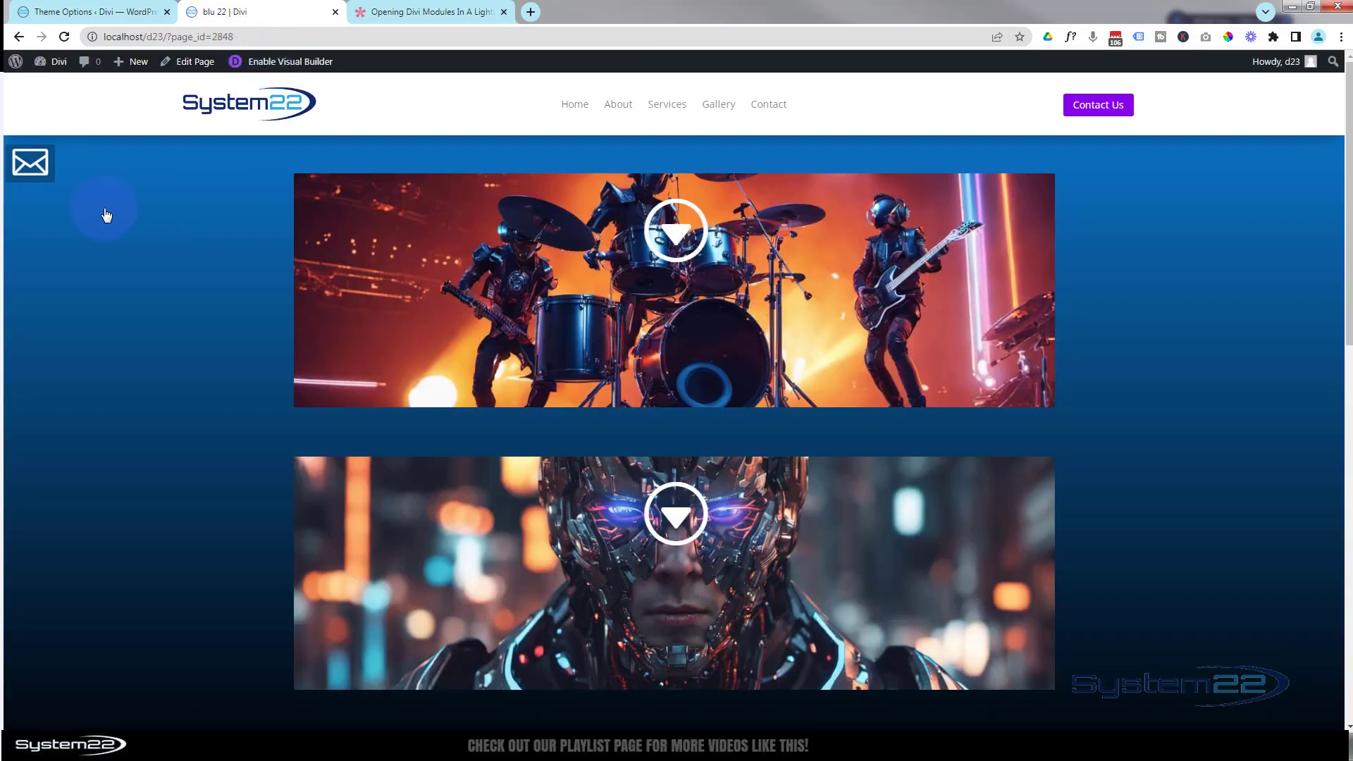
pyautogui.click(32, 164)
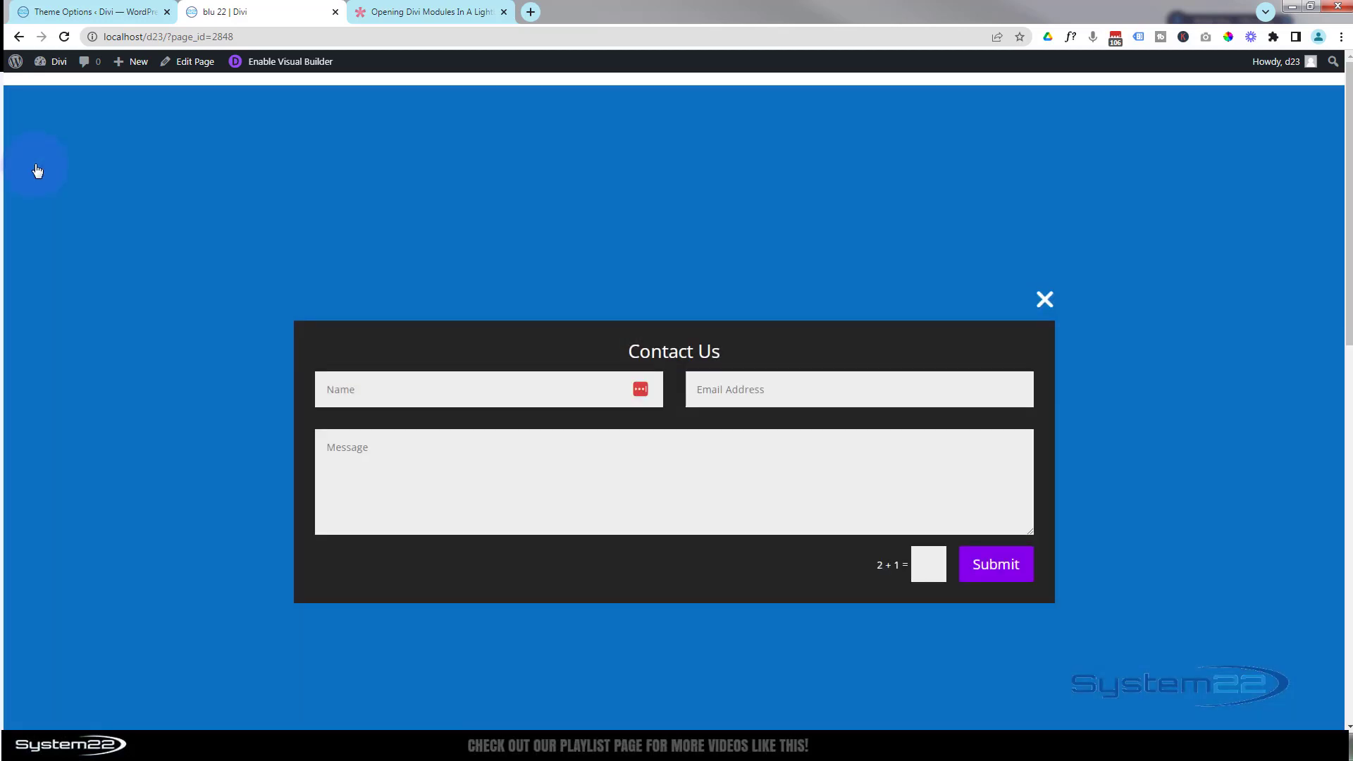
pyautogui.click(420, 390)
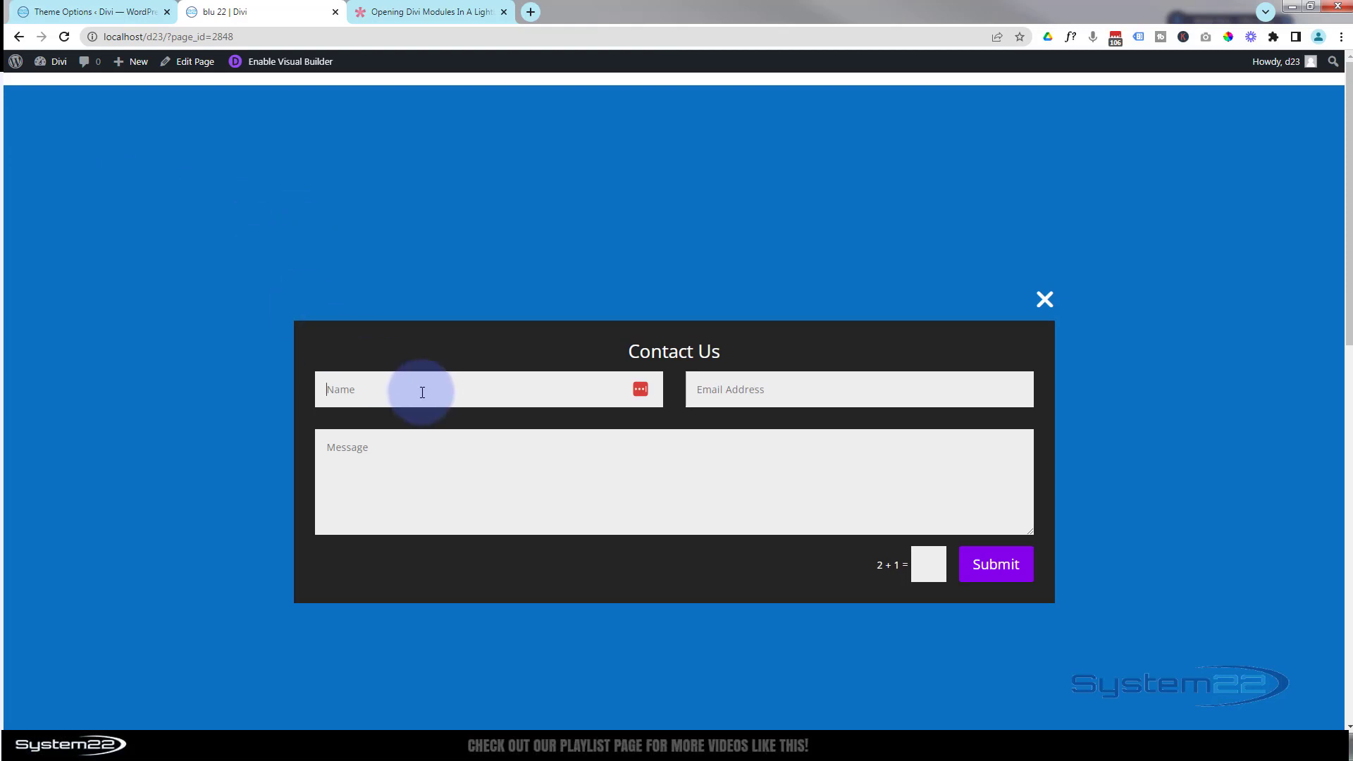
pyautogui.click(771, 396)
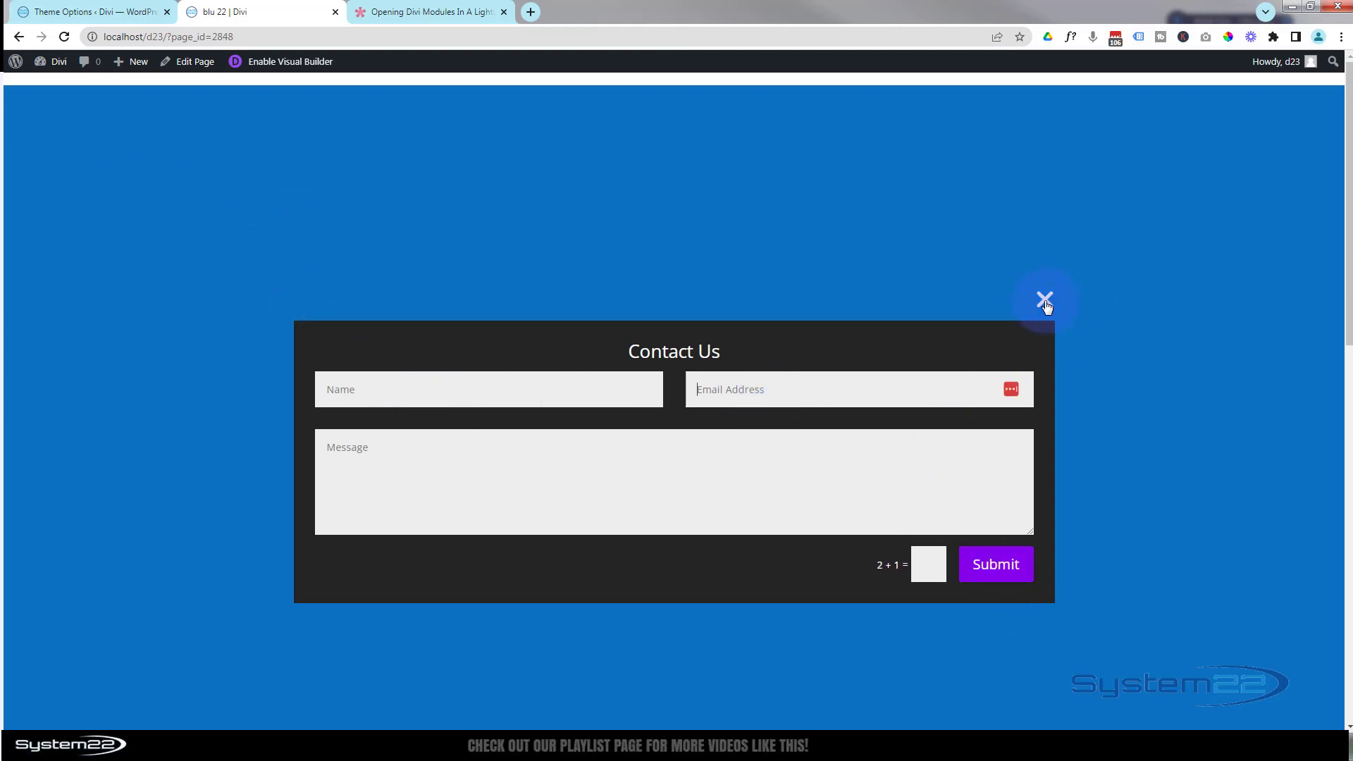
pyautogui.scroll(-1, 652, 680)
pyautogui.scroll(-3, 1095, 471)
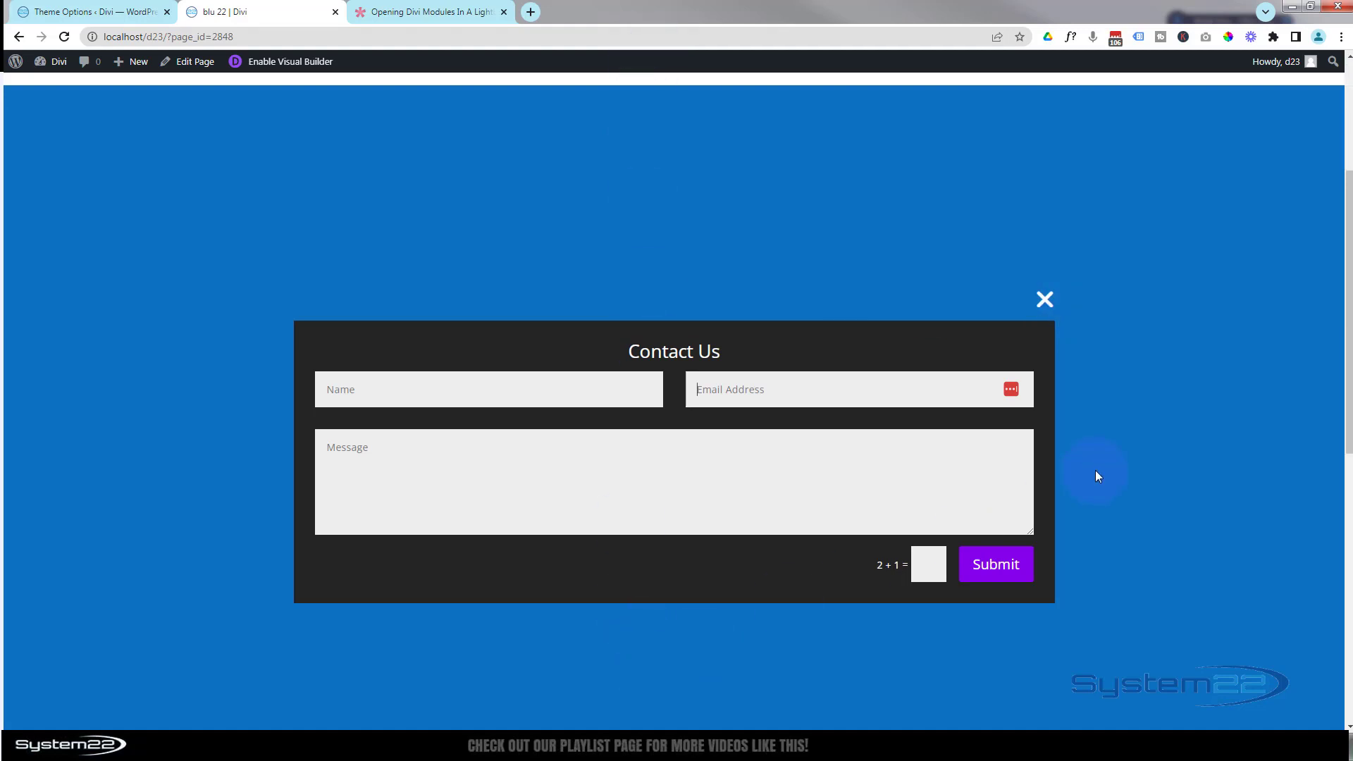
pyautogui.click(1046, 302)
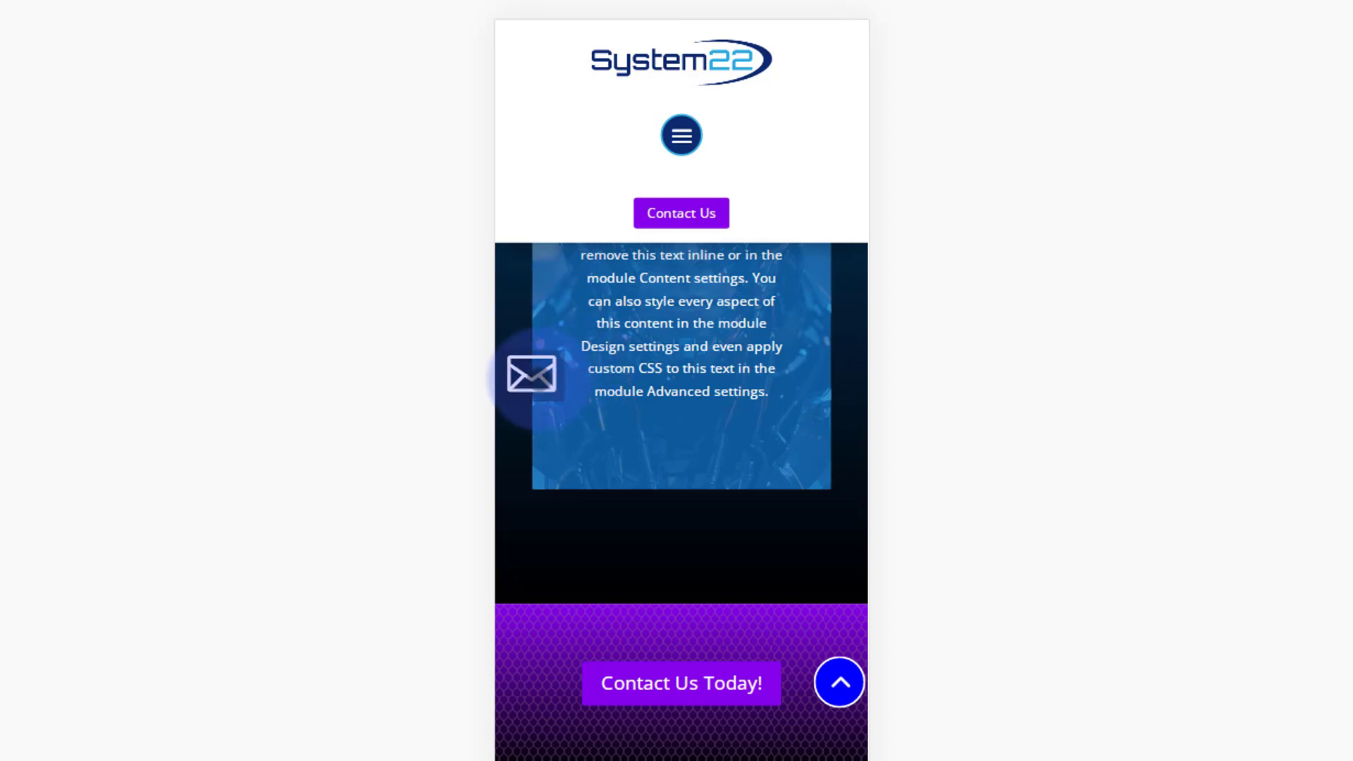
# Step: Test opening and closing the contact form popup from the envelope icon repeatedly in the iPhone 12 Pro preview
pyautogui.click(532, 376)
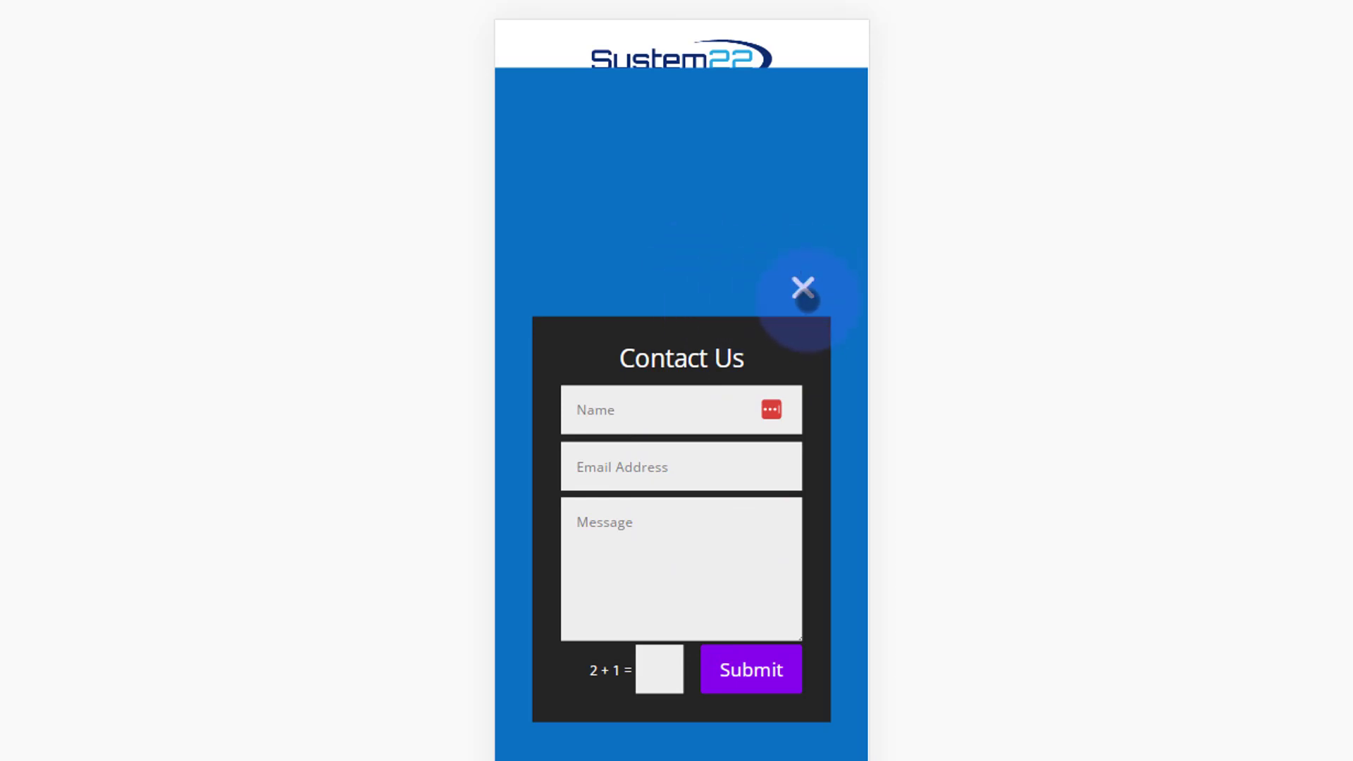
pyautogui.click(804, 289)
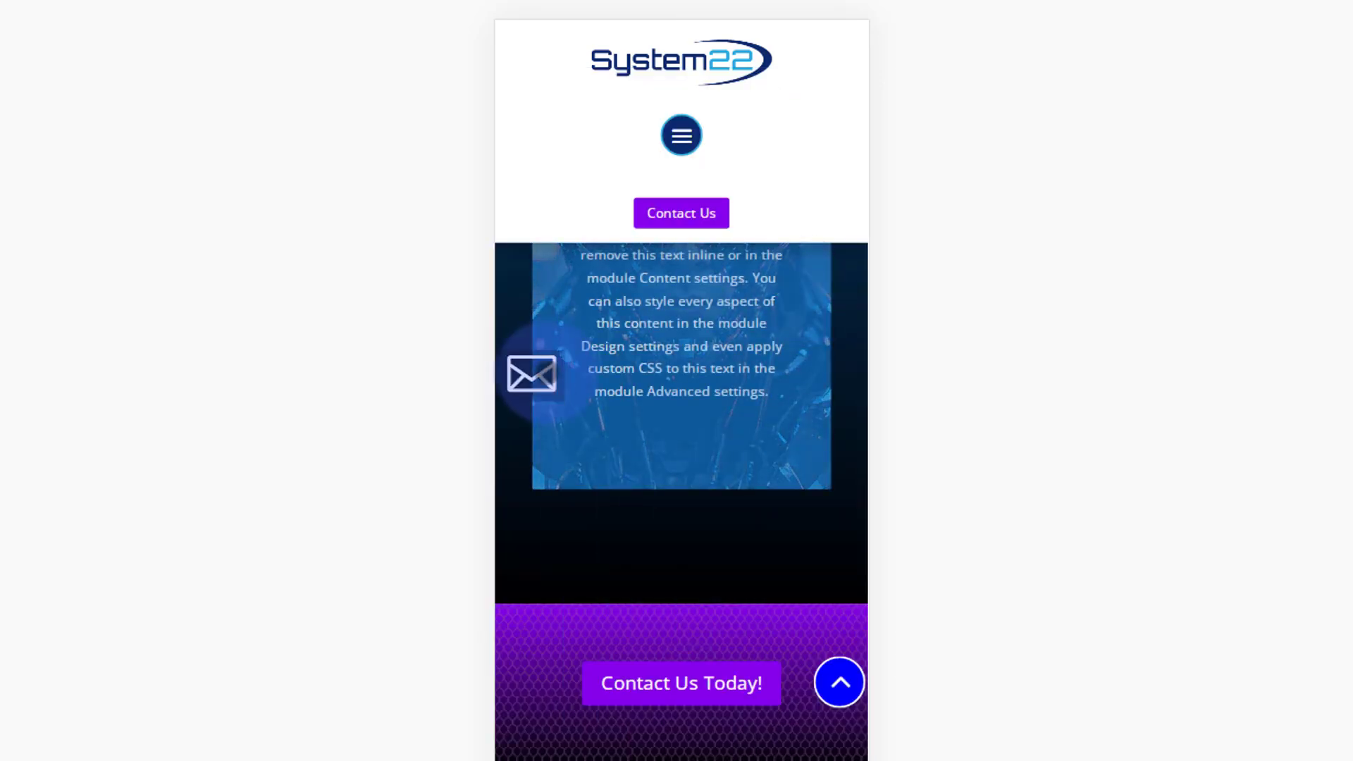
pyautogui.click(533, 374)
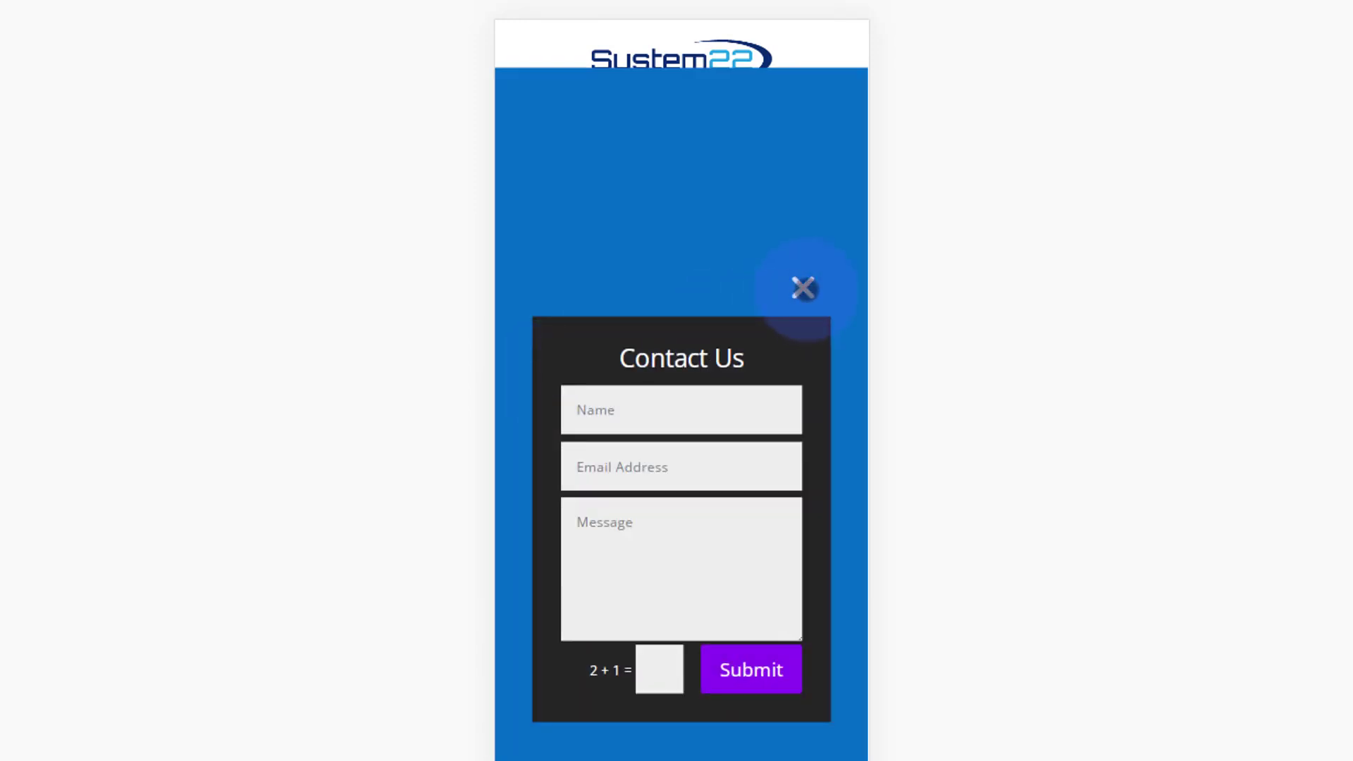
pyautogui.click(803, 287)
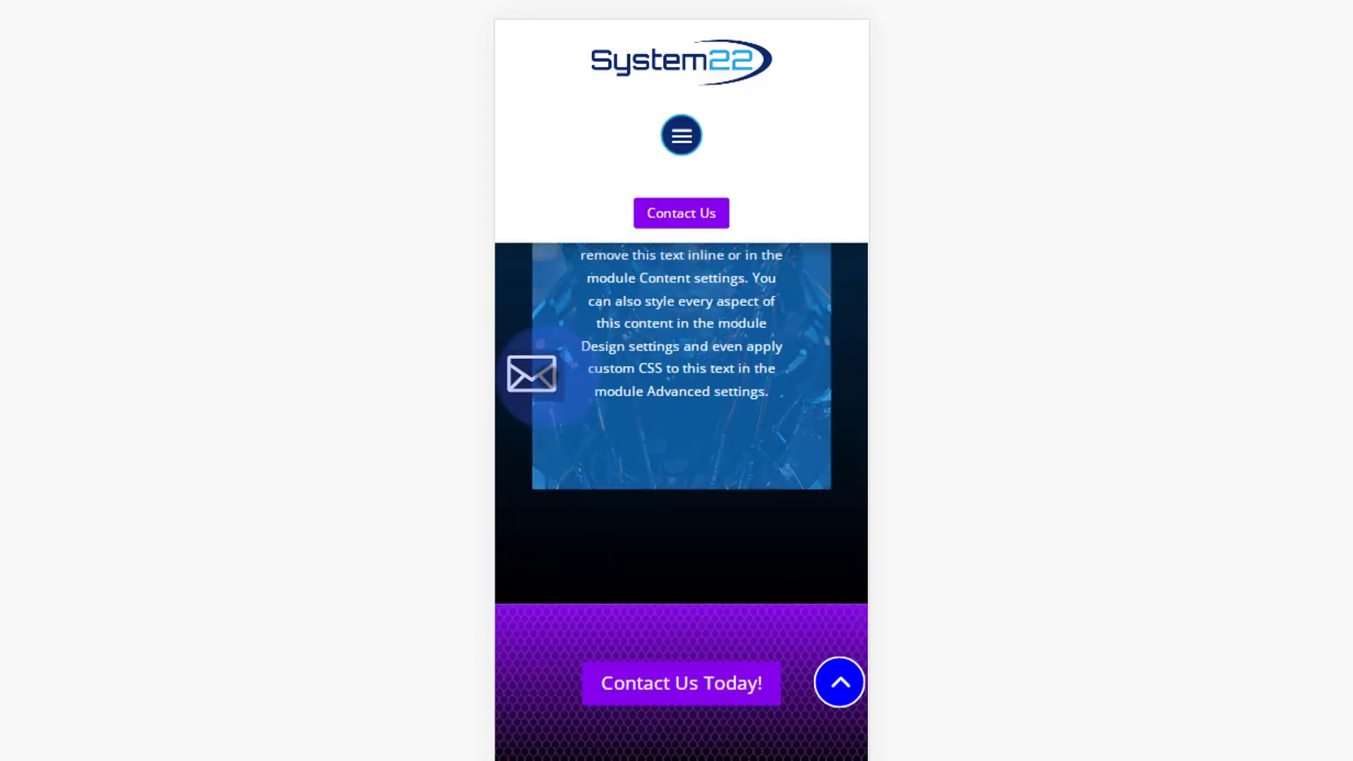
pyautogui.click(533, 373)
pyautogui.click(801, 289)
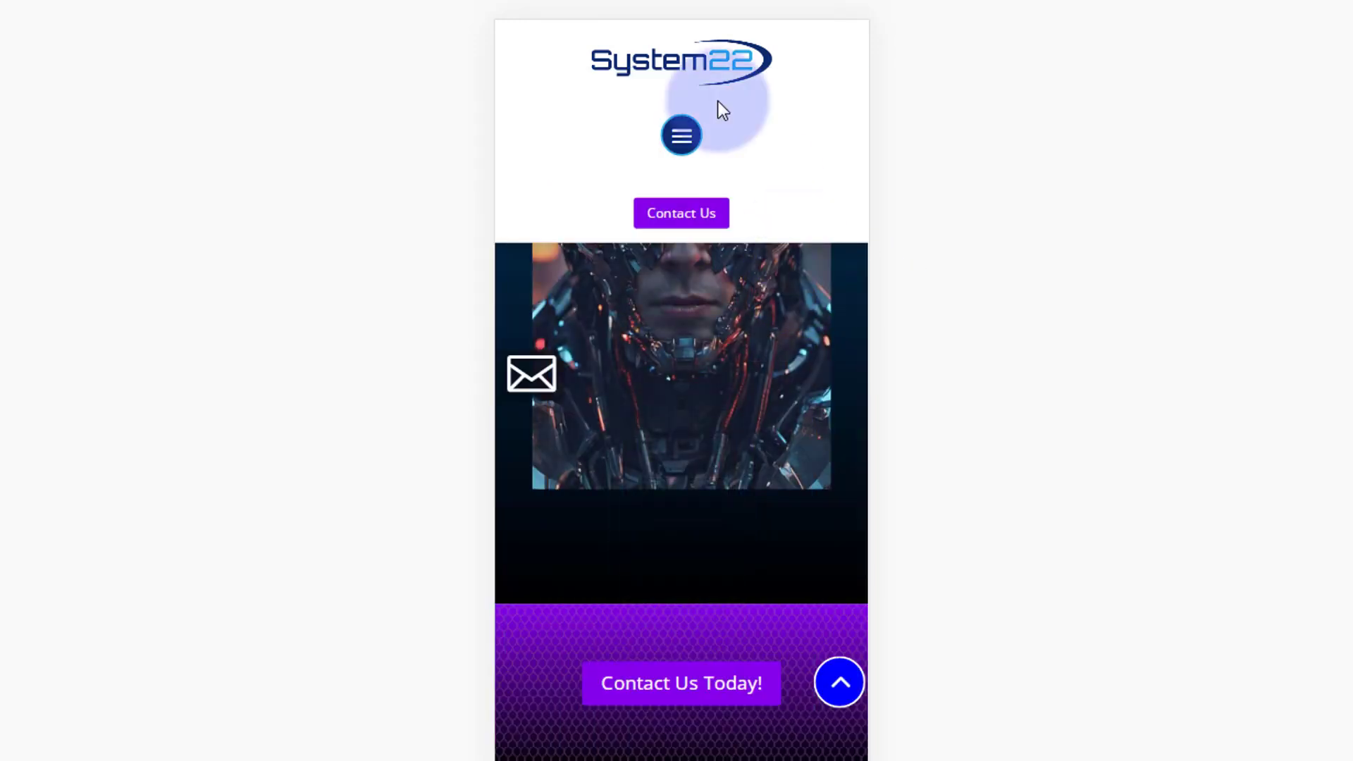
# Step: Switch the device preview to iPad Air and test opening and closing the contact form popup from the envelope icon
pyautogui.click(610, 62)
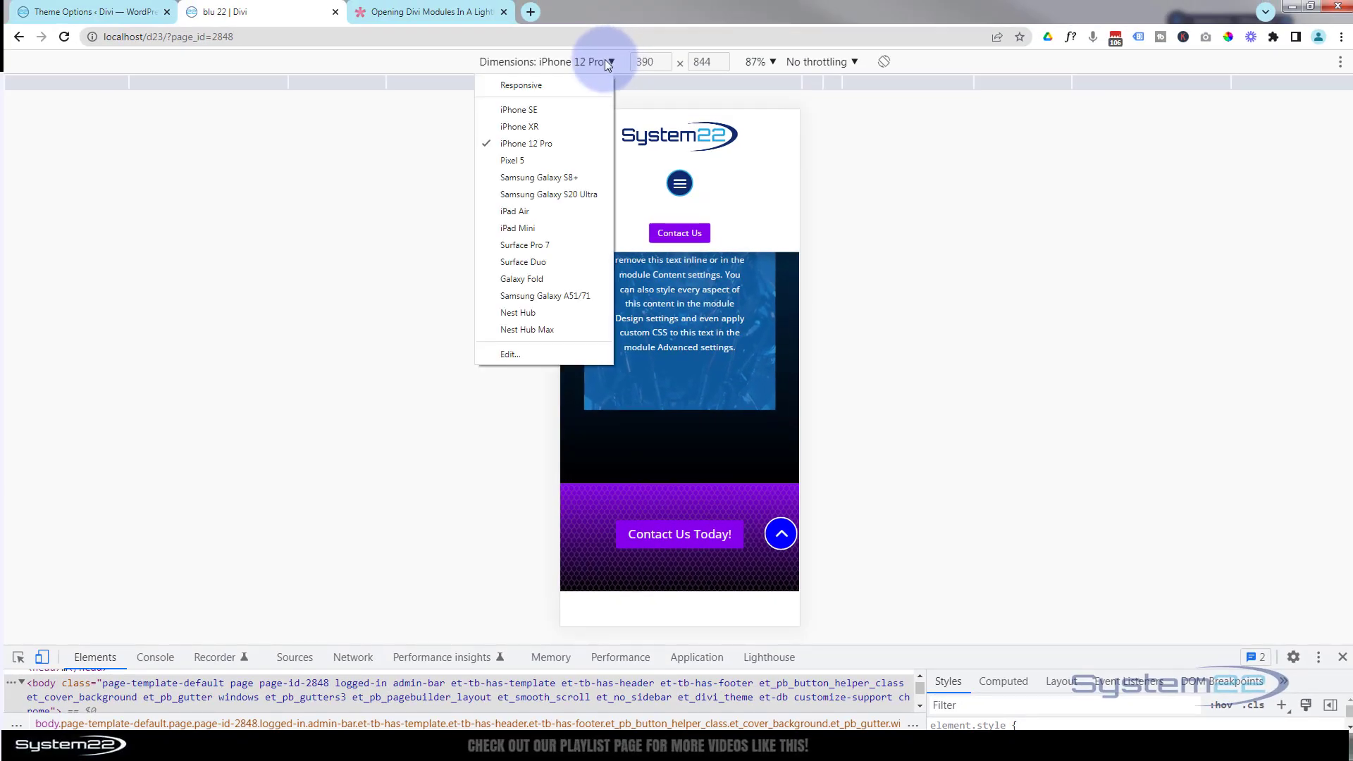
pyautogui.click(526, 214)
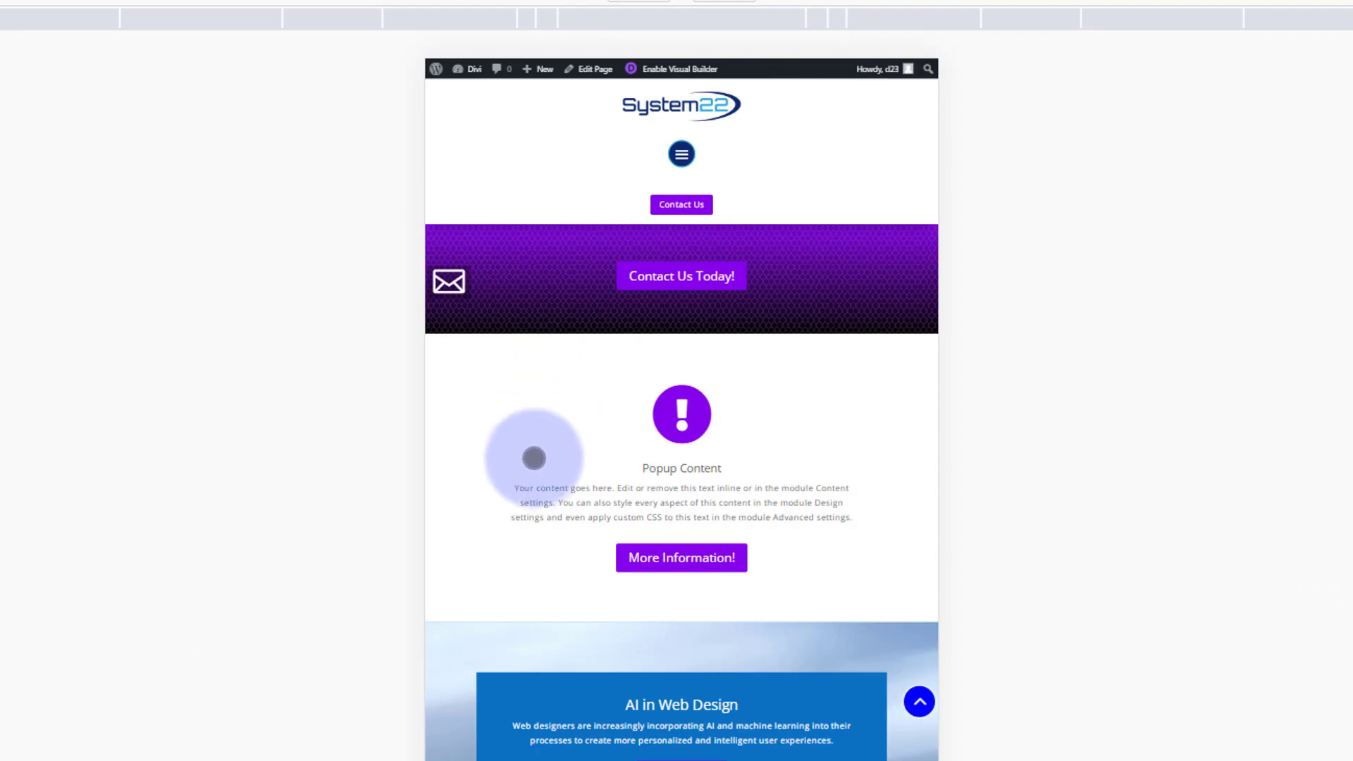
pyautogui.scroll(2, 488, 332)
pyautogui.click(449, 281)
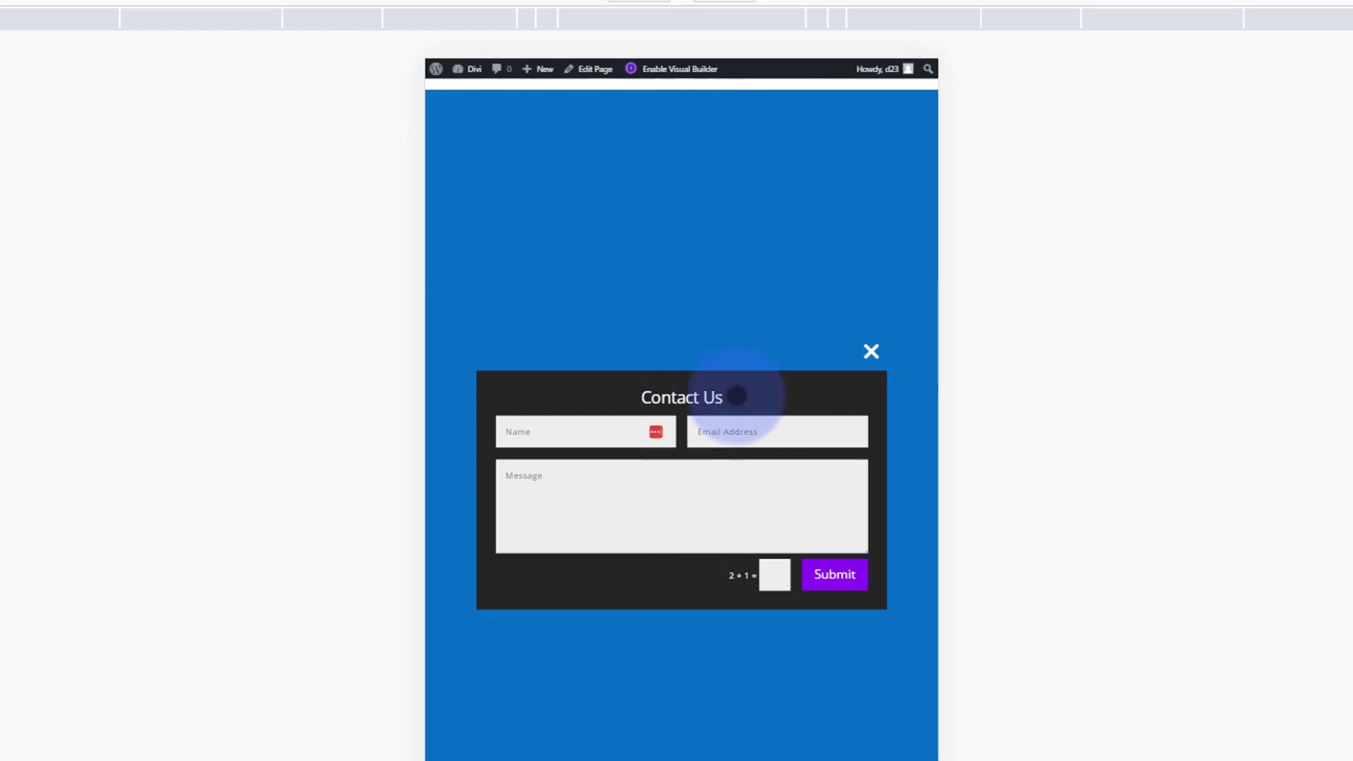
pyautogui.click(873, 353)
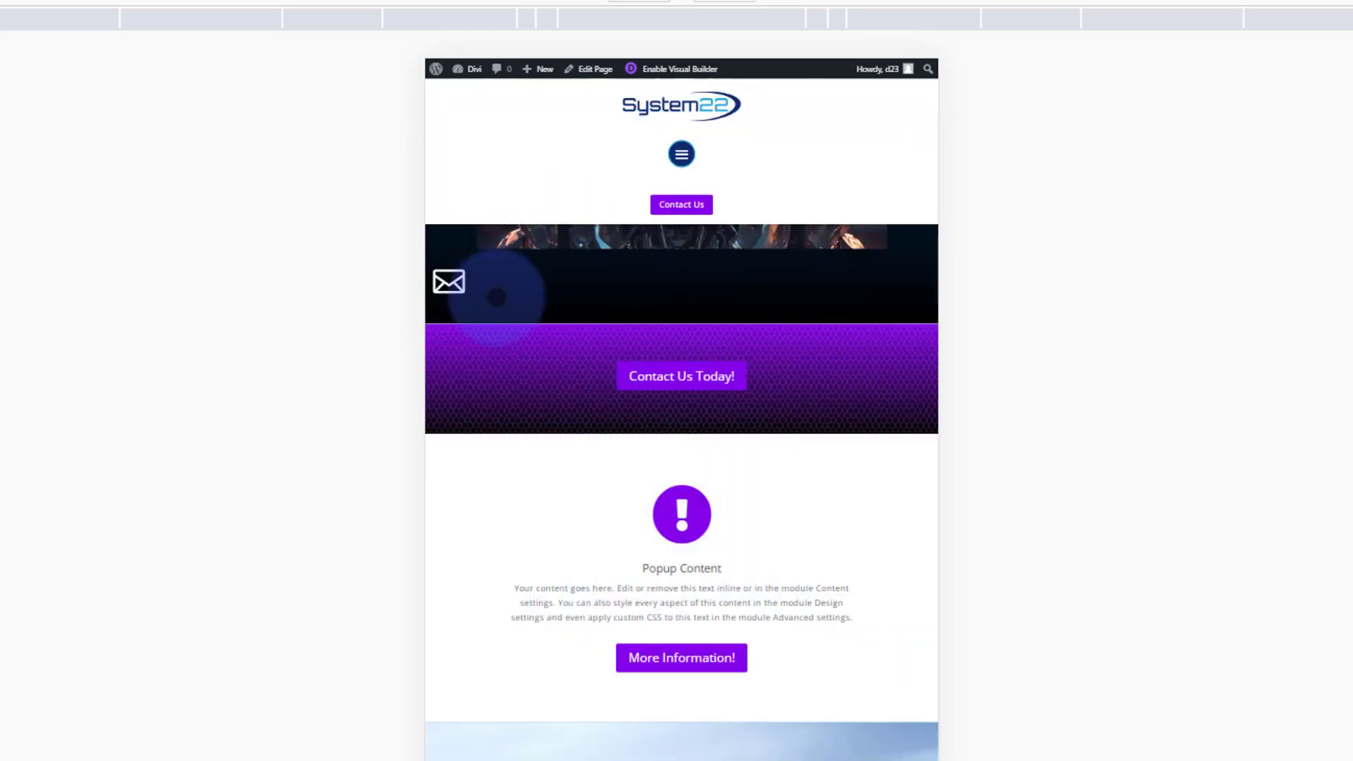
pyautogui.click(448, 283)
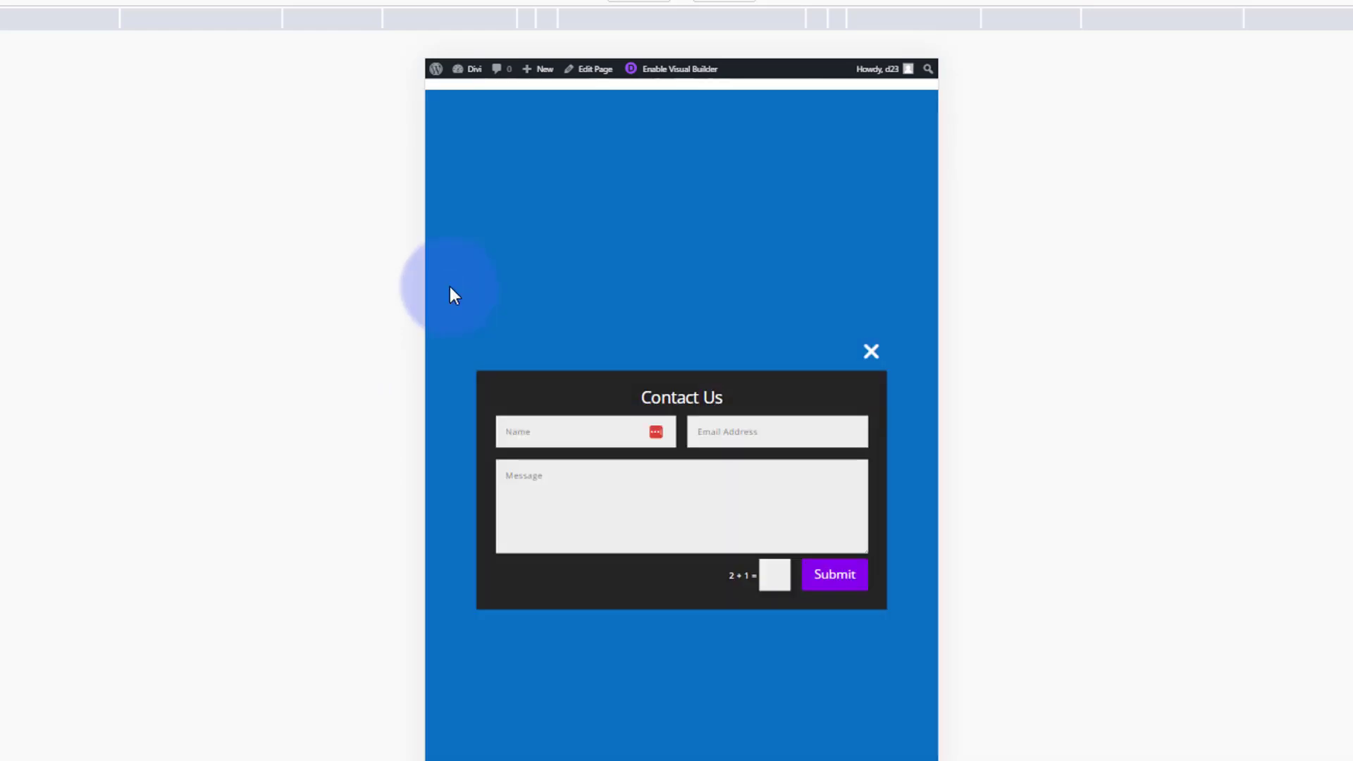
pyautogui.click(872, 352)
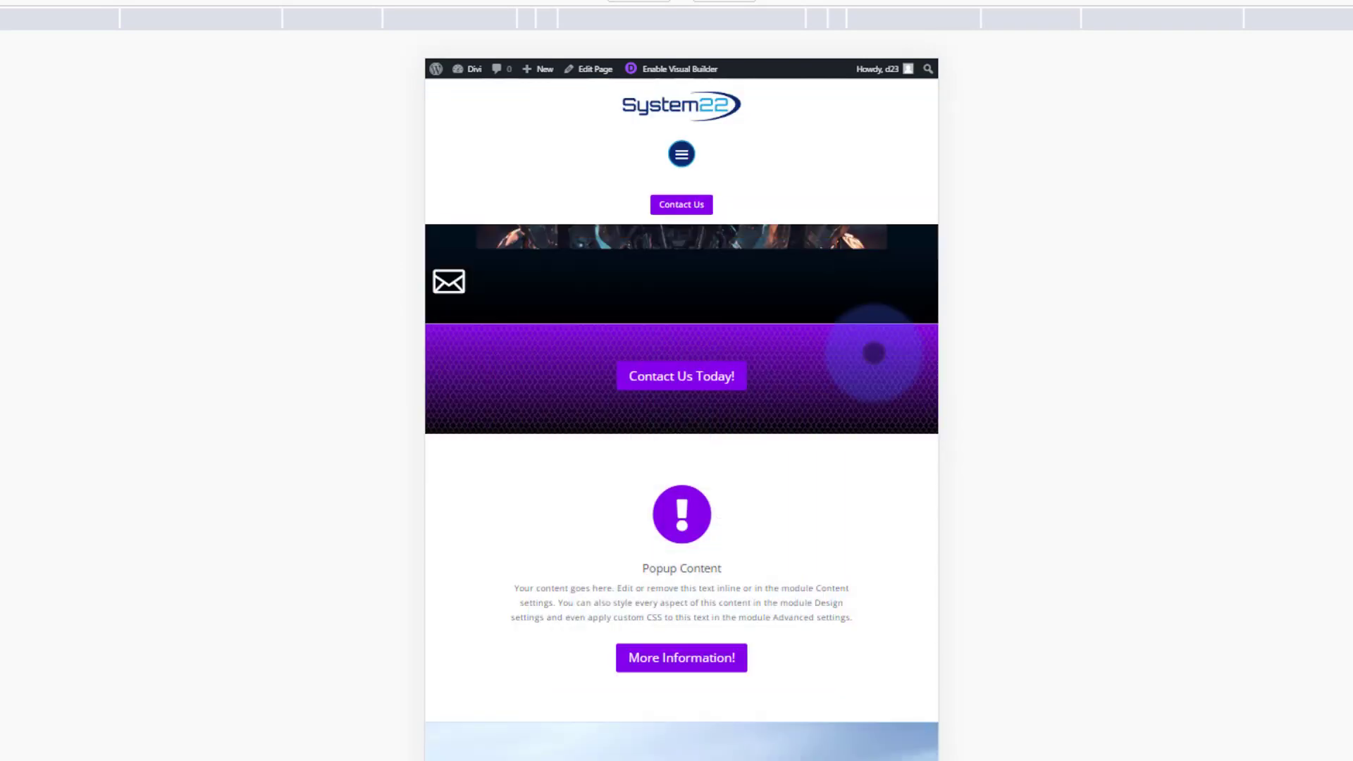
pyautogui.click(448, 284)
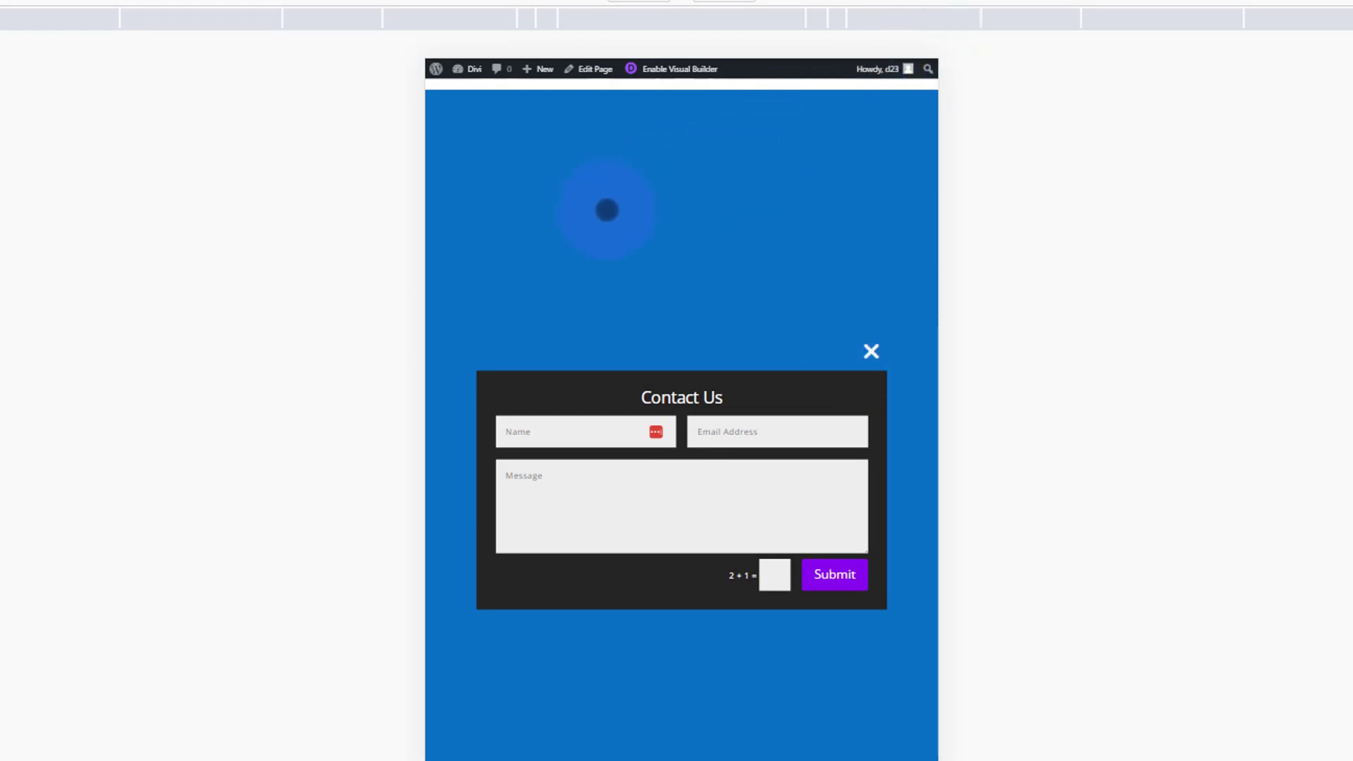
pyautogui.click(872, 351)
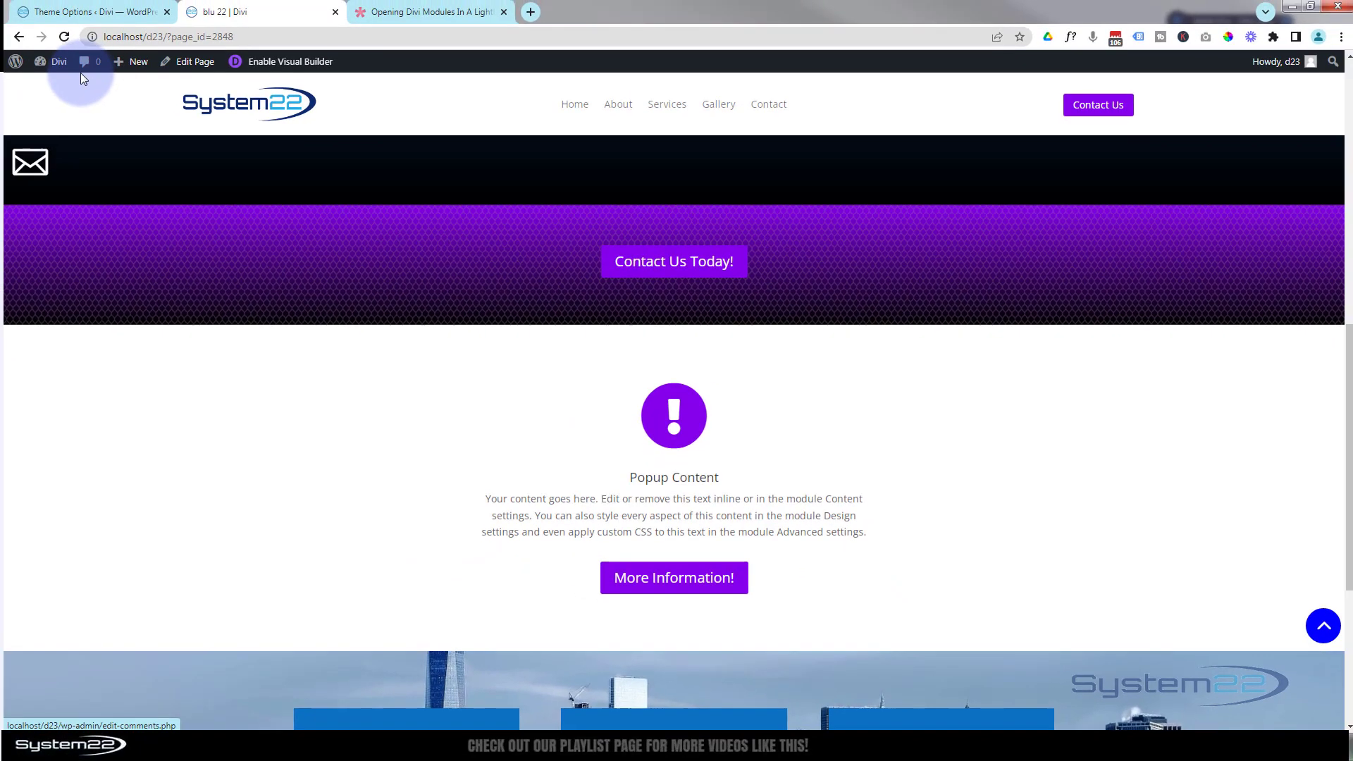
# Step: Return to Divi Theme Options and examine the closing icon's color value in the span.et-lb-close rule of the general Custom CSS
pyautogui.click(70, 12)
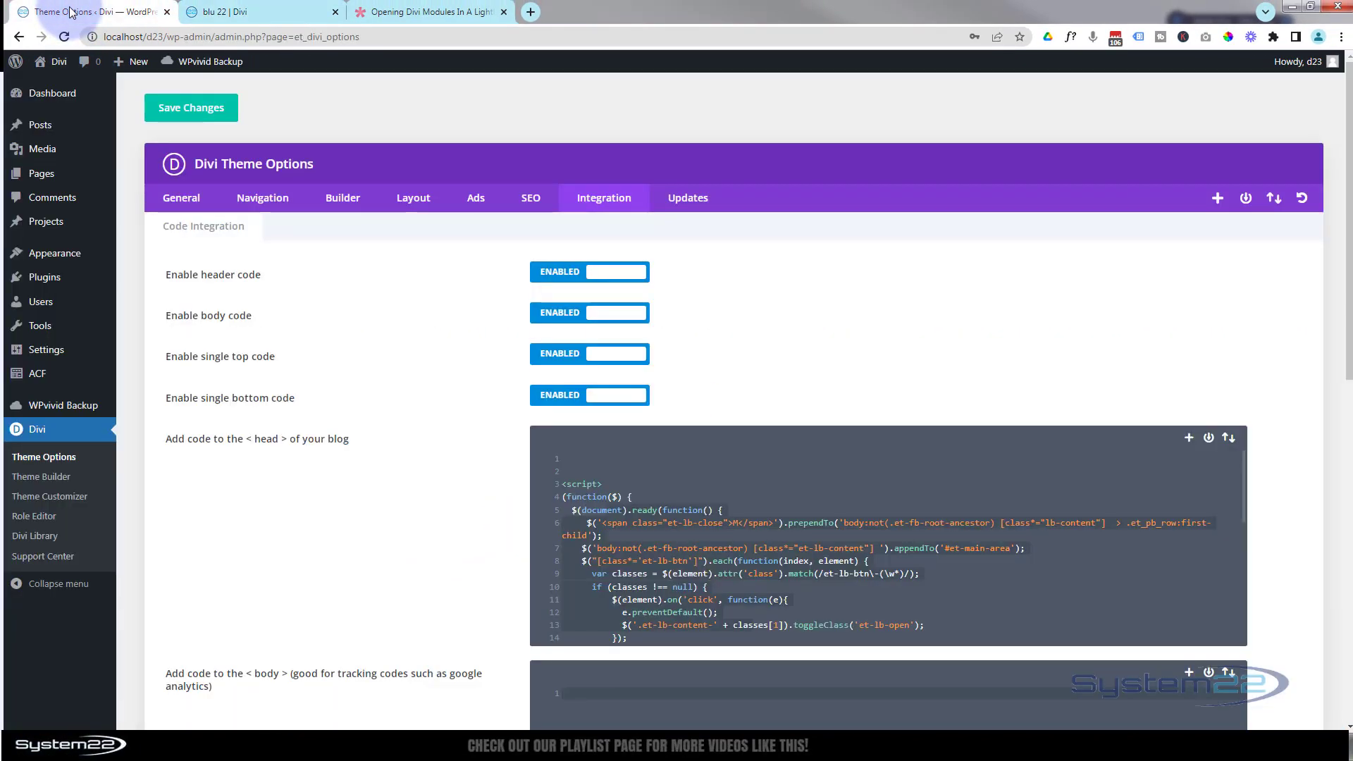
pyautogui.click(181, 198)
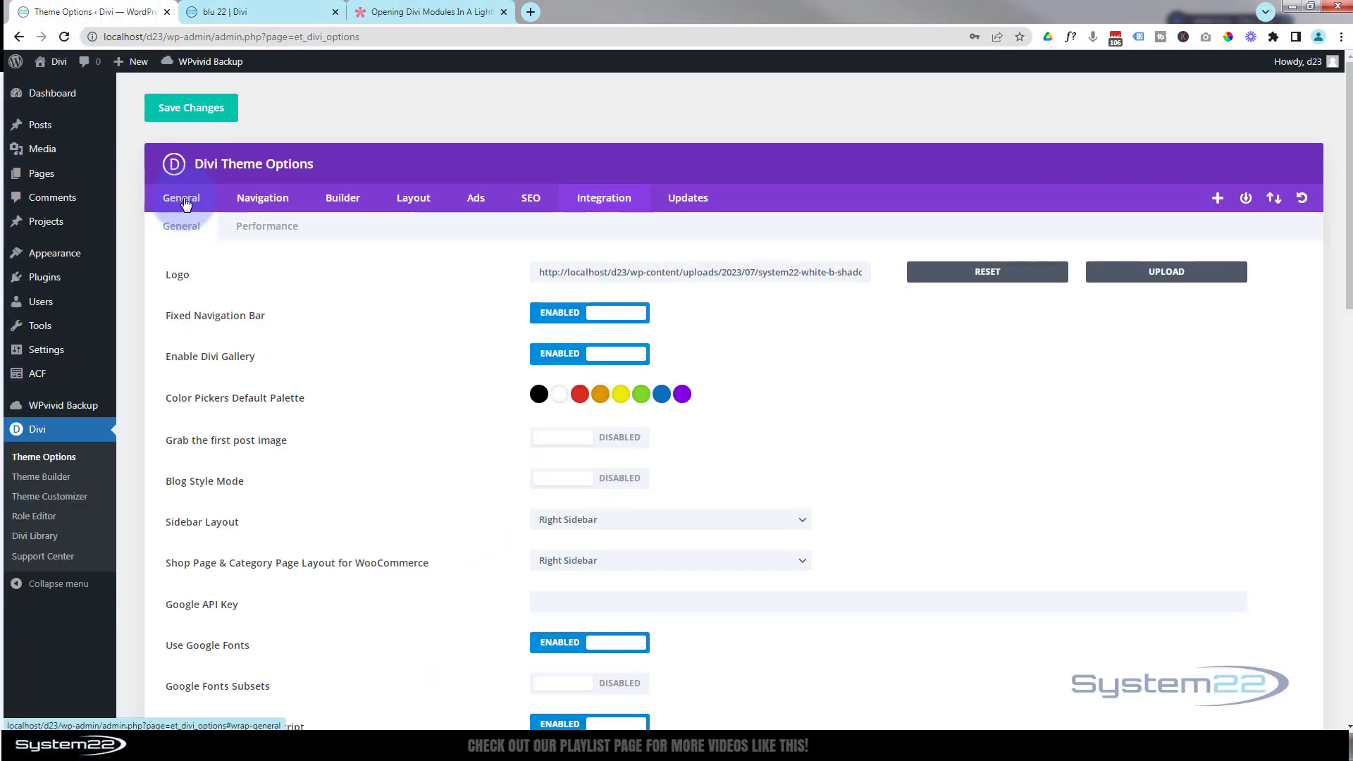
pyautogui.scroll(-10, 502, 301)
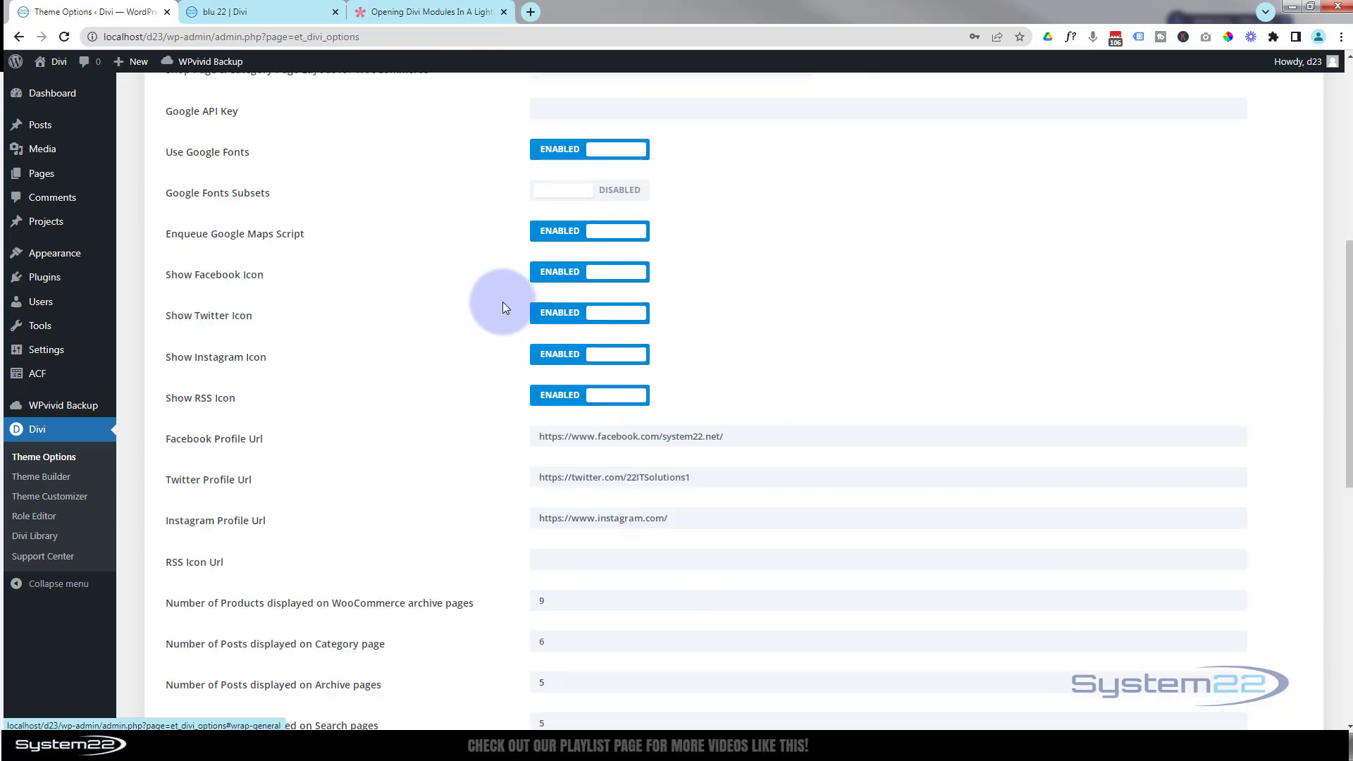
pyautogui.scroll(-5, 504, 306)
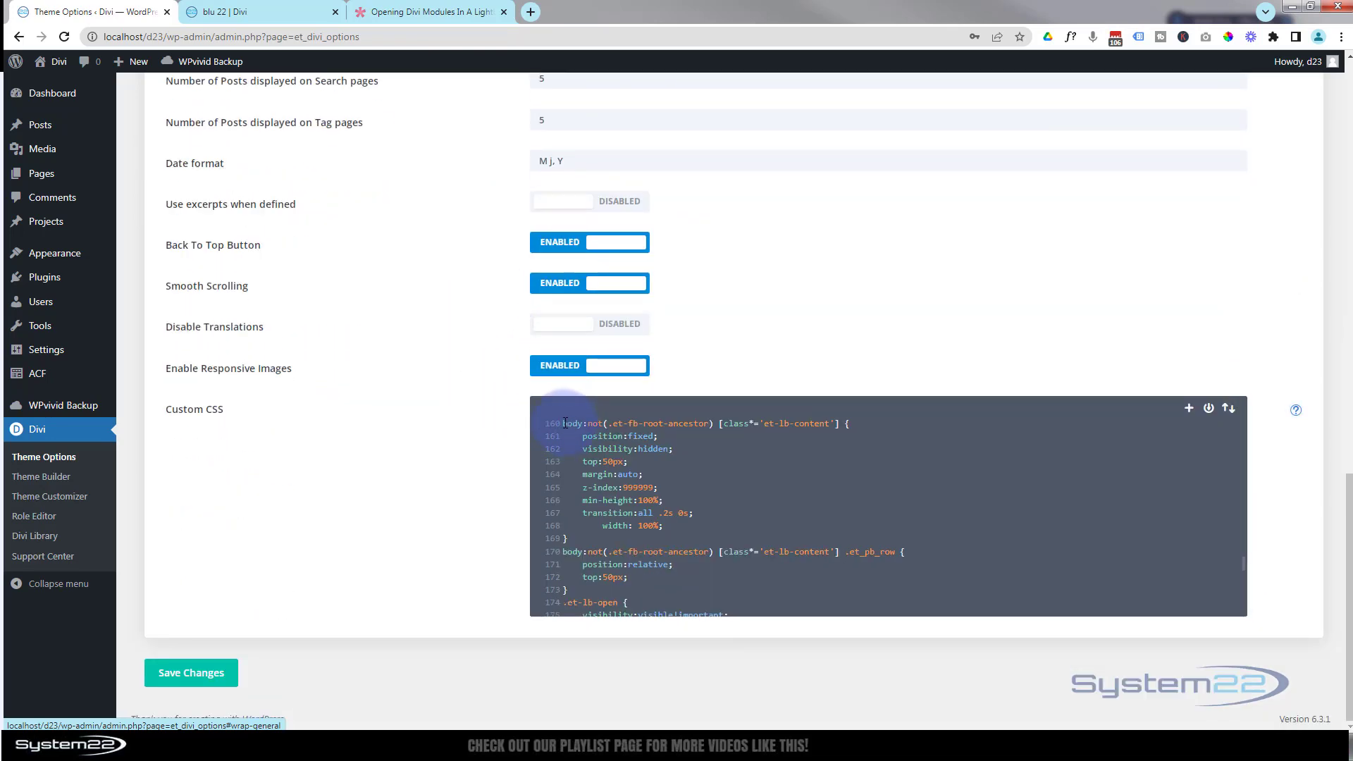
pyautogui.scroll(-5, 743, 471)
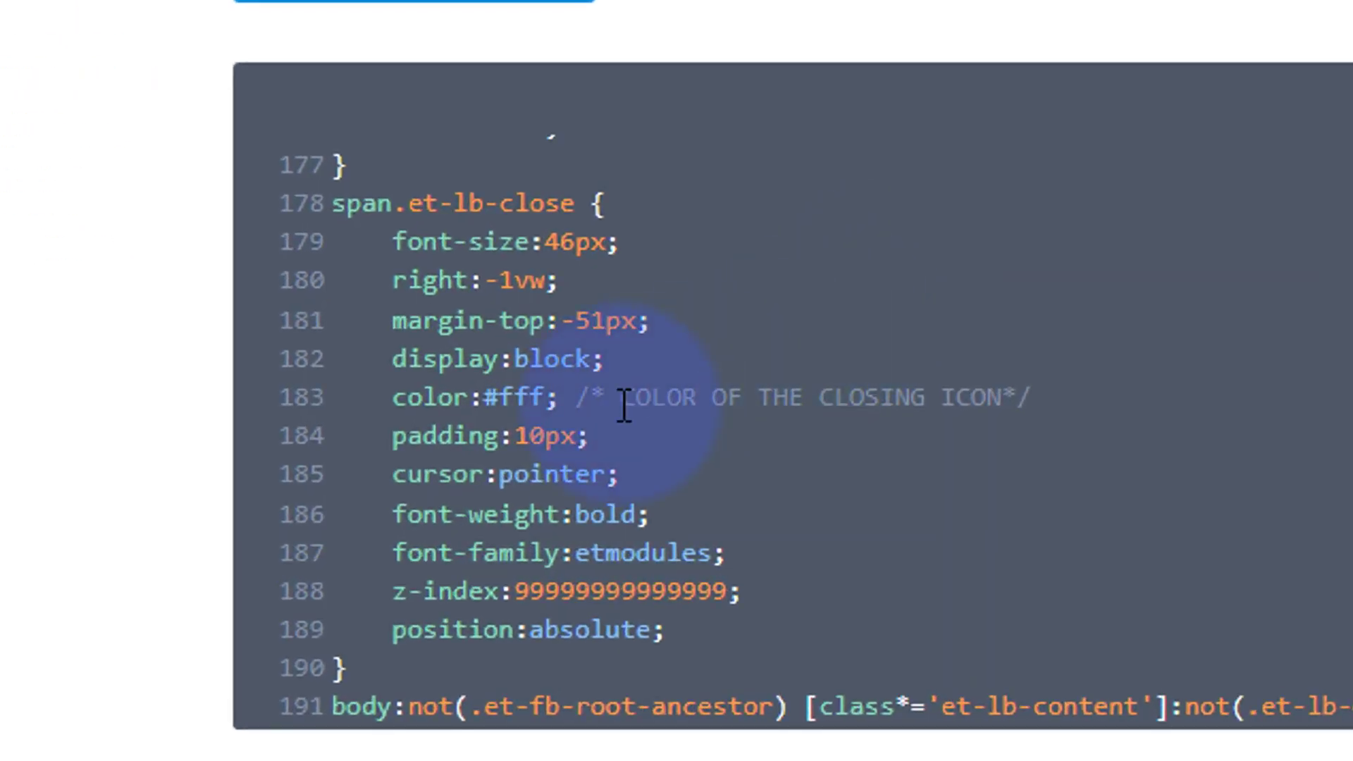
pyautogui.moveTo(628, 403); pyautogui.dragTo(916, 405)
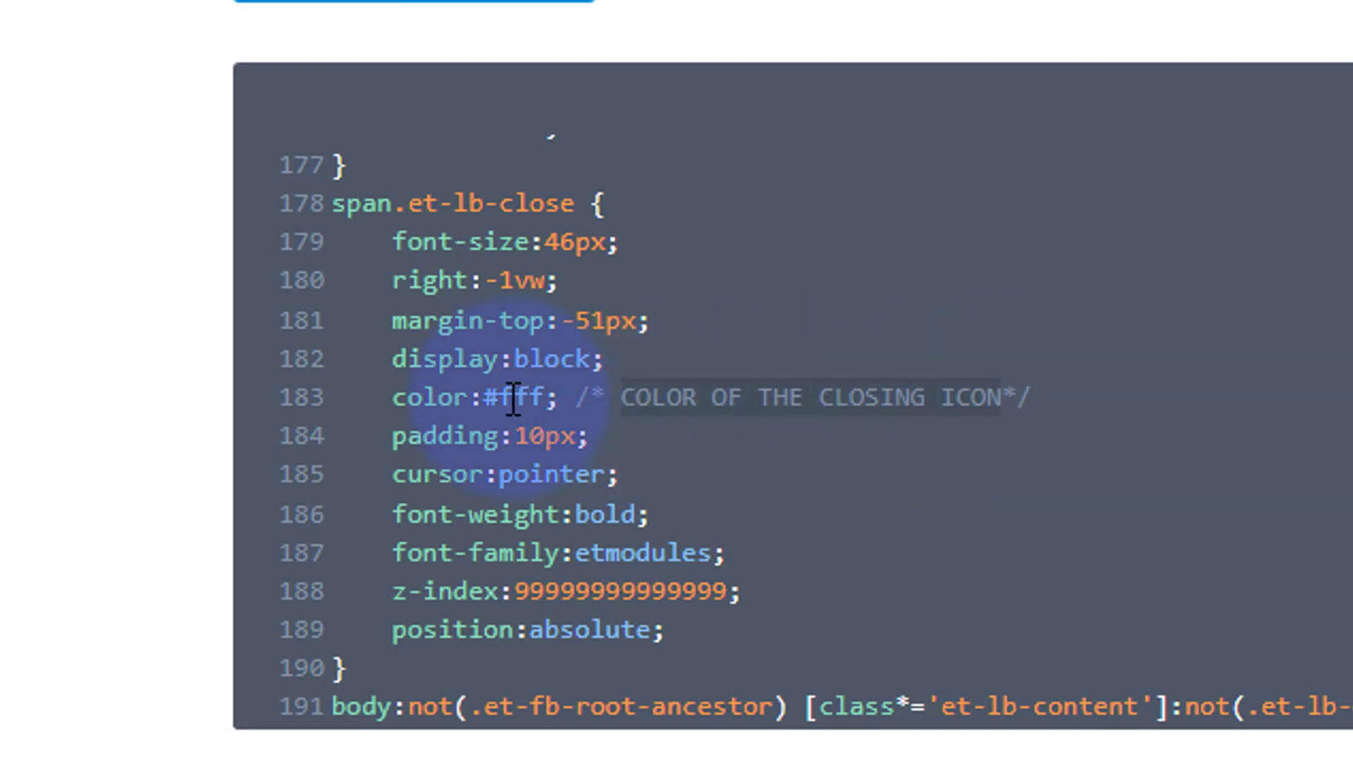
pyautogui.click(537, 396)
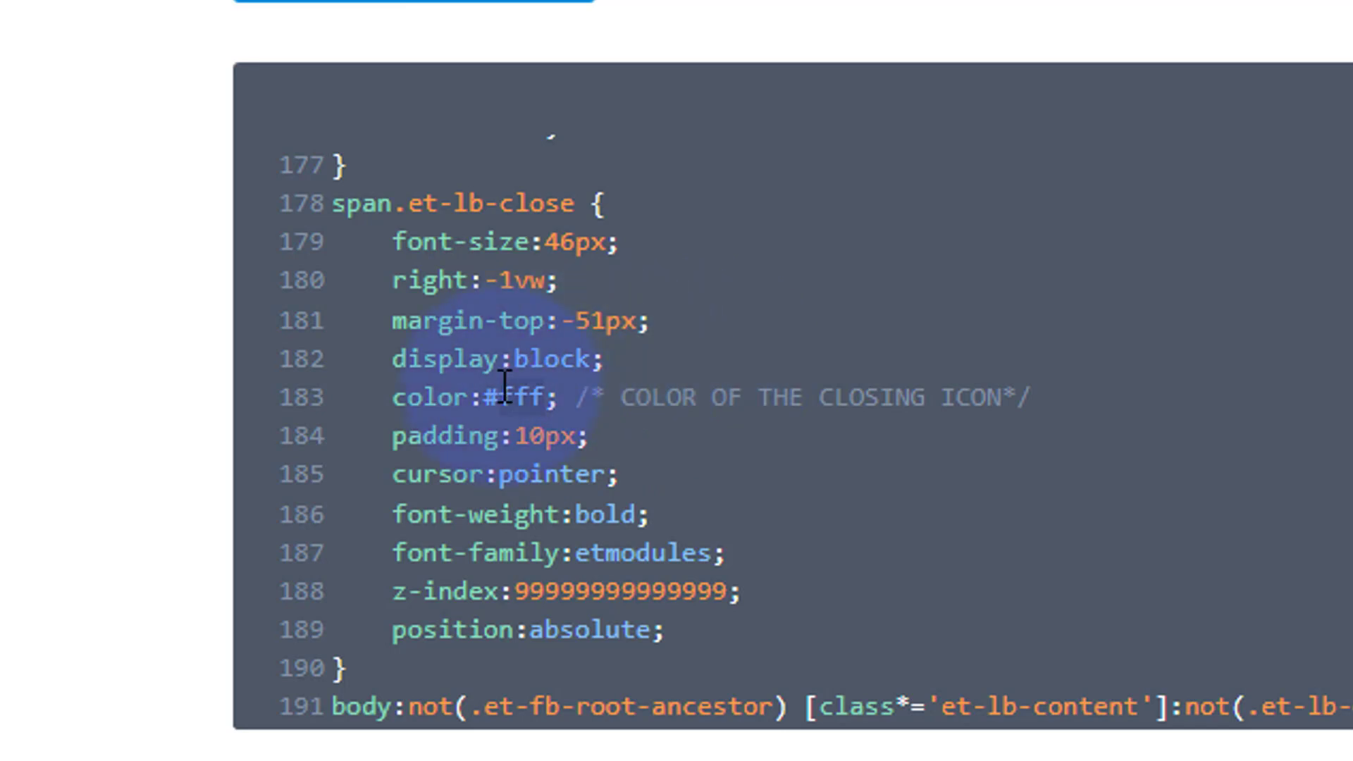
# Step: Set the closing icon's color to purple in the span.et-lb-close rule of the Custom CSS
pyautogui.moveTo(505, 389); pyautogui.dragTo(539, 396)
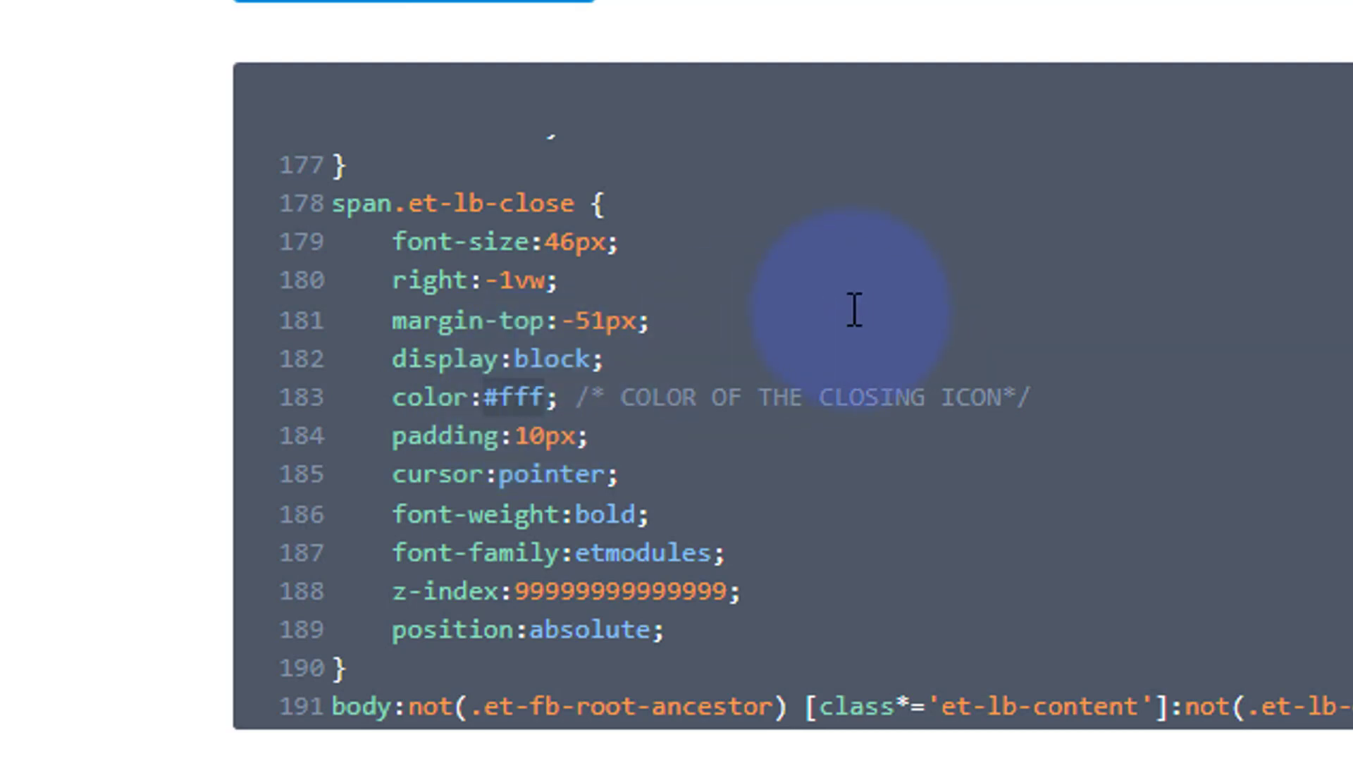
pyautogui.write('purpl')
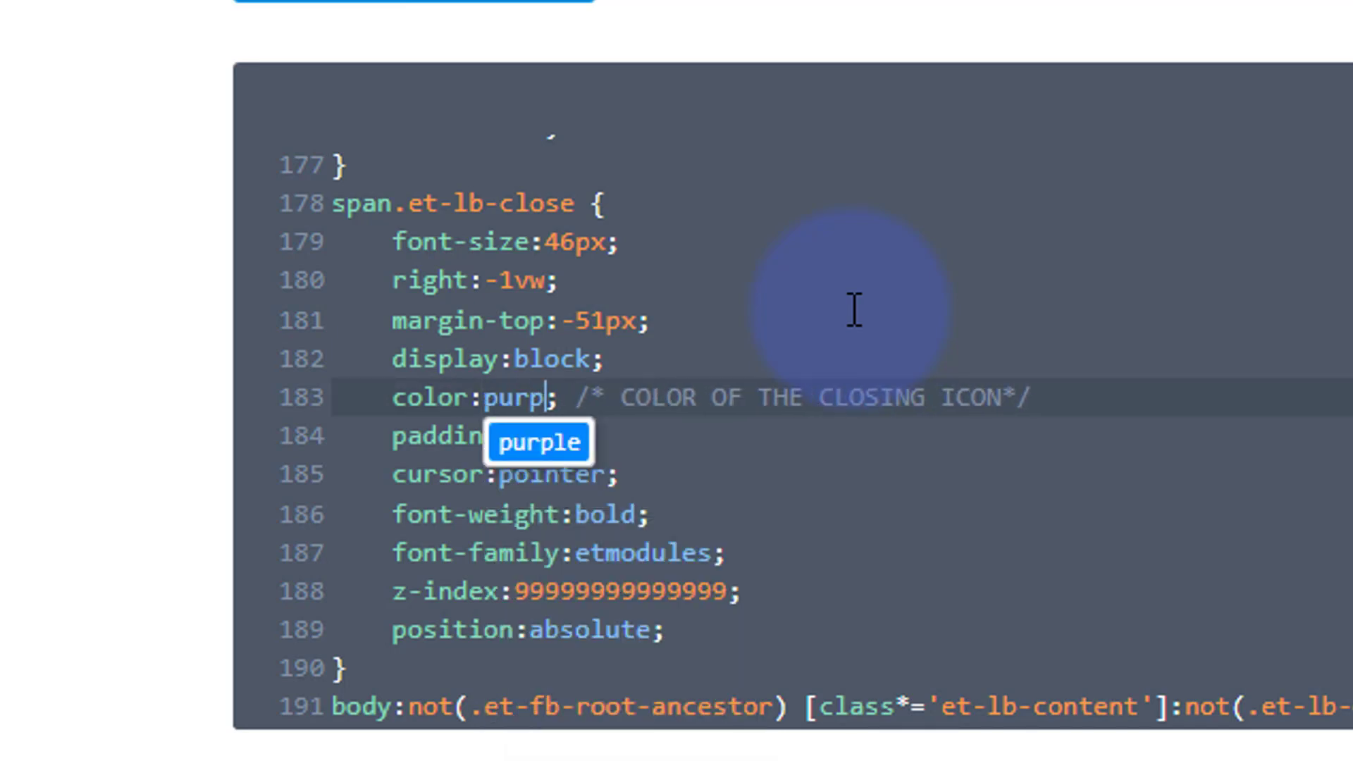
pyautogui.write('e')
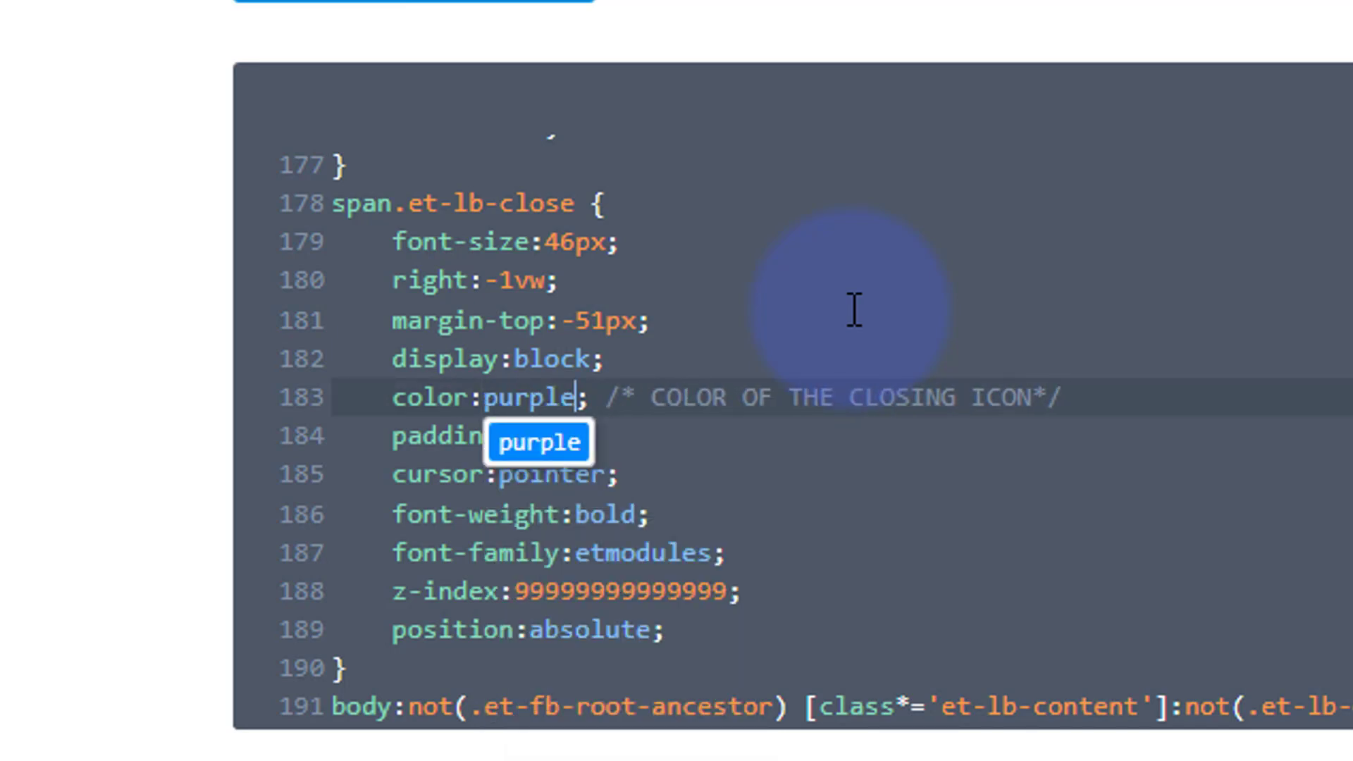
pyautogui.click(779, 462)
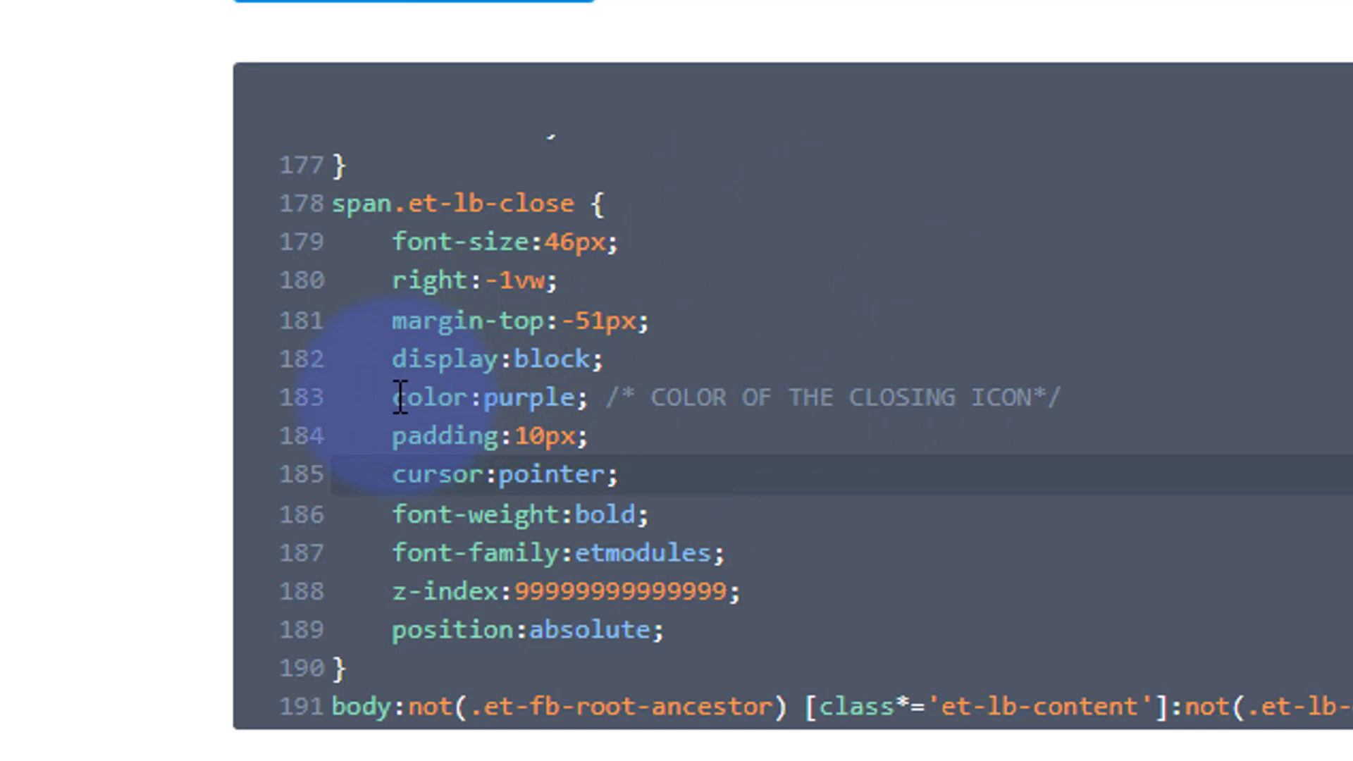
# Step: Add background:#000; on a new line below the closing icon's color declaration and save the theme options
pyautogui.click(1072, 396)
pyautogui.press('Return')
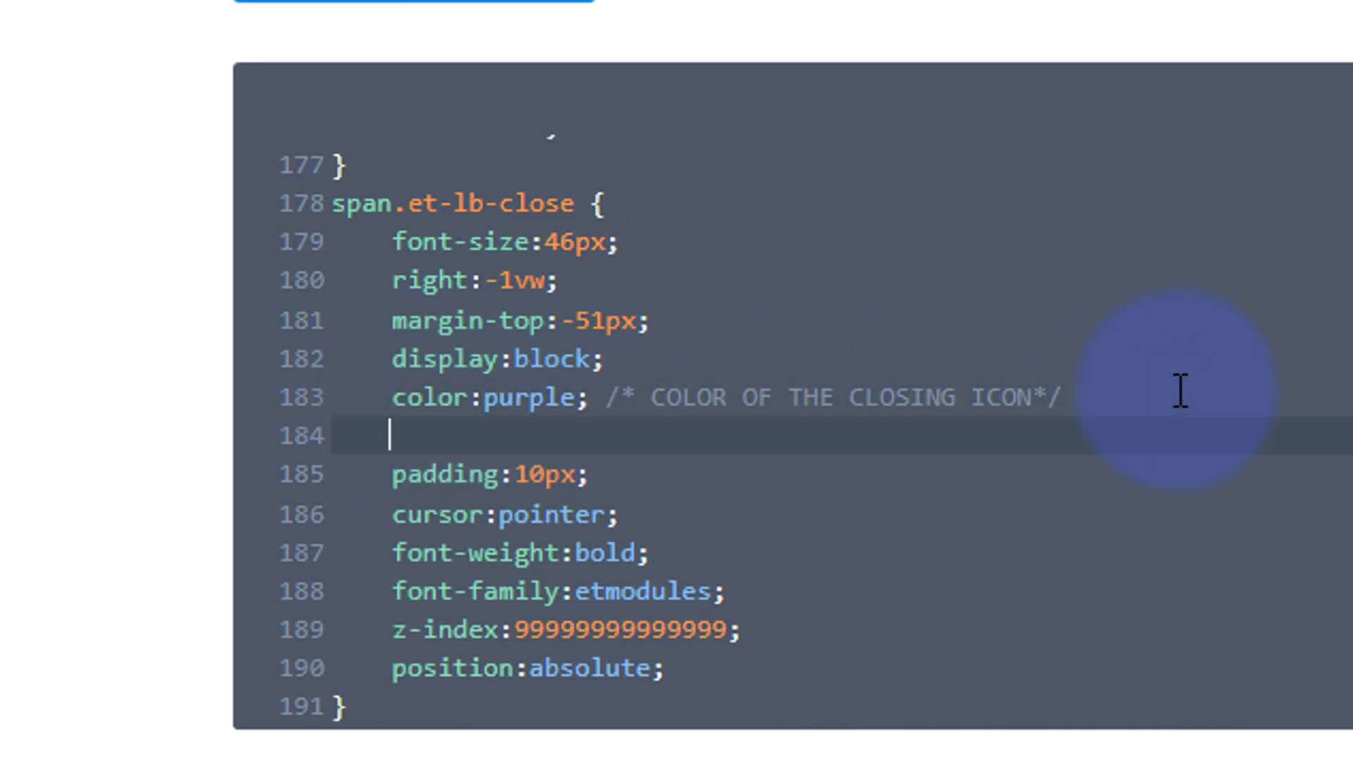
pyautogui.write('bac')
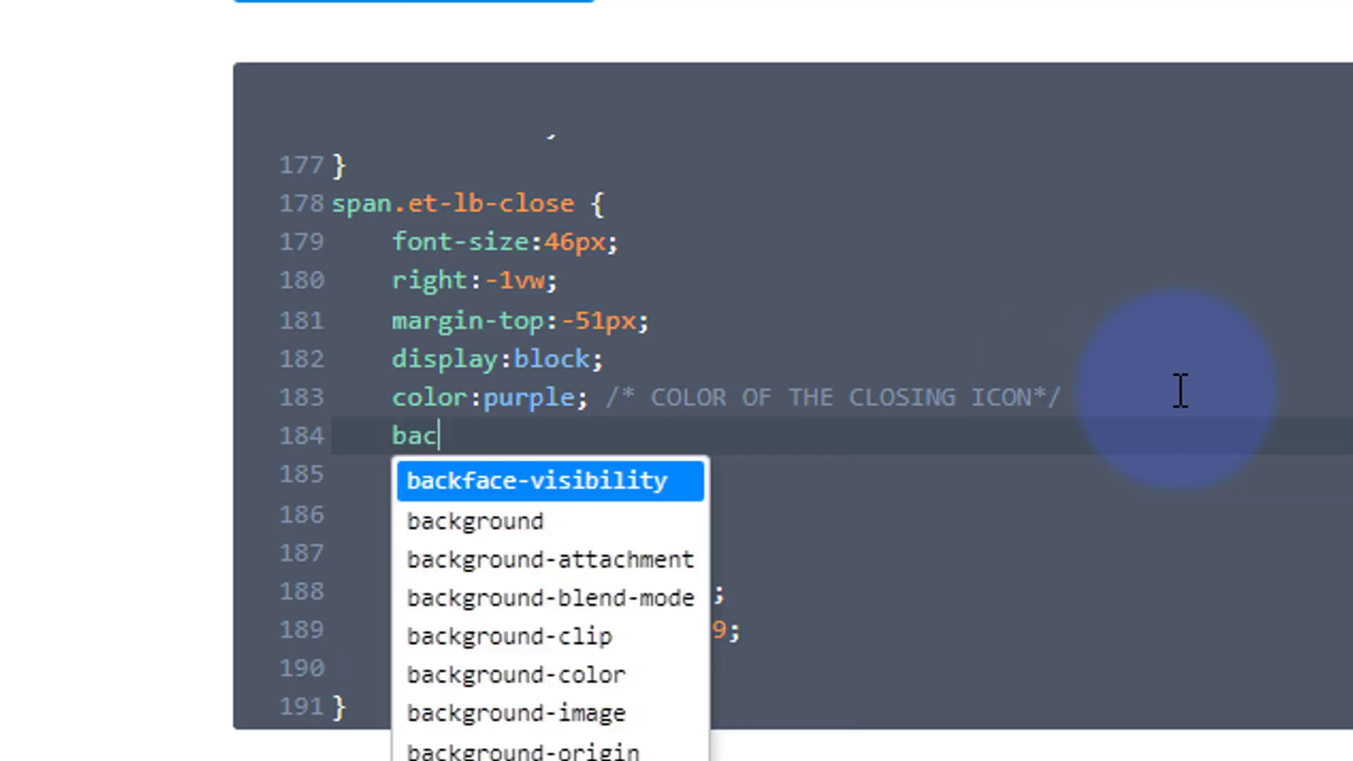
pyautogui.write('kgroun')
pyautogui.write('d')
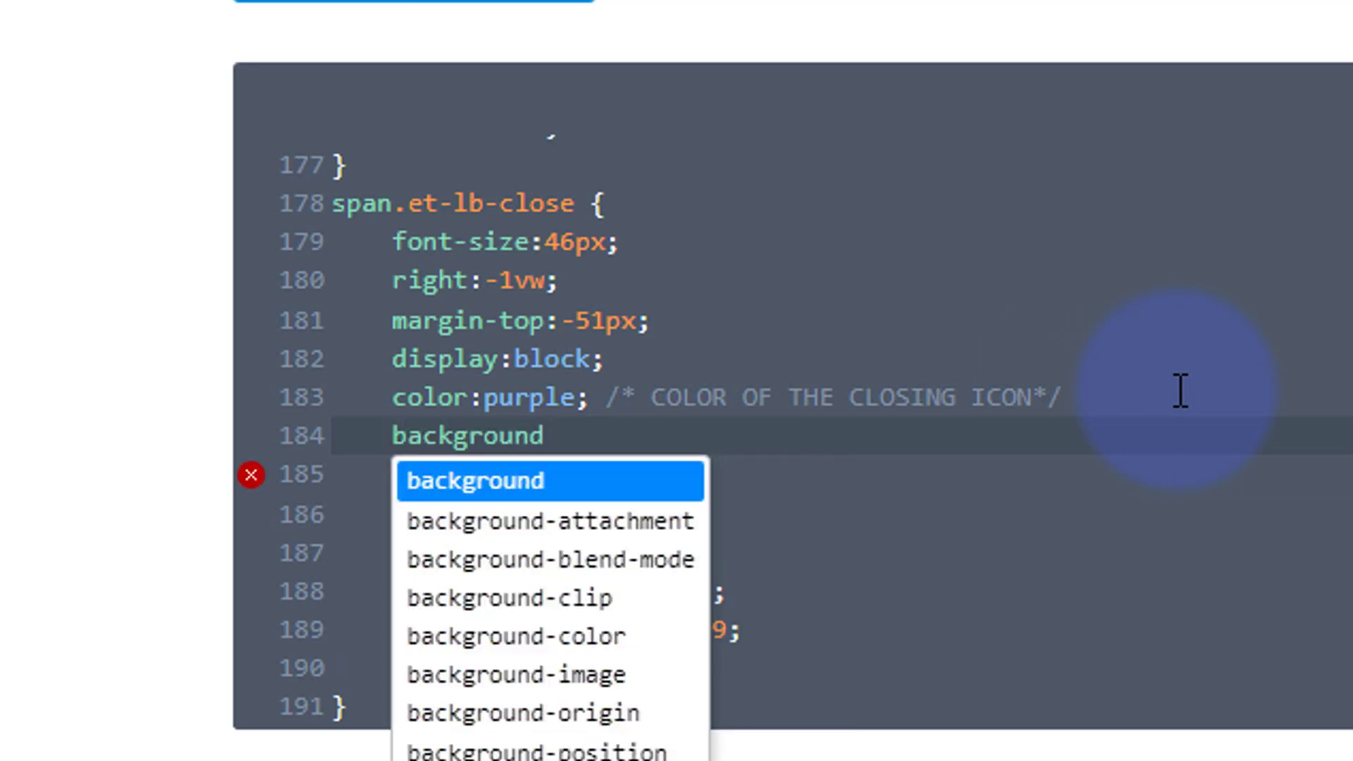
pyautogui.write(':')
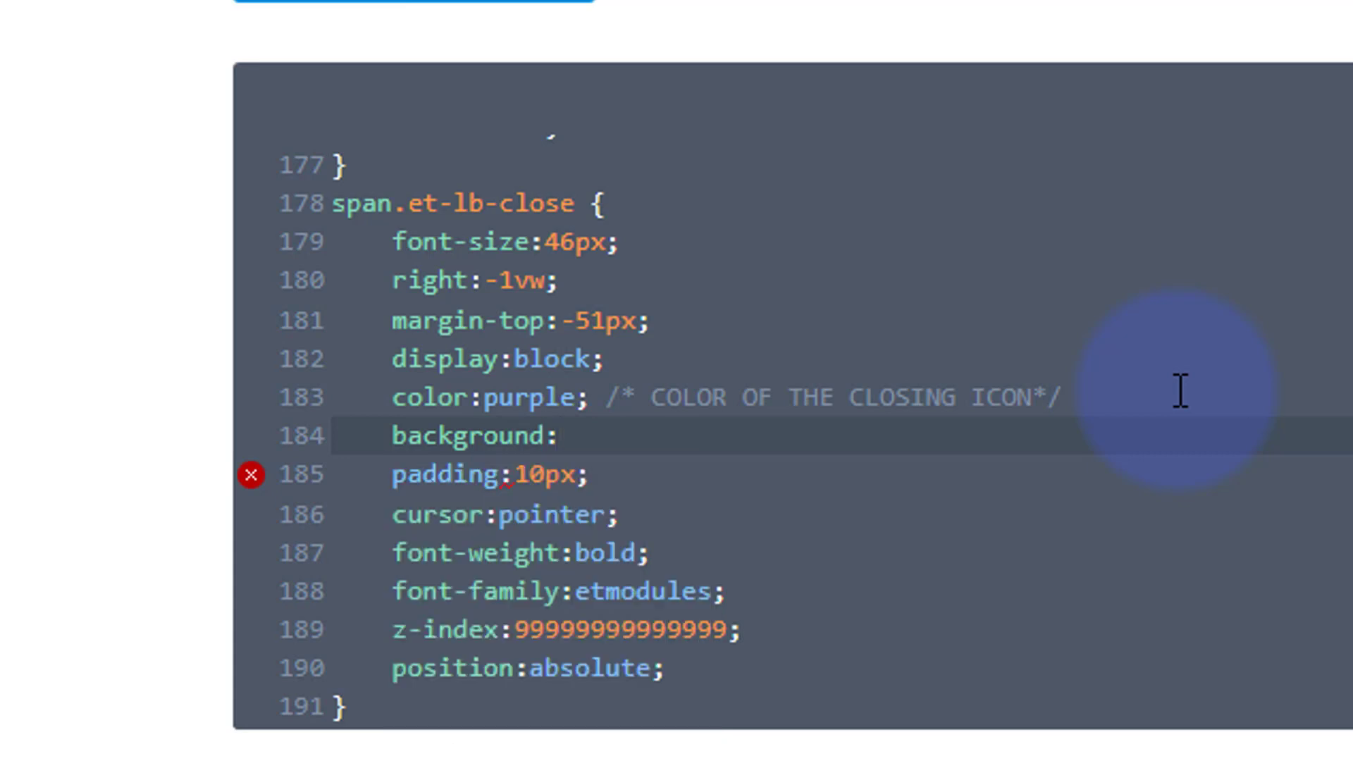
pyautogui.write('#000;')
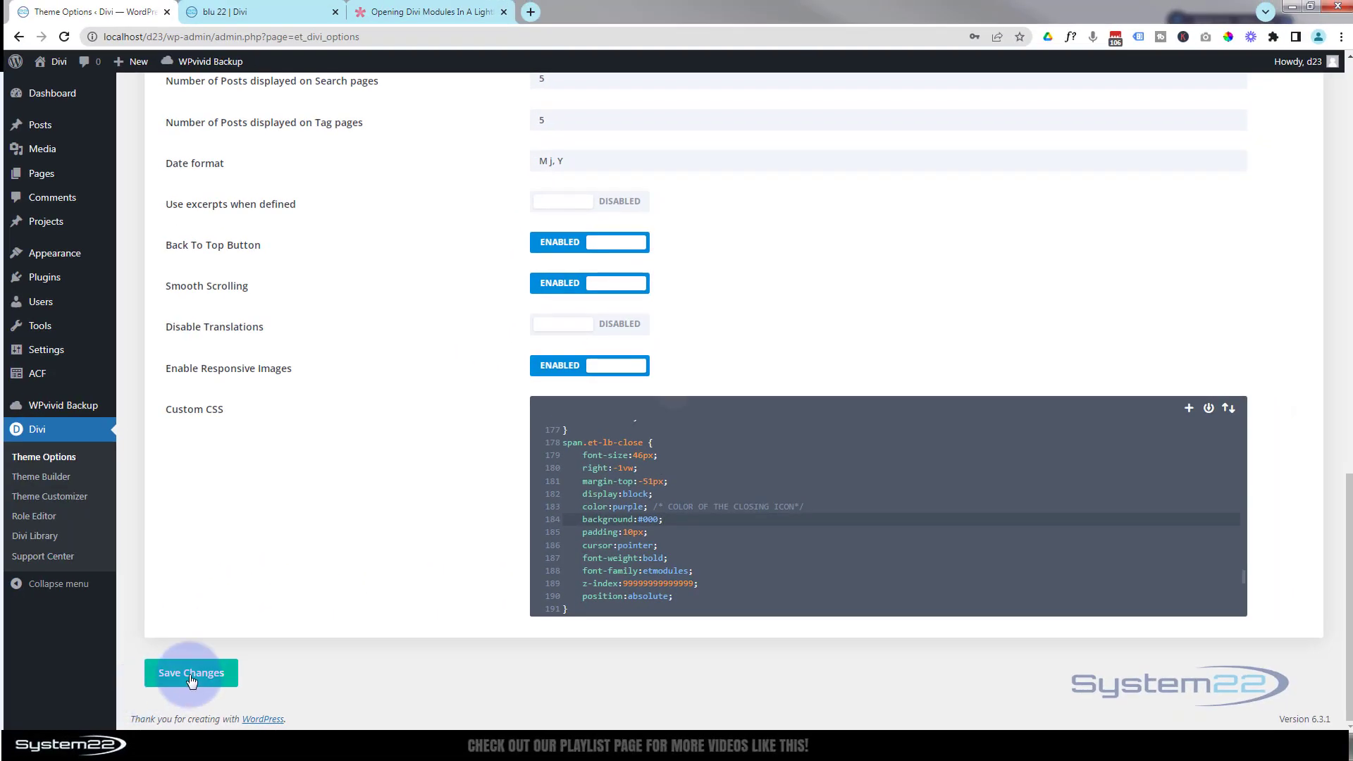
pyautogui.click(191, 674)
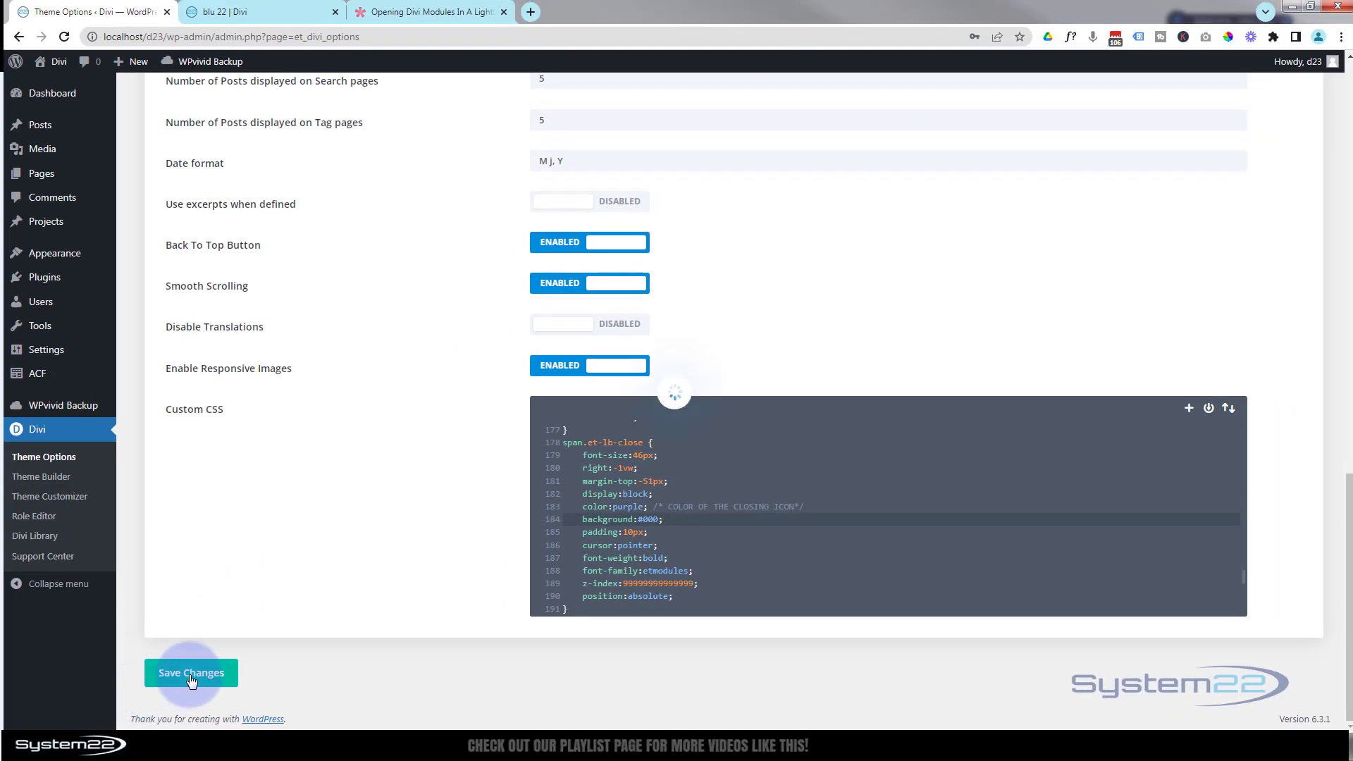
# Step: Reload the blu 22 page and check the restyled closing icon by opening and closing the contact form popup
pyautogui.click(235, 13)
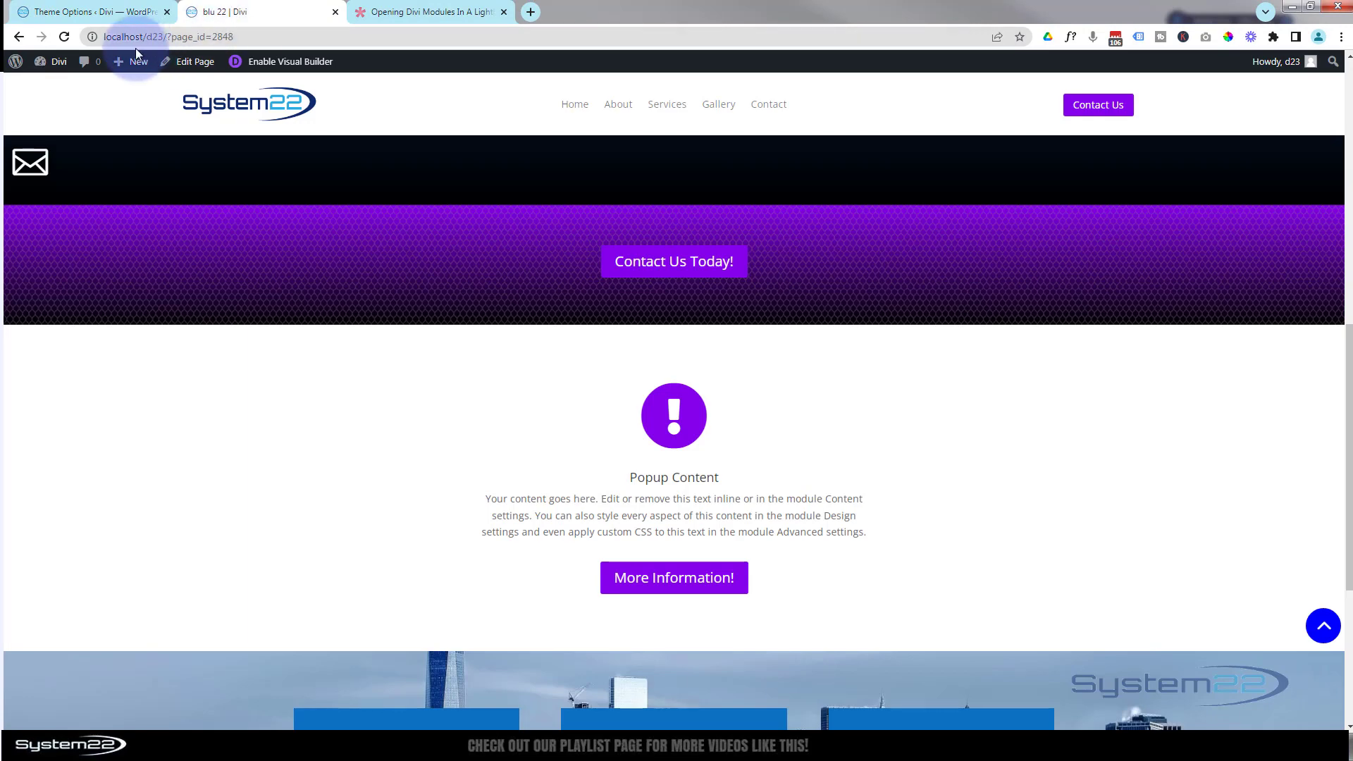
pyautogui.click(64, 36)
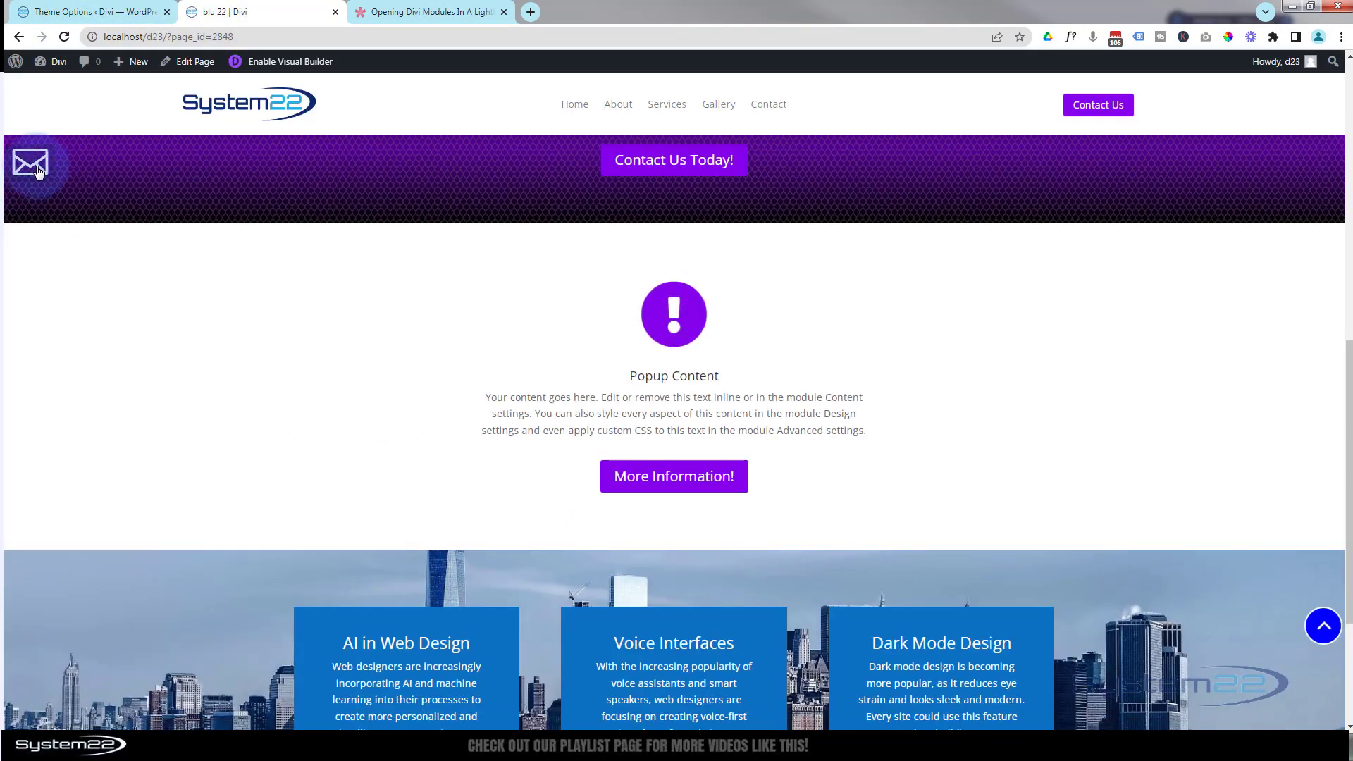
pyautogui.click(30, 166)
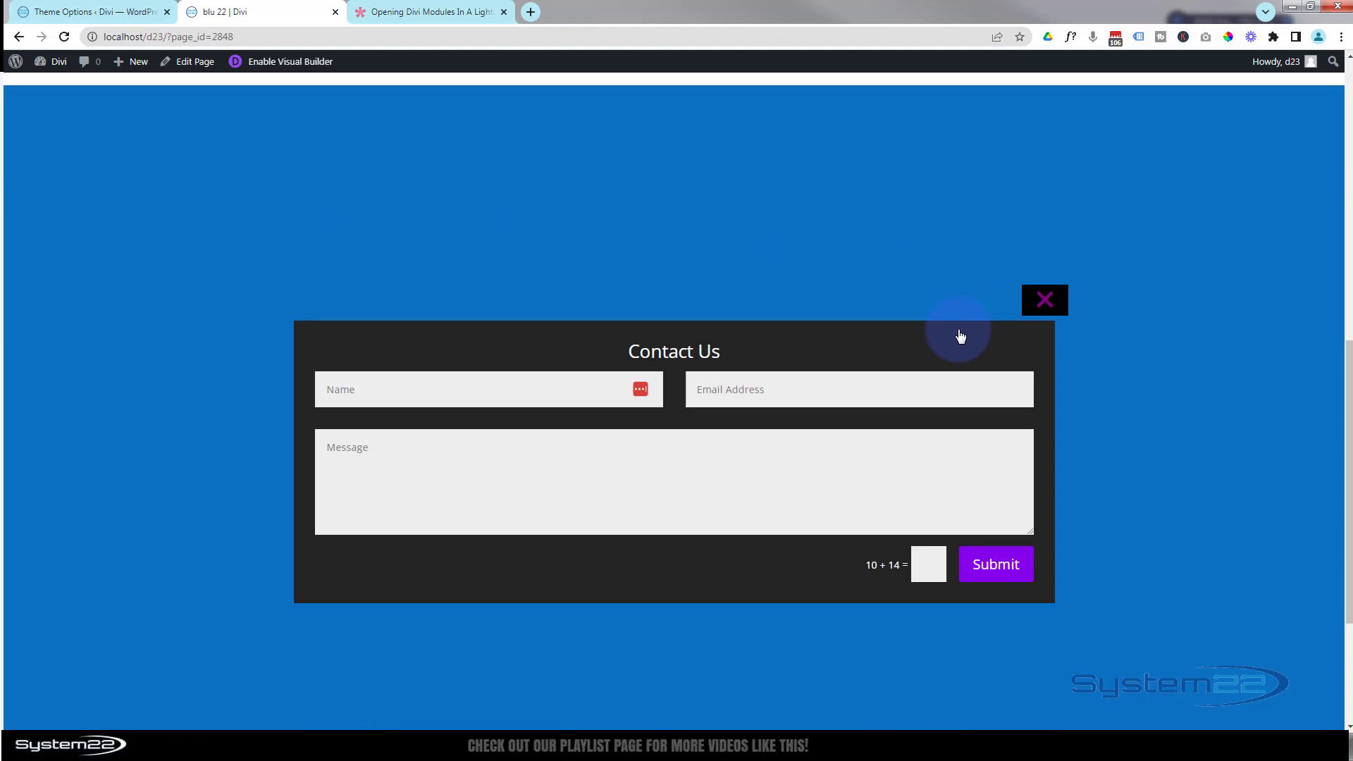
pyautogui.click(1044, 300)
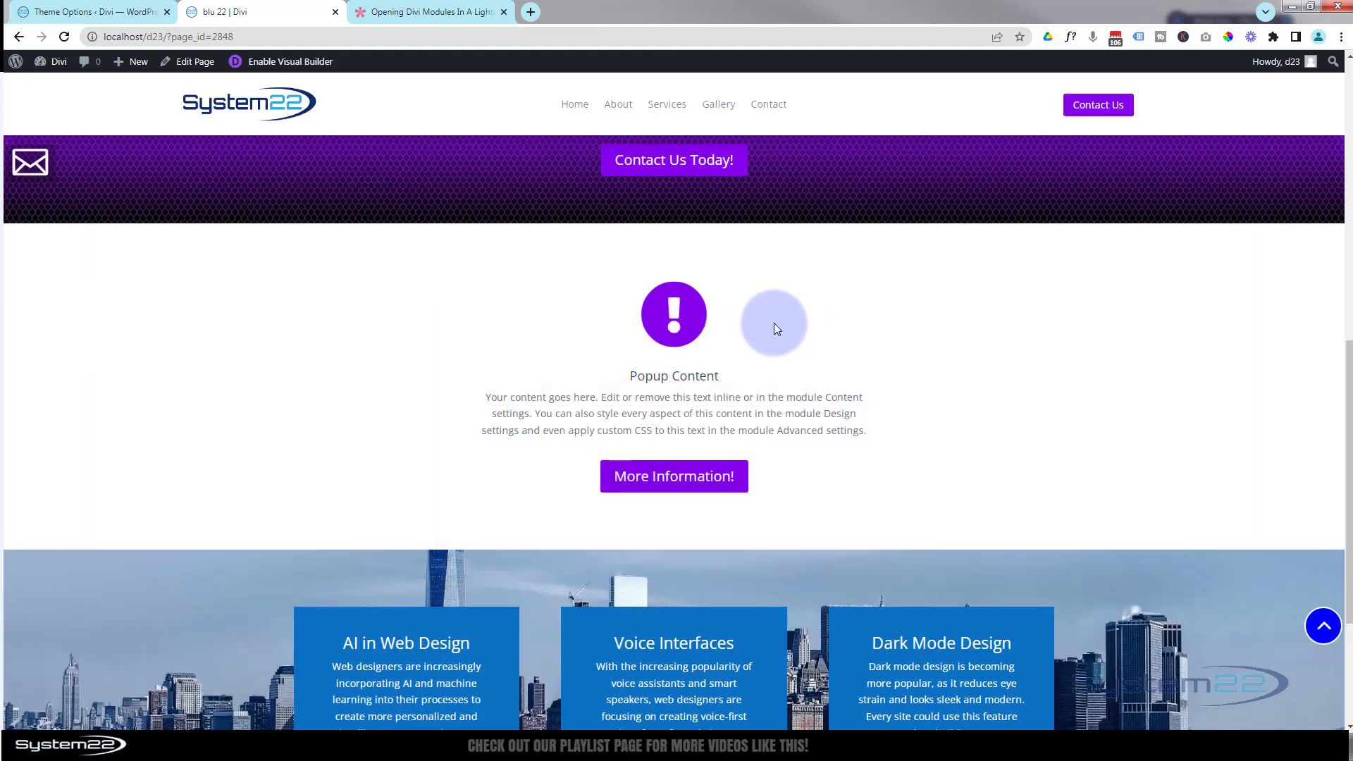
# Step: Return to the start of the page and test opening and closing the contact form popup from the envelope icon there
pyautogui.scroll(5, 881, 370)
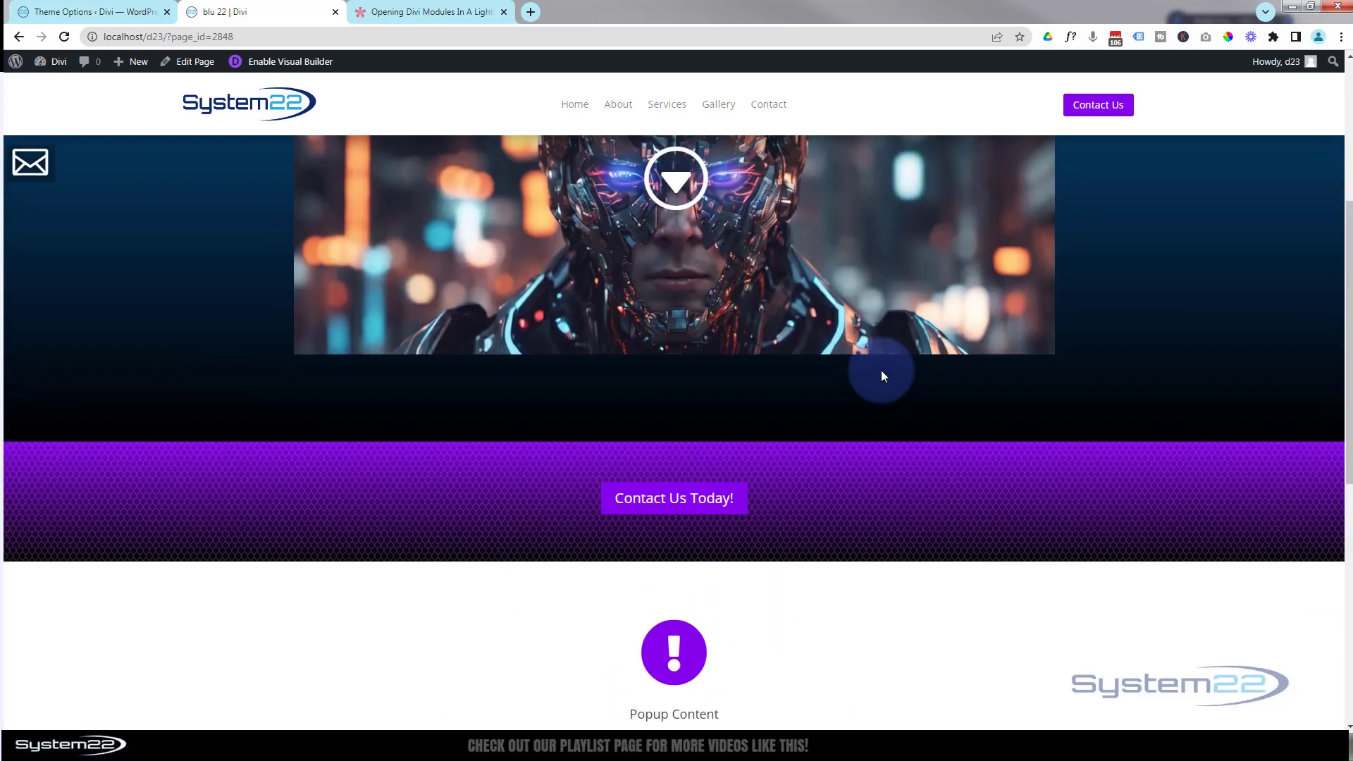
pyautogui.scroll(5, 881, 370)
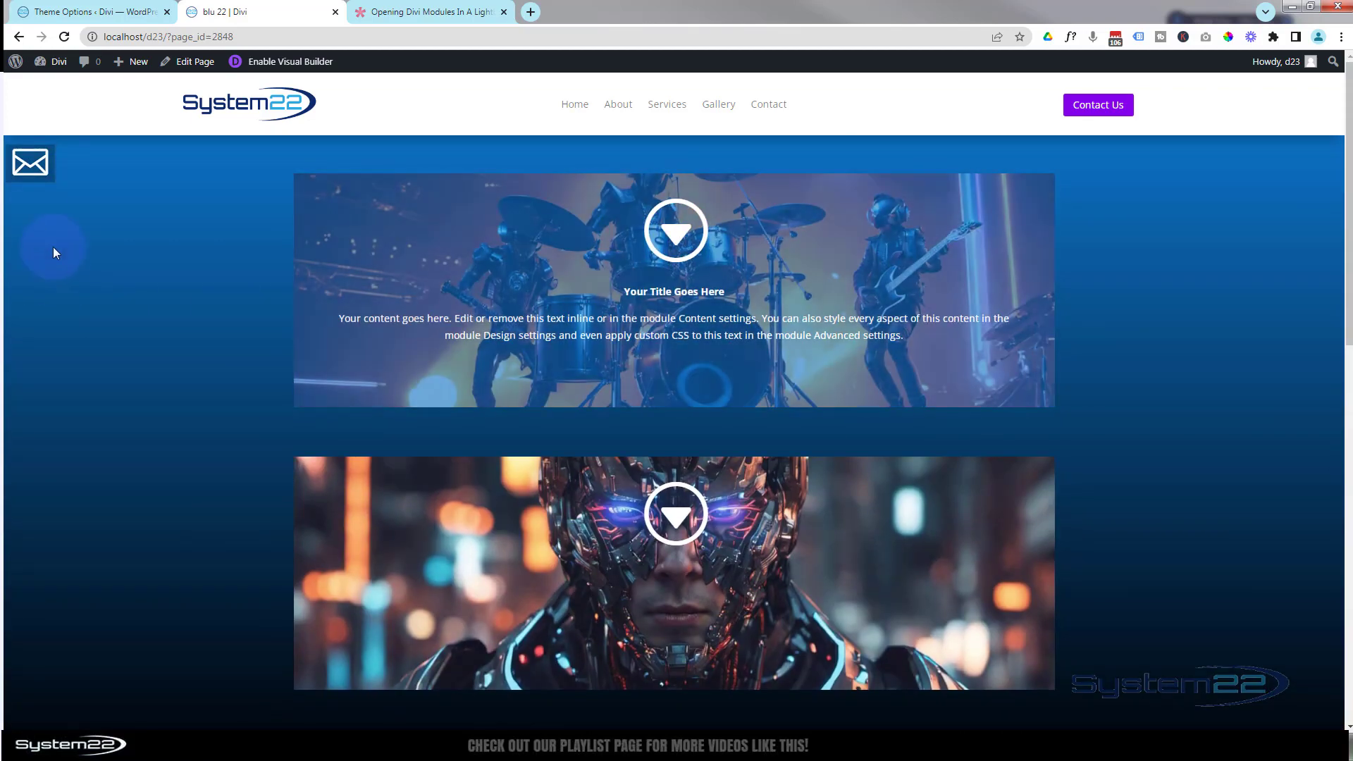
pyautogui.click(31, 162)
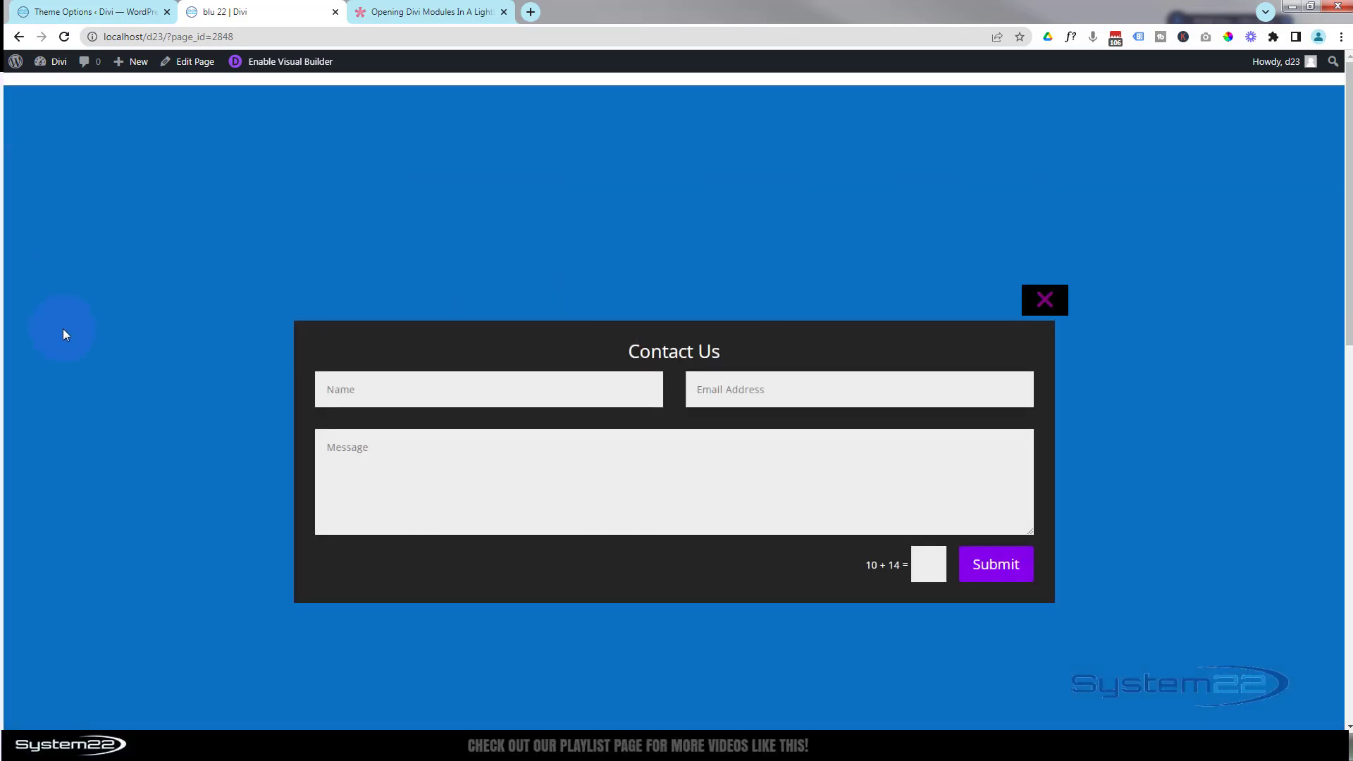
pyautogui.click(1045, 300)
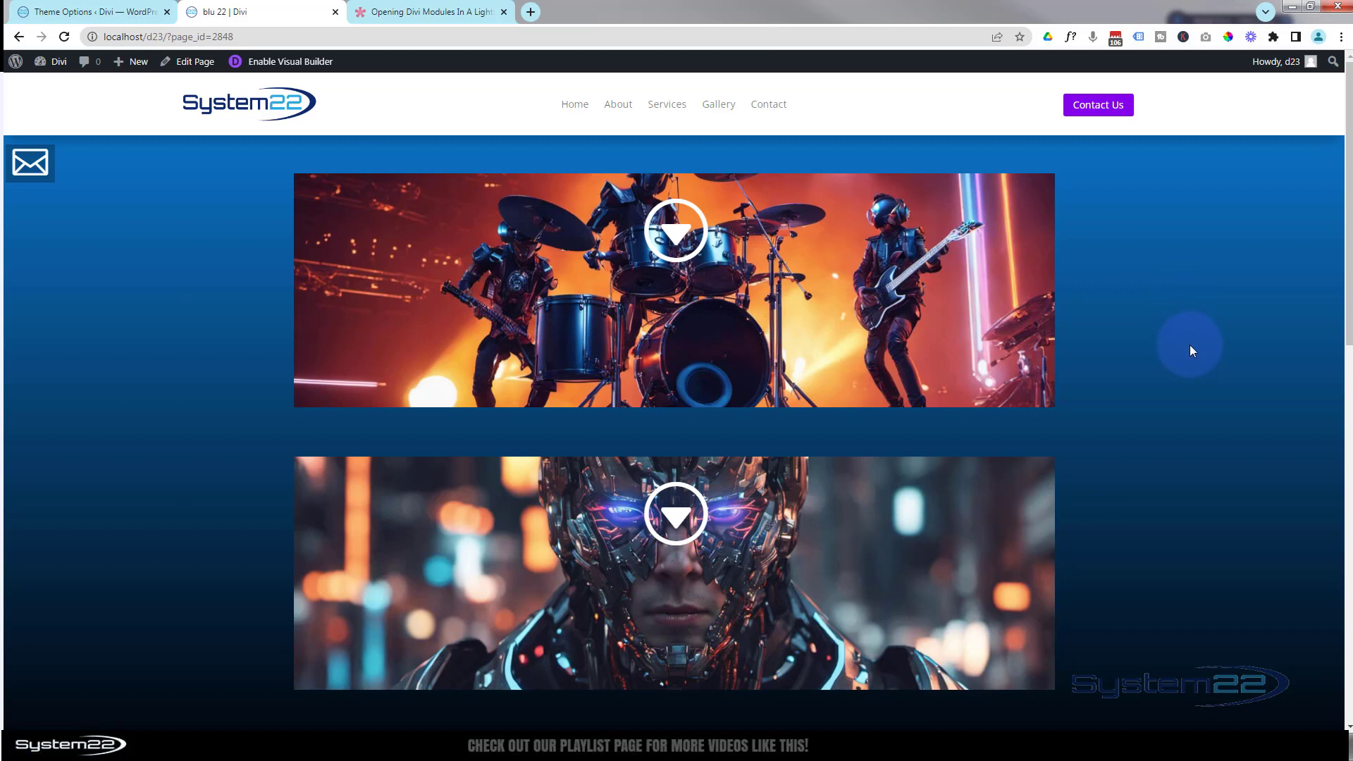
# Step: Go down to the Popup Content section and test opening and closing the contact form popup from the fixed envelope icon
pyautogui.scroll(-8, 1192, 348)
pyautogui.scroll(-5, 1190, 349)
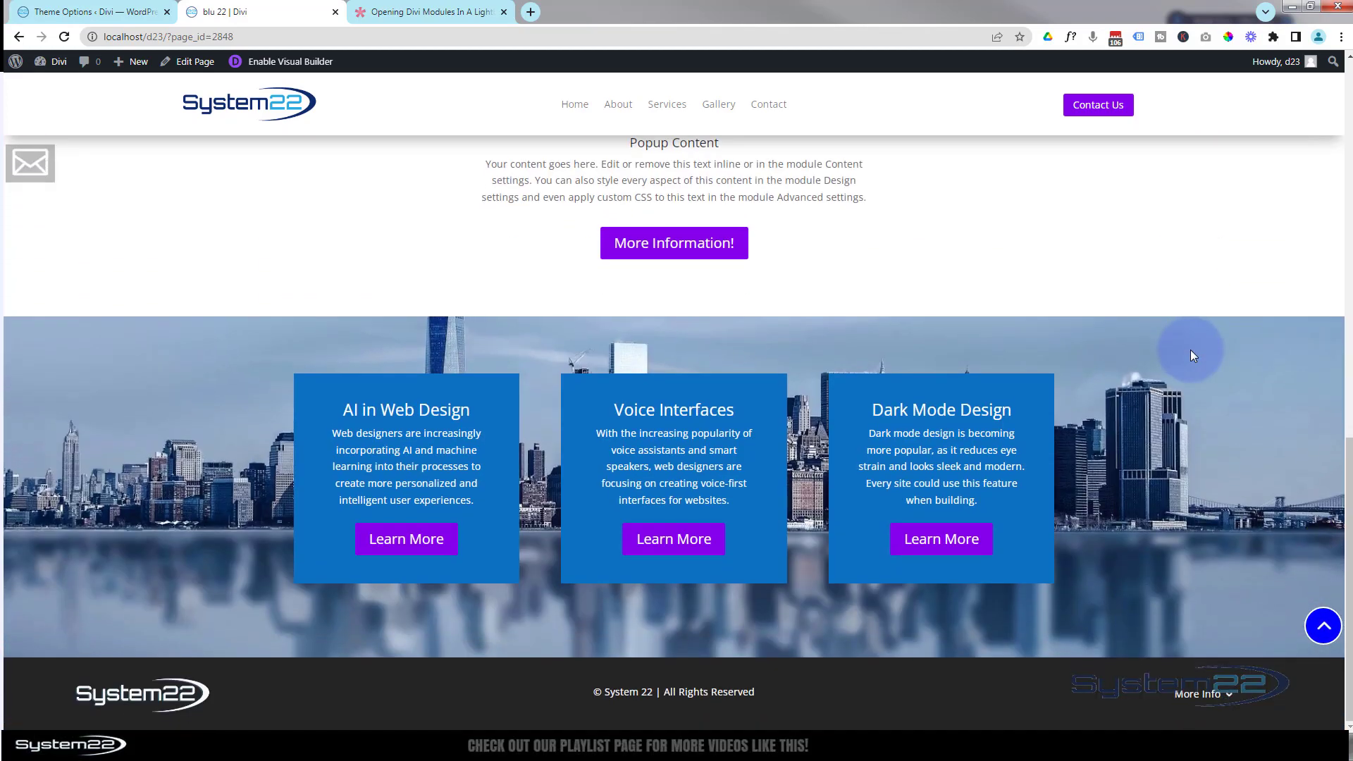
pyautogui.scroll(3, 1190, 349)
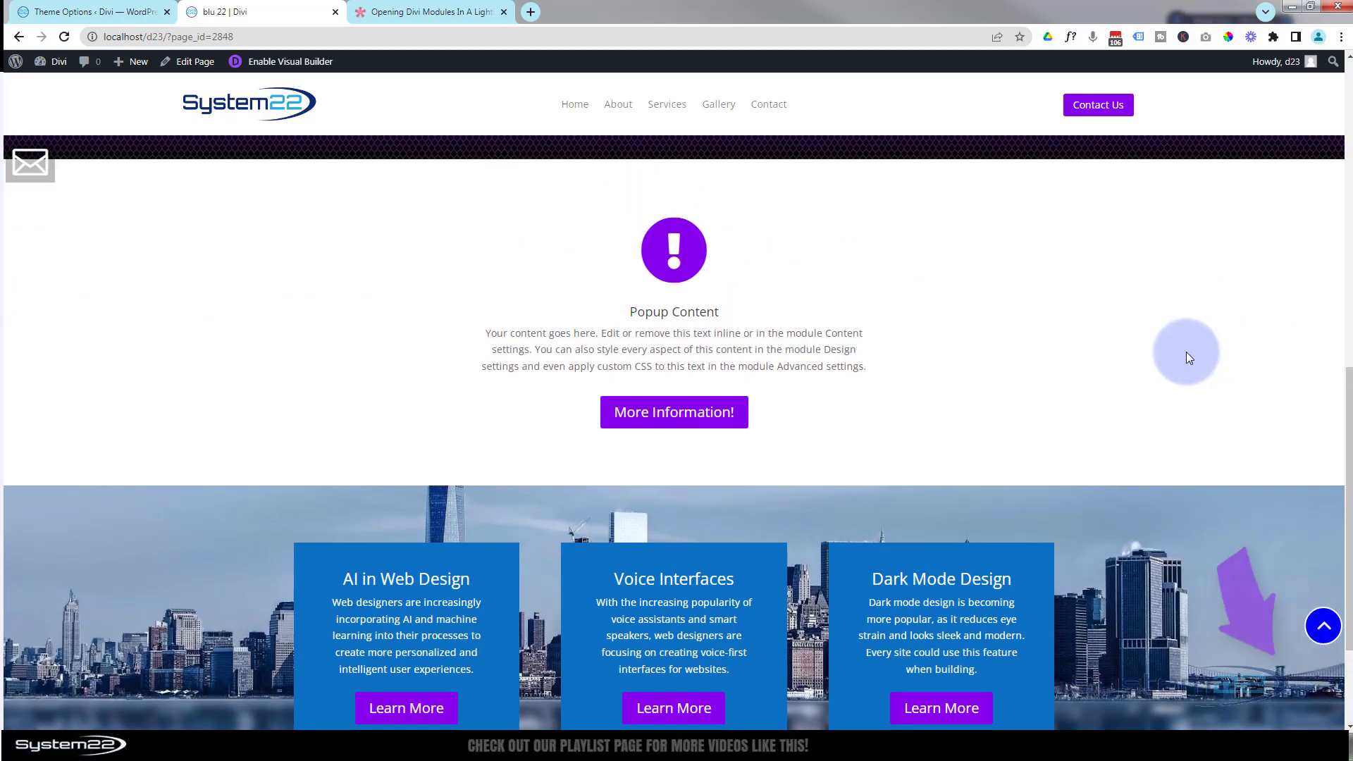
pyautogui.click(30, 161)
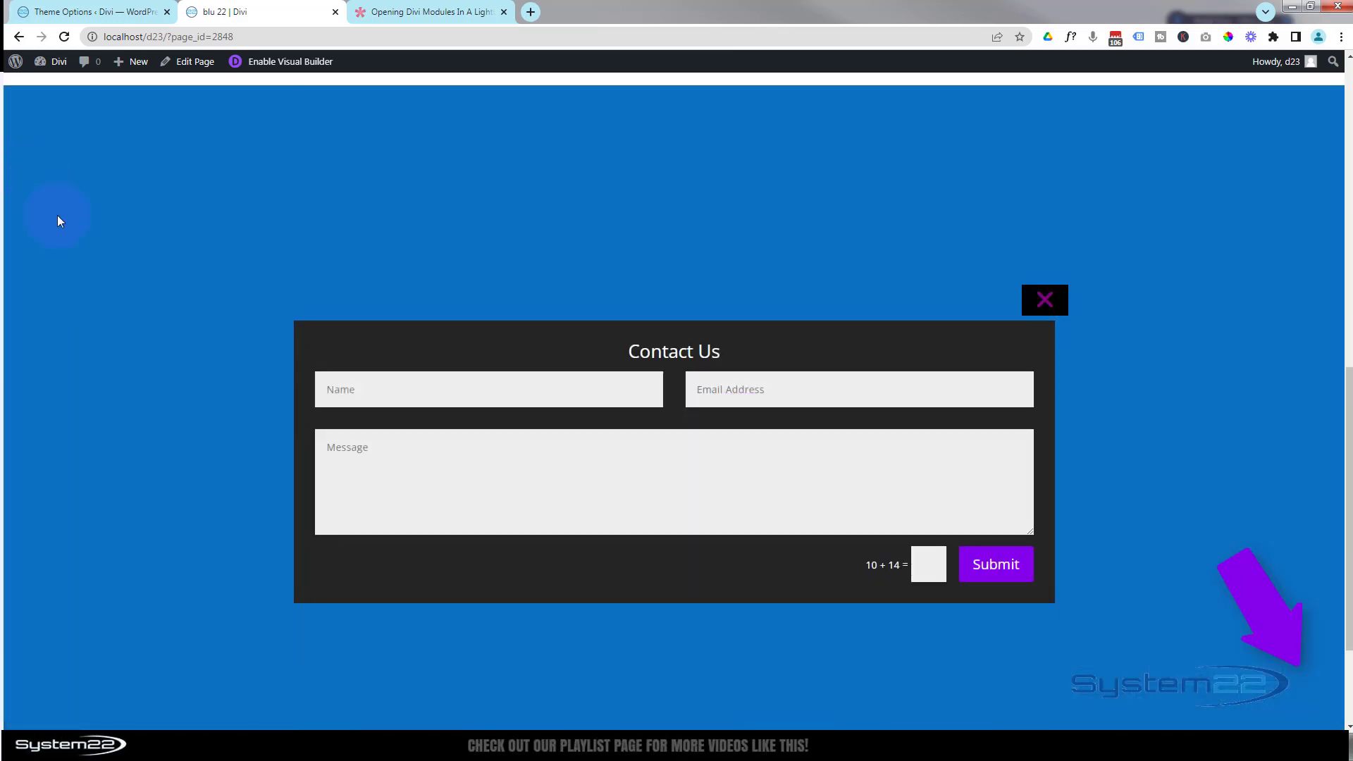
pyautogui.click(1045, 300)
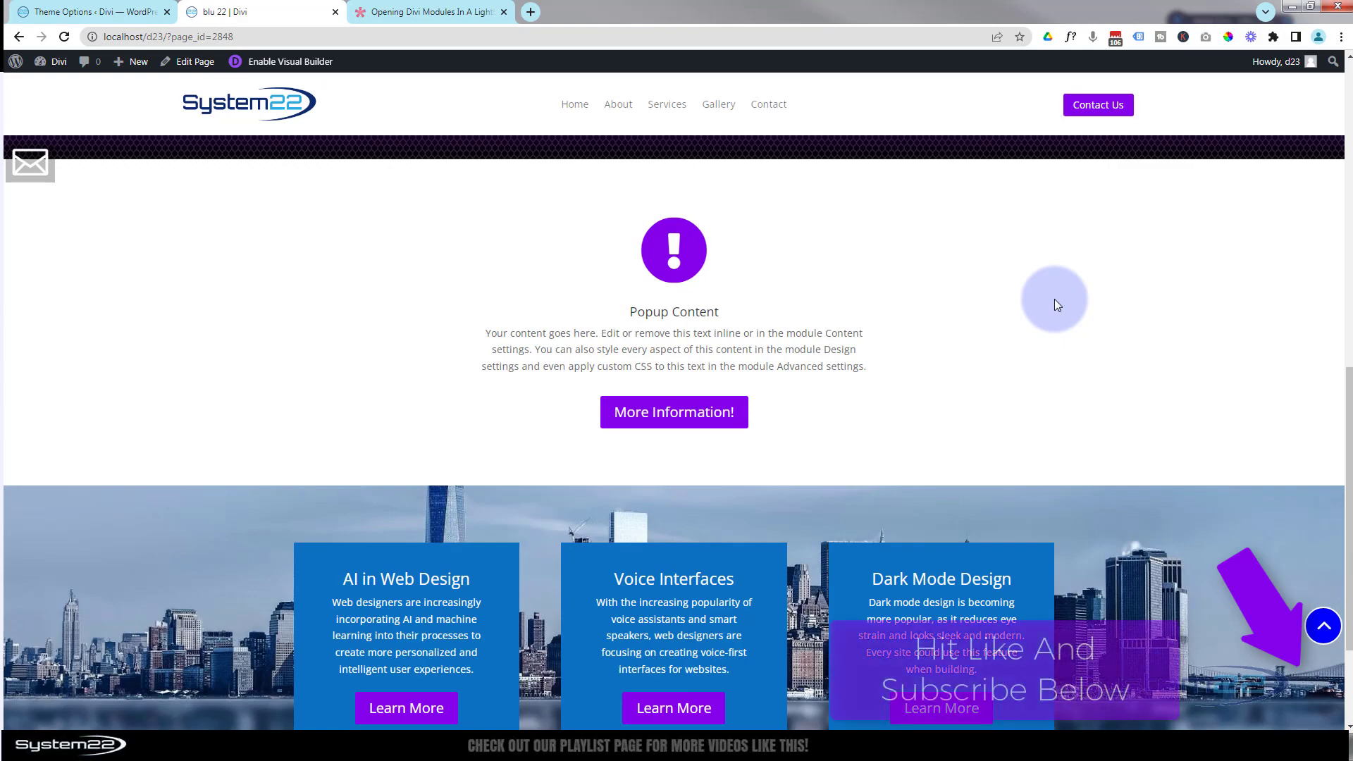
# Step: Go back up to the image blurbs and open and close the contact form popup once more
pyautogui.scroll(9, 377, 337)
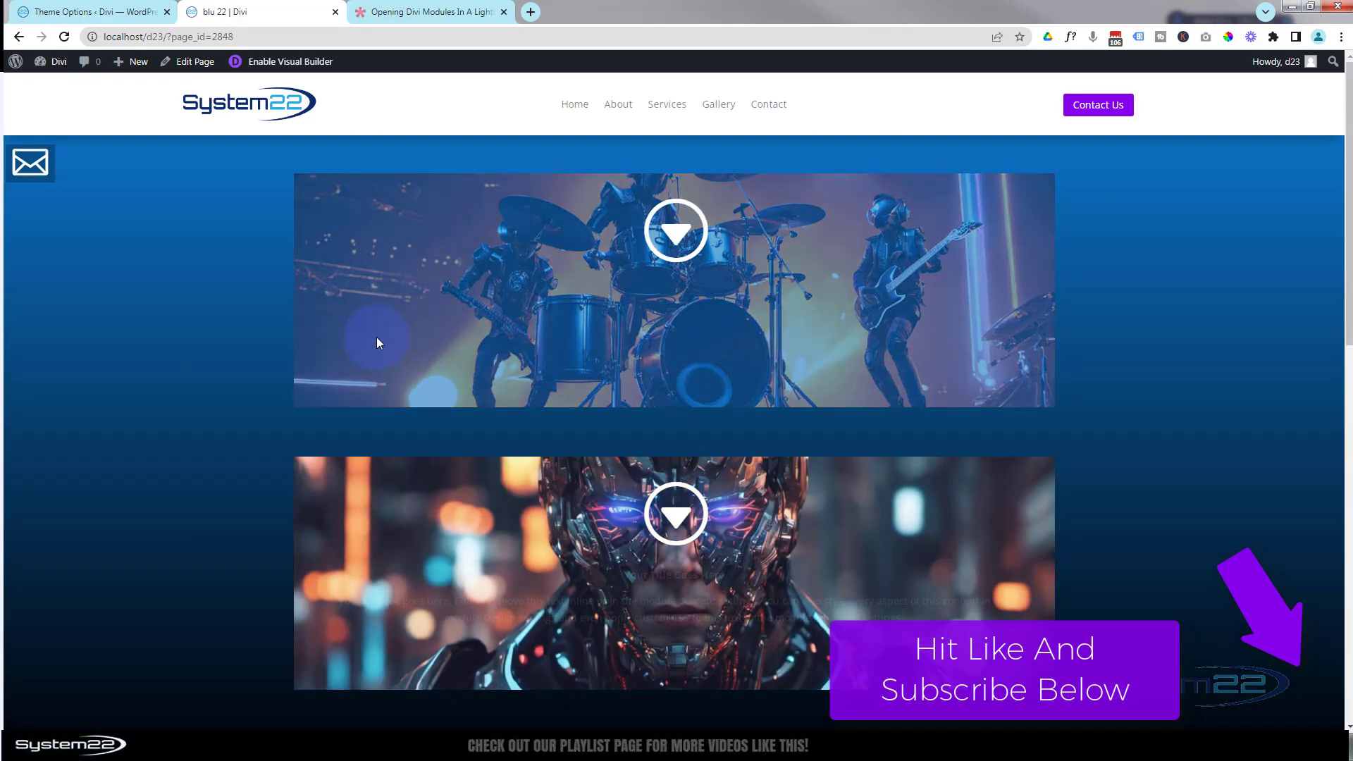
pyautogui.moveTo(376, 338)
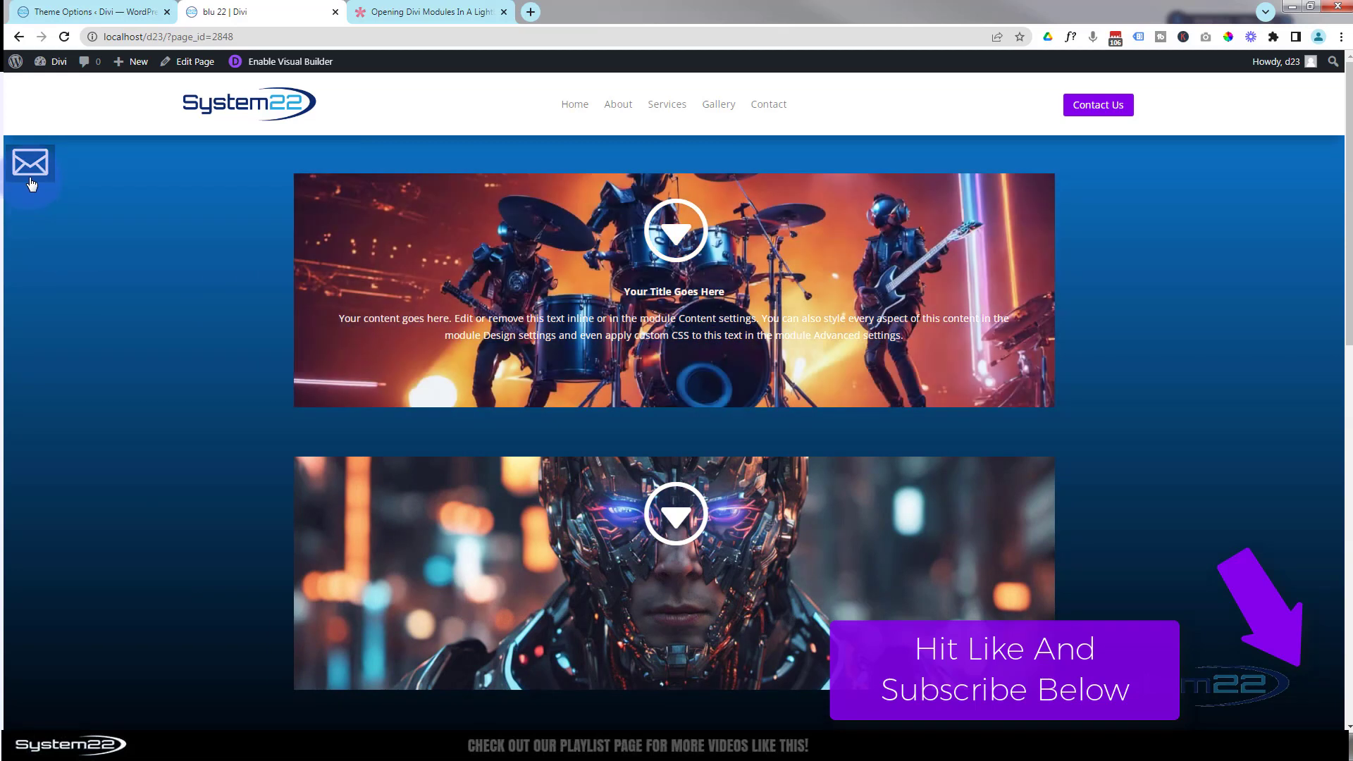
pyautogui.click(33, 169)
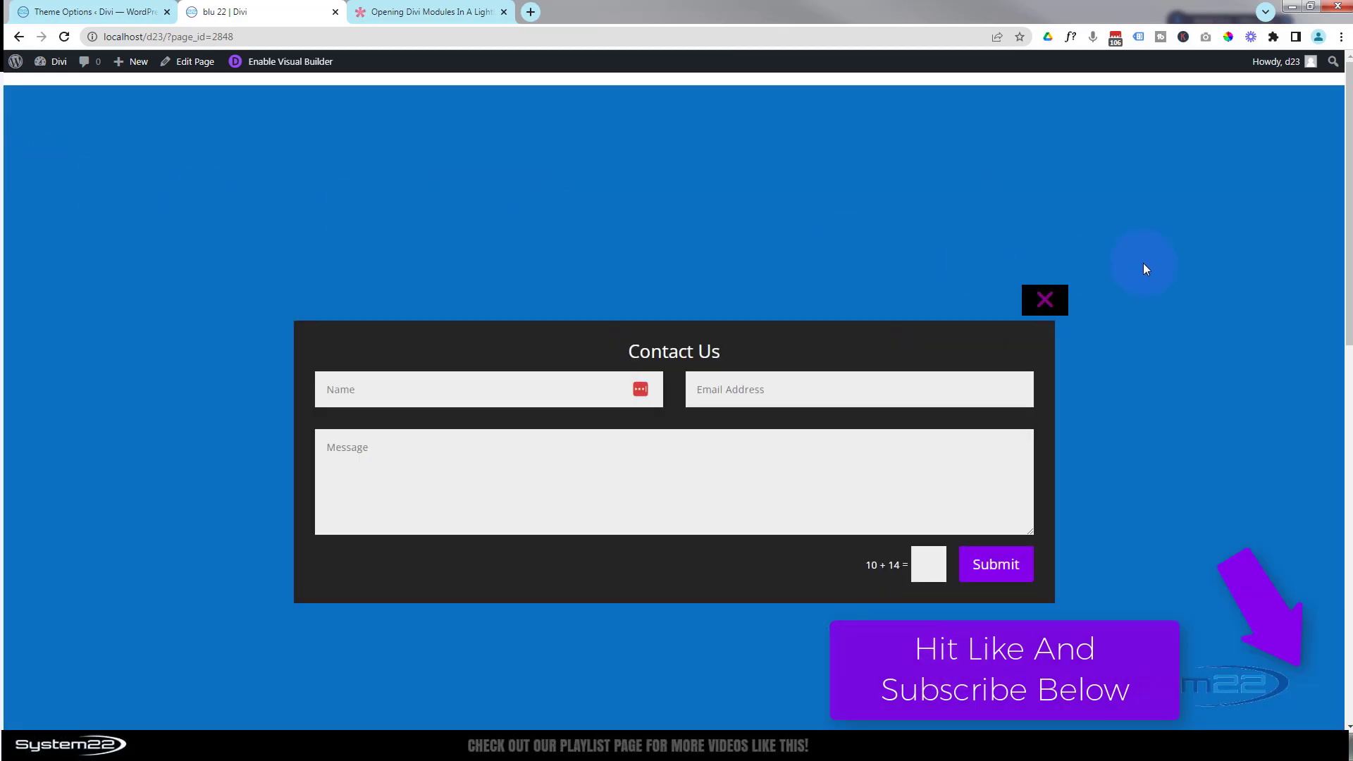
pyautogui.click(1045, 300)
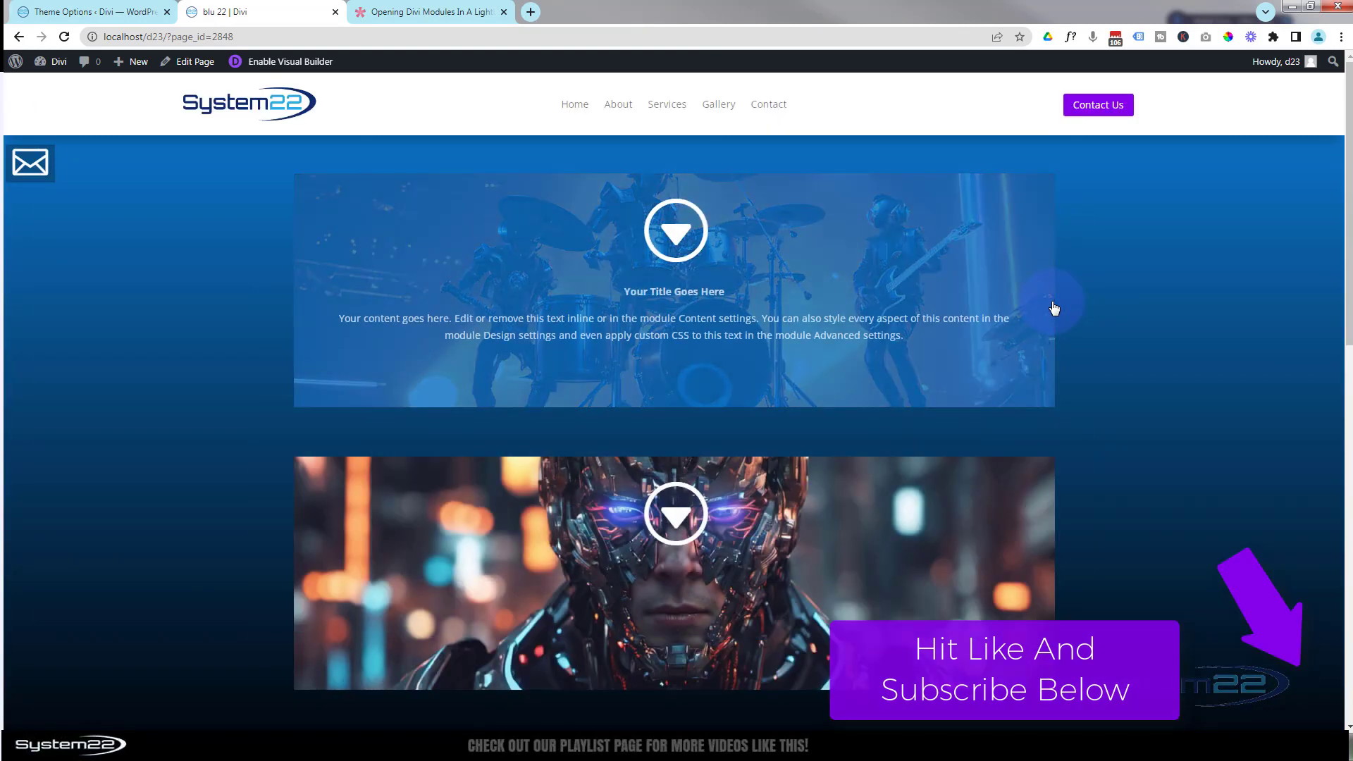